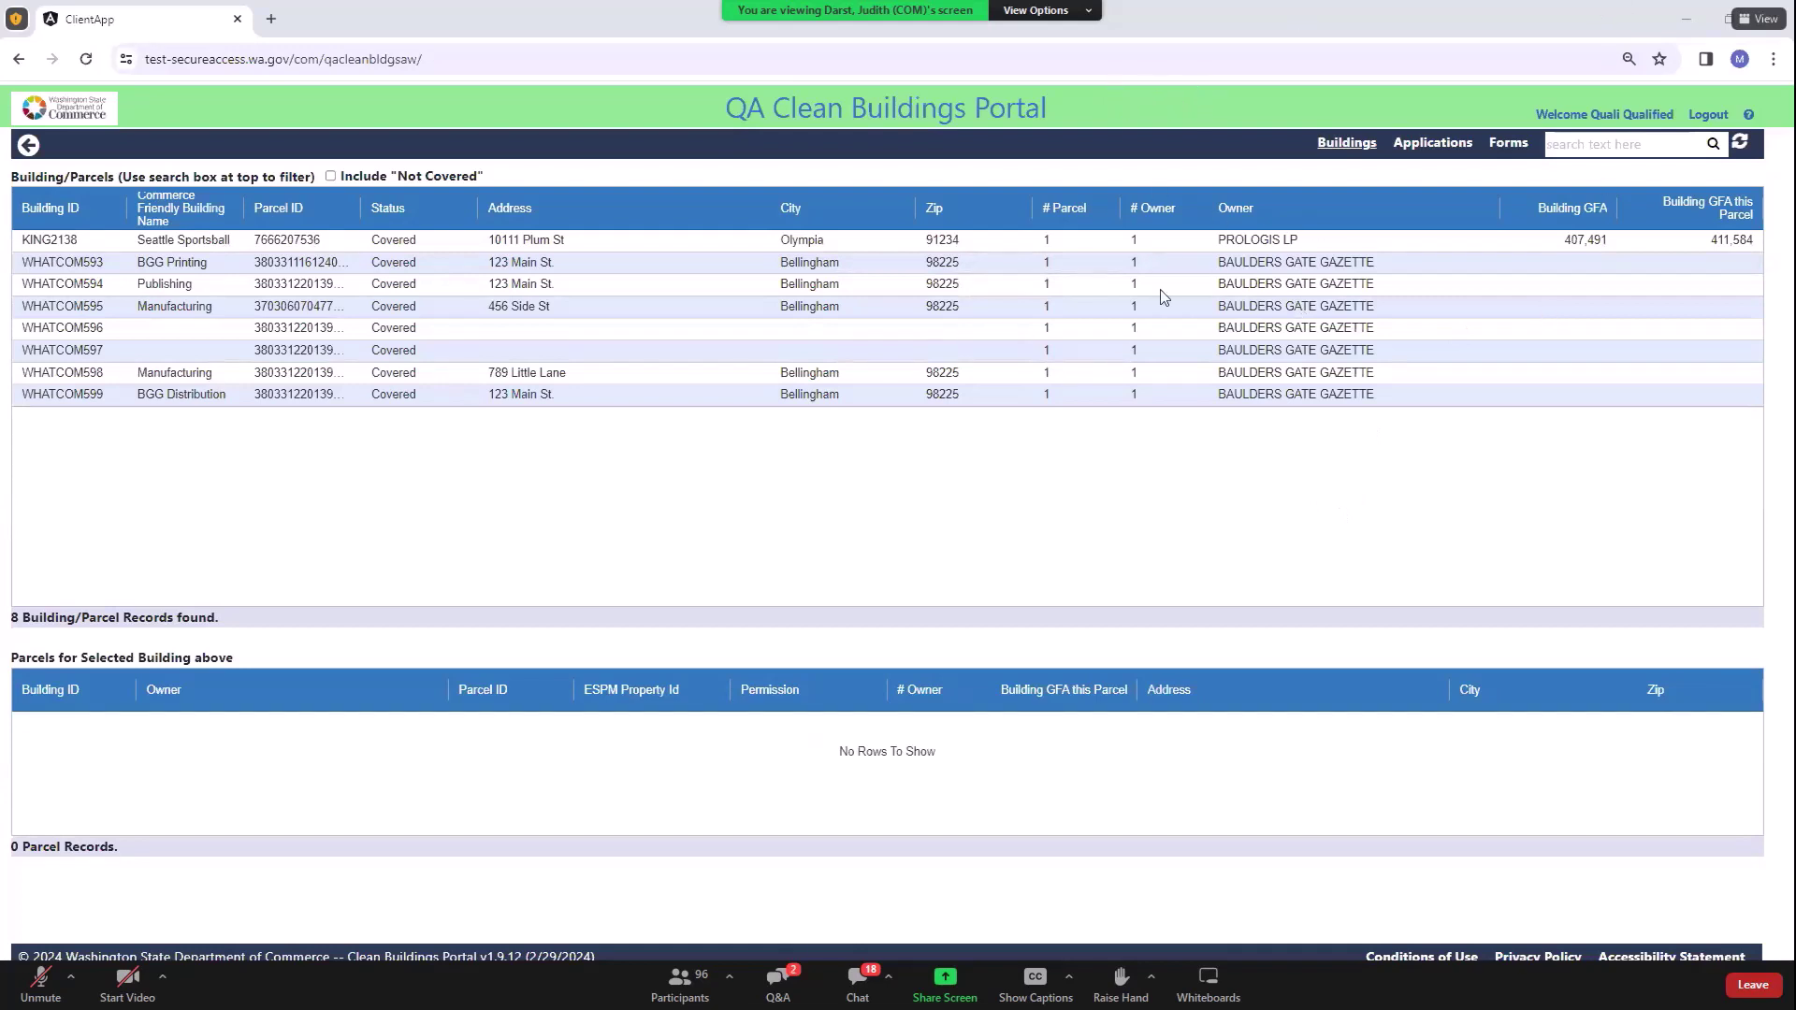
Step: Open the Compliance Forms guidance document, review its Tier 1 pathways table and first page, and close it
{"action": "double_click", "coordinate": [1347, 146]}
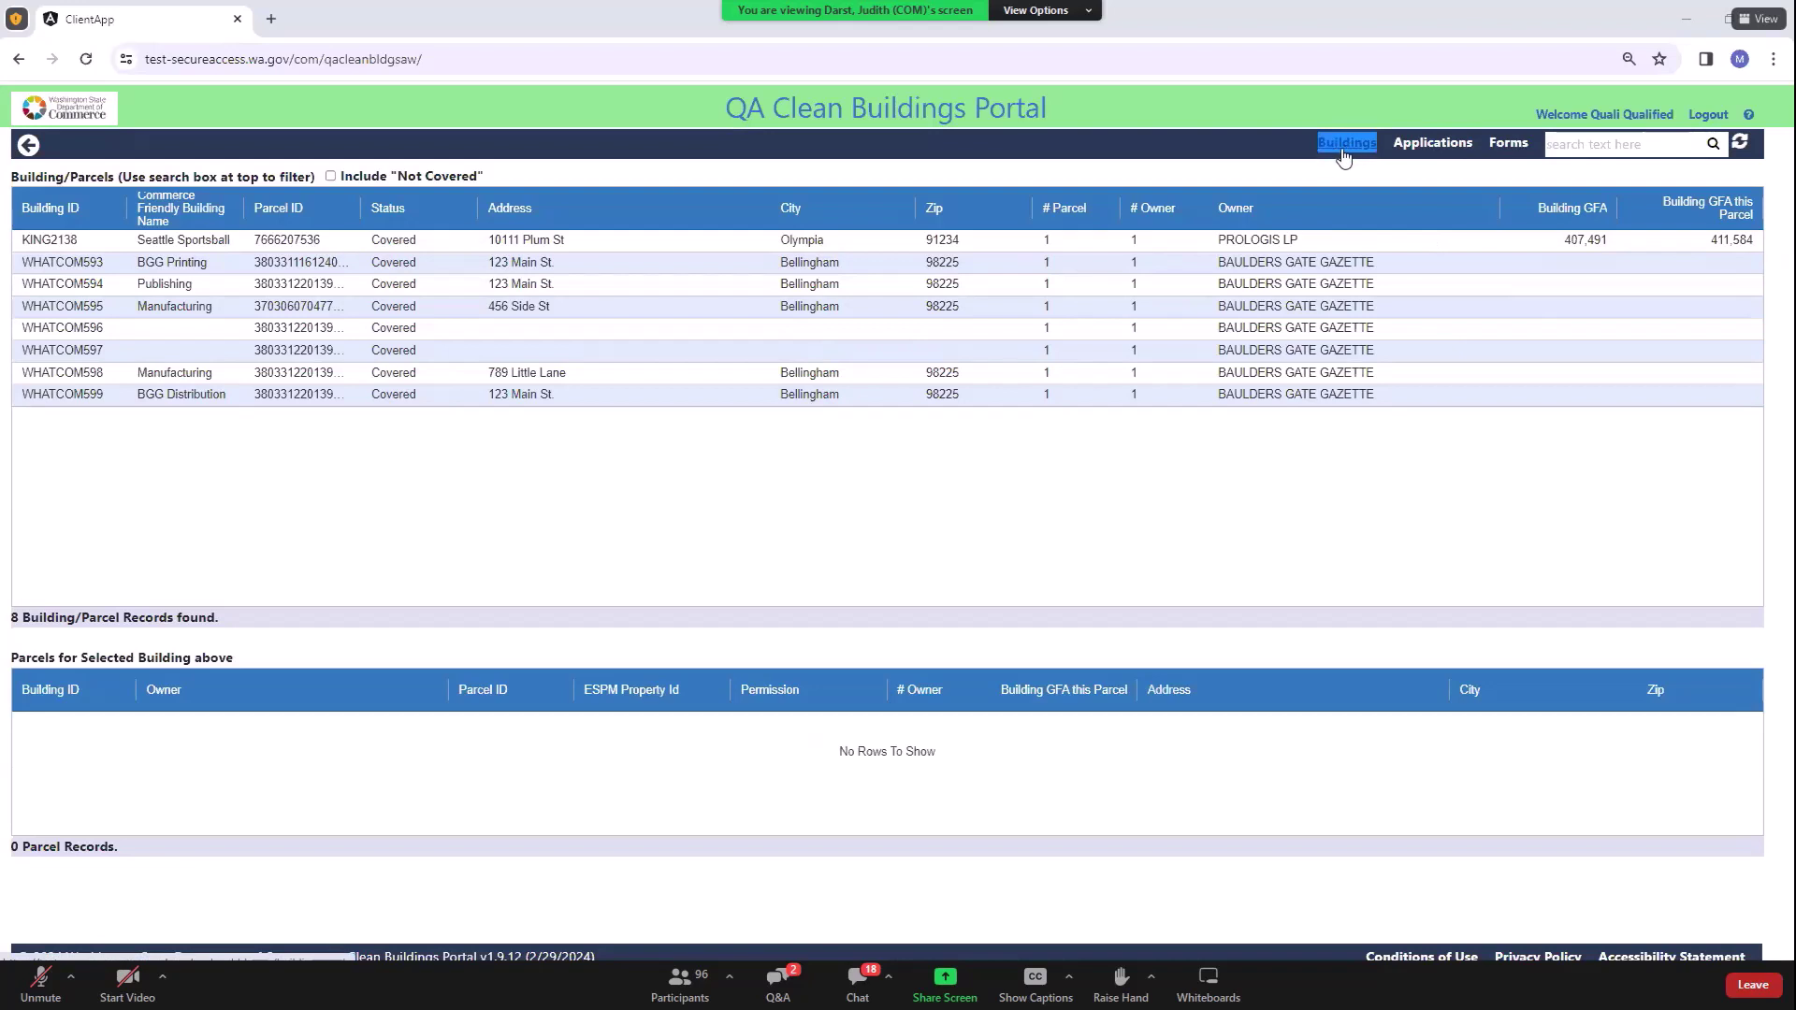
{"action": "double_click", "coordinate": [1431, 145]}
{"action": "double_click", "coordinate": [1508, 145]}
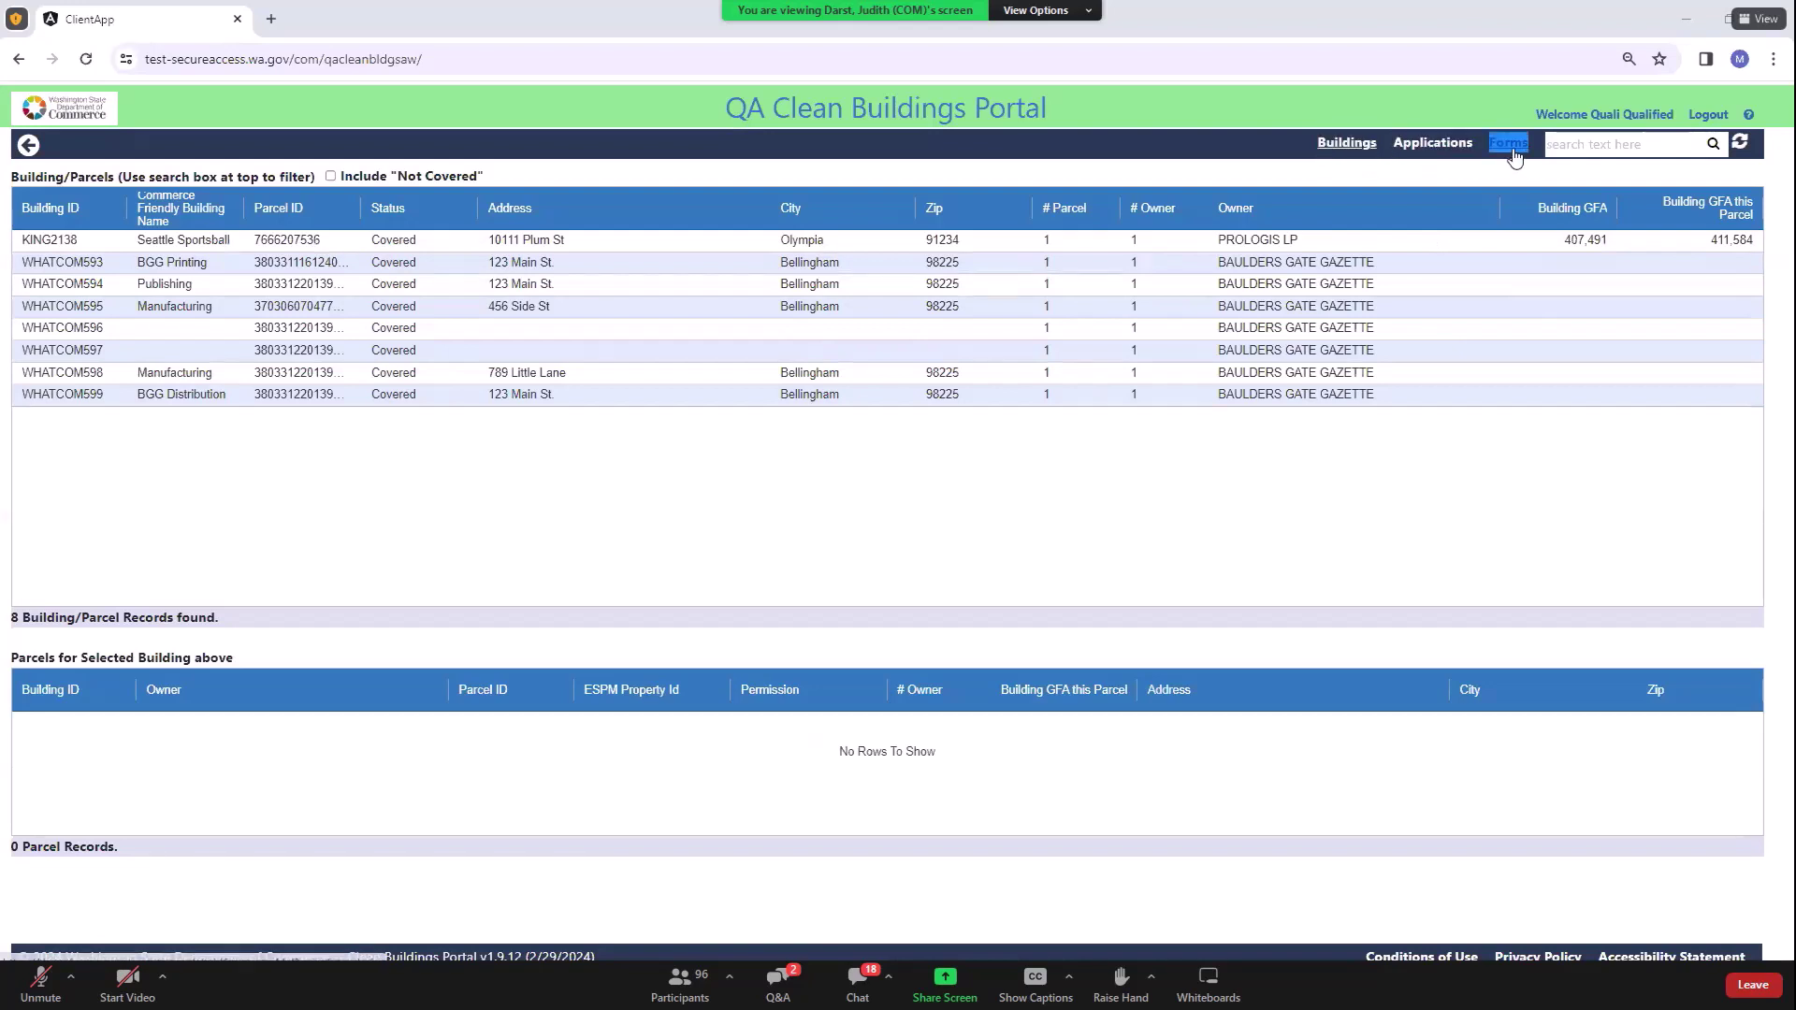
{"action": "left_click", "coordinate": [1508, 145]}
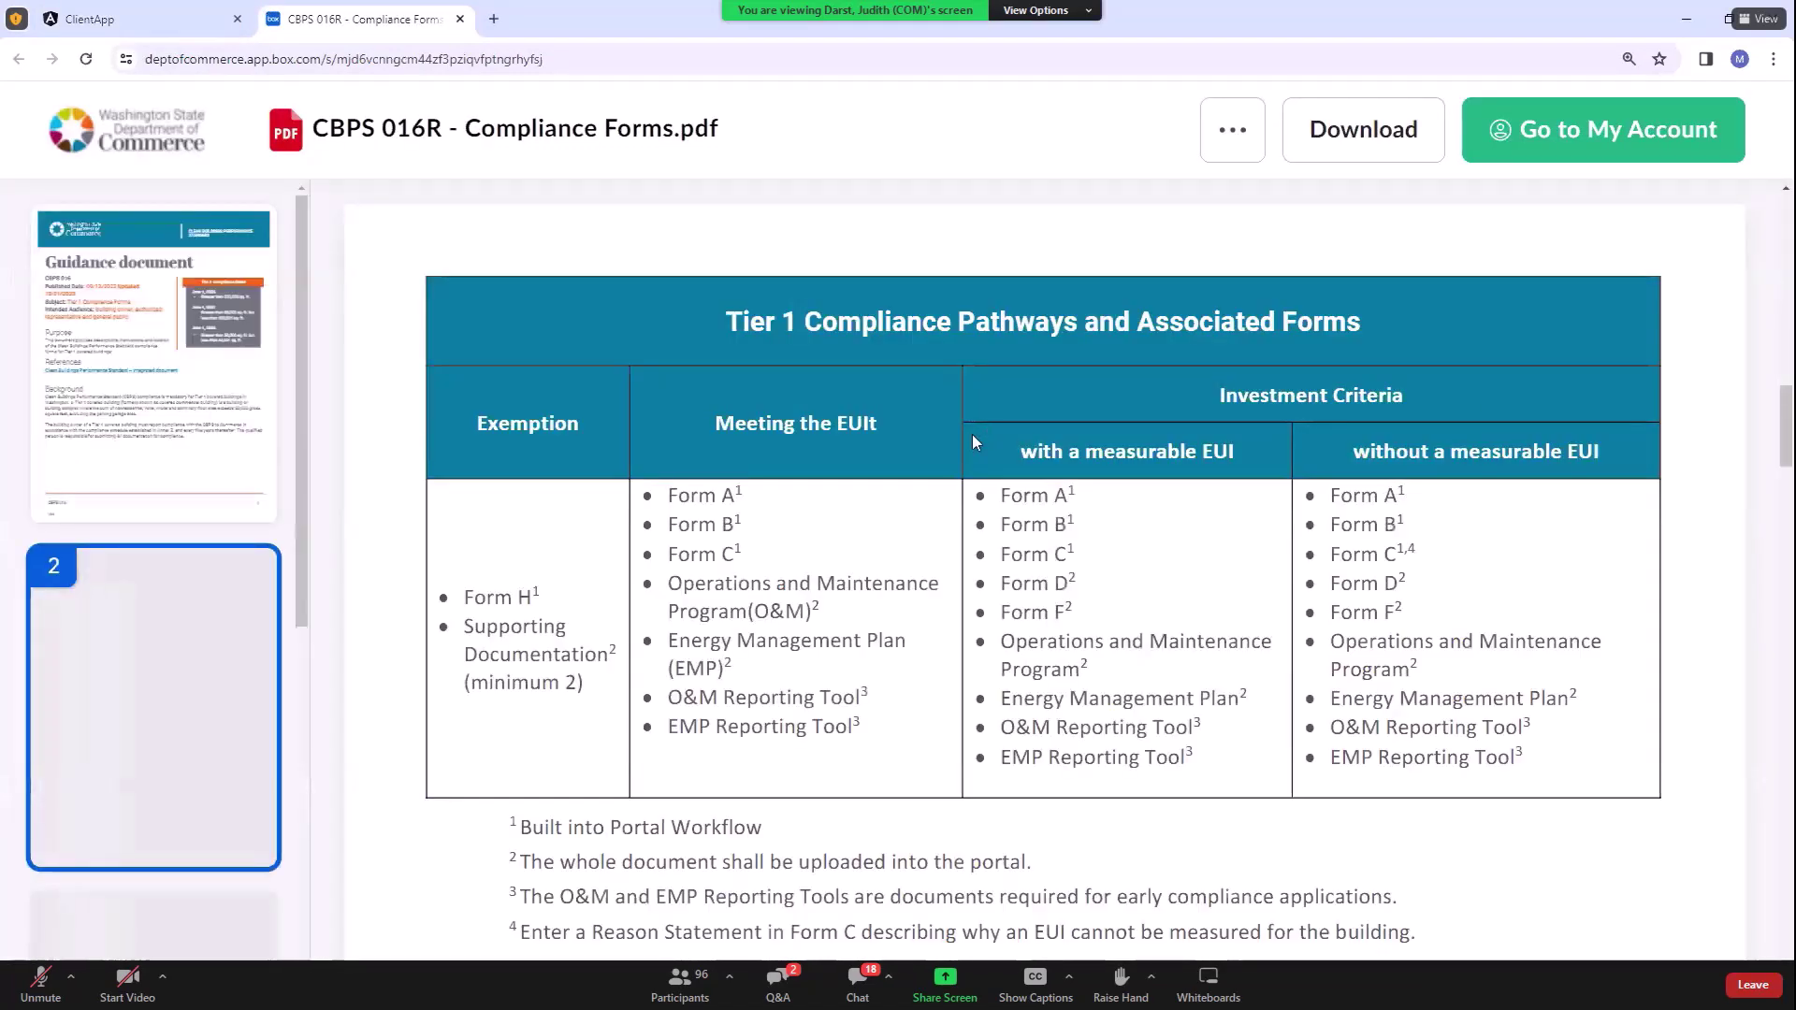
{"action": "scroll", "coordinate": [1097, 580], "scroll_direction": "up", "scroll_amount": 10}
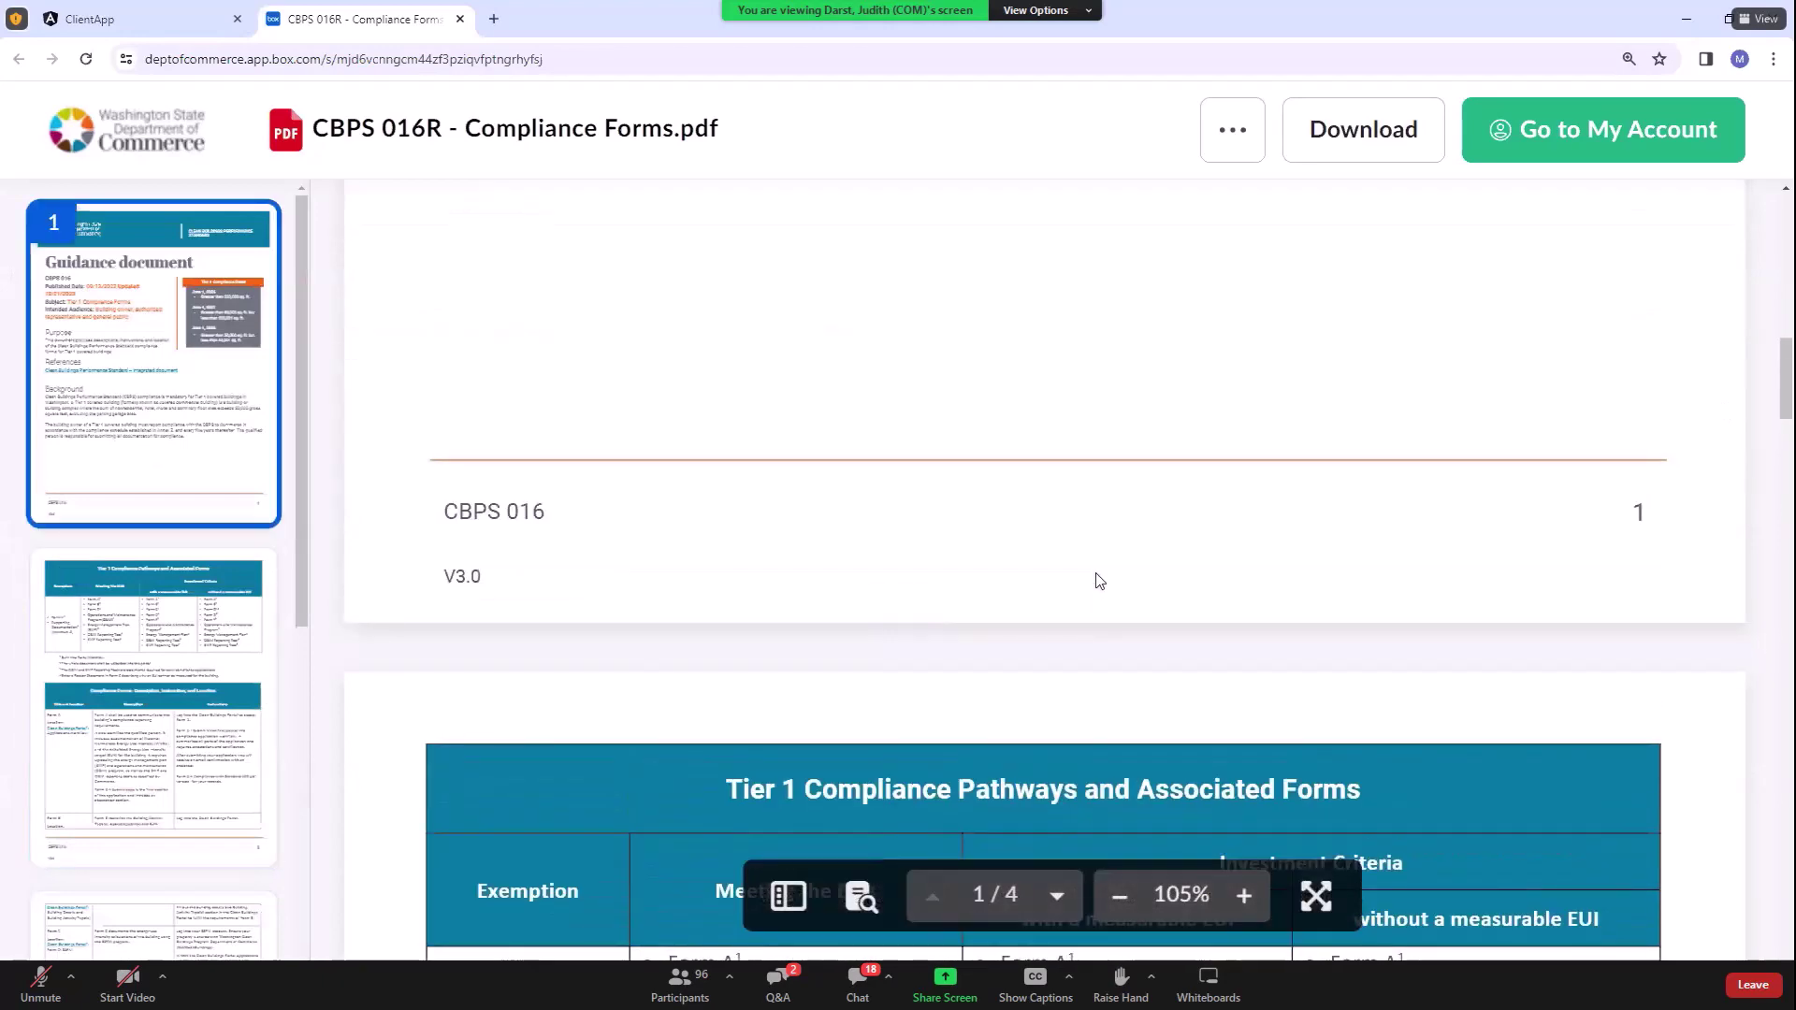
{"action": "scroll", "coordinate": [1093, 560], "scroll_direction": "up", "scroll_amount": 6}
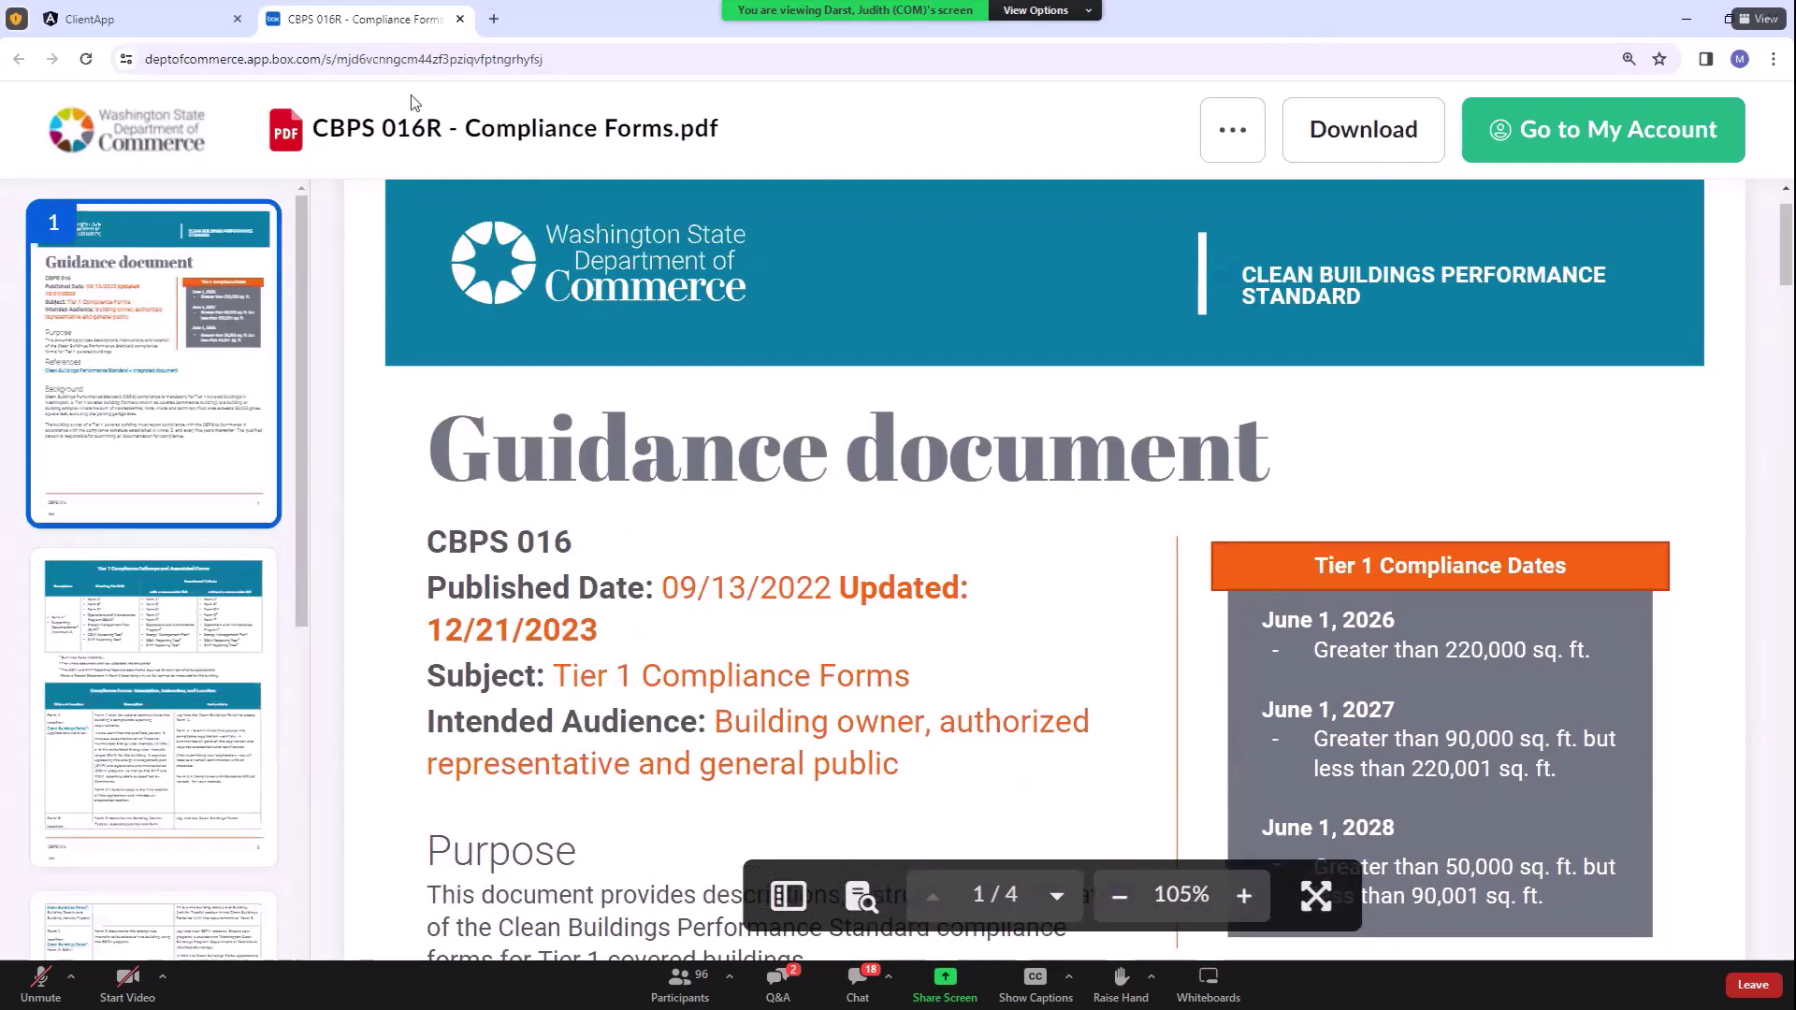
{"action": "key", "text": "ctrl+w"}
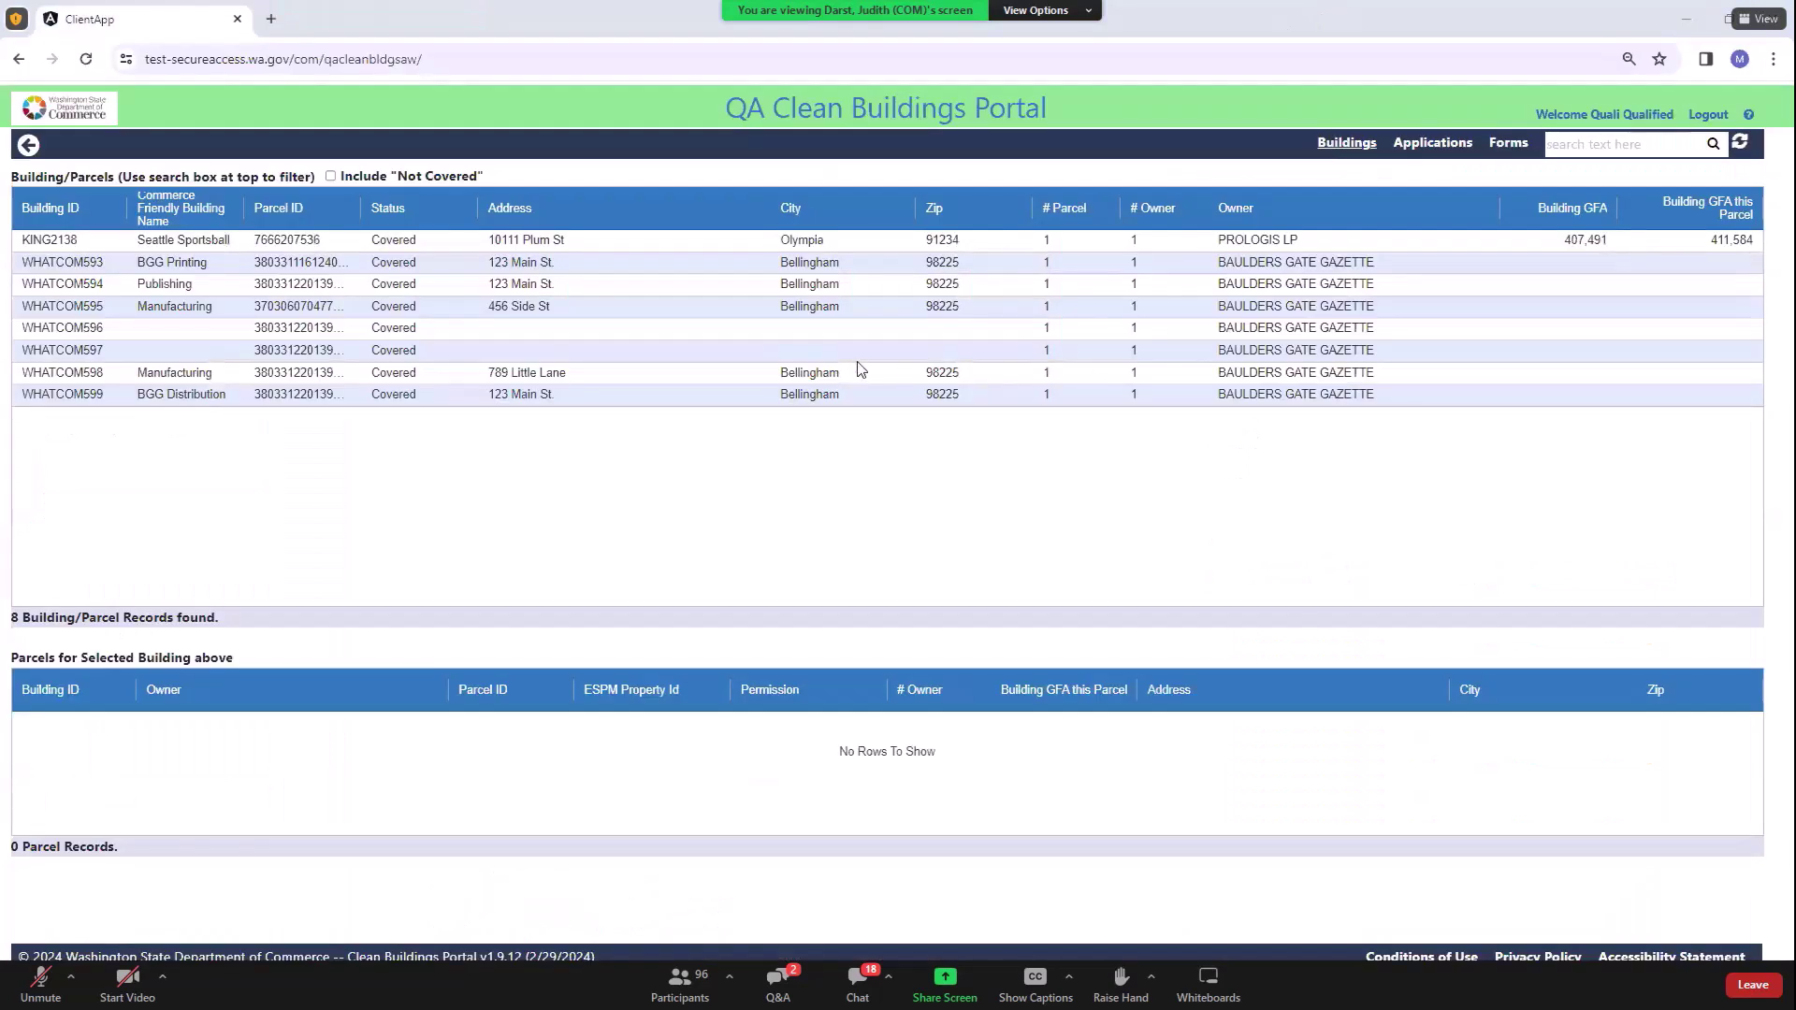
Step: Start a new application of the type Early Compliance
{"action": "double_click", "coordinate": [1336, 146]}
{"action": "left_click", "coordinate": [1335, 150]}
{"action": "left_click", "coordinate": [1419, 150]}
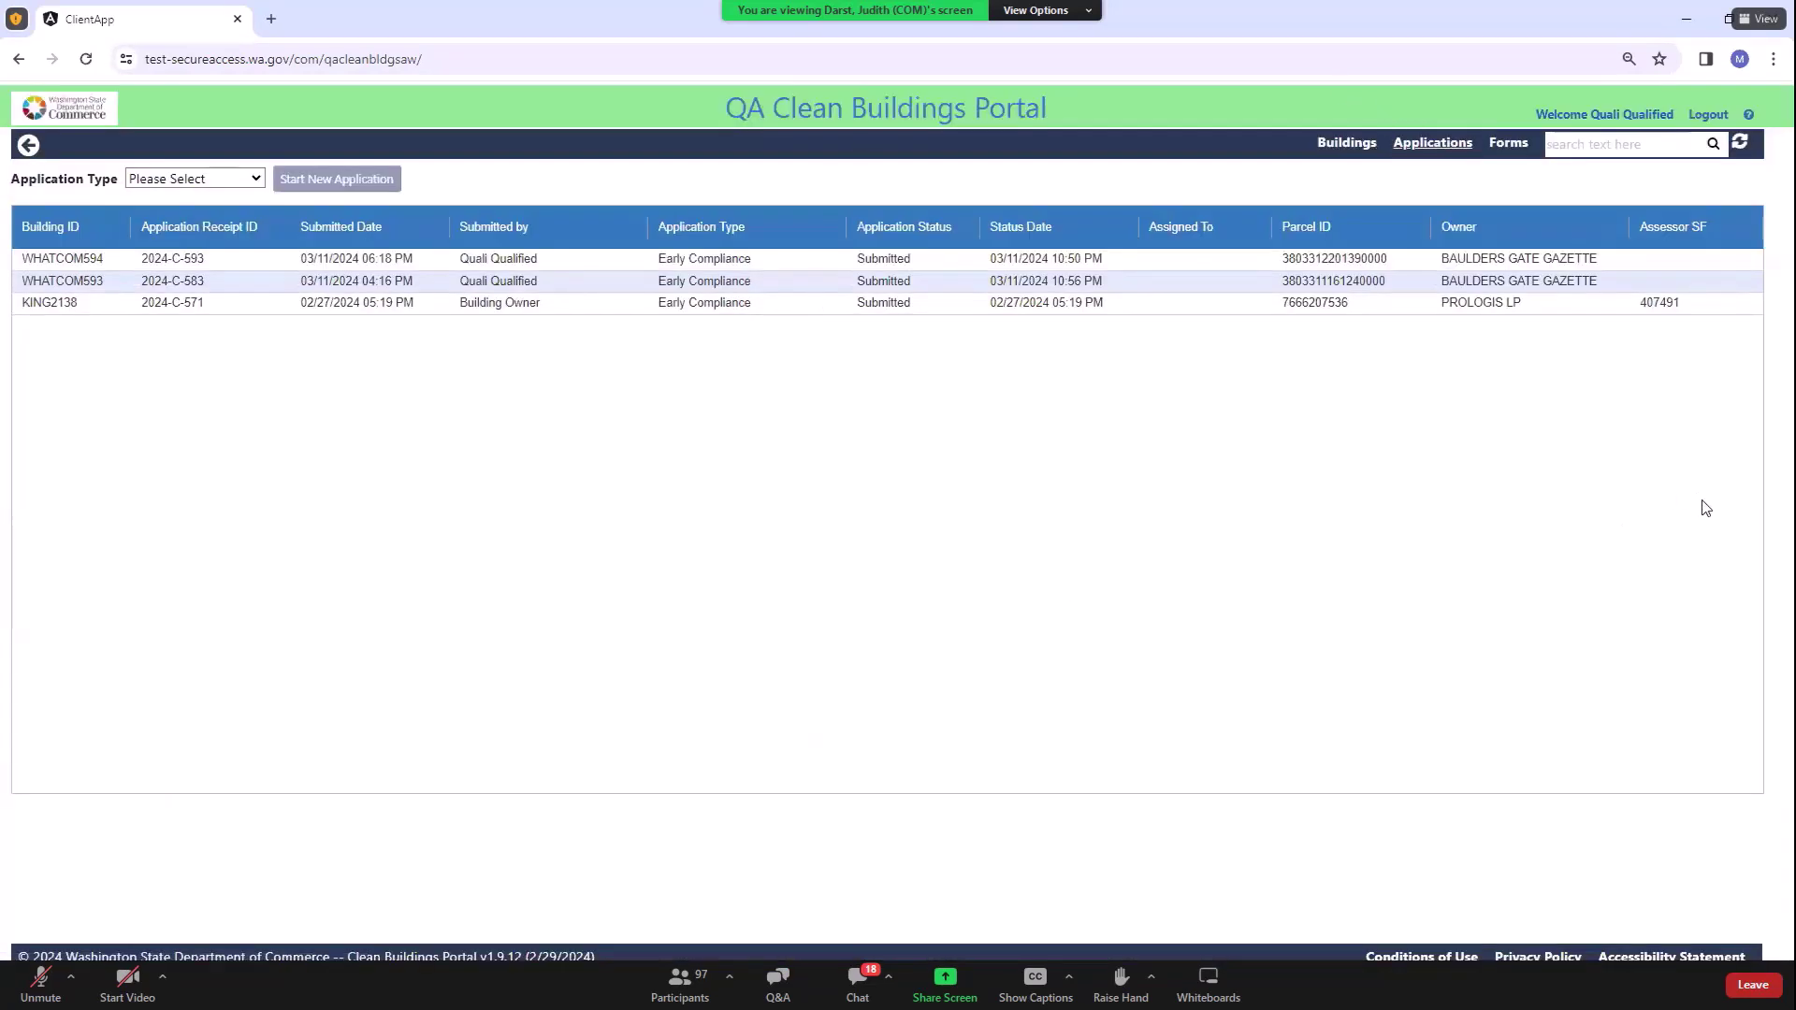
{"action": "left_click", "coordinate": [256, 179]}
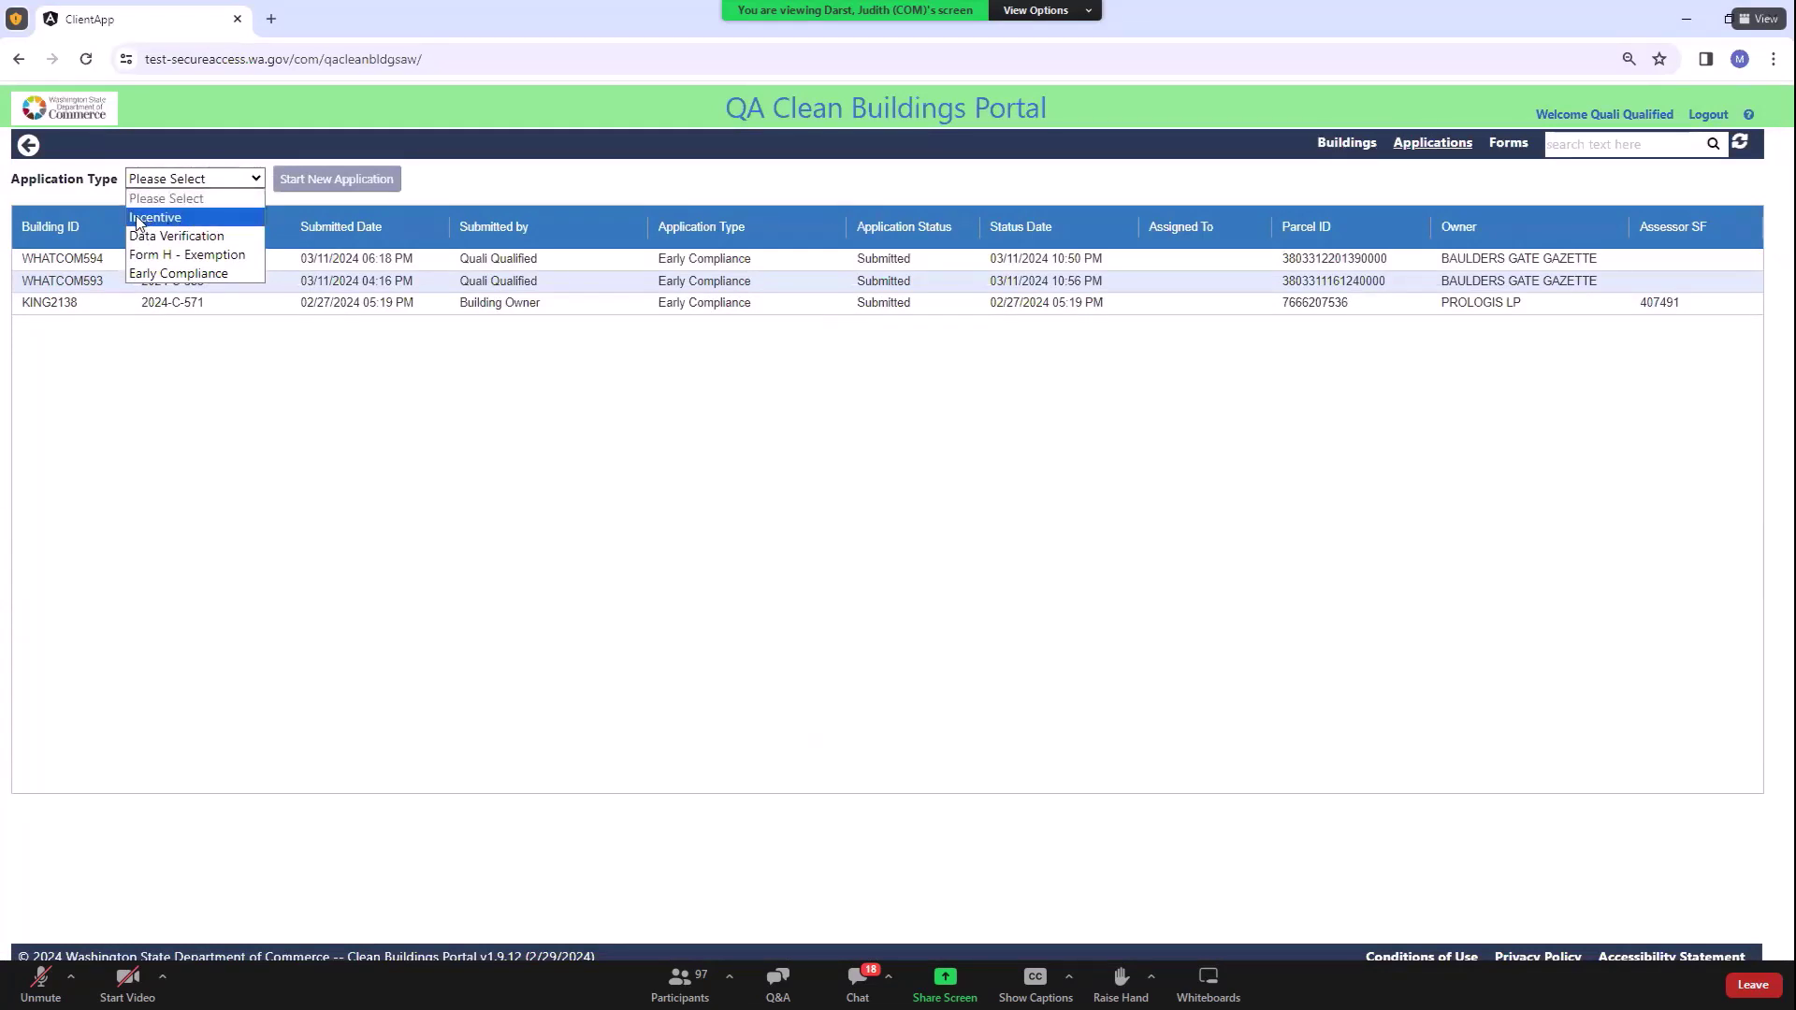
{"action": "left_click", "coordinate": [151, 274]}
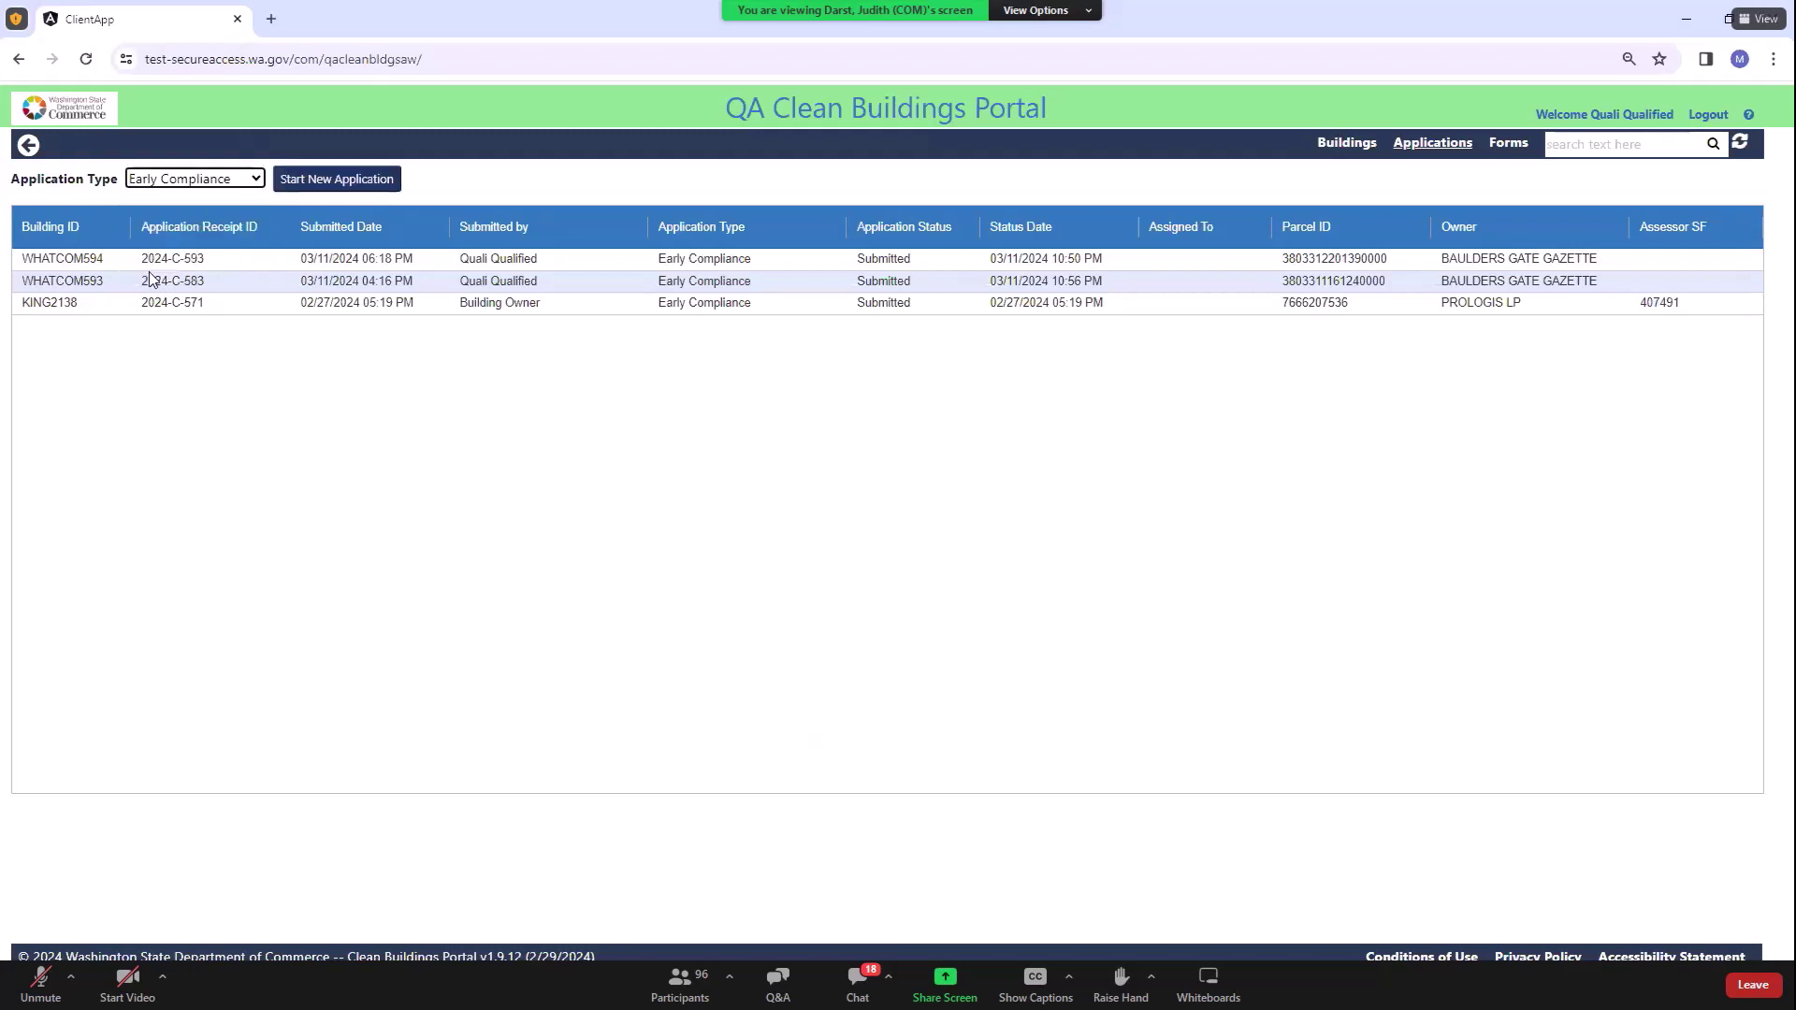
{"action": "left_click", "coordinate": [330, 187]}
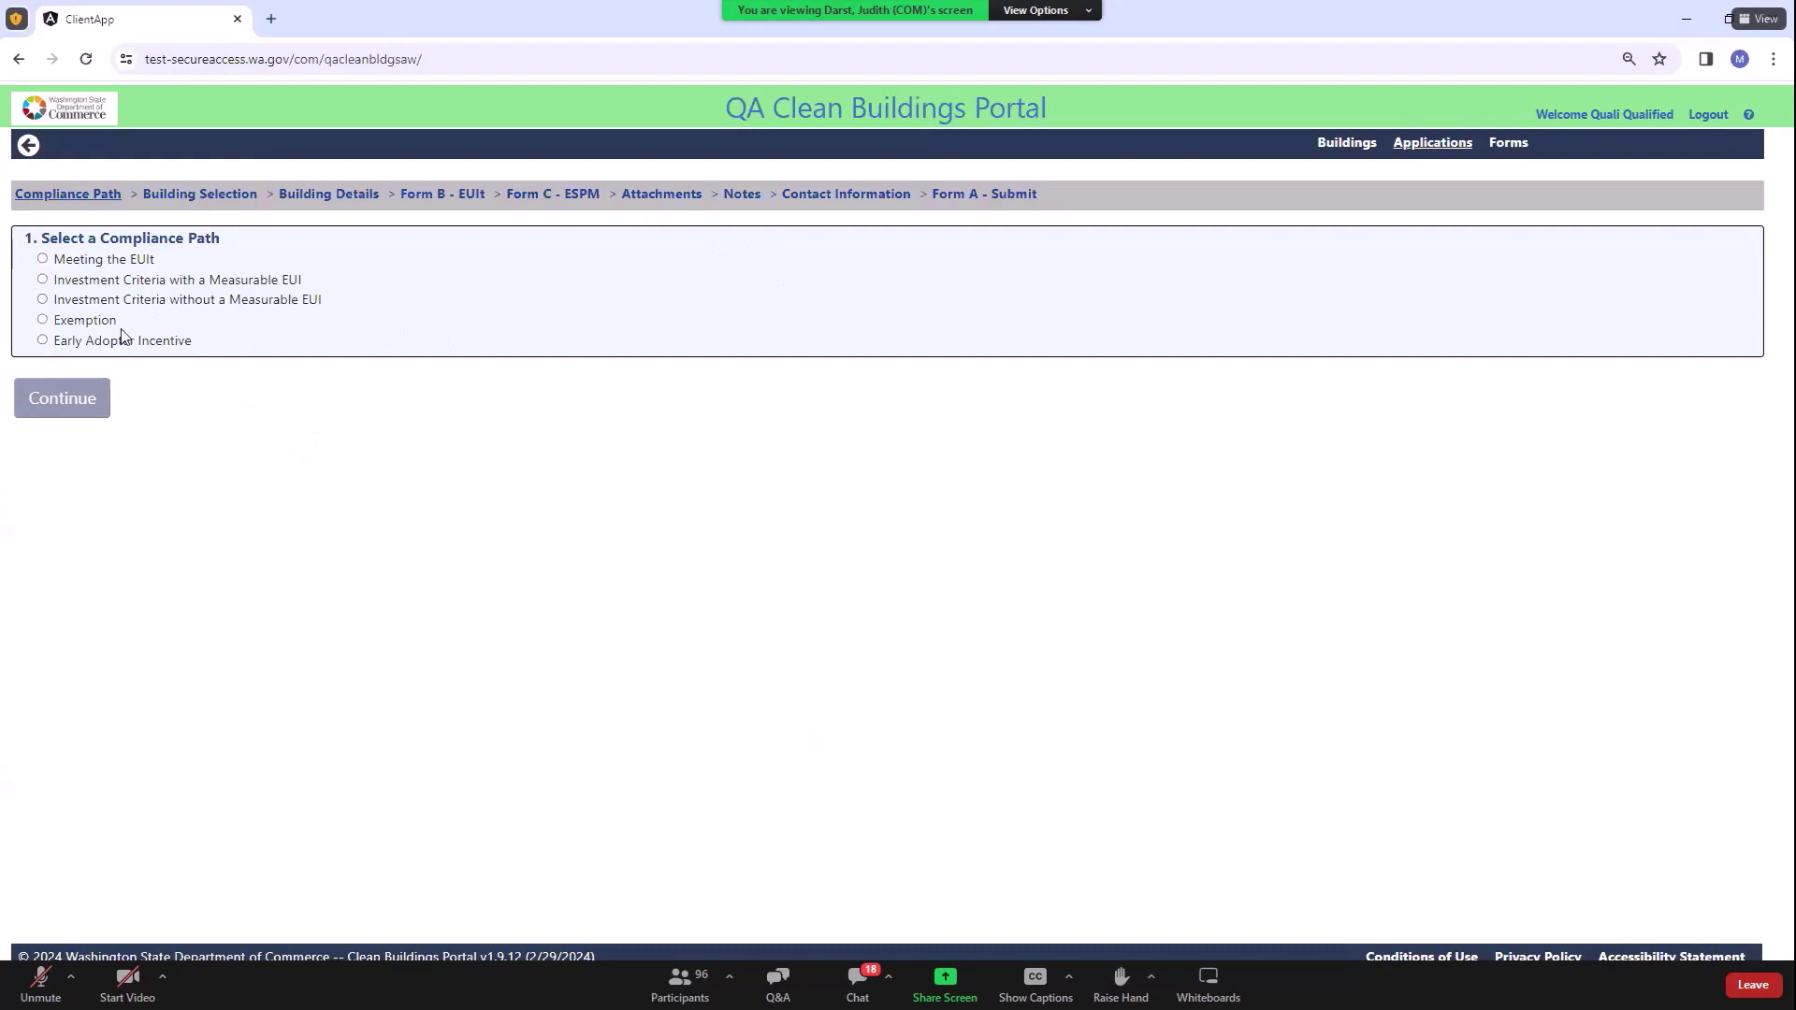
Step: Choose Meeting the EUIt as the compliance path and BGG Distribution Center as the building for the application
{"action": "left_click", "coordinate": [42, 259]}
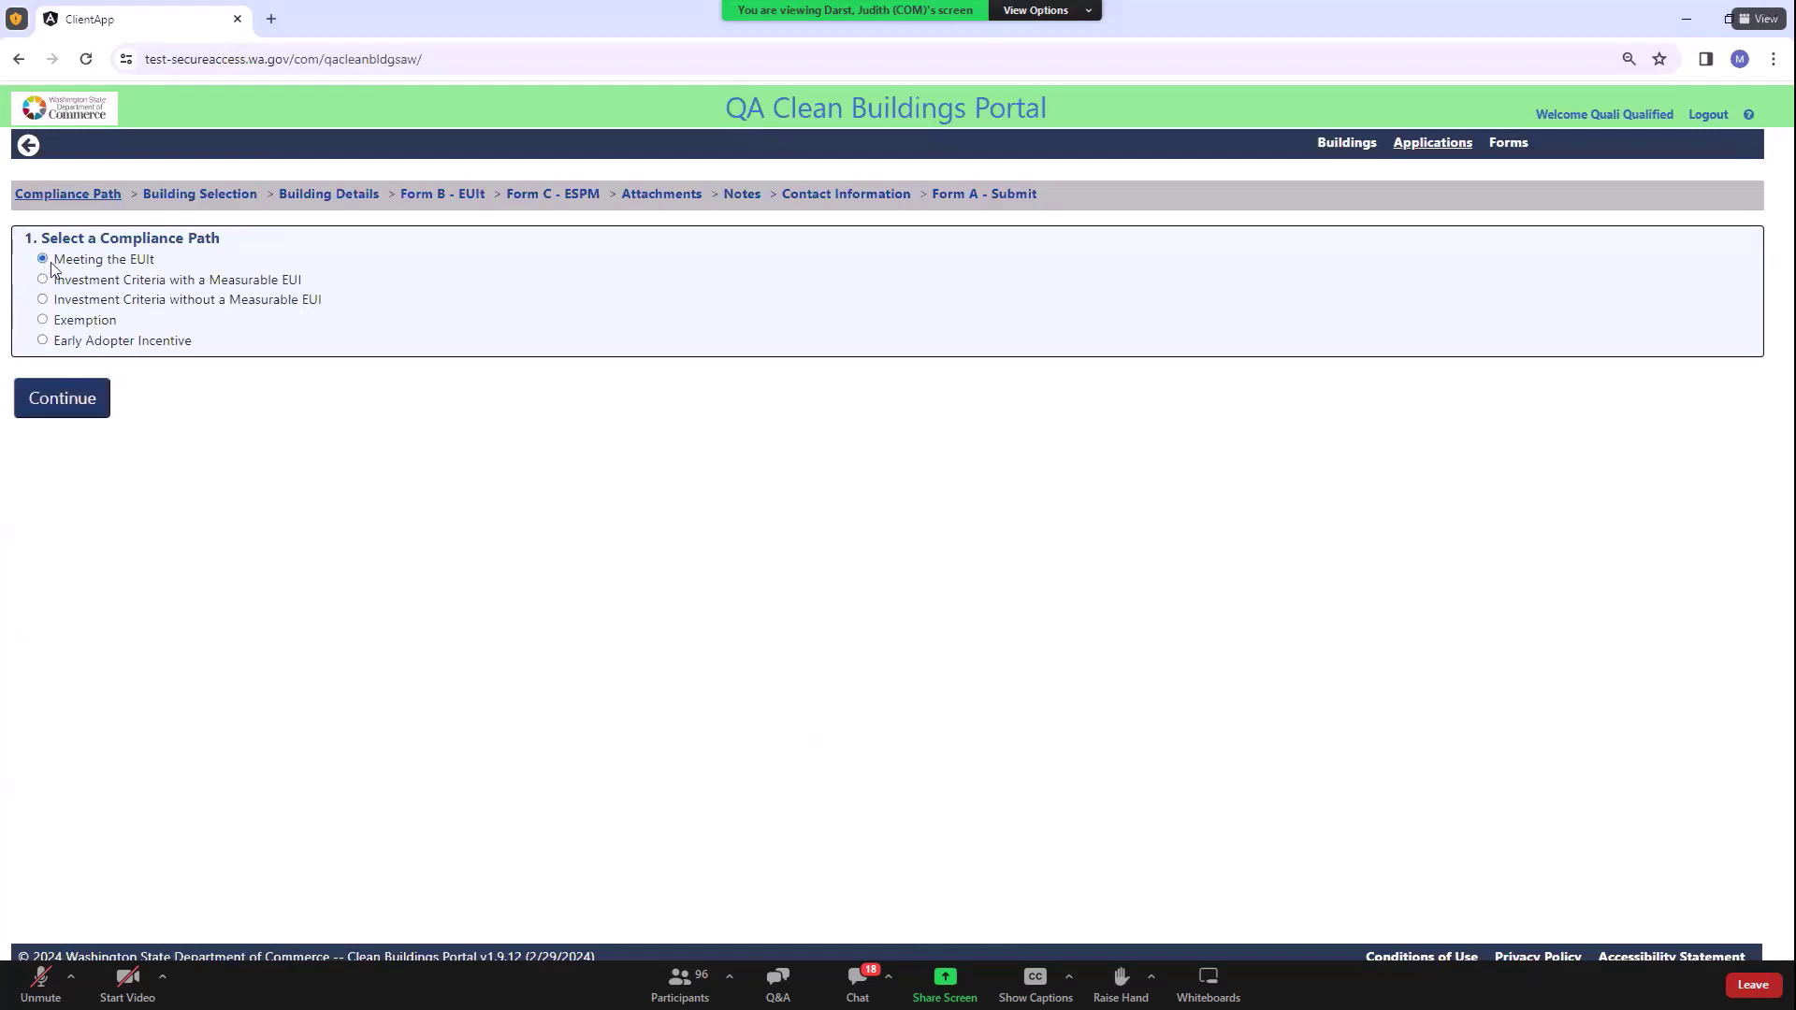
{"action": "left_click", "coordinate": [62, 399]}
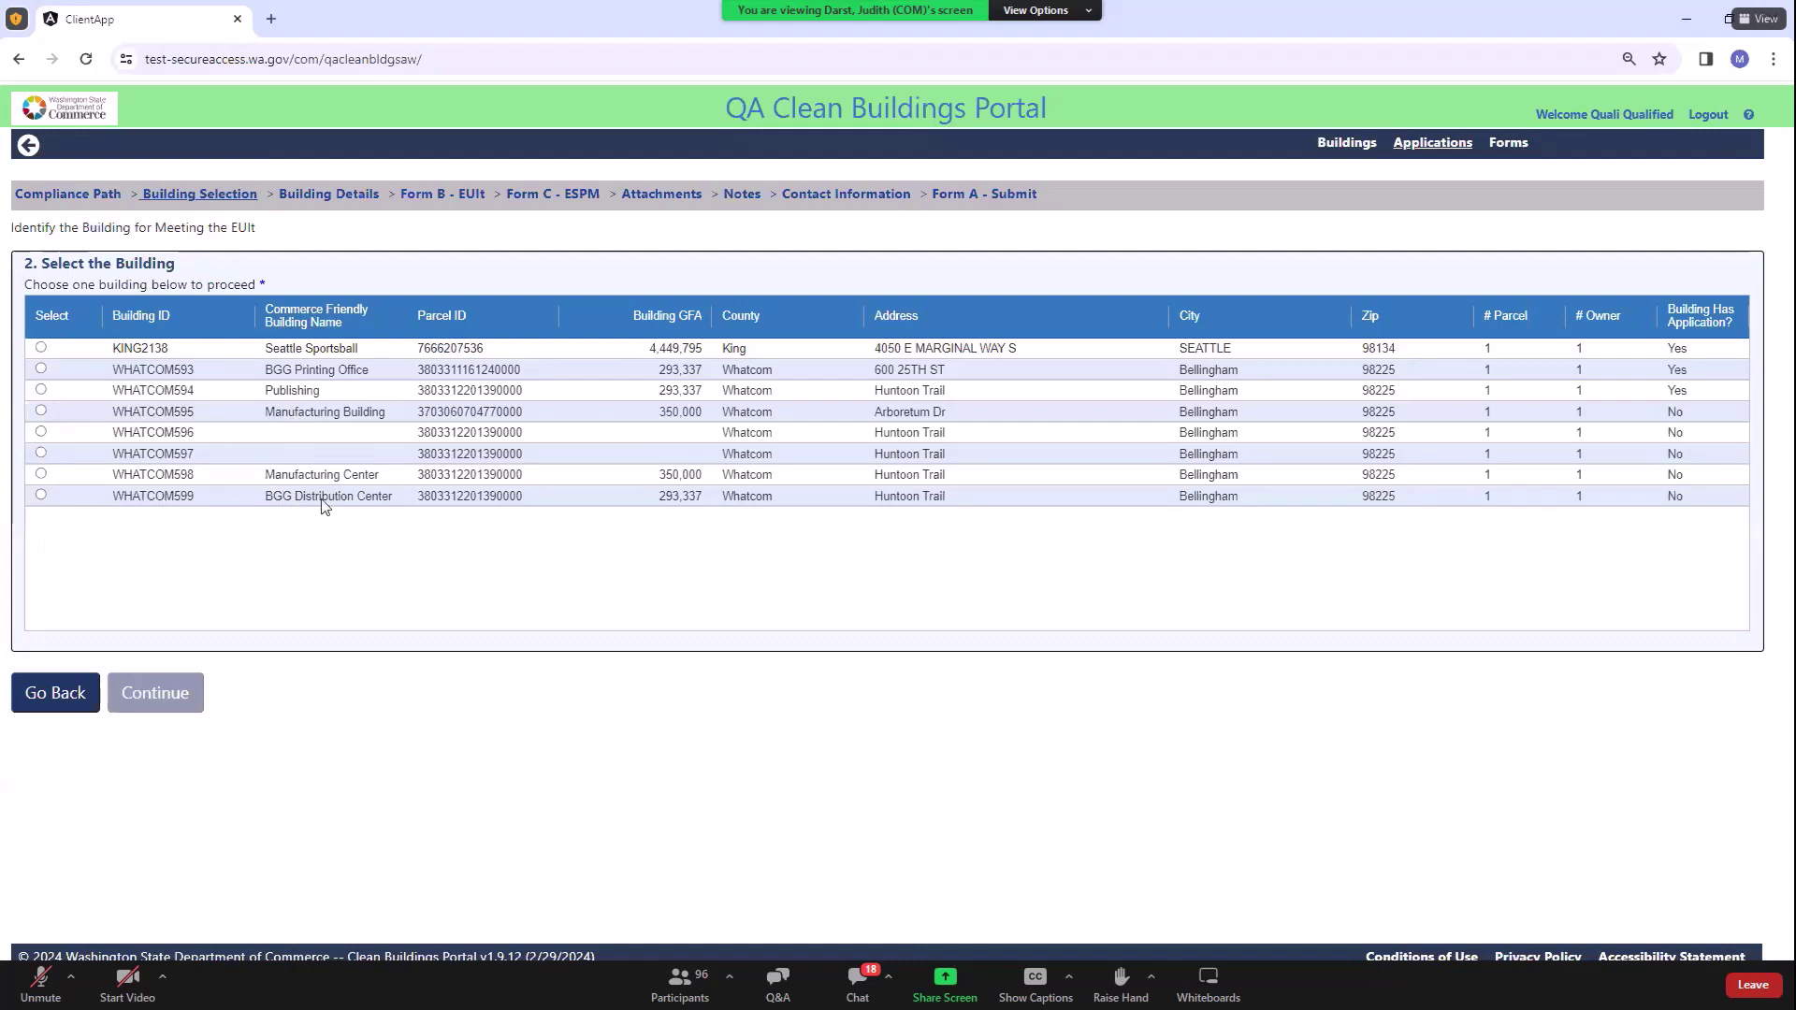
{"action": "left_click", "coordinate": [41, 495]}
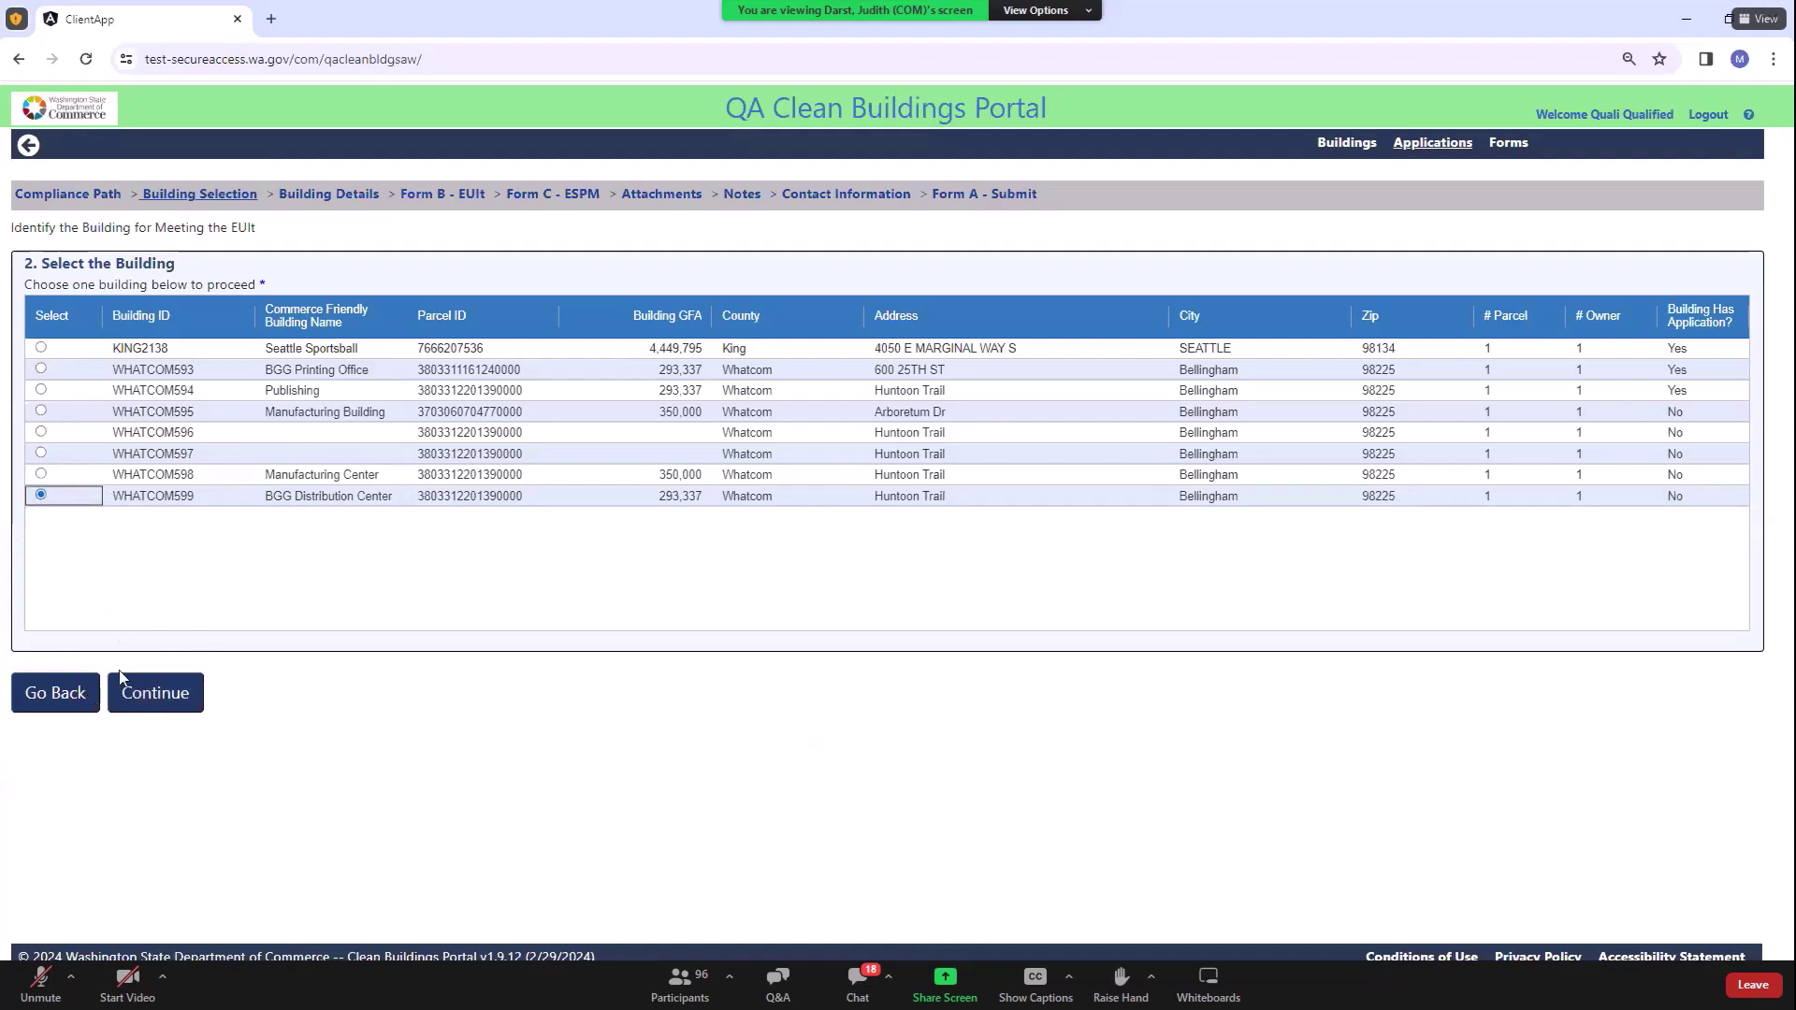
{"action": "left_click", "coordinate": [161, 695]}
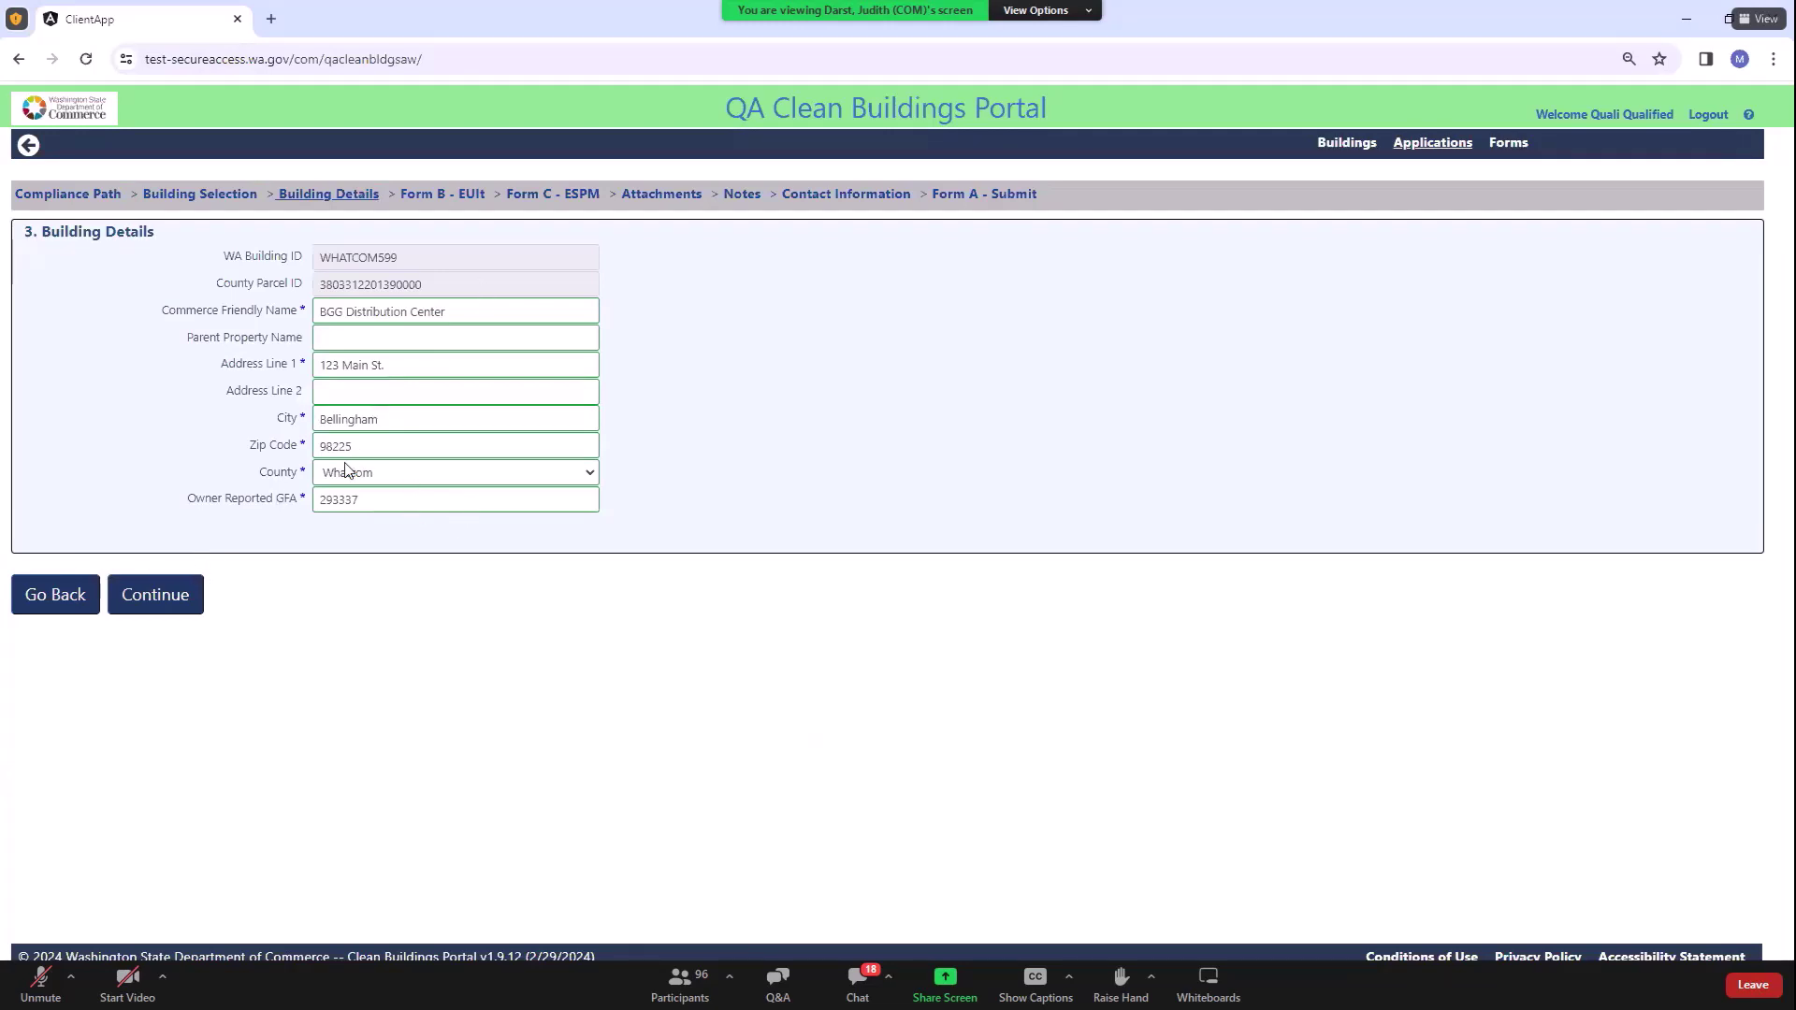
Step: Accept the prefilled building details and complete Form B with the Bank Branch activity's weekly hours set to 0-50 or less
{"action": "left_click", "coordinate": [157, 599]}
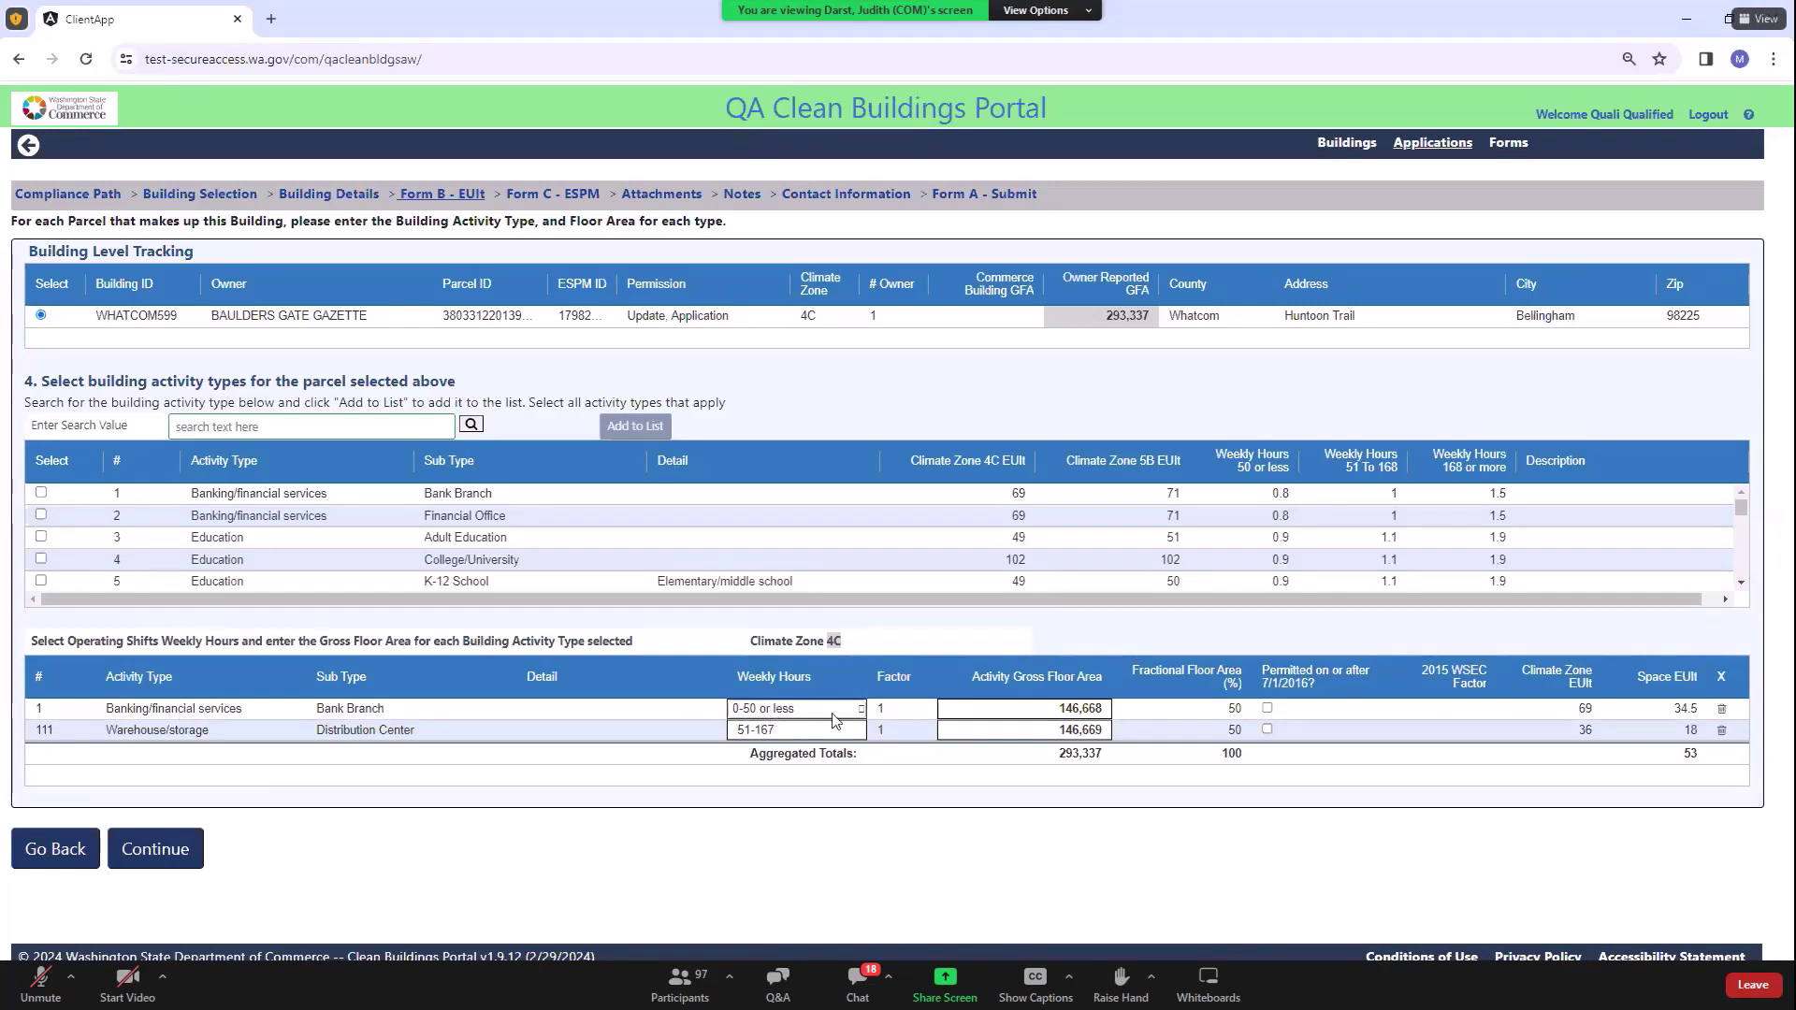
{"action": "left_click", "coordinate": [861, 713]}
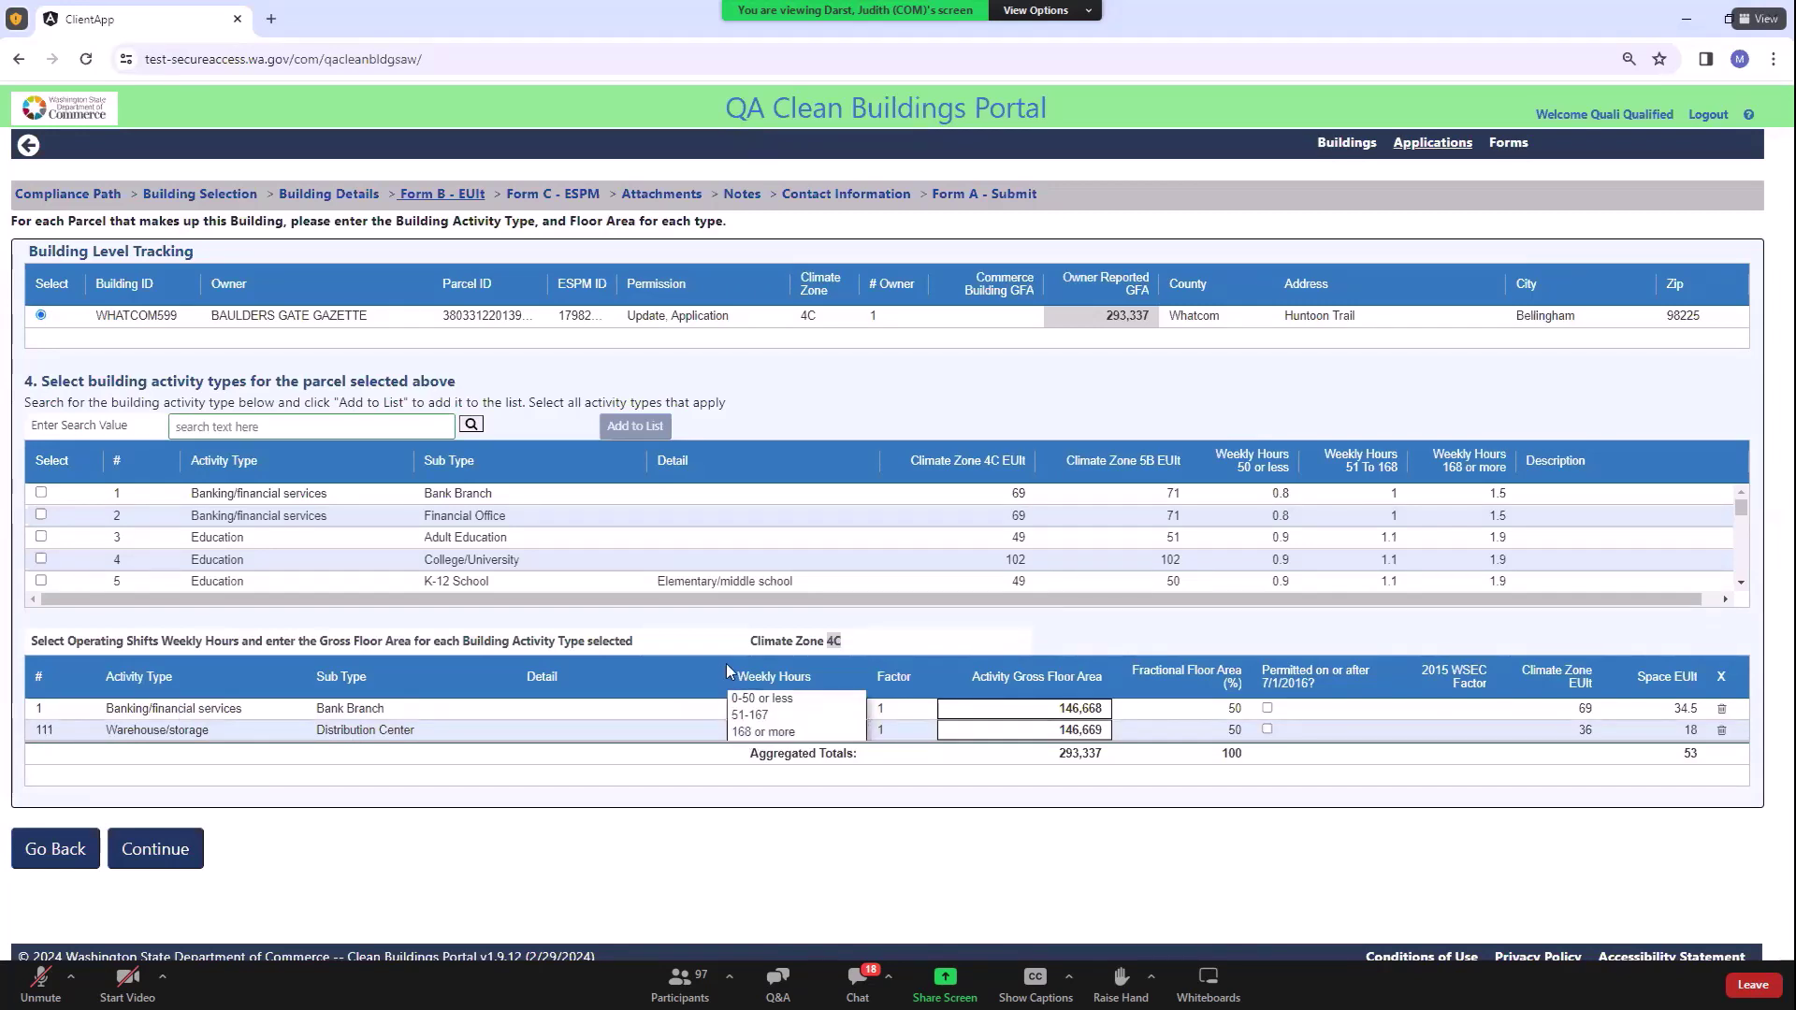
{"action": "left_click", "coordinate": [763, 699]}
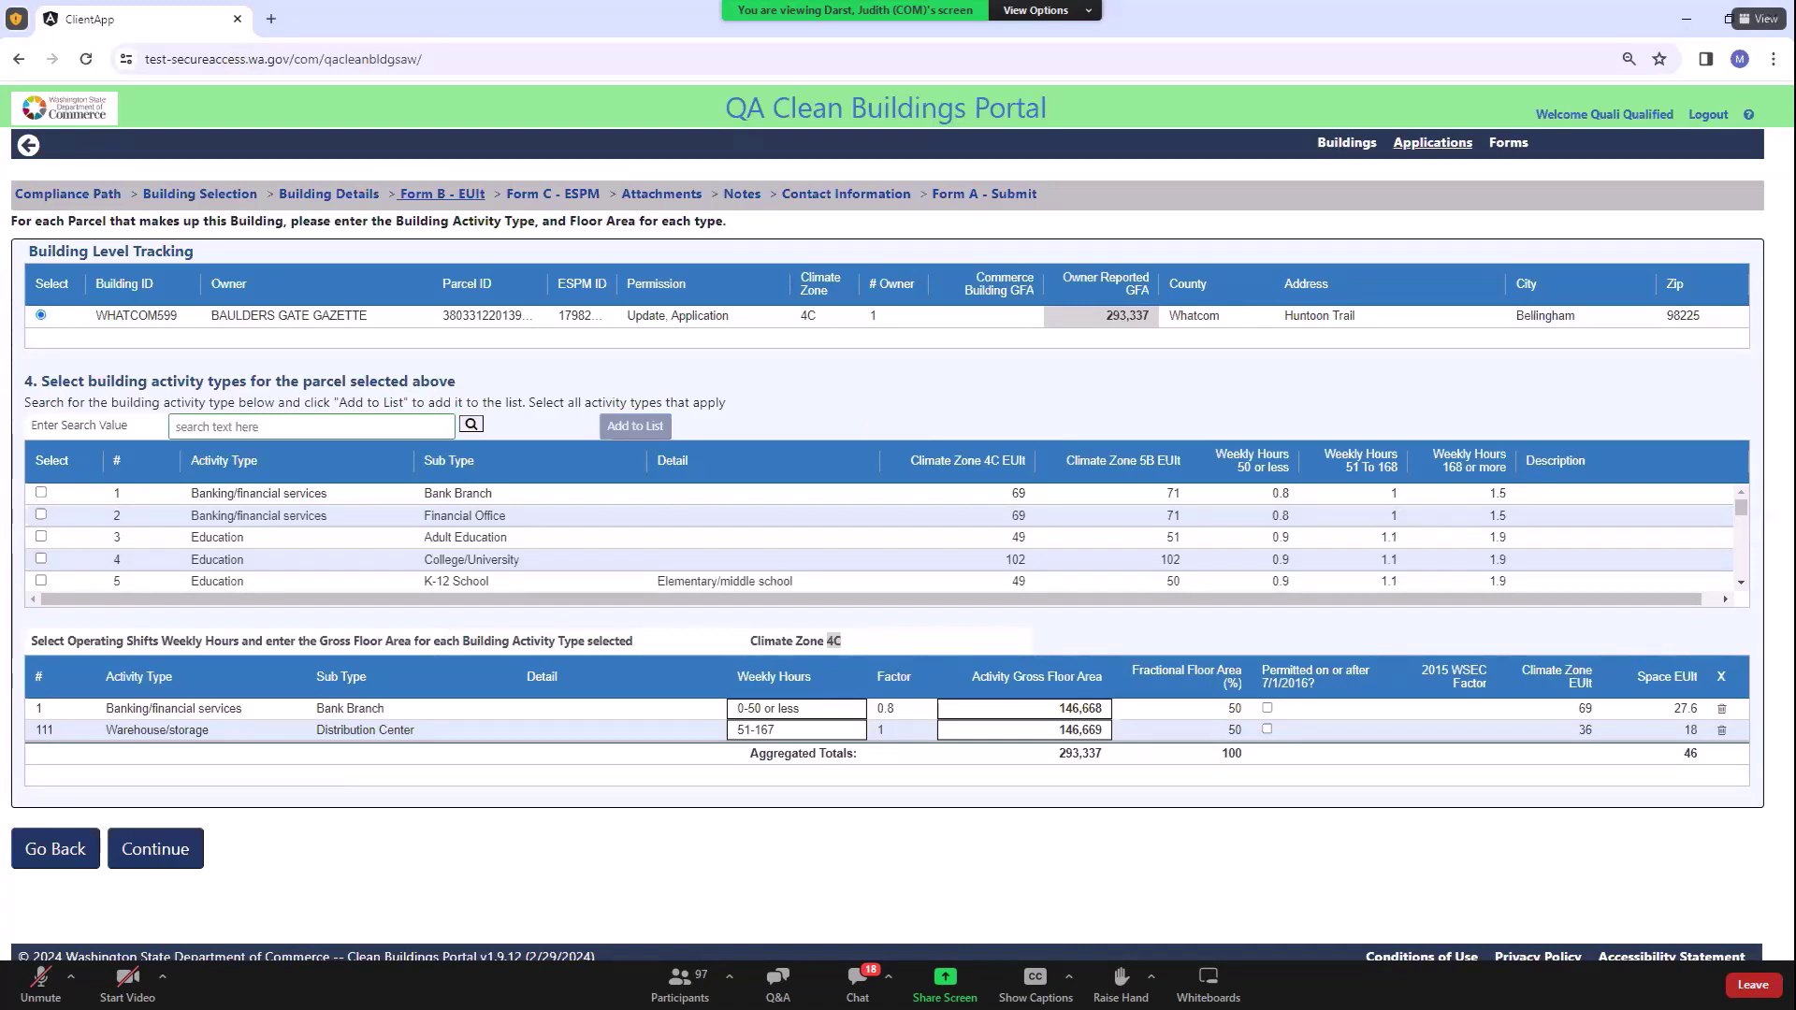
{"action": "left_click", "coordinate": [159, 863]}
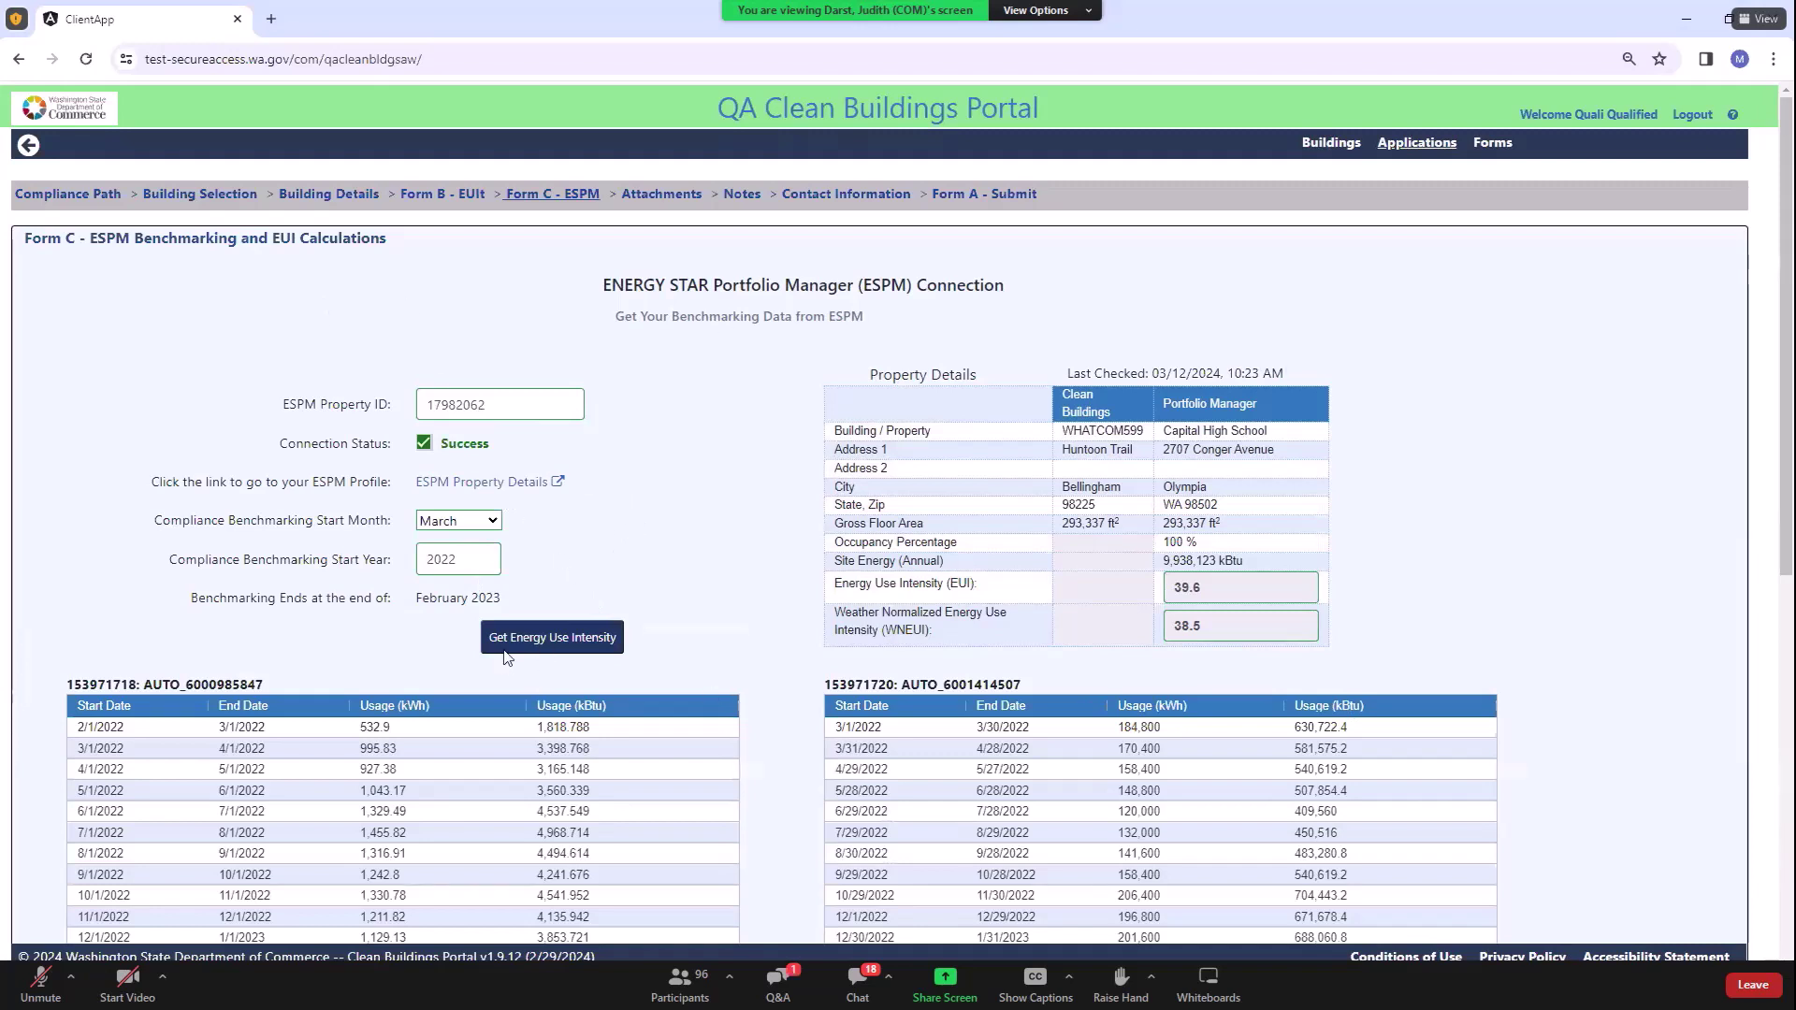
Step: Review the ESPM benchmarking data and meter usage tables on Form C, and proceed to the attachments
{"action": "scroll", "coordinate": [702, 580], "scroll_direction": "down", "scroll_amount": 2}
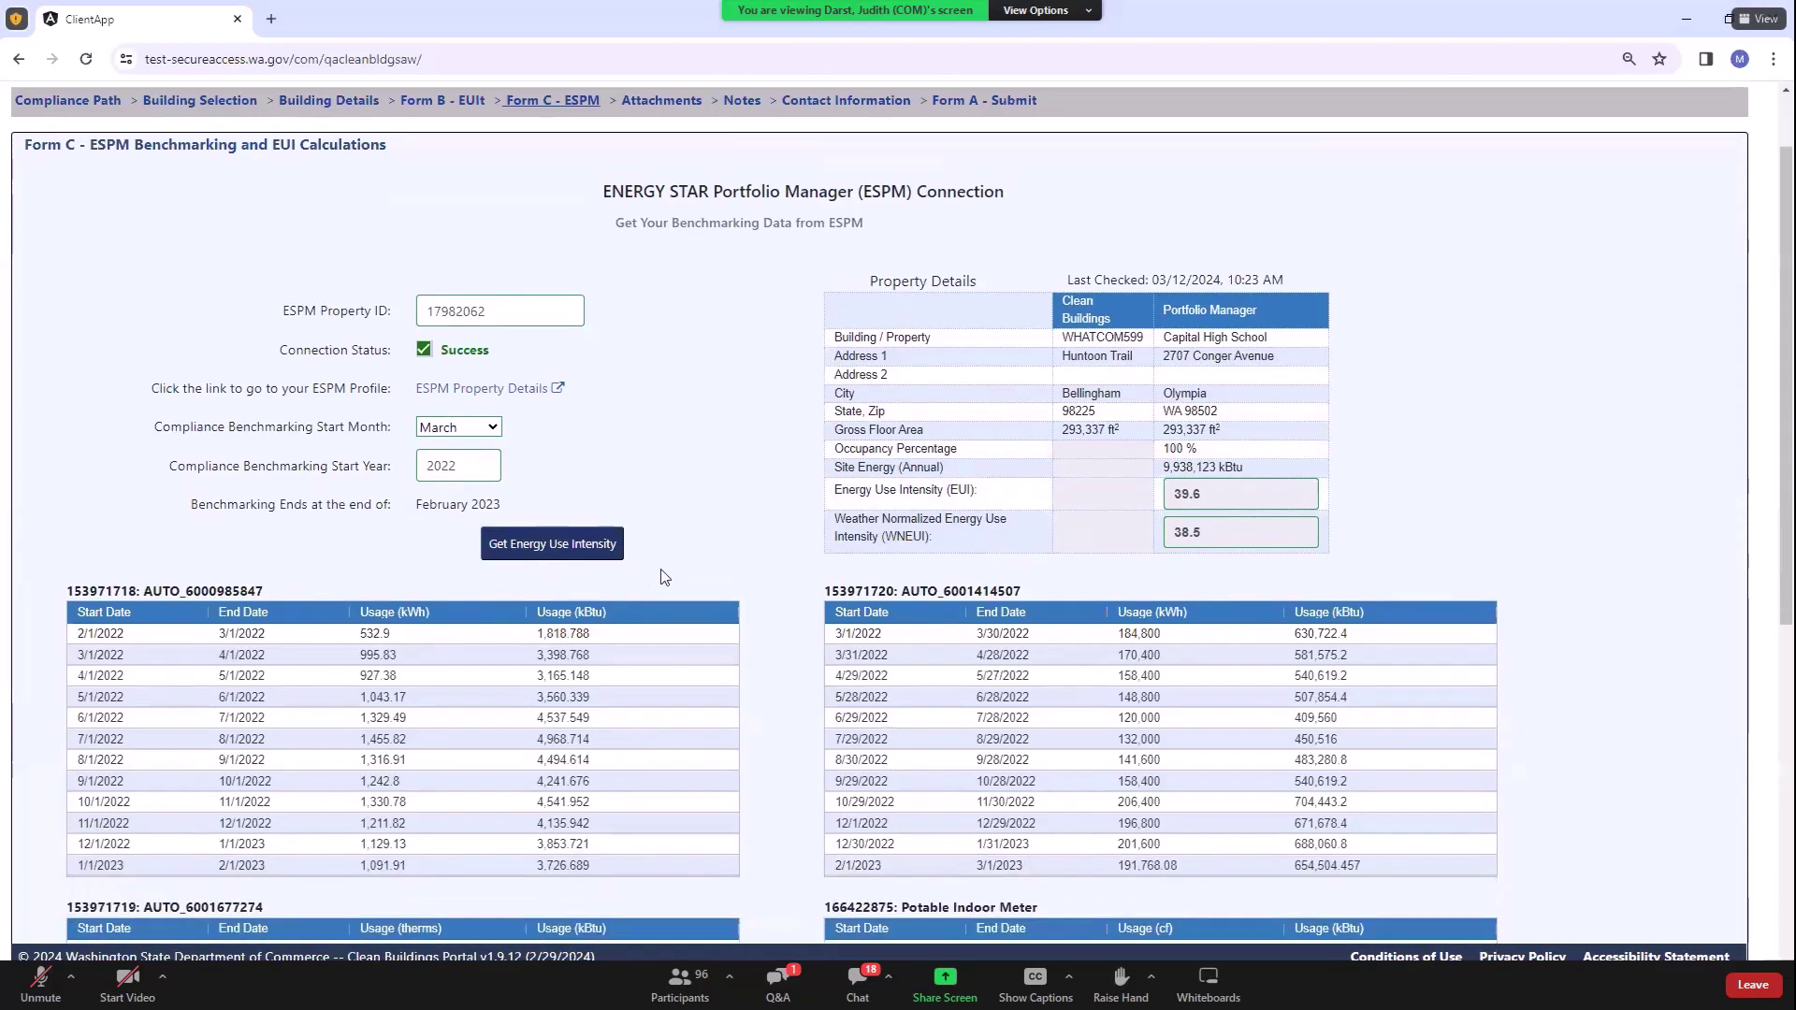
{"action": "scroll", "coordinate": [666, 492], "scroll_direction": "down", "scroll_amount": 2}
{"action": "scroll", "coordinate": [997, 728], "scroll_direction": "down", "scroll_amount": 4}
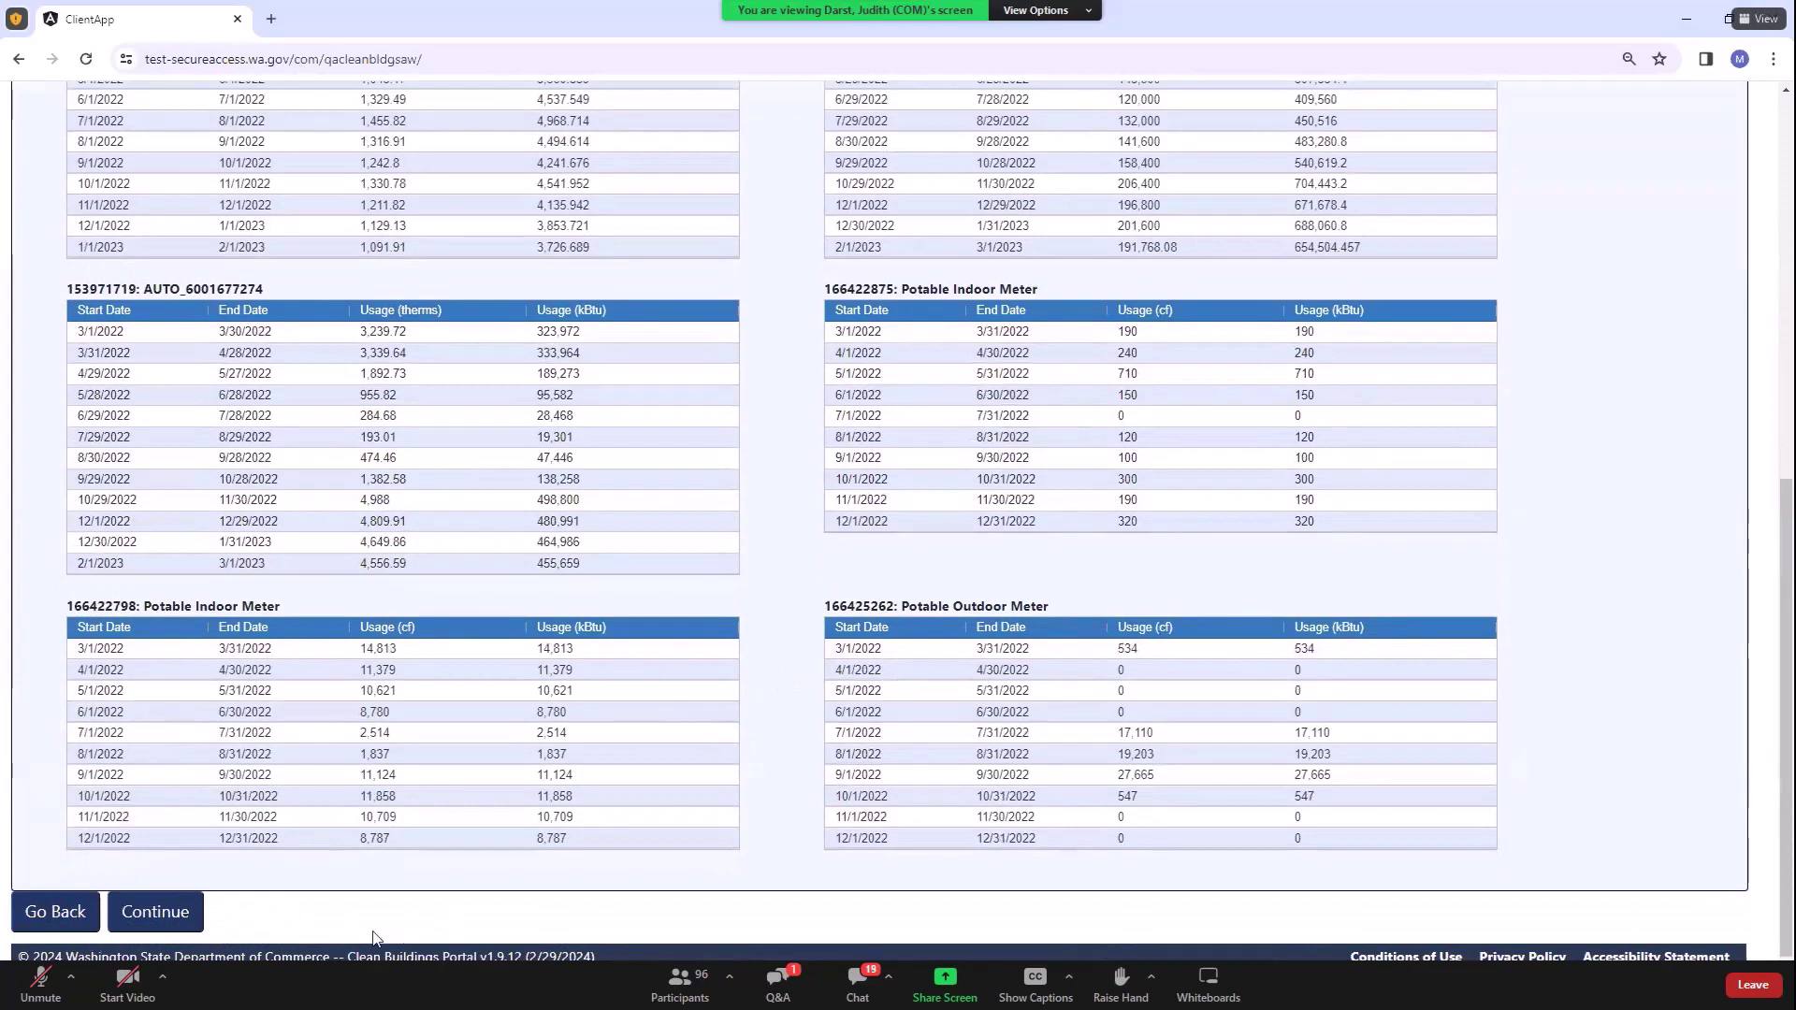
{"action": "left_click", "coordinate": [162, 915]}
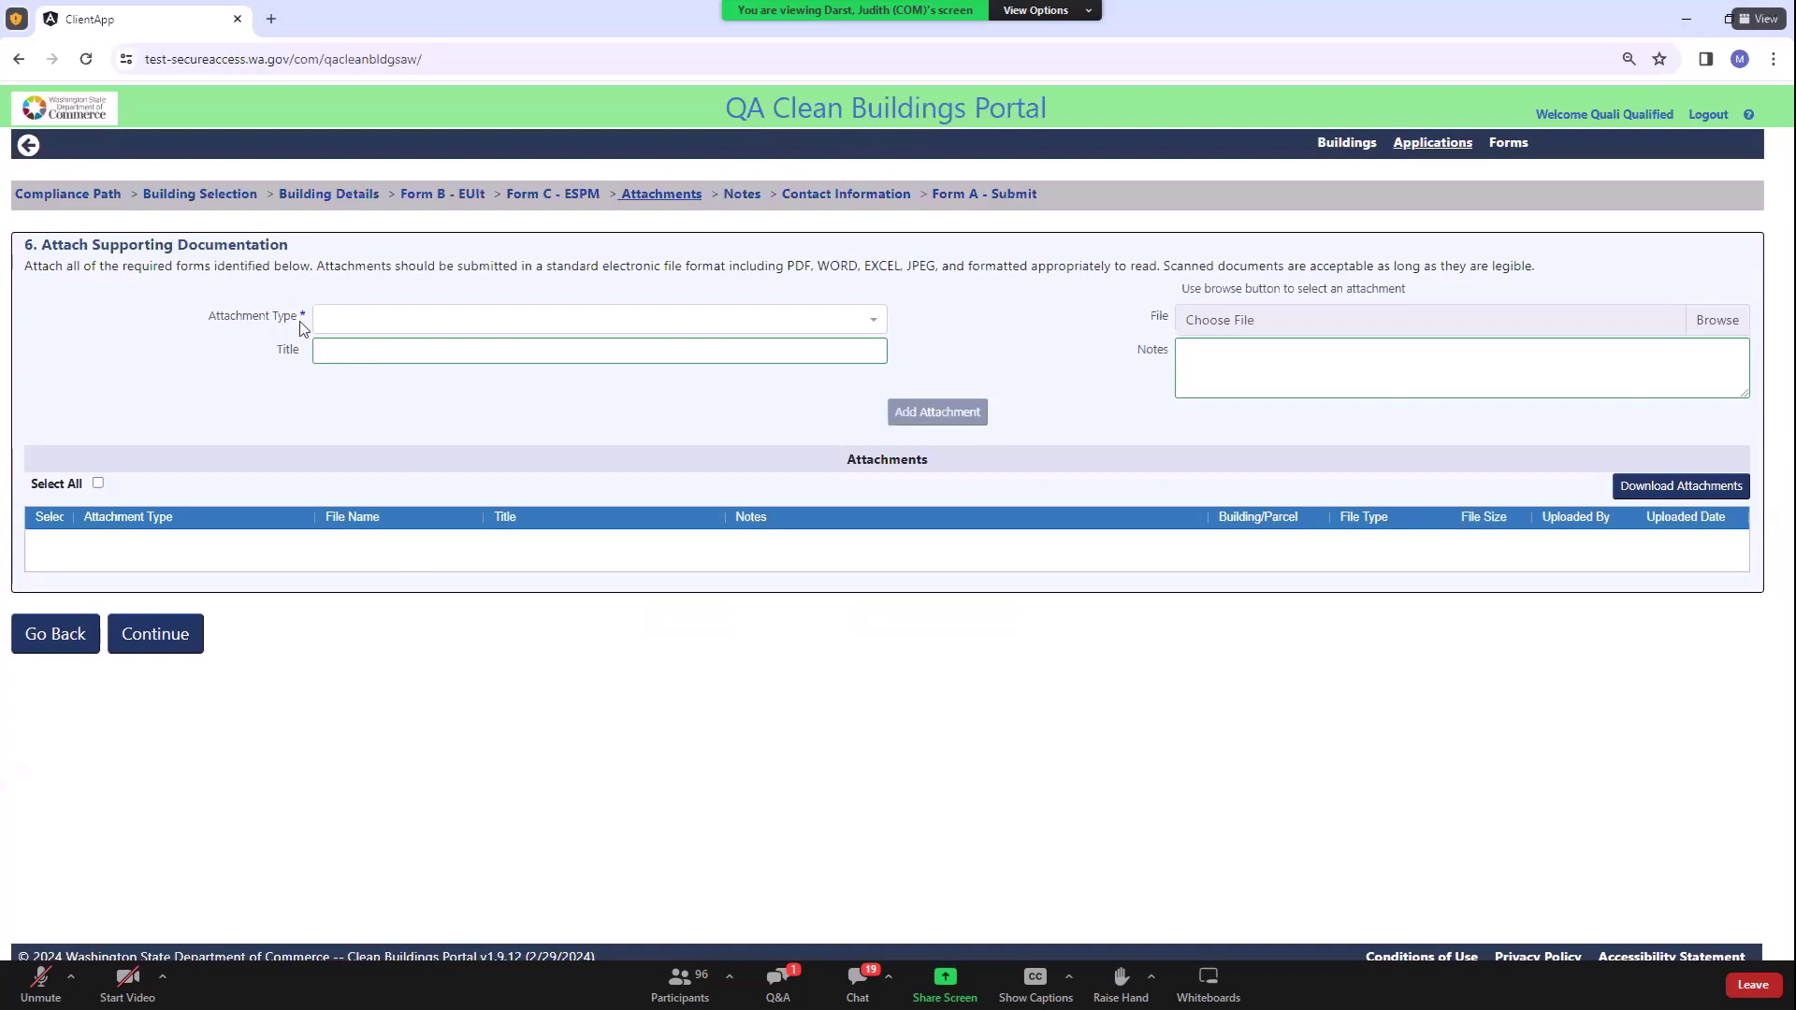
Step: Set up an Energy Management Plan attachment with the title "EMP" and the note "EMp pg 4"
{"action": "left_click", "coordinate": [880, 319]}
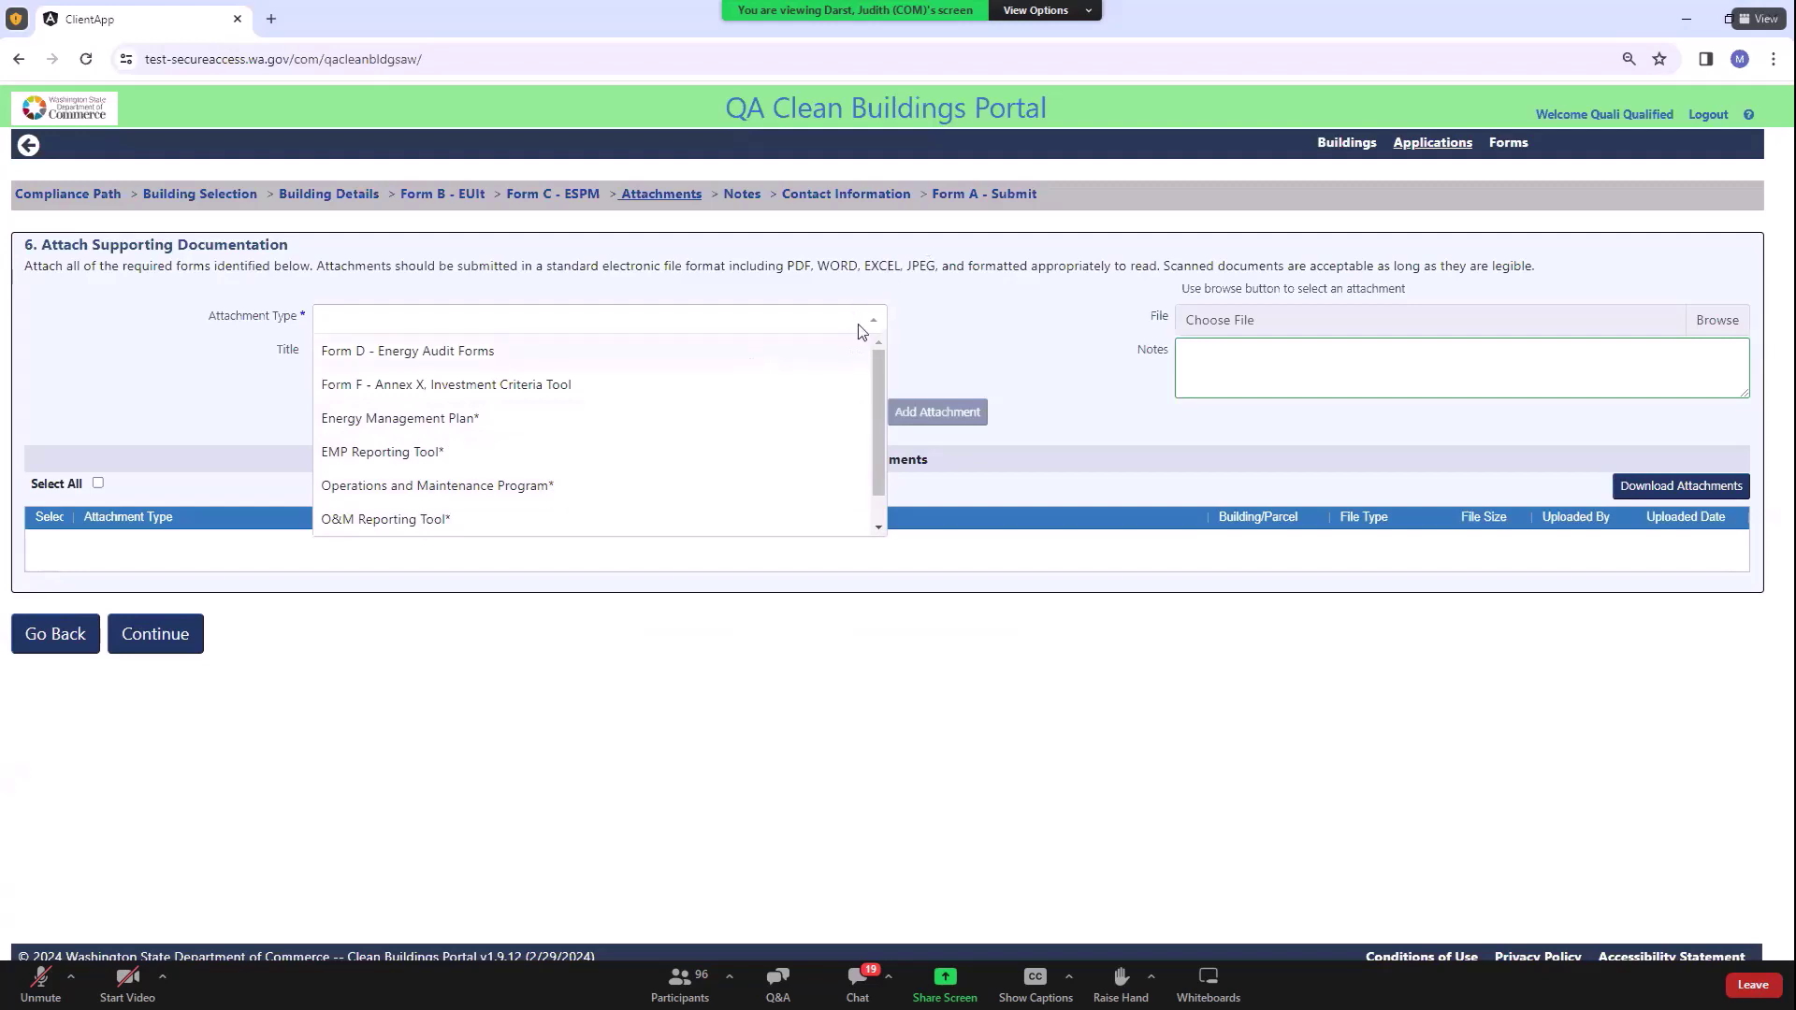
{"action": "left_click", "coordinate": [388, 420]}
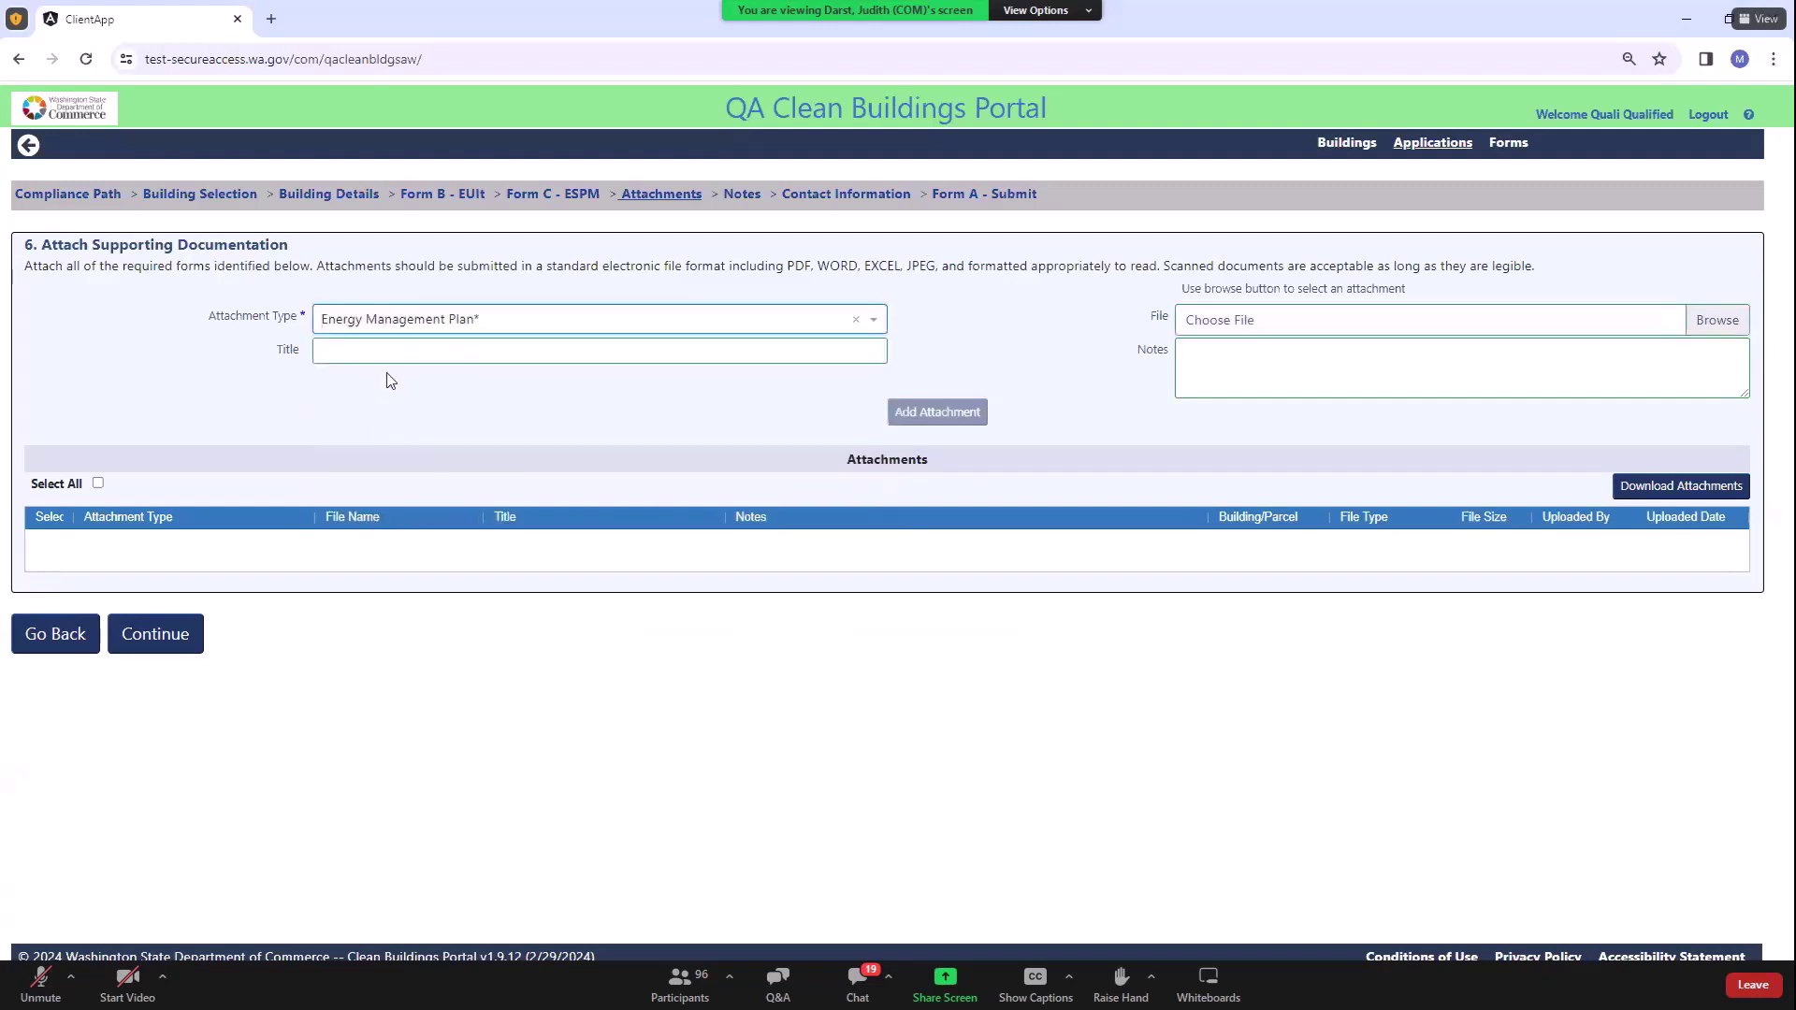
{"action": "left_click", "coordinate": [412, 352]}
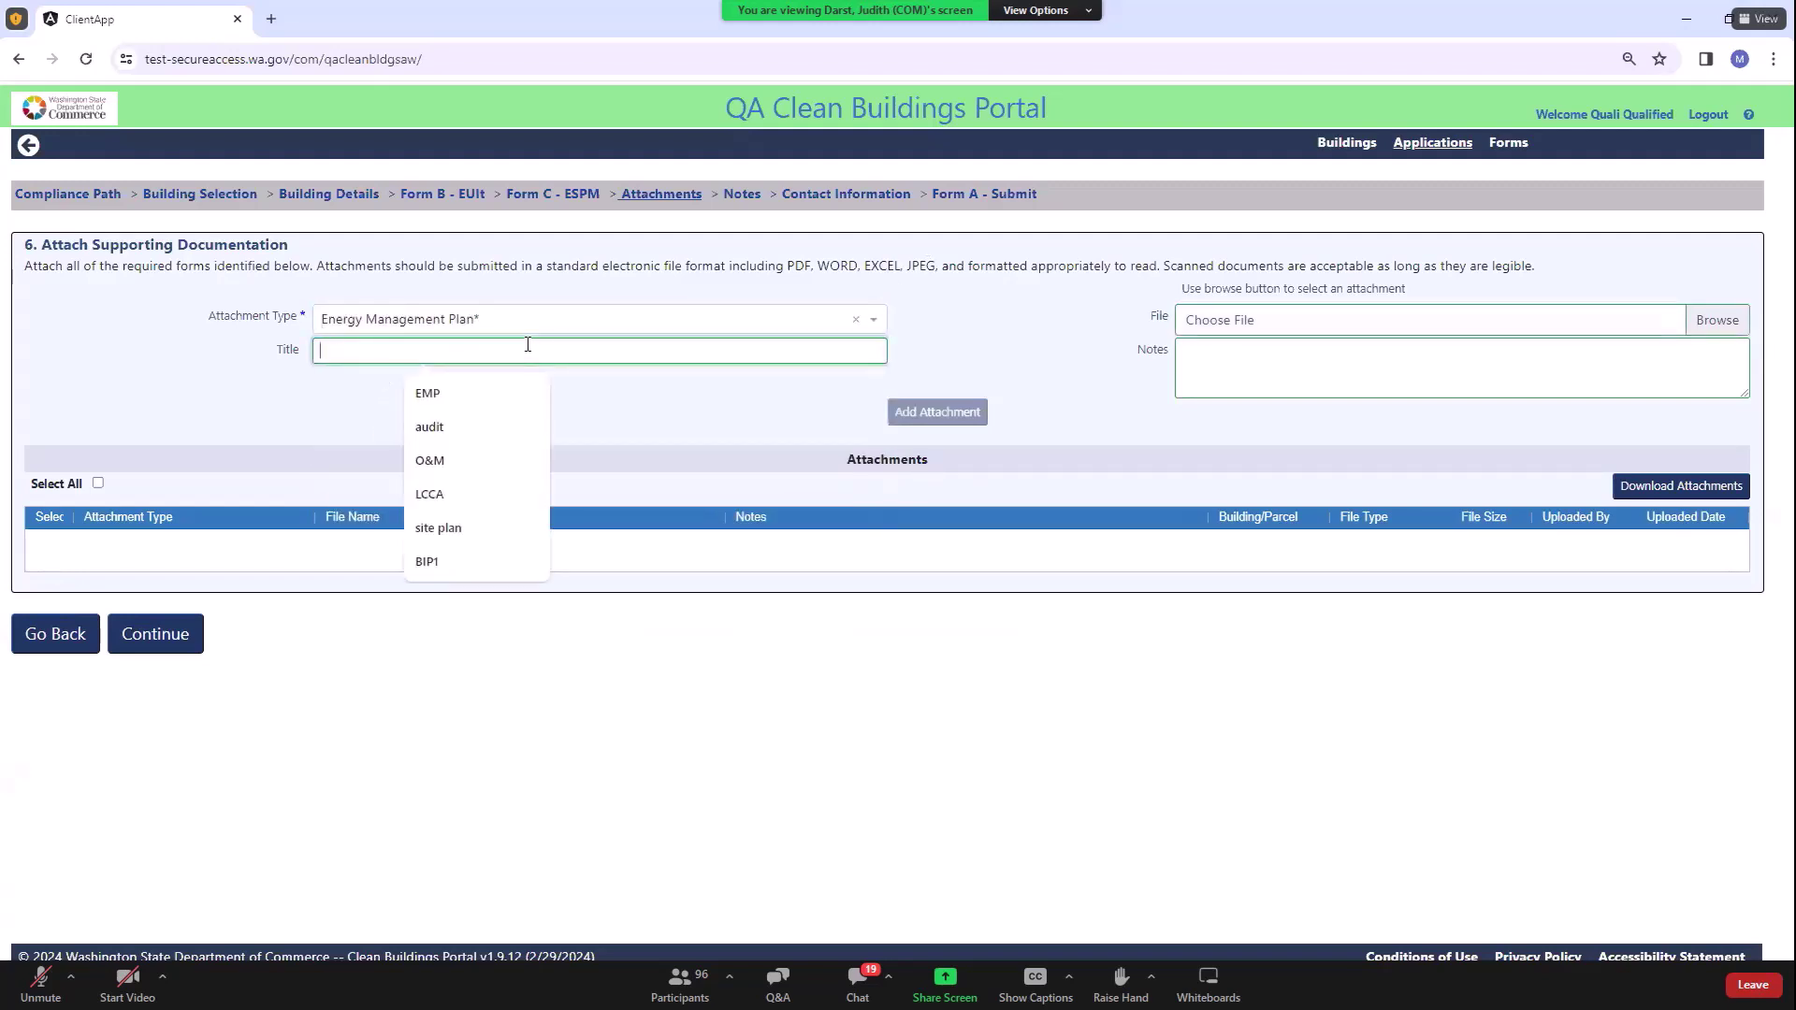
{"action": "left_click", "coordinate": [432, 395]}
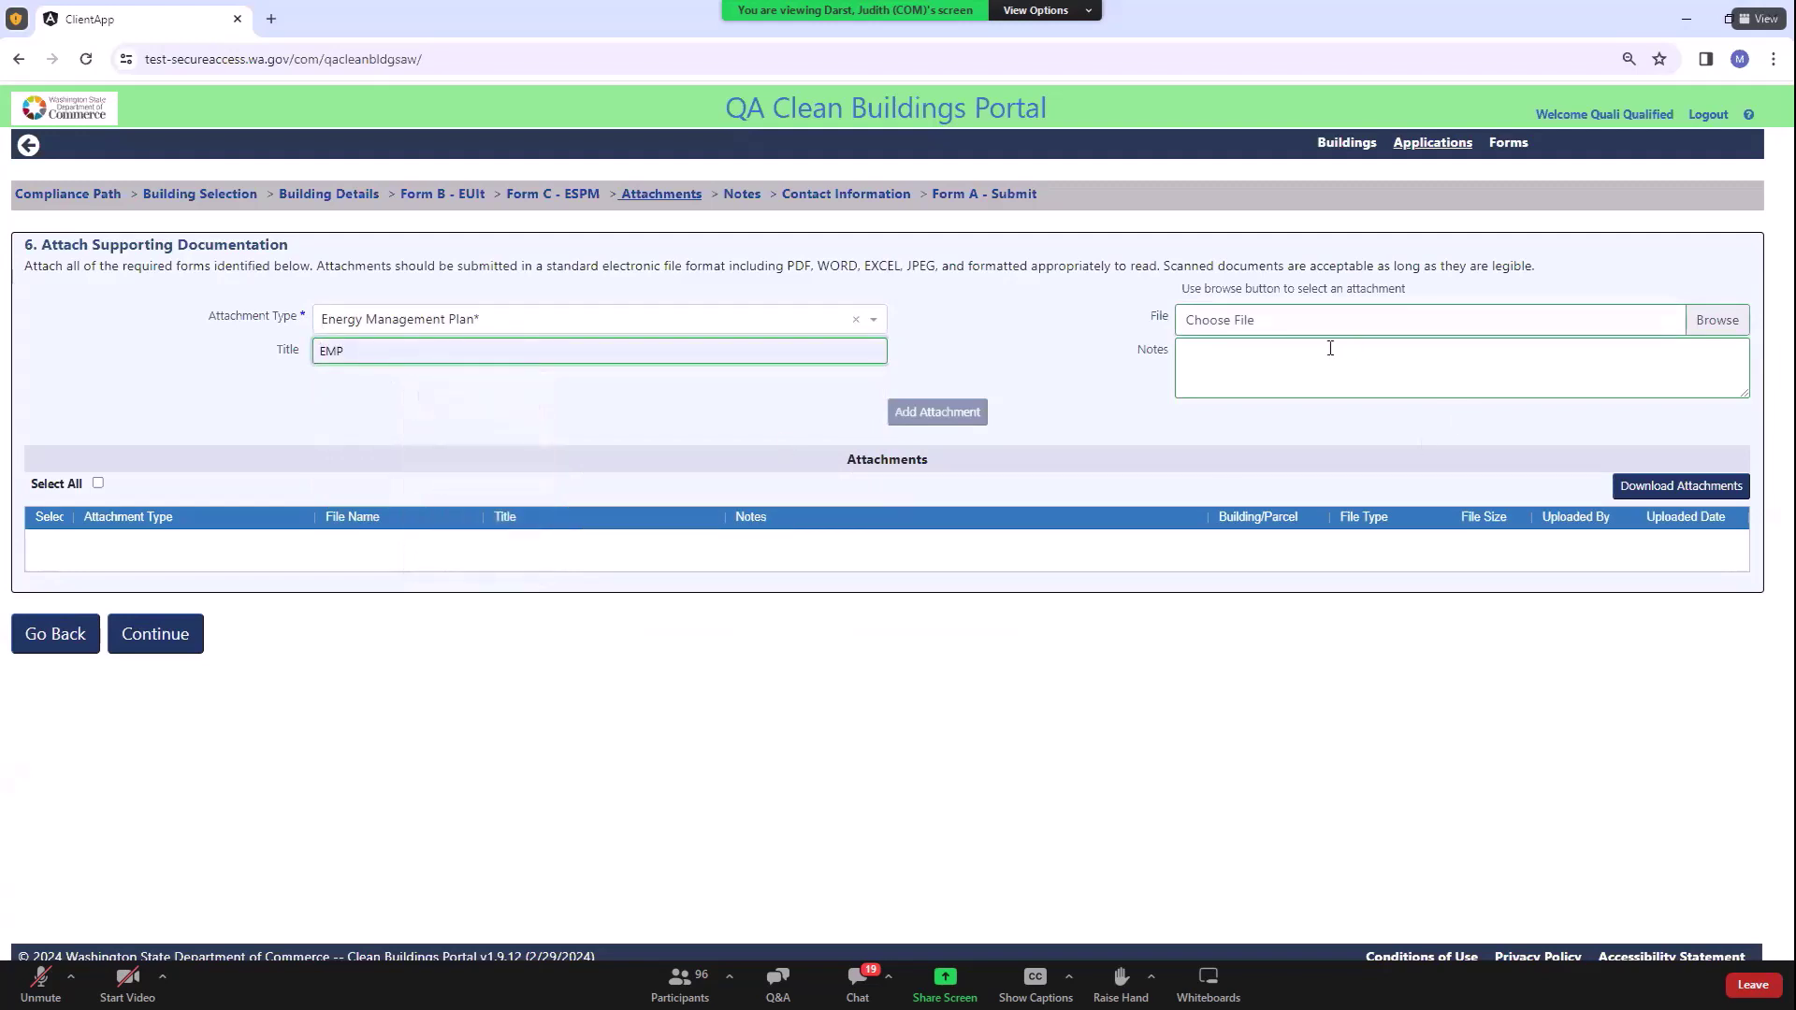
{"action": "left_click", "coordinate": [1213, 362]}
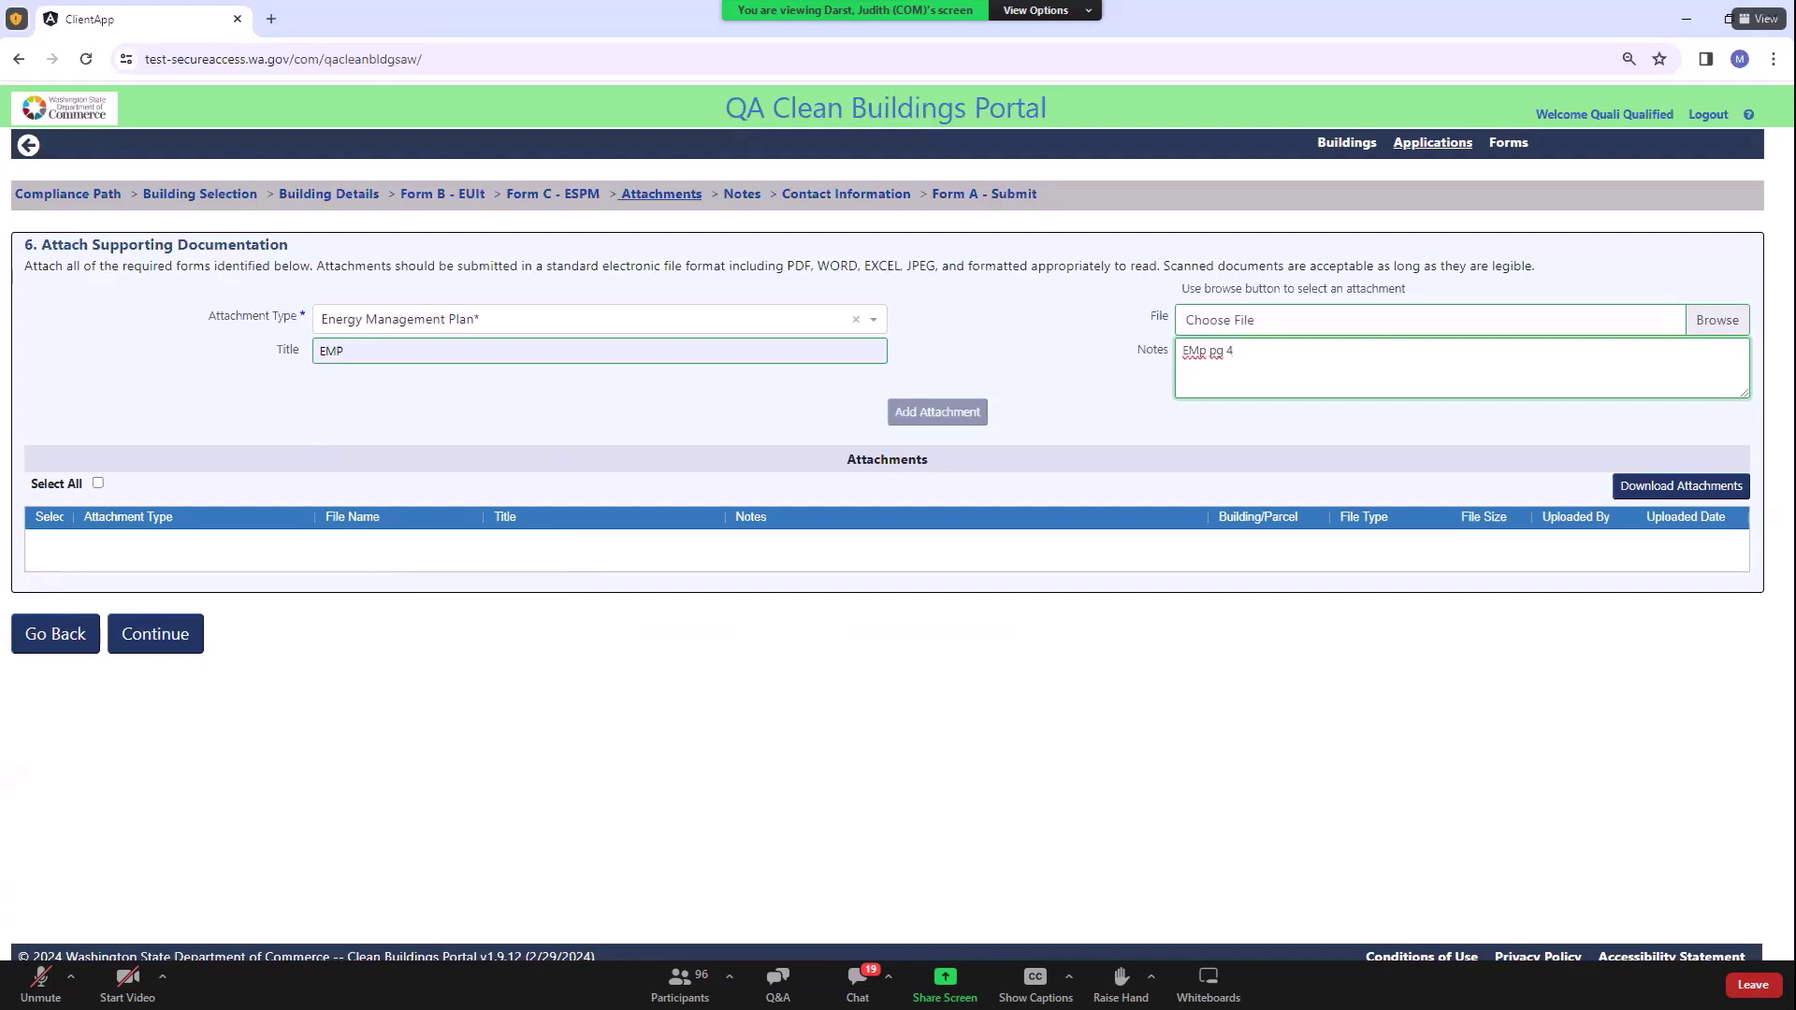
{"action": "left_click", "coordinate": [1696, 324]}
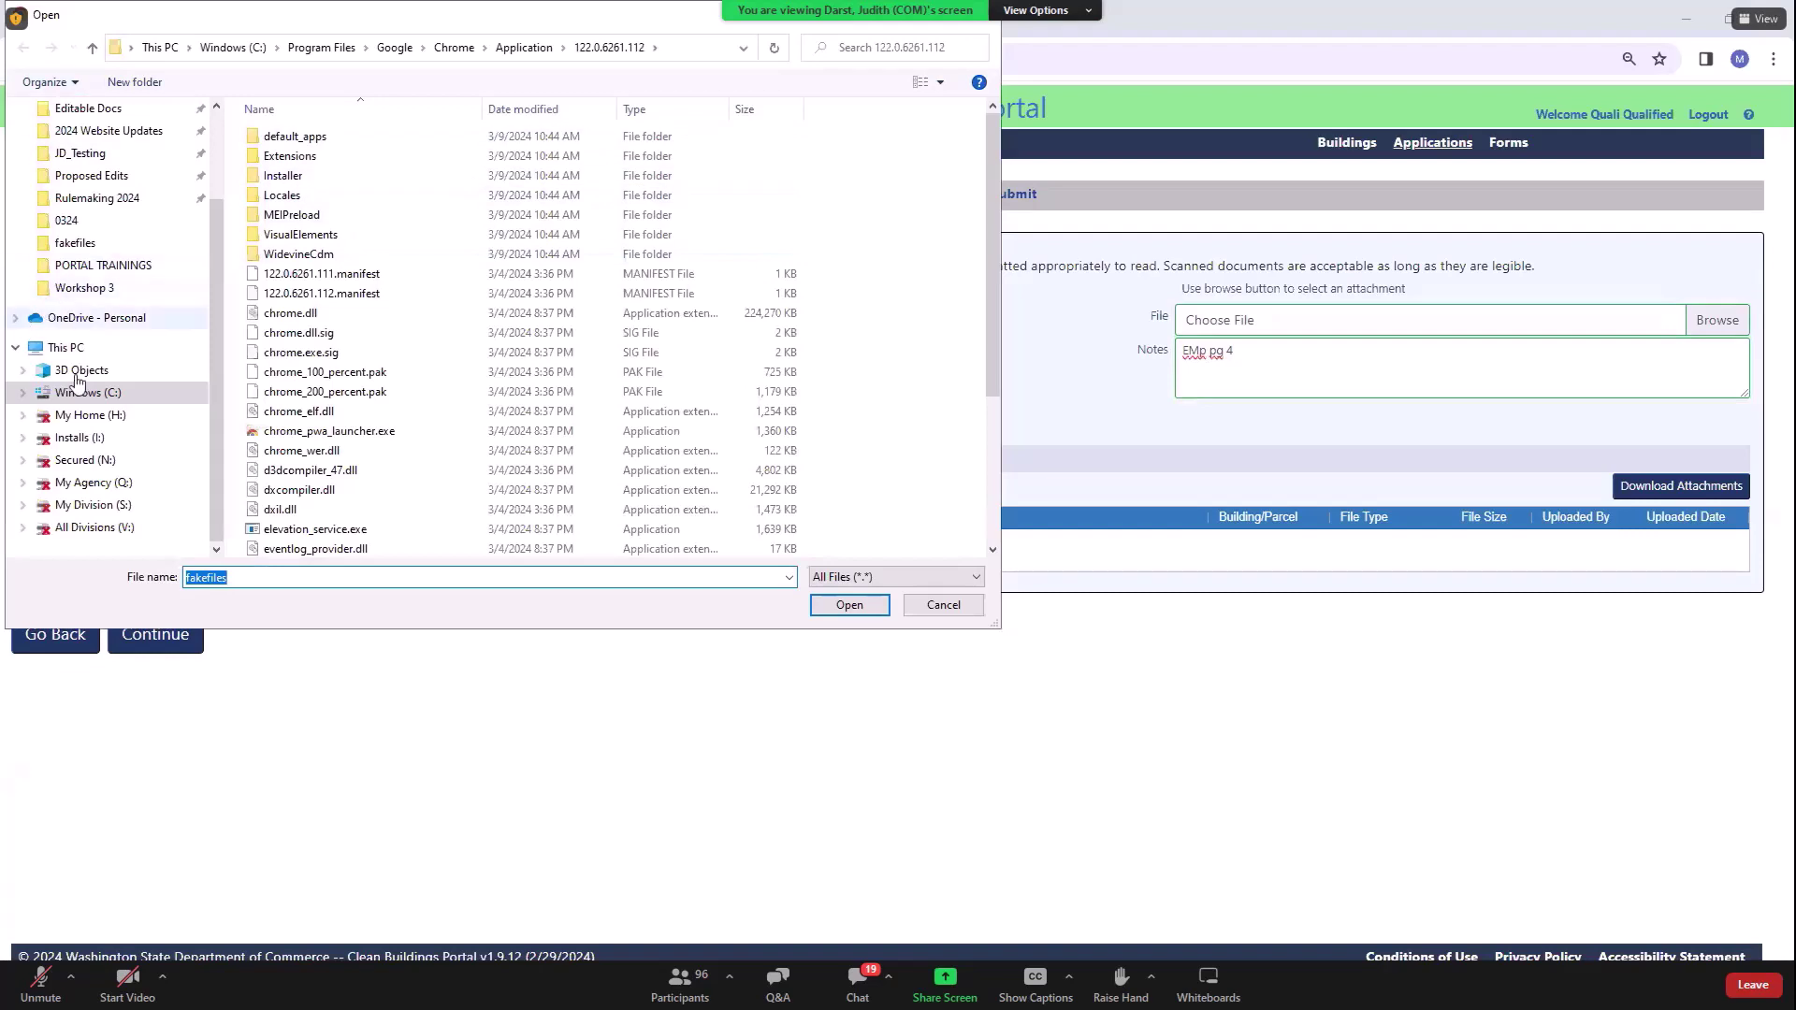
{"action": "left_click", "coordinate": [94, 505]}
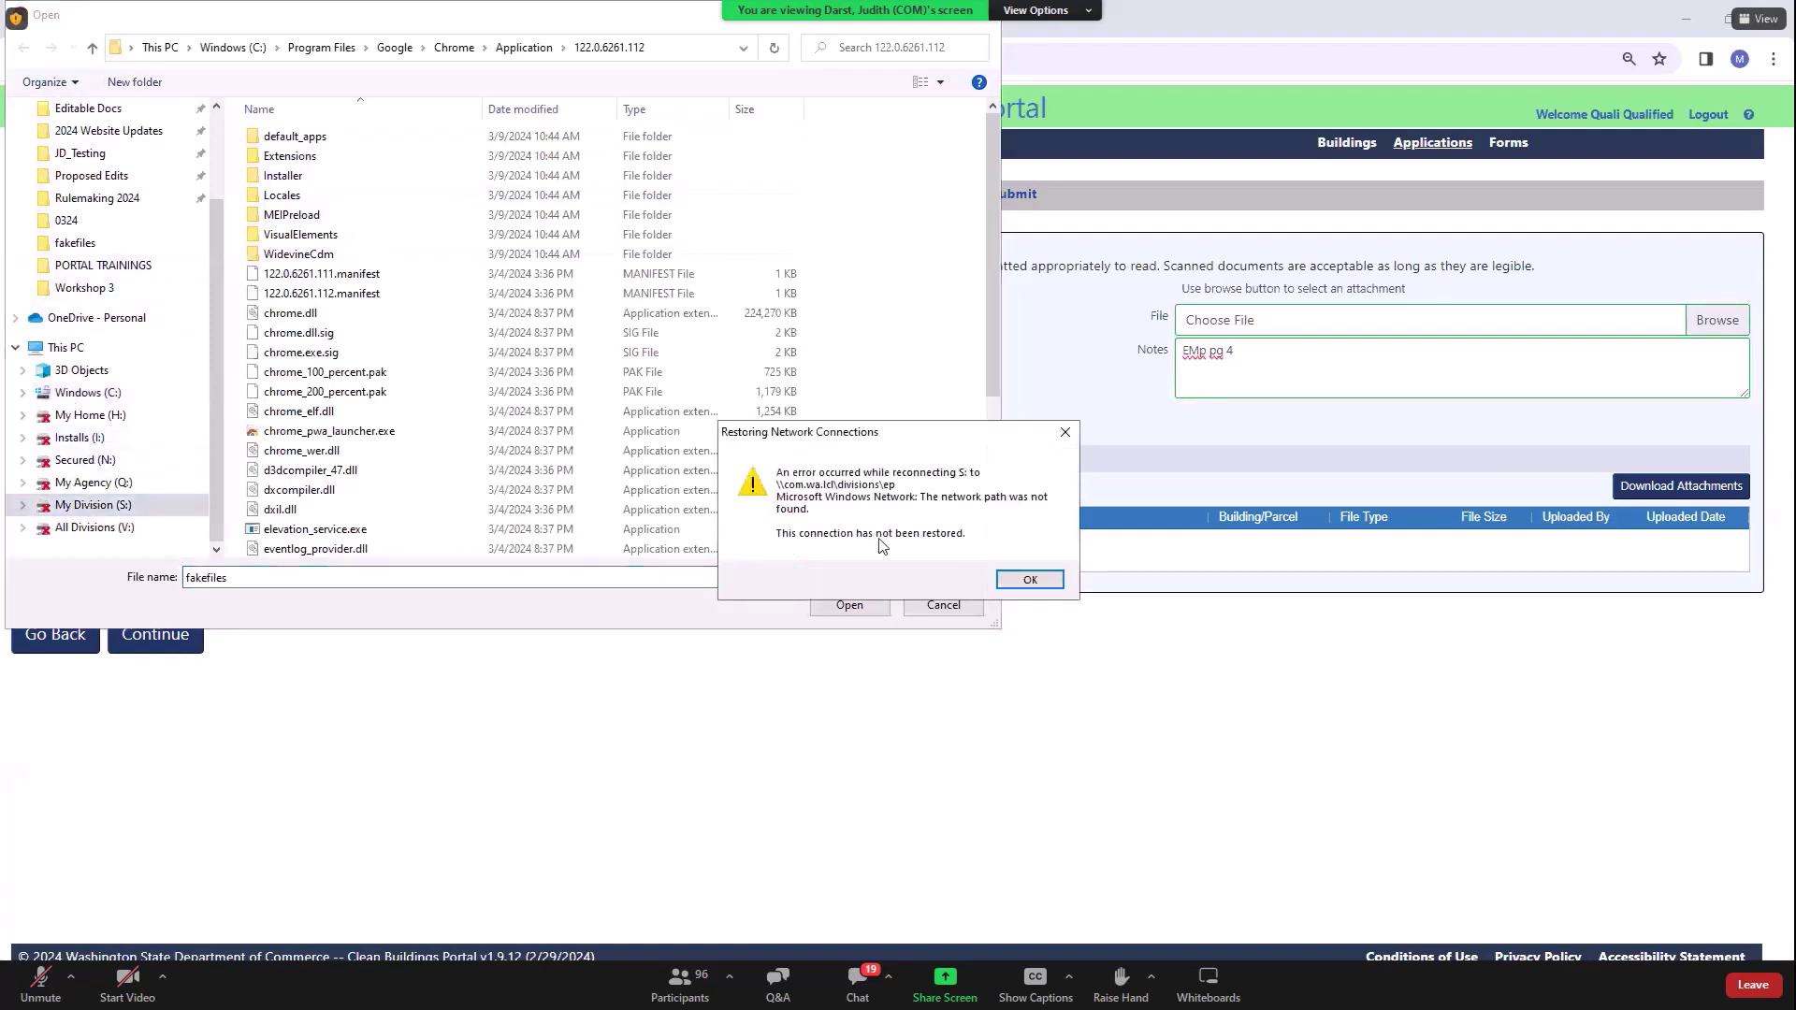
{"action": "left_click", "coordinate": [1028, 579]}
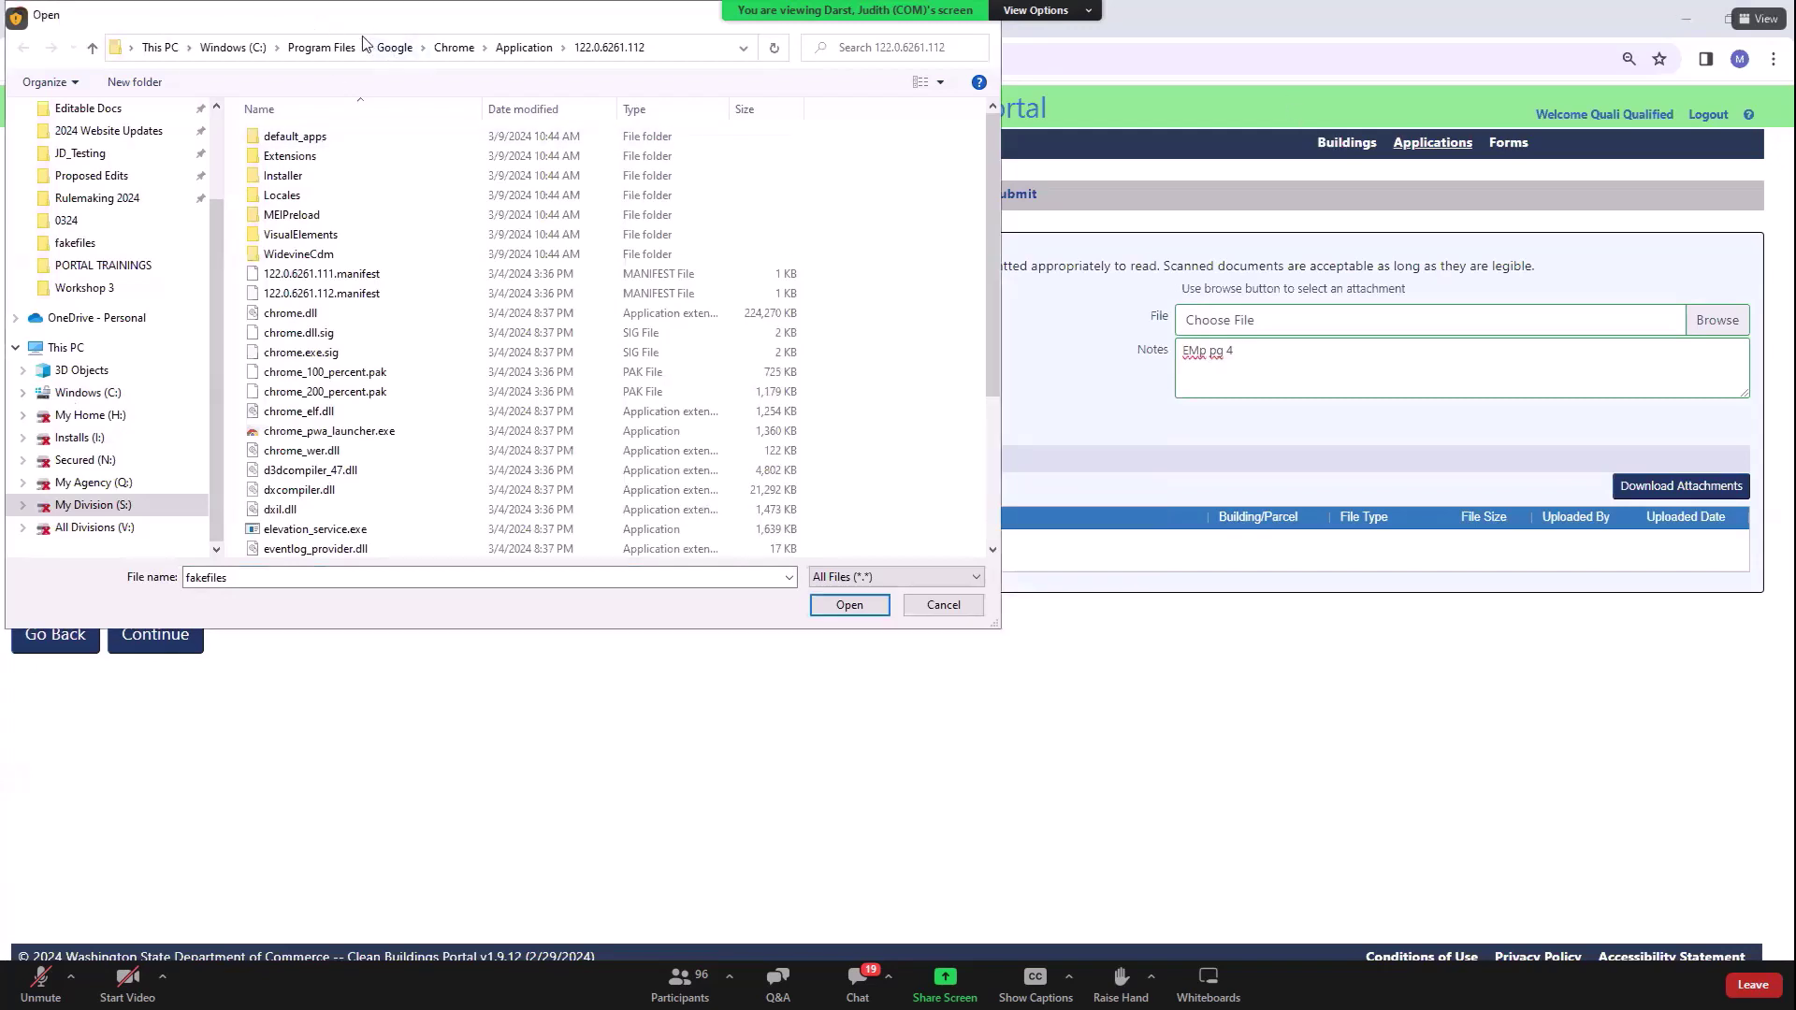
{"action": "left_click_drag", "start_coordinate": [345, 17], "coordinate": [345, 382]}
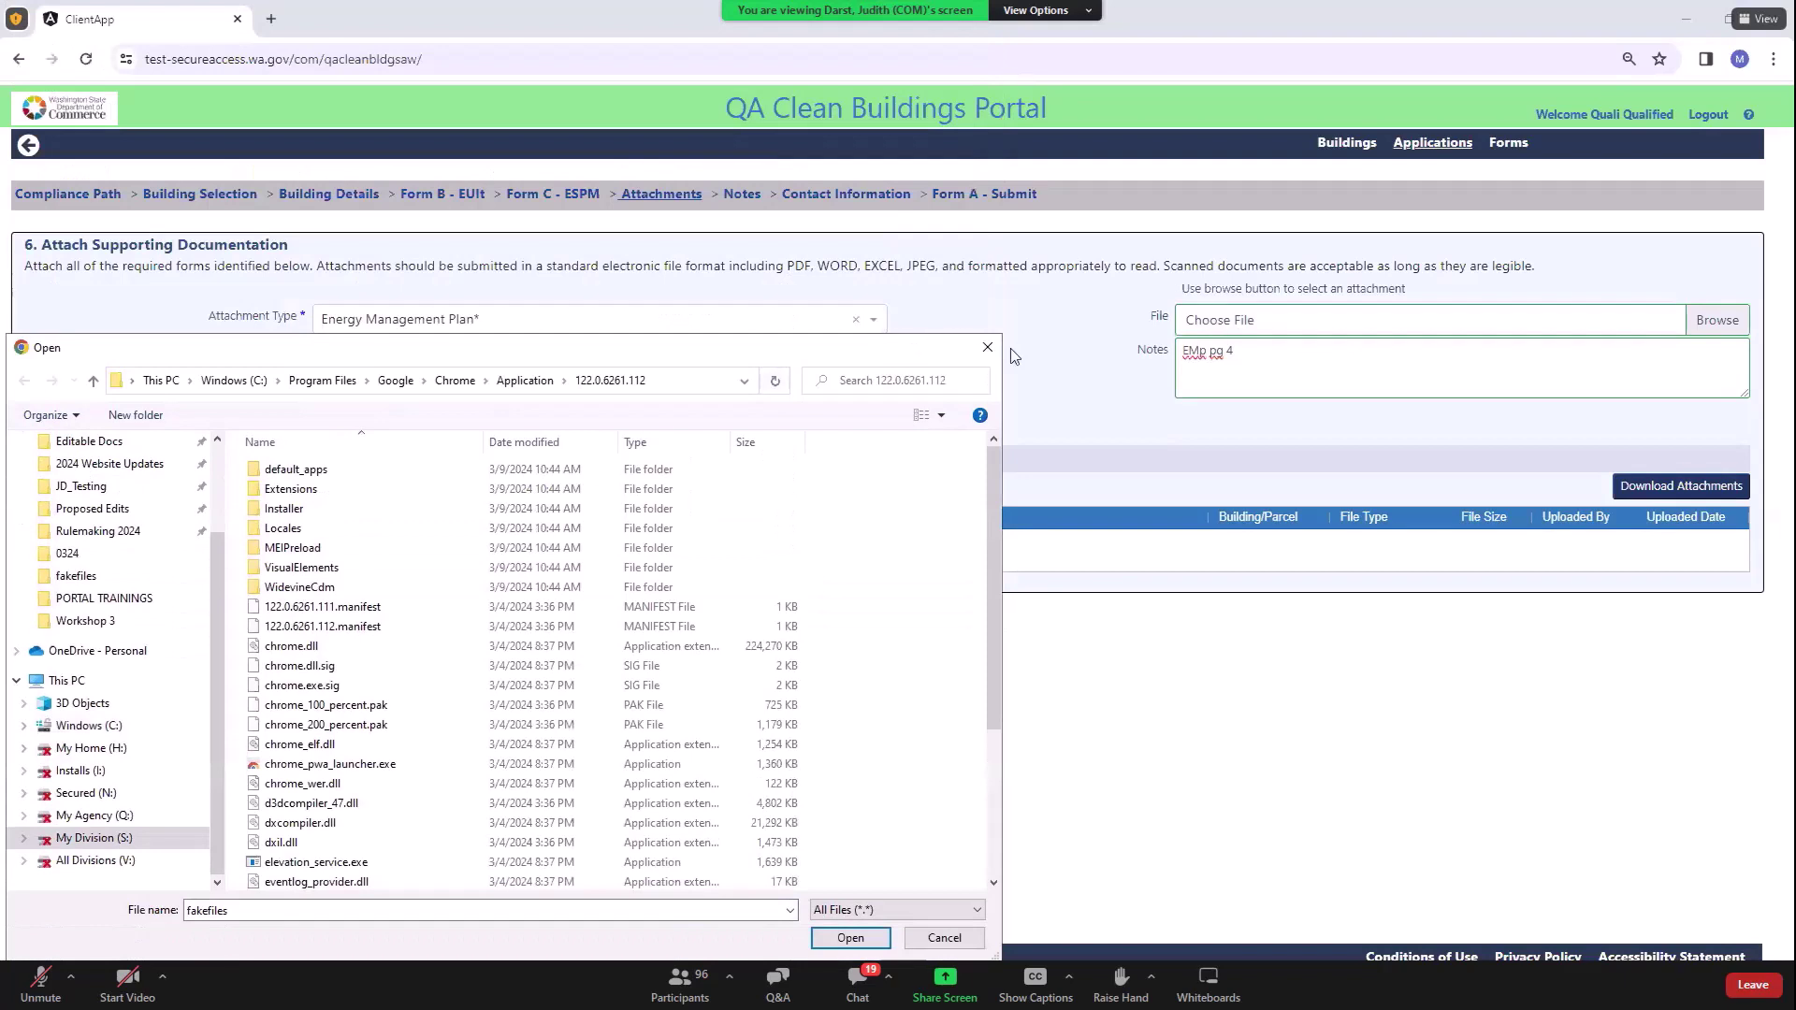
{"action": "left_click", "coordinate": [988, 347]}
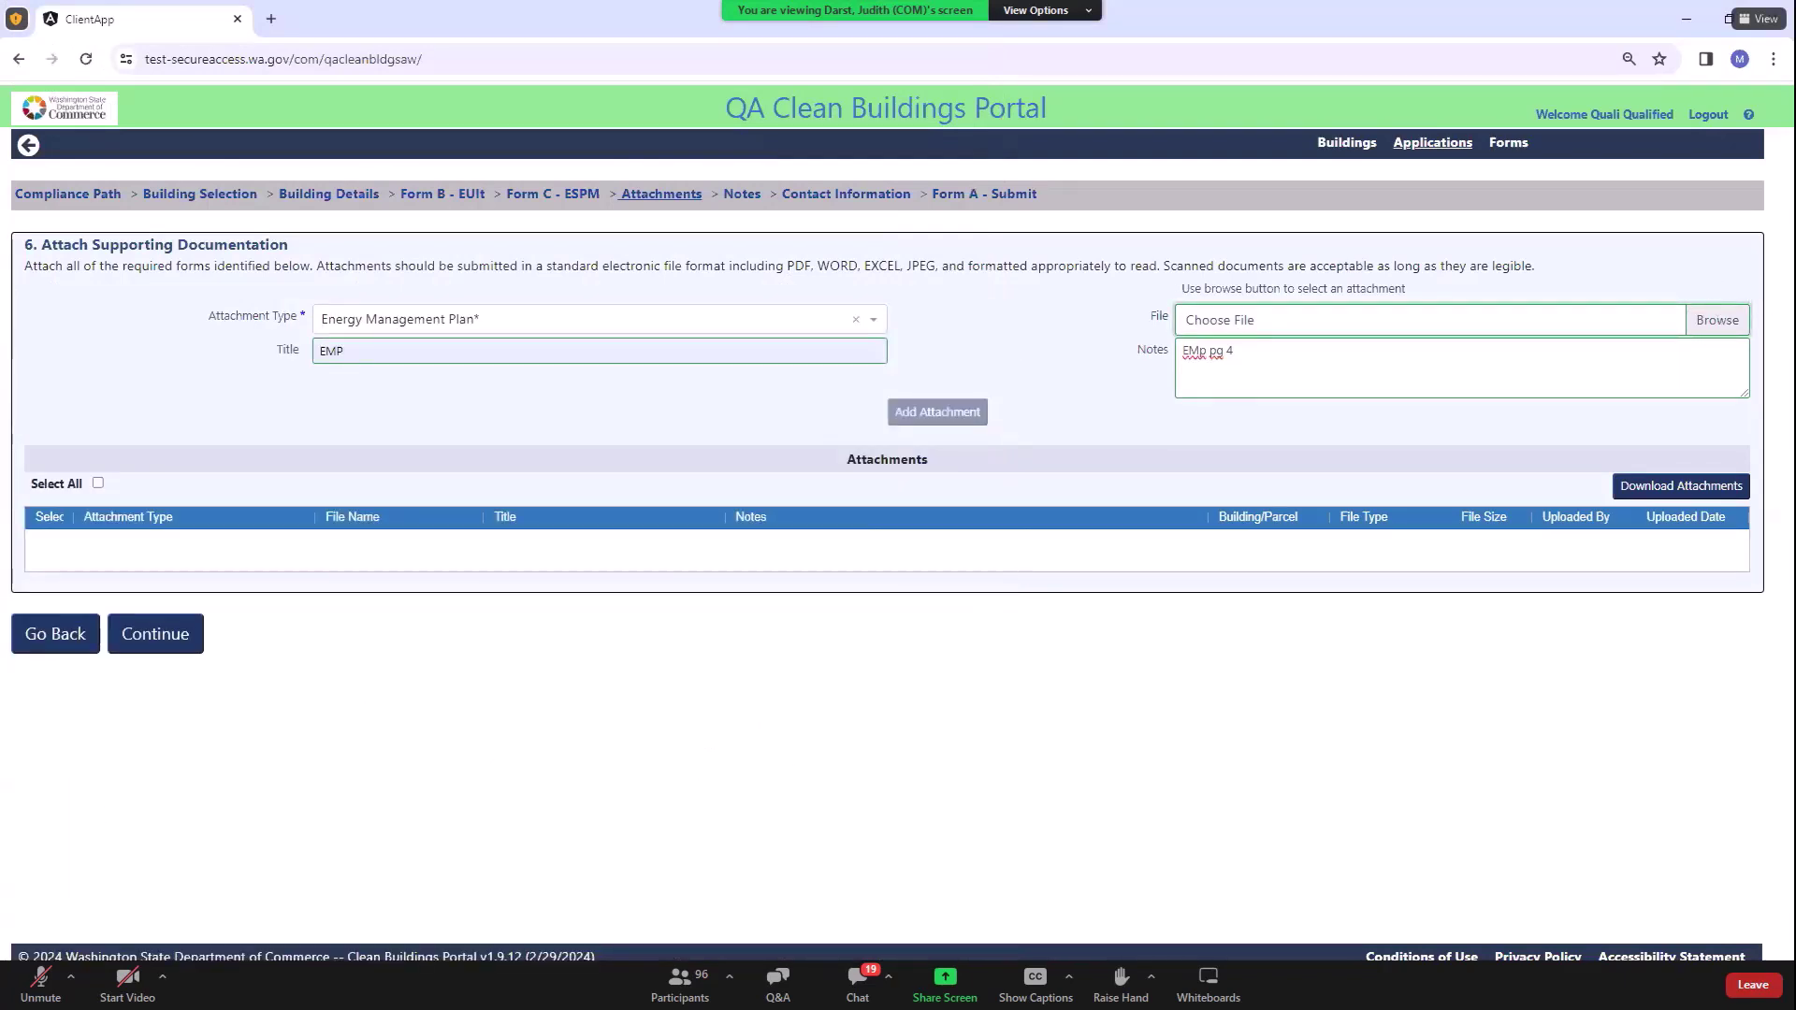
Step: Choose EMP.docx from the fakefiles folder and add it as the Energy Management Plan attachment
{"action": "left_click", "coordinate": [1718, 320]}
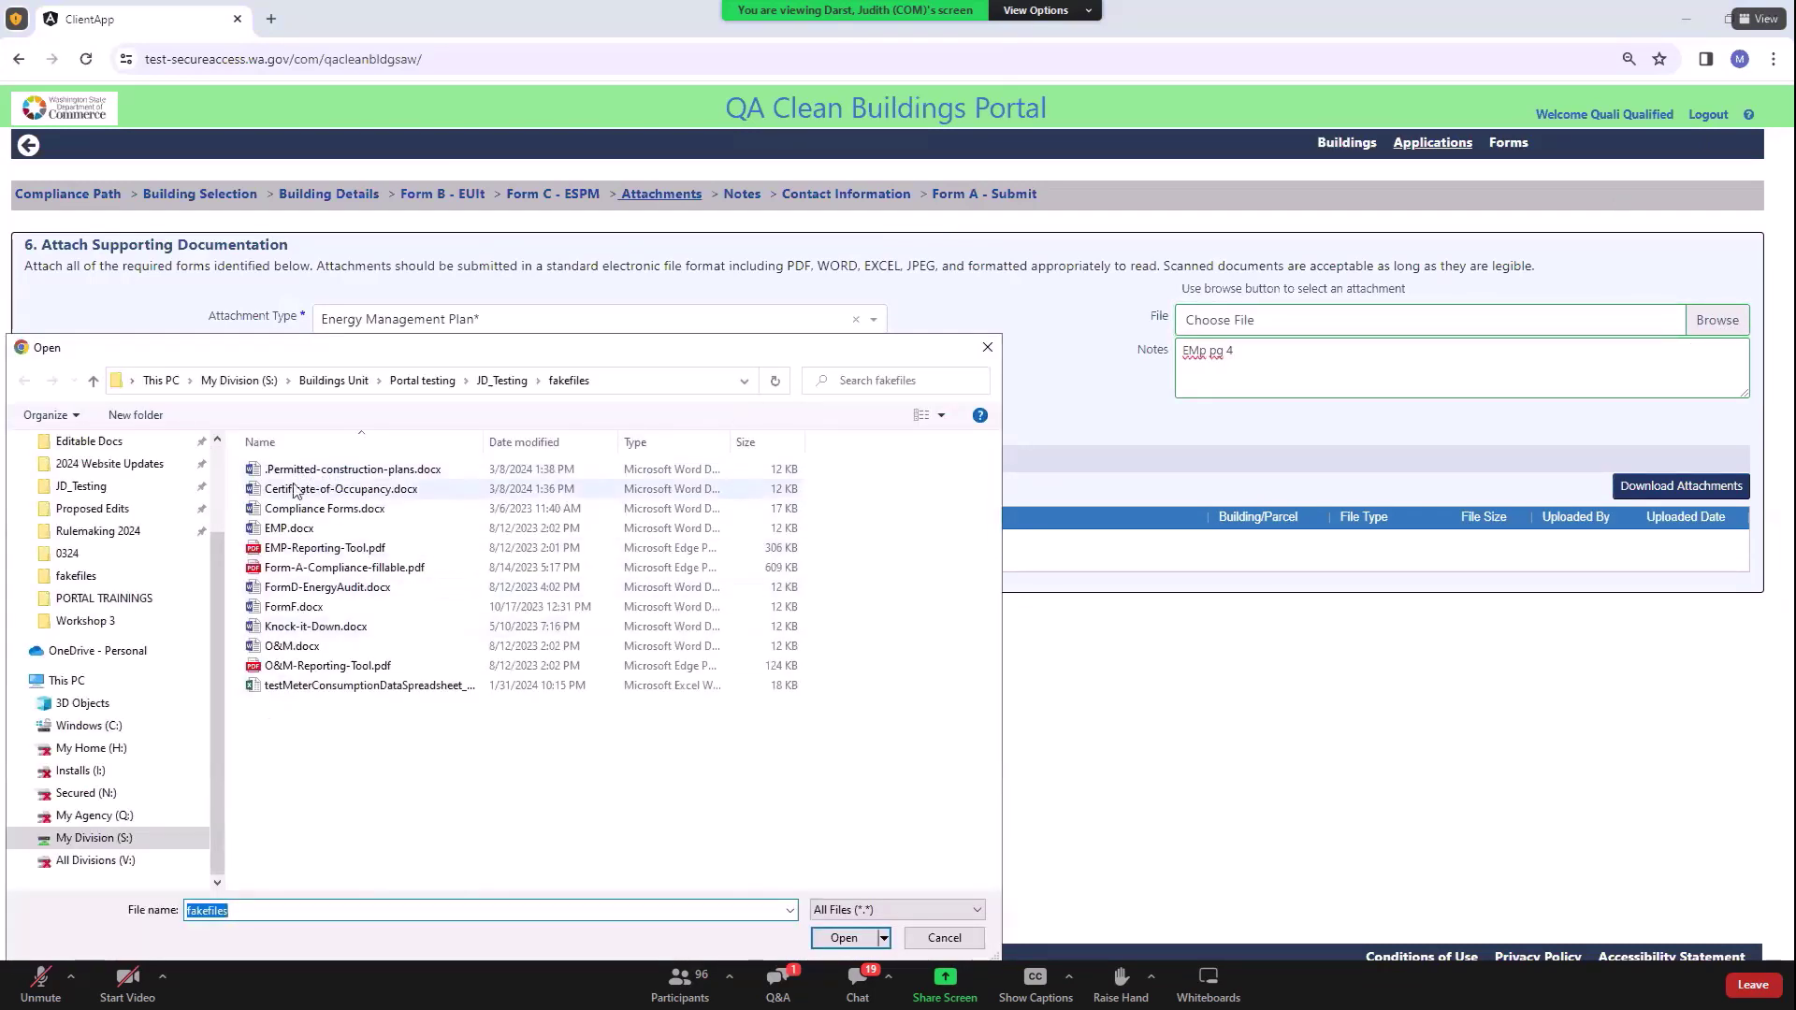
{"action": "left_click", "coordinate": [301, 532]}
{"action": "left_click", "coordinate": [842, 938]}
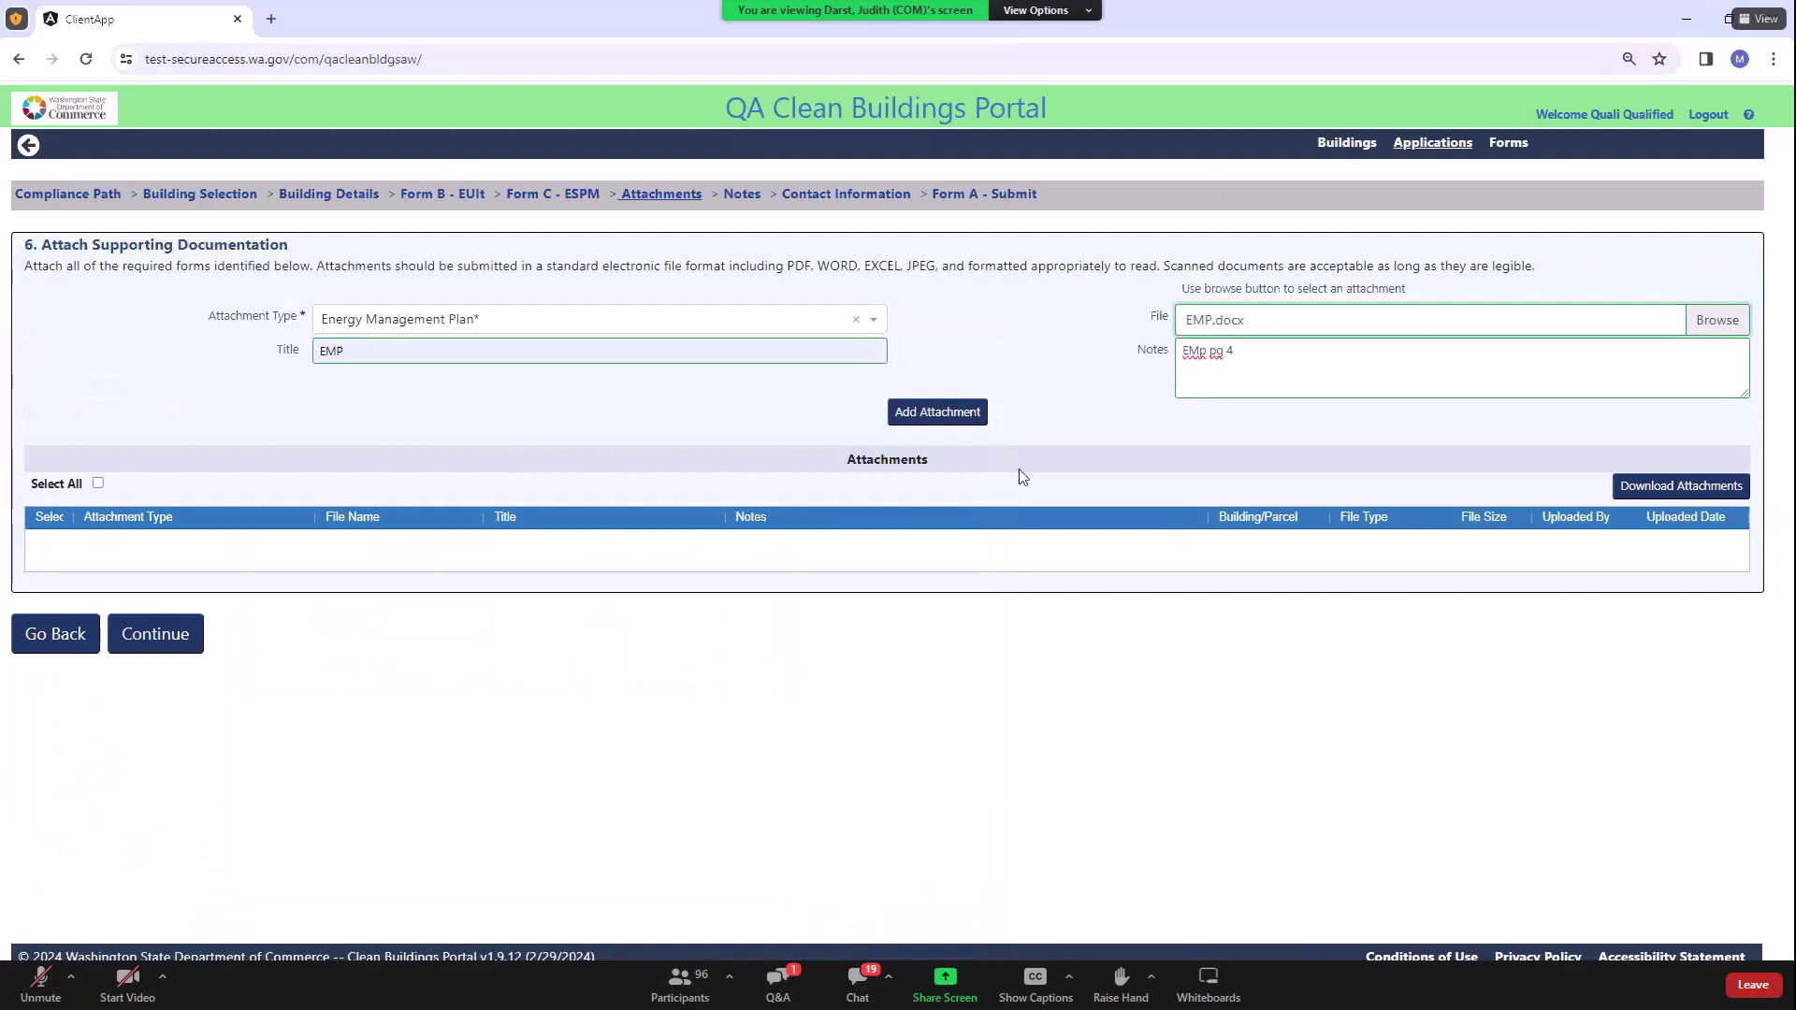
{"action": "left_click", "coordinate": [938, 418]}
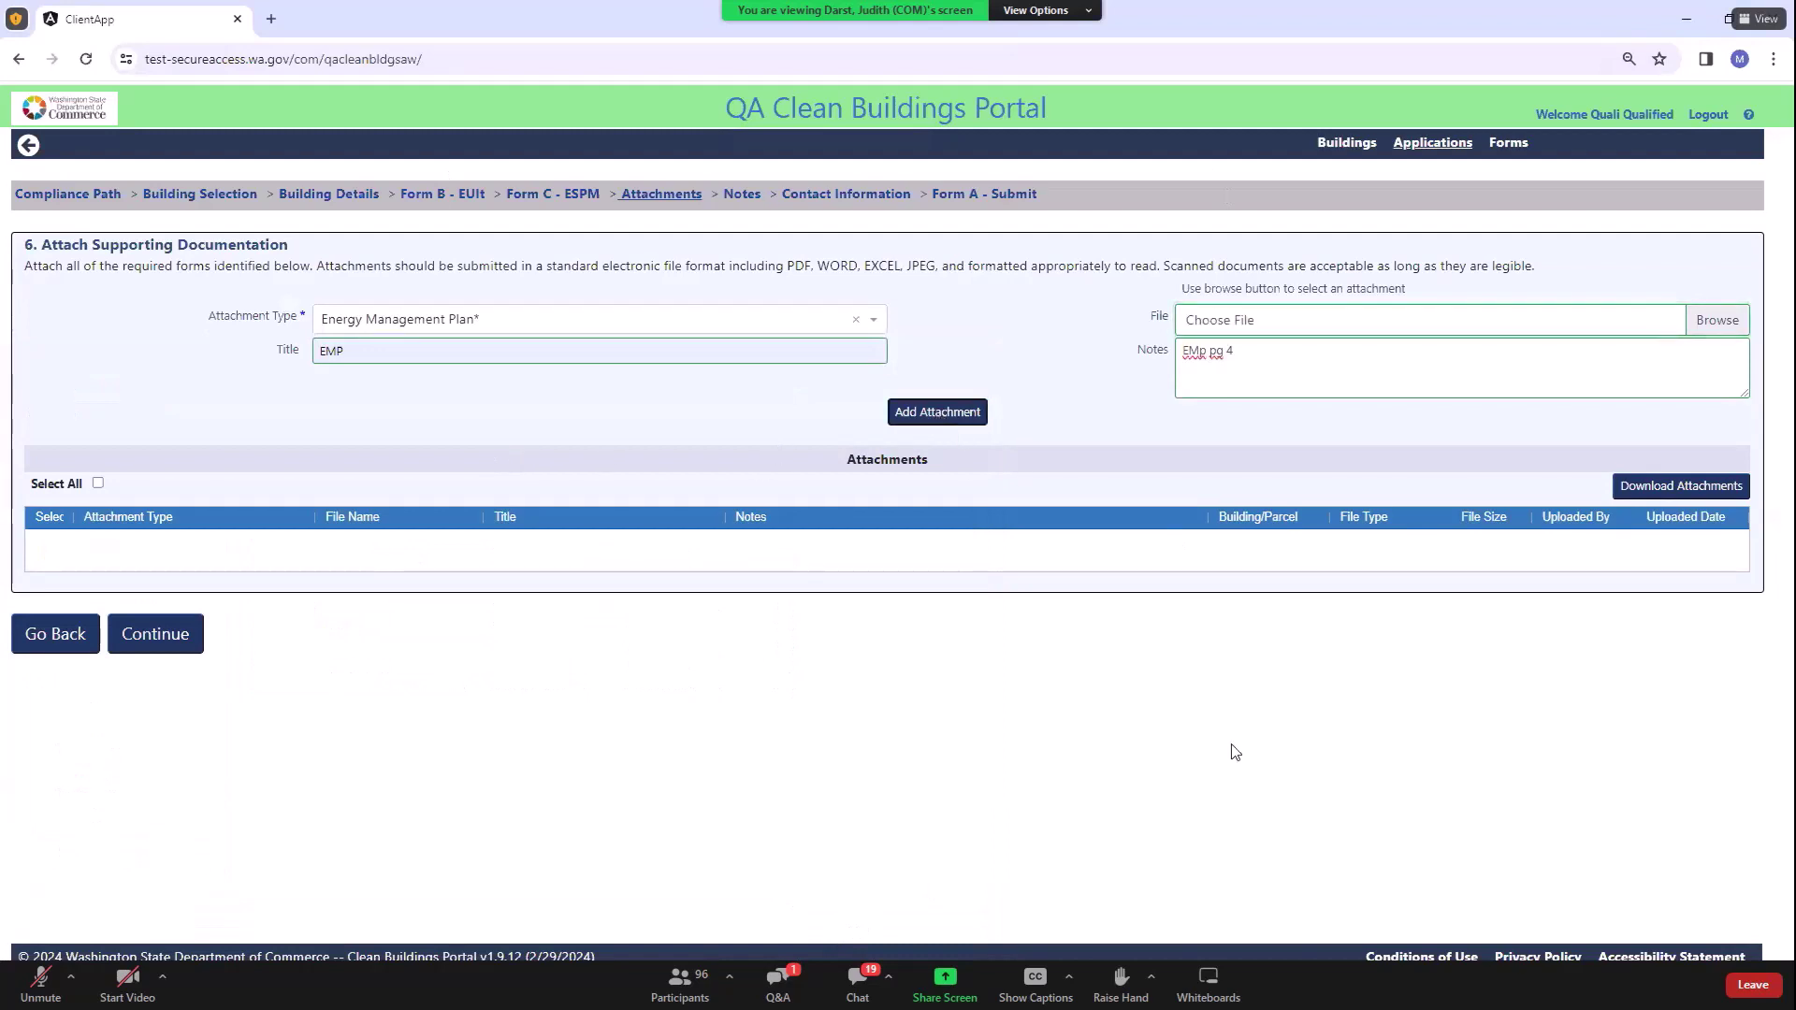
Step: Add EMP-Reporting-Tool.pdf as an EMP Reporting Tool attachment with the title "EMP checklist"
{"action": "left_click", "coordinate": [873, 320]}
{"action": "left_click", "coordinate": [412, 455]}
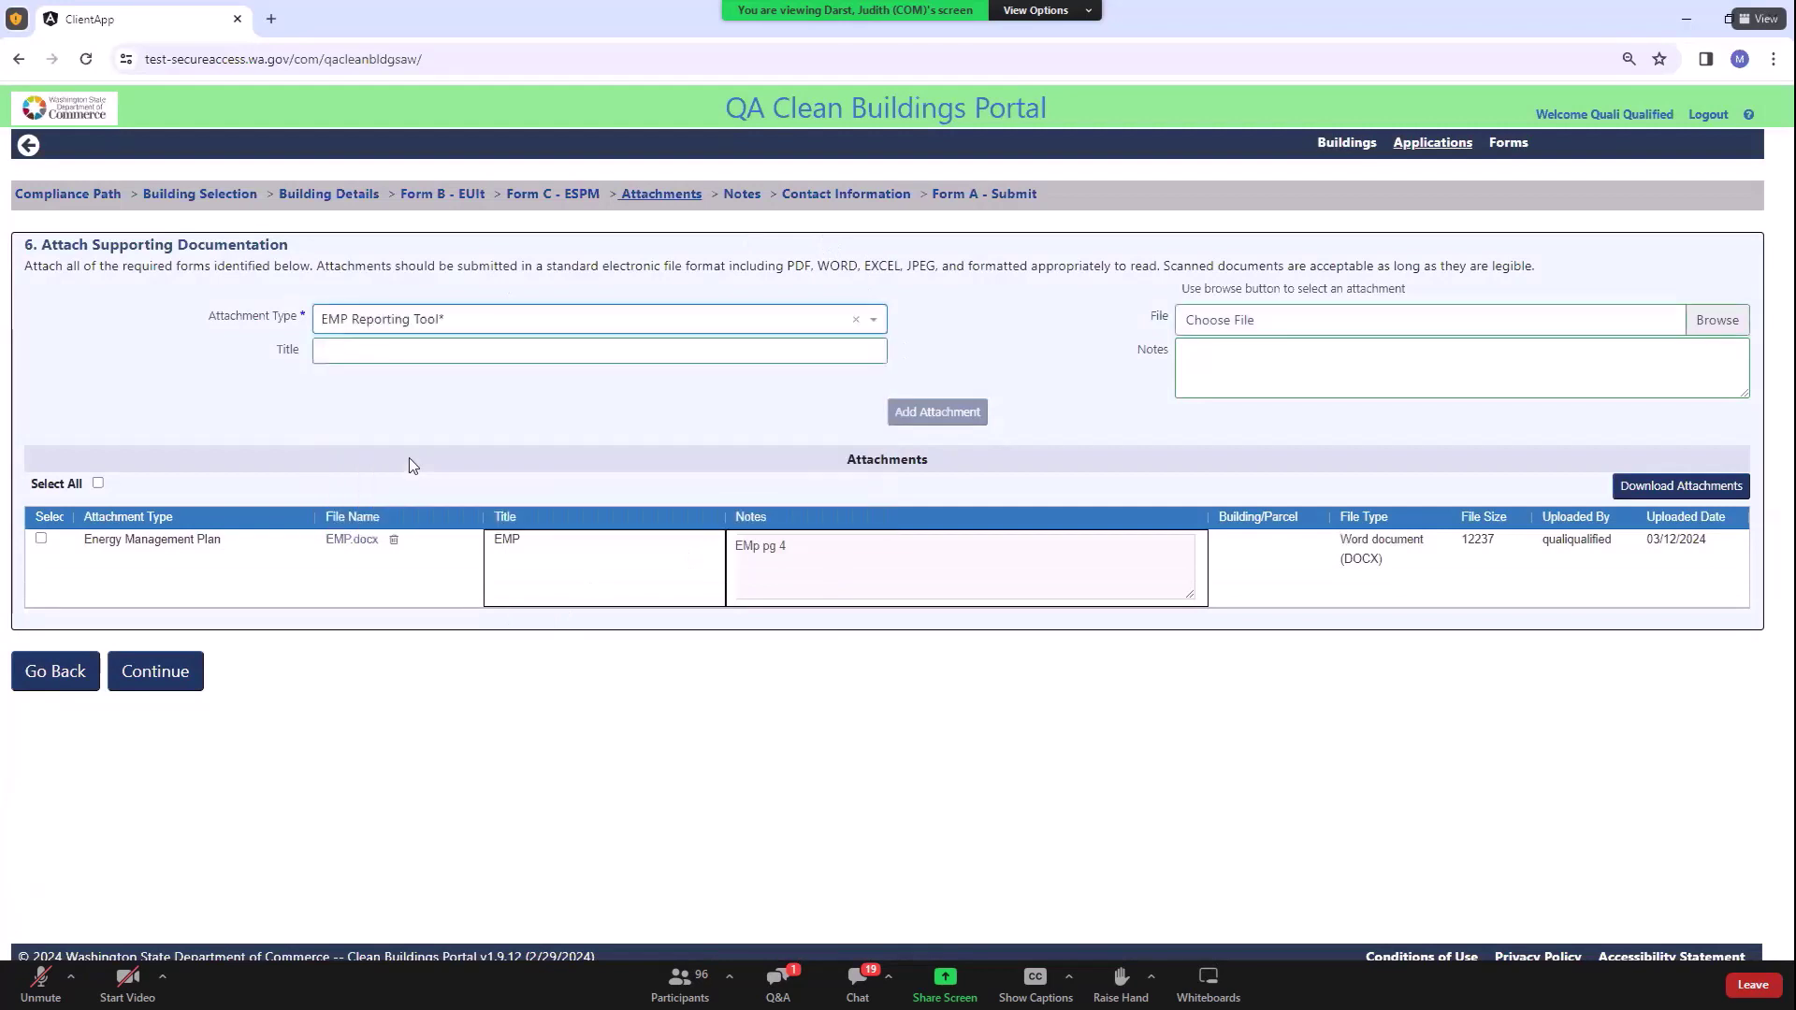
{"action": "left_click", "coordinate": [357, 354]}
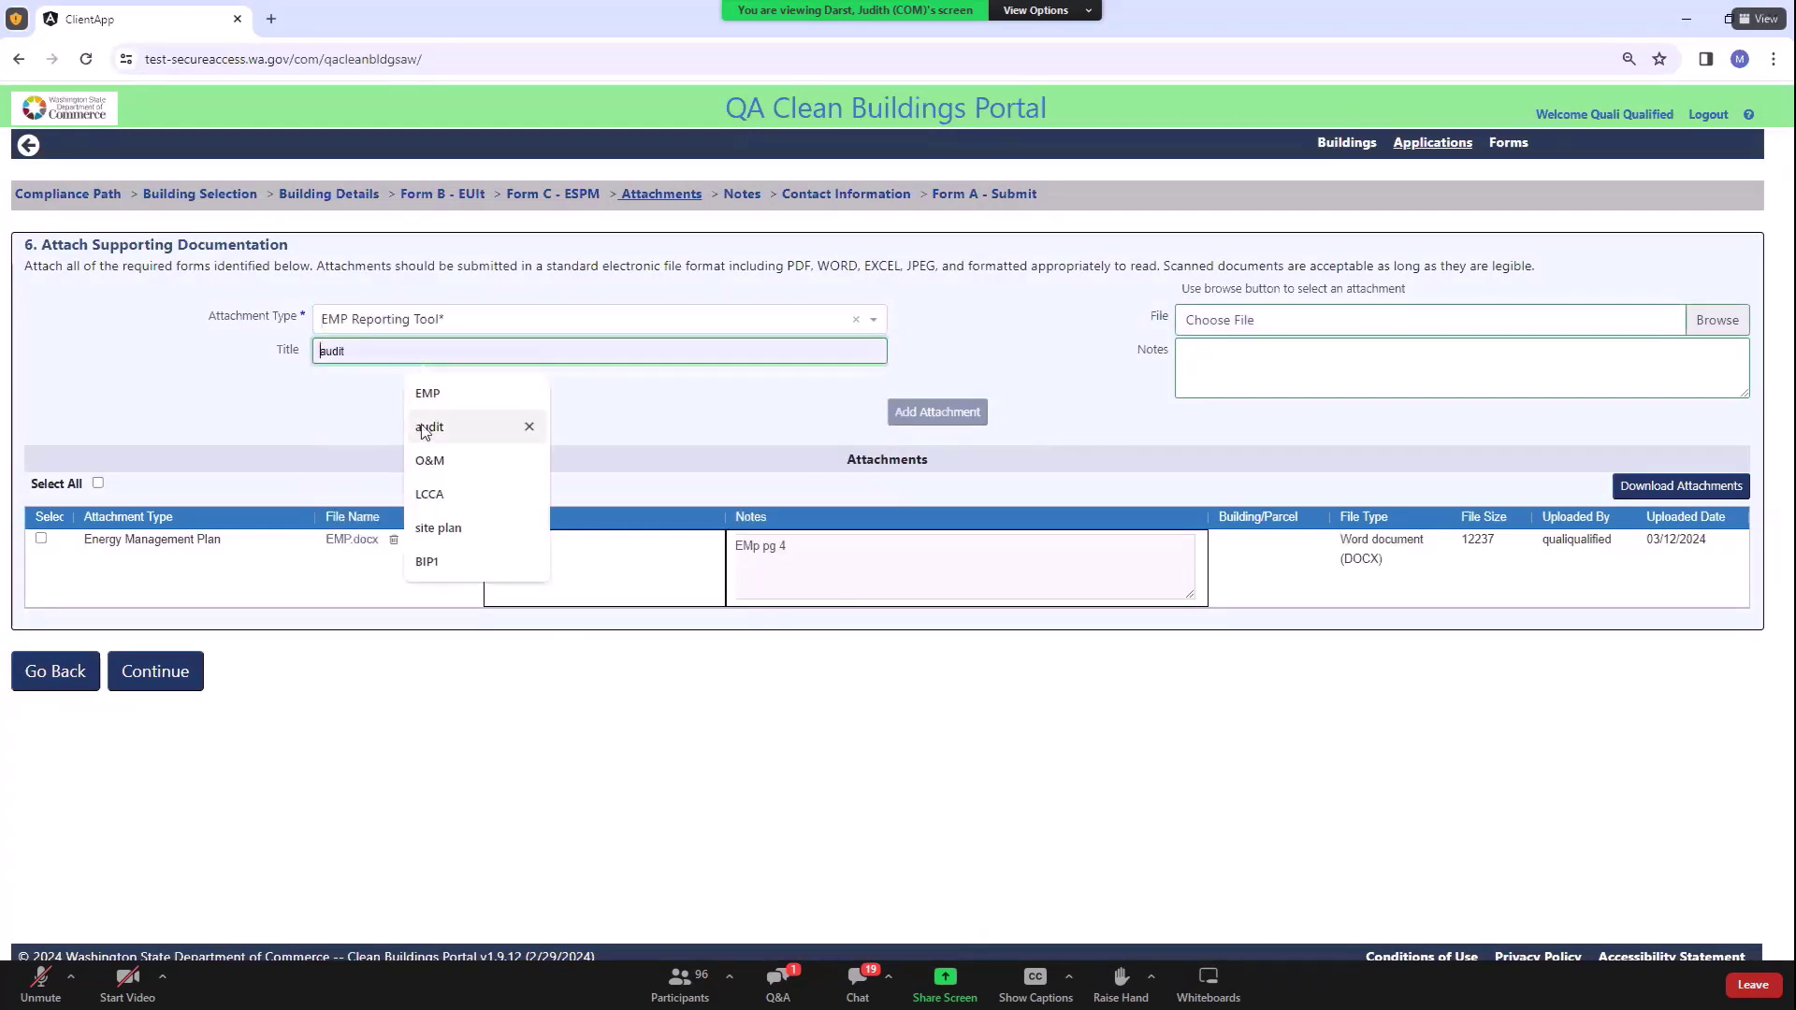
{"action": "left_click", "coordinate": [426, 398]}
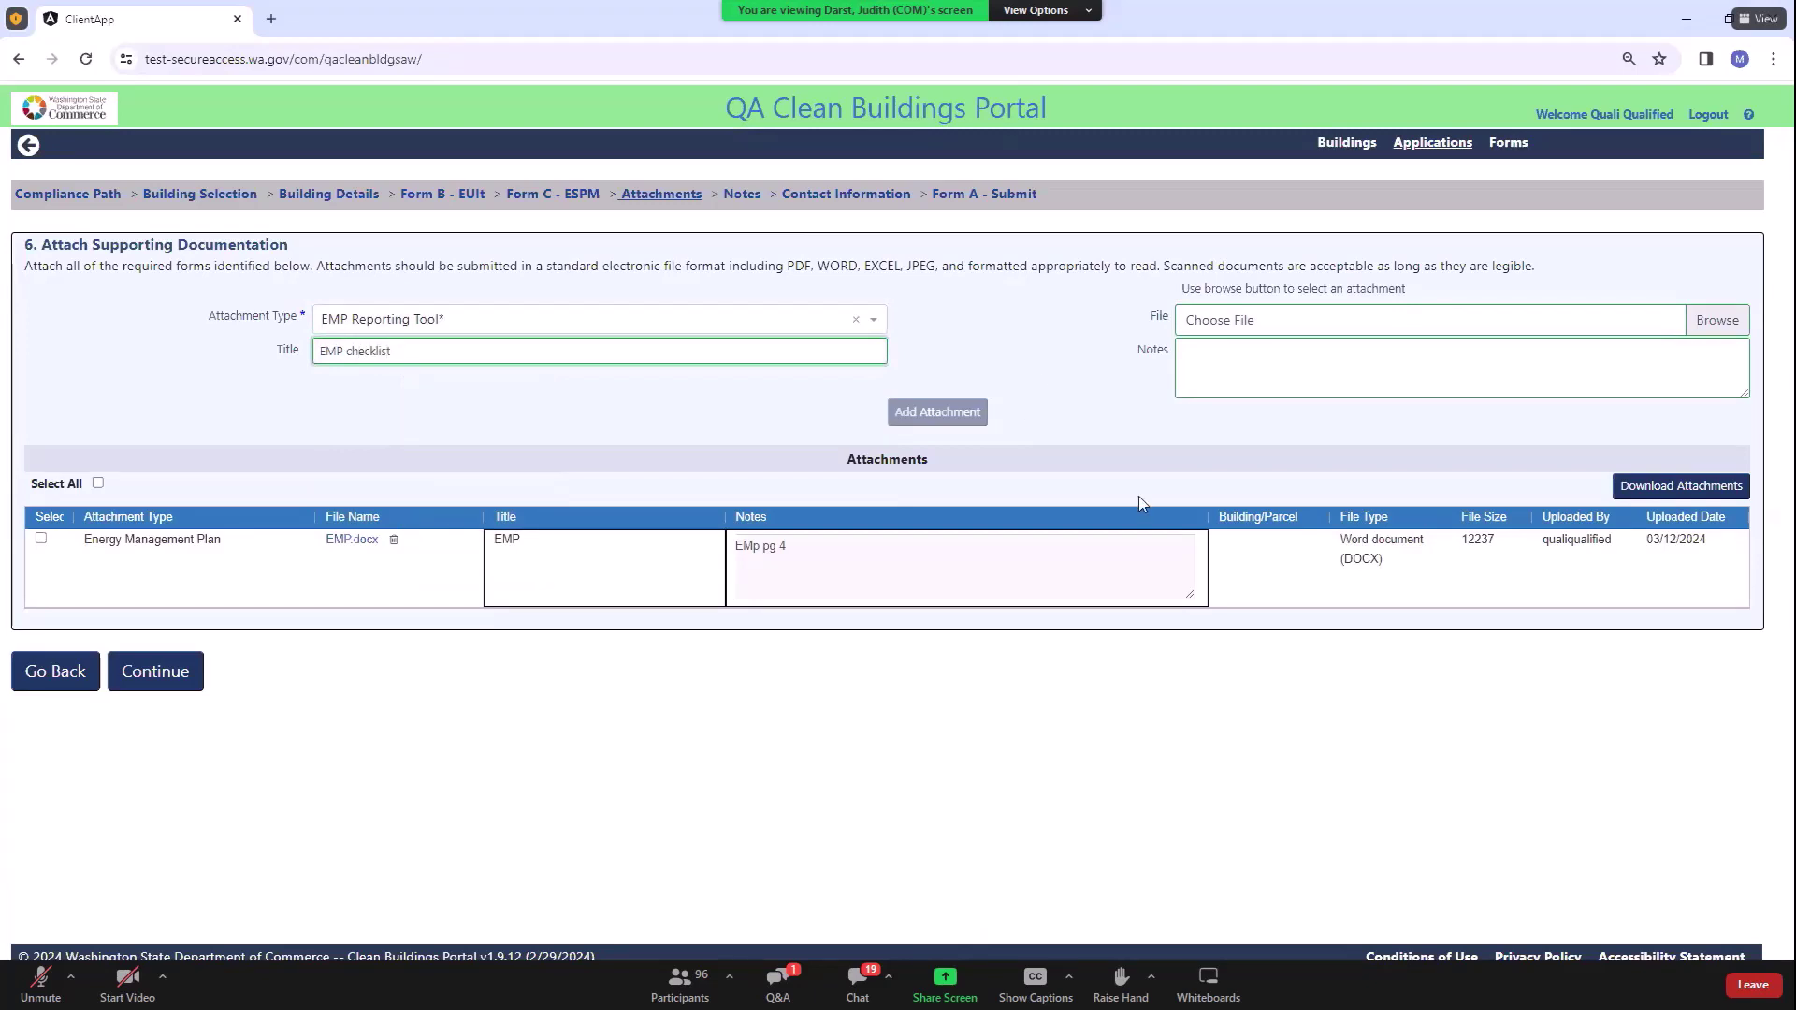
{"action": "left_click", "coordinate": [1695, 321]}
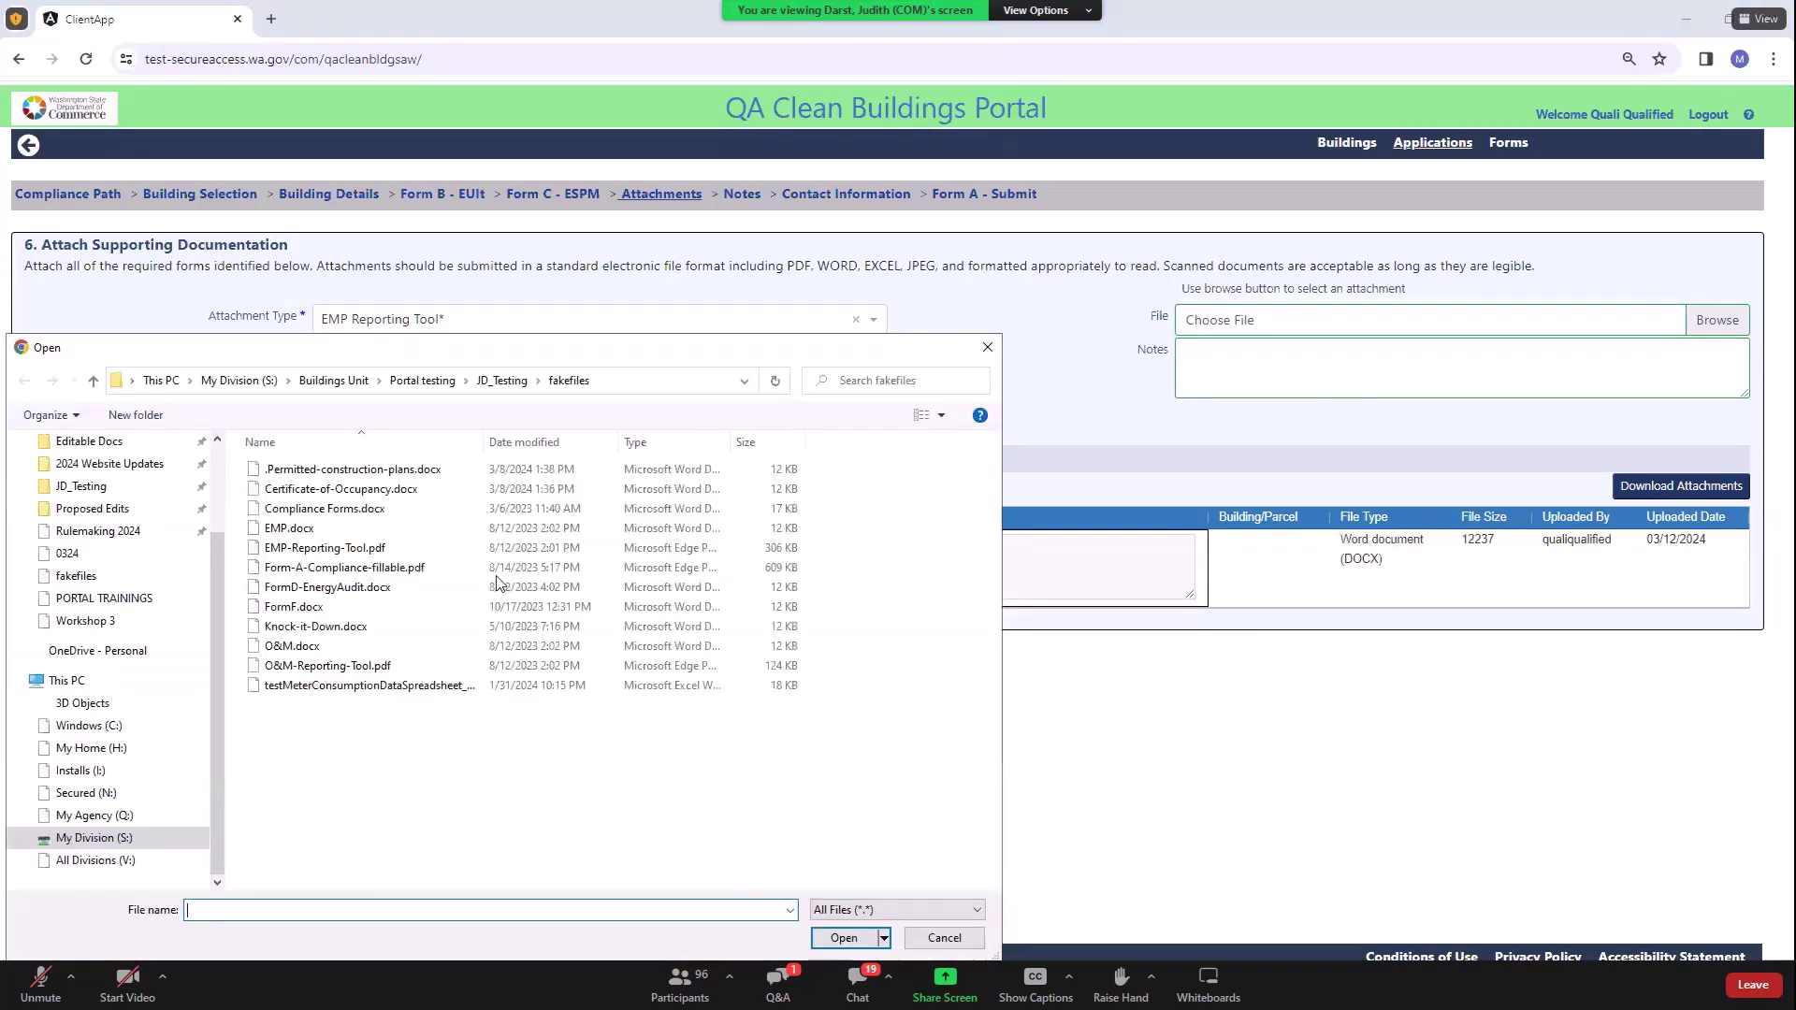
{"action": "left_click", "coordinate": [332, 556]}
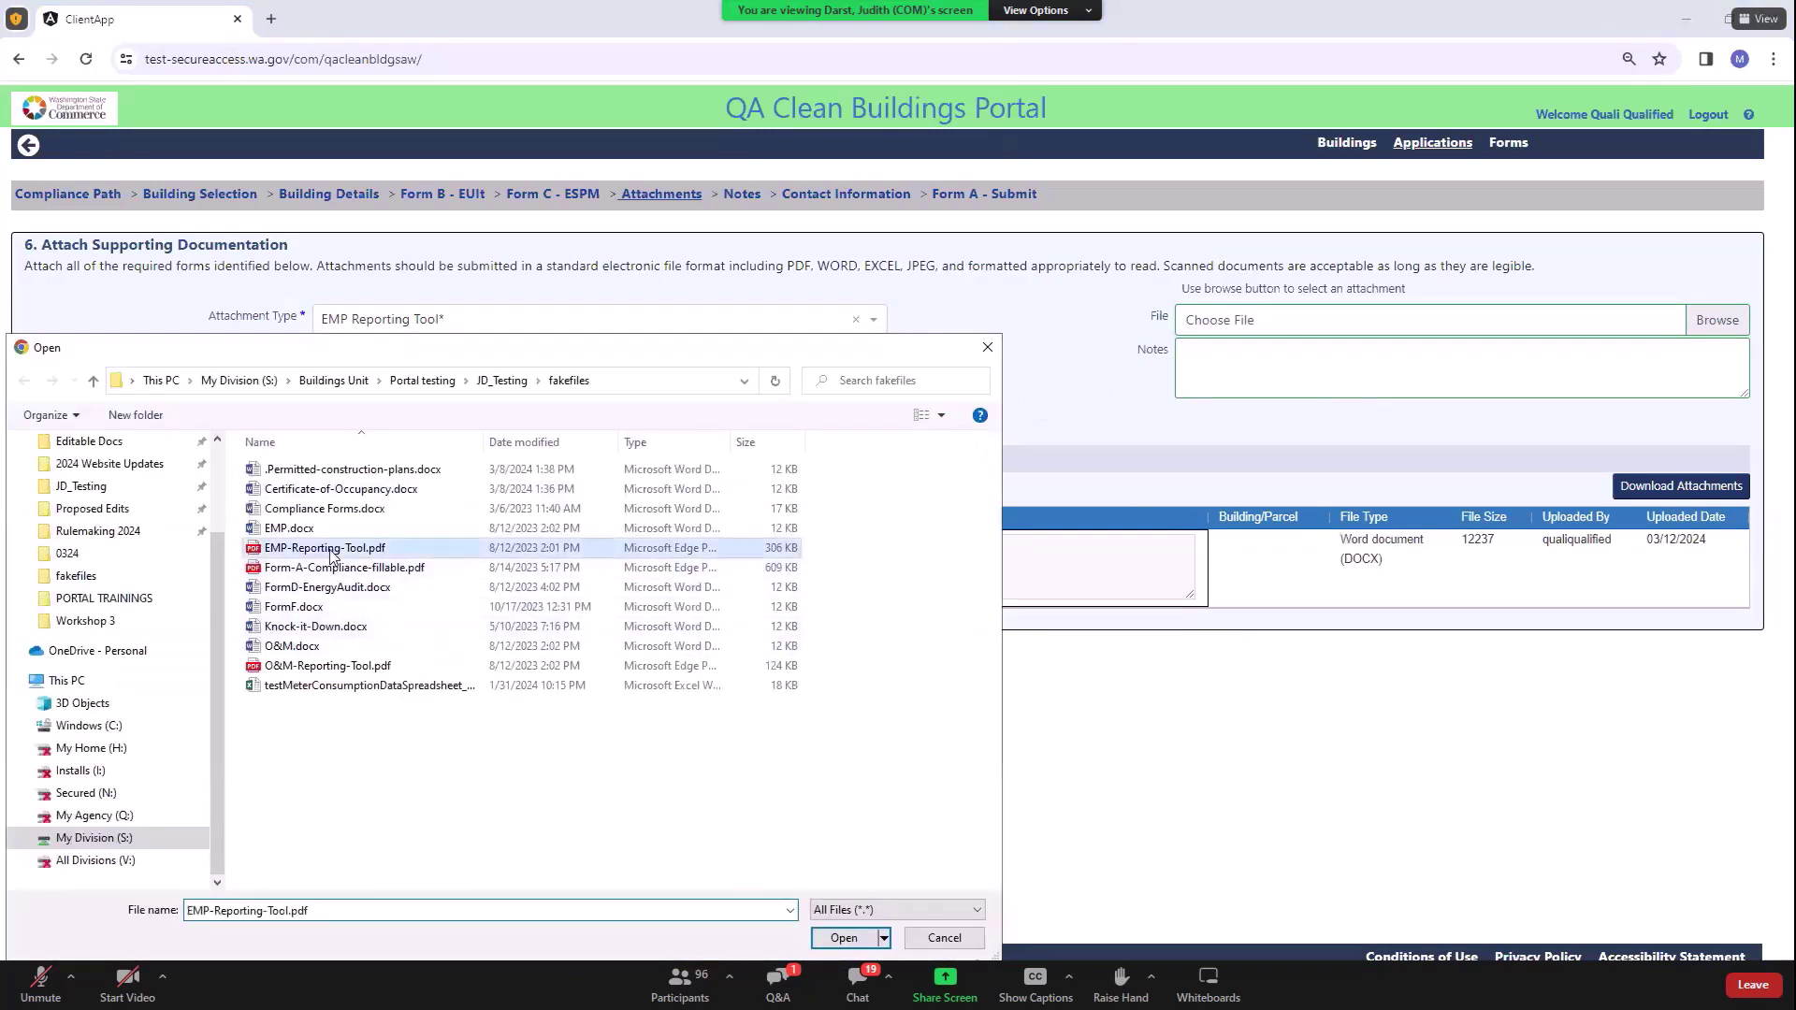
{"action": "left_click", "coordinate": [842, 939]}
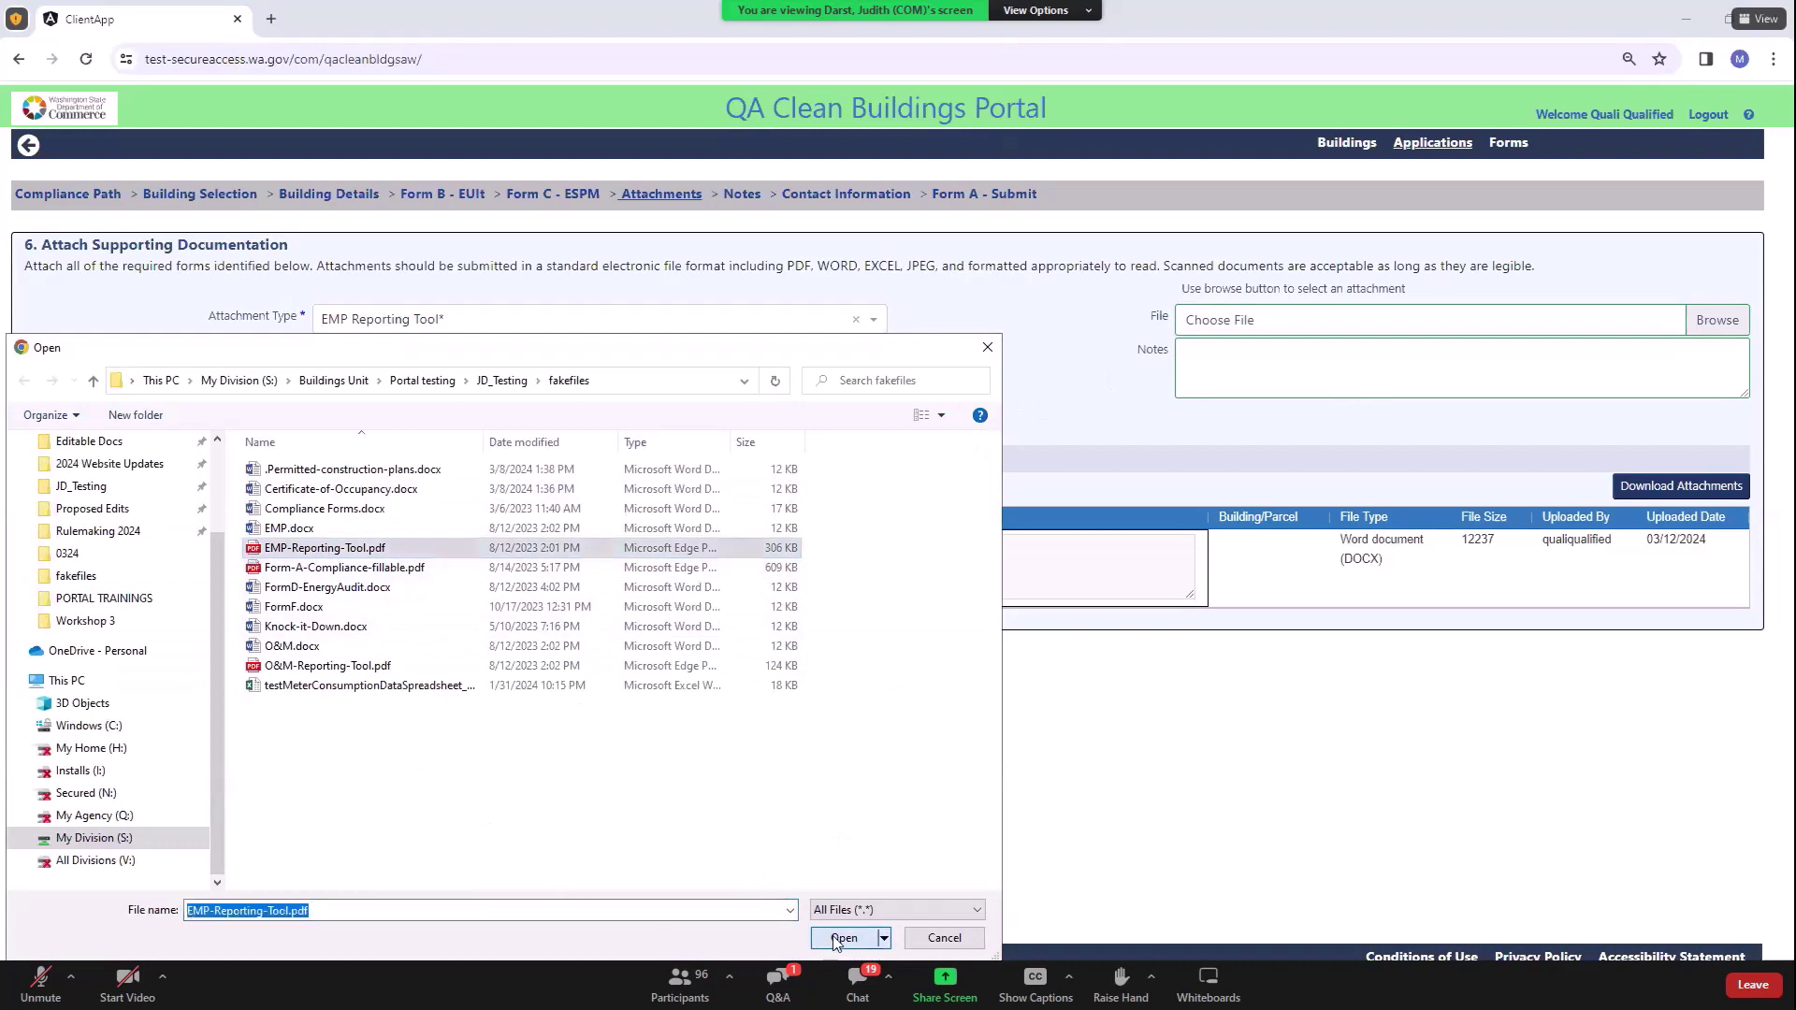
{"action": "left_click", "coordinate": [931, 414]}
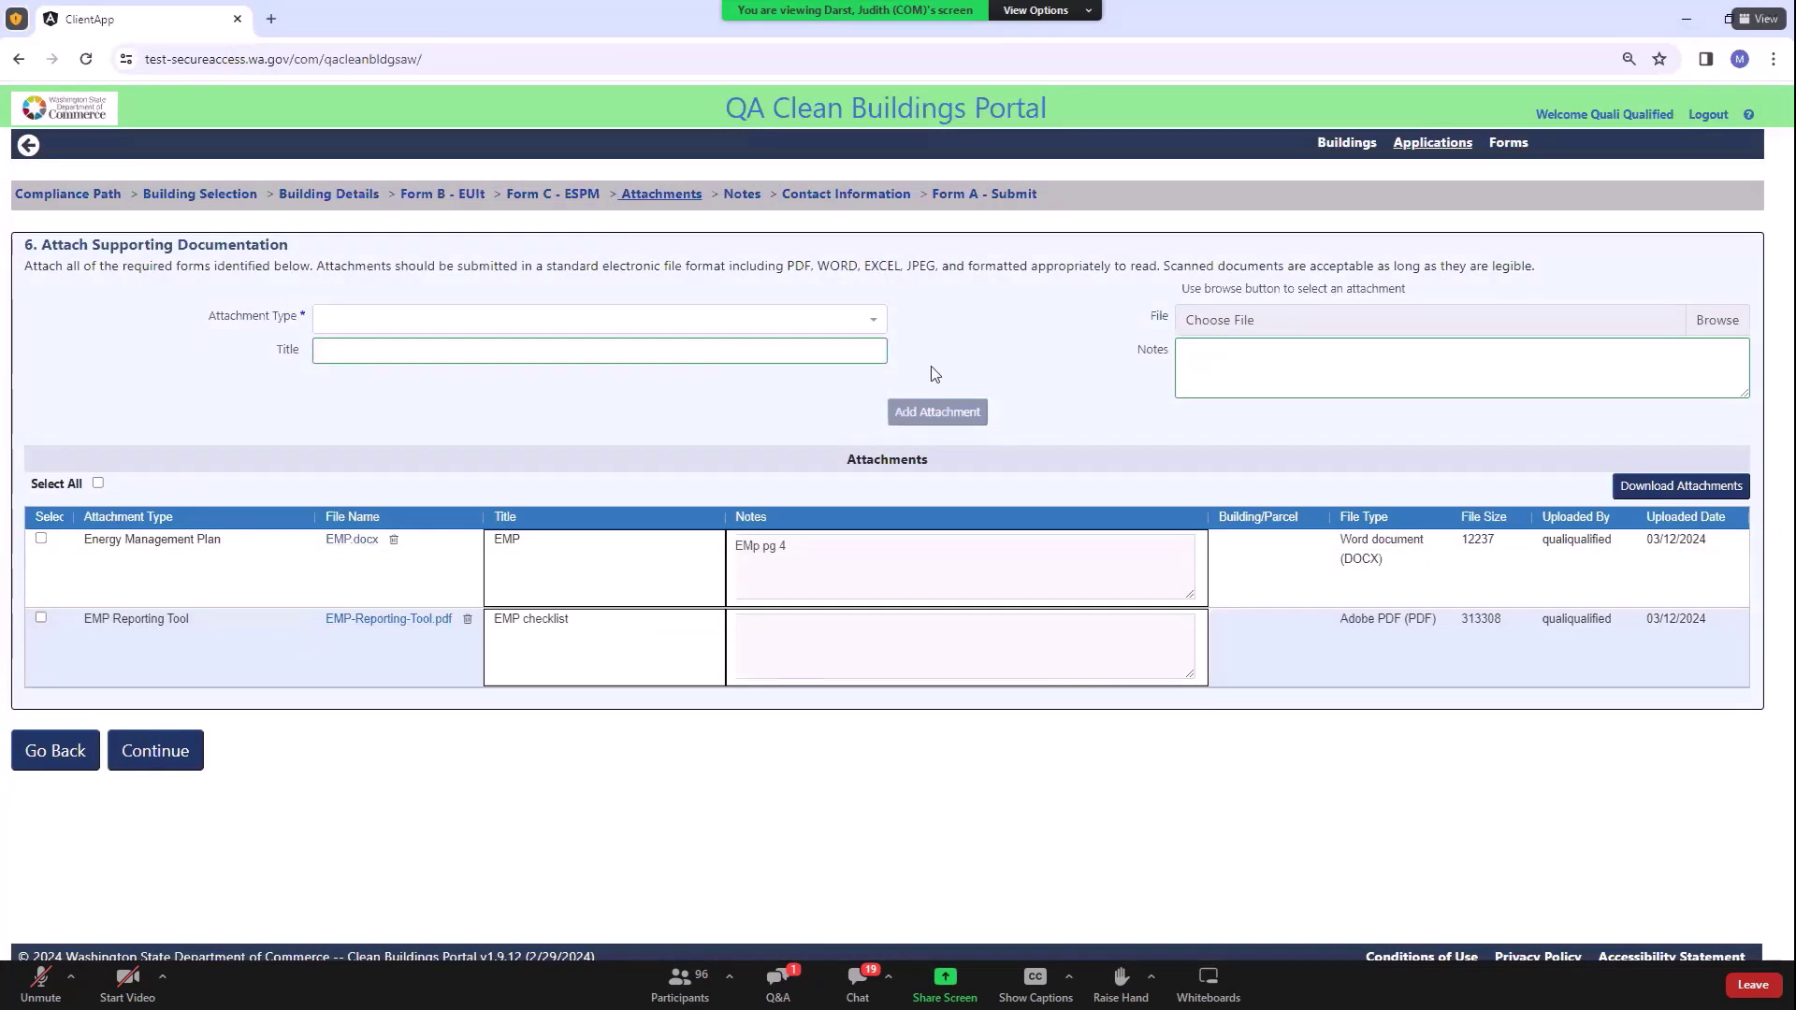
Step: Add O&M.docx as an Operations and Maintenance Program attachment with the title "O&M"
{"action": "left_click", "coordinate": [871, 322]}
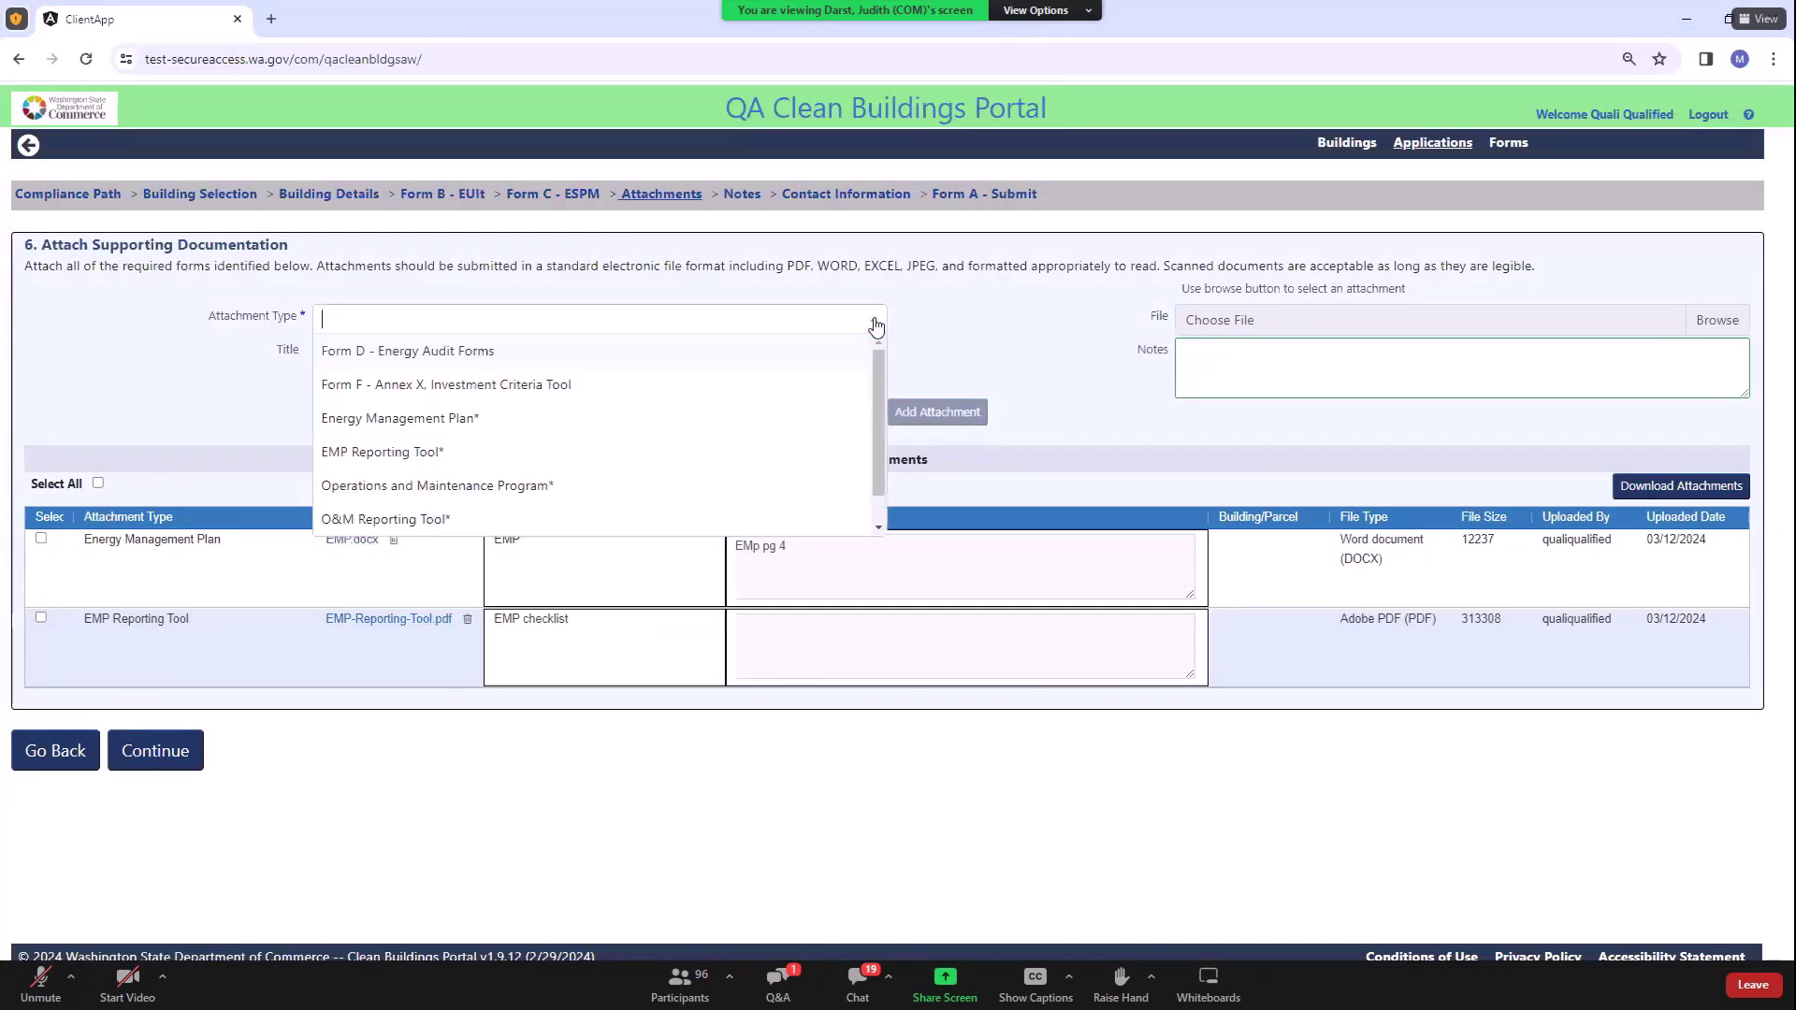
{"action": "left_click", "coordinate": [396, 487]}
{"action": "left_click", "coordinate": [441, 343]}
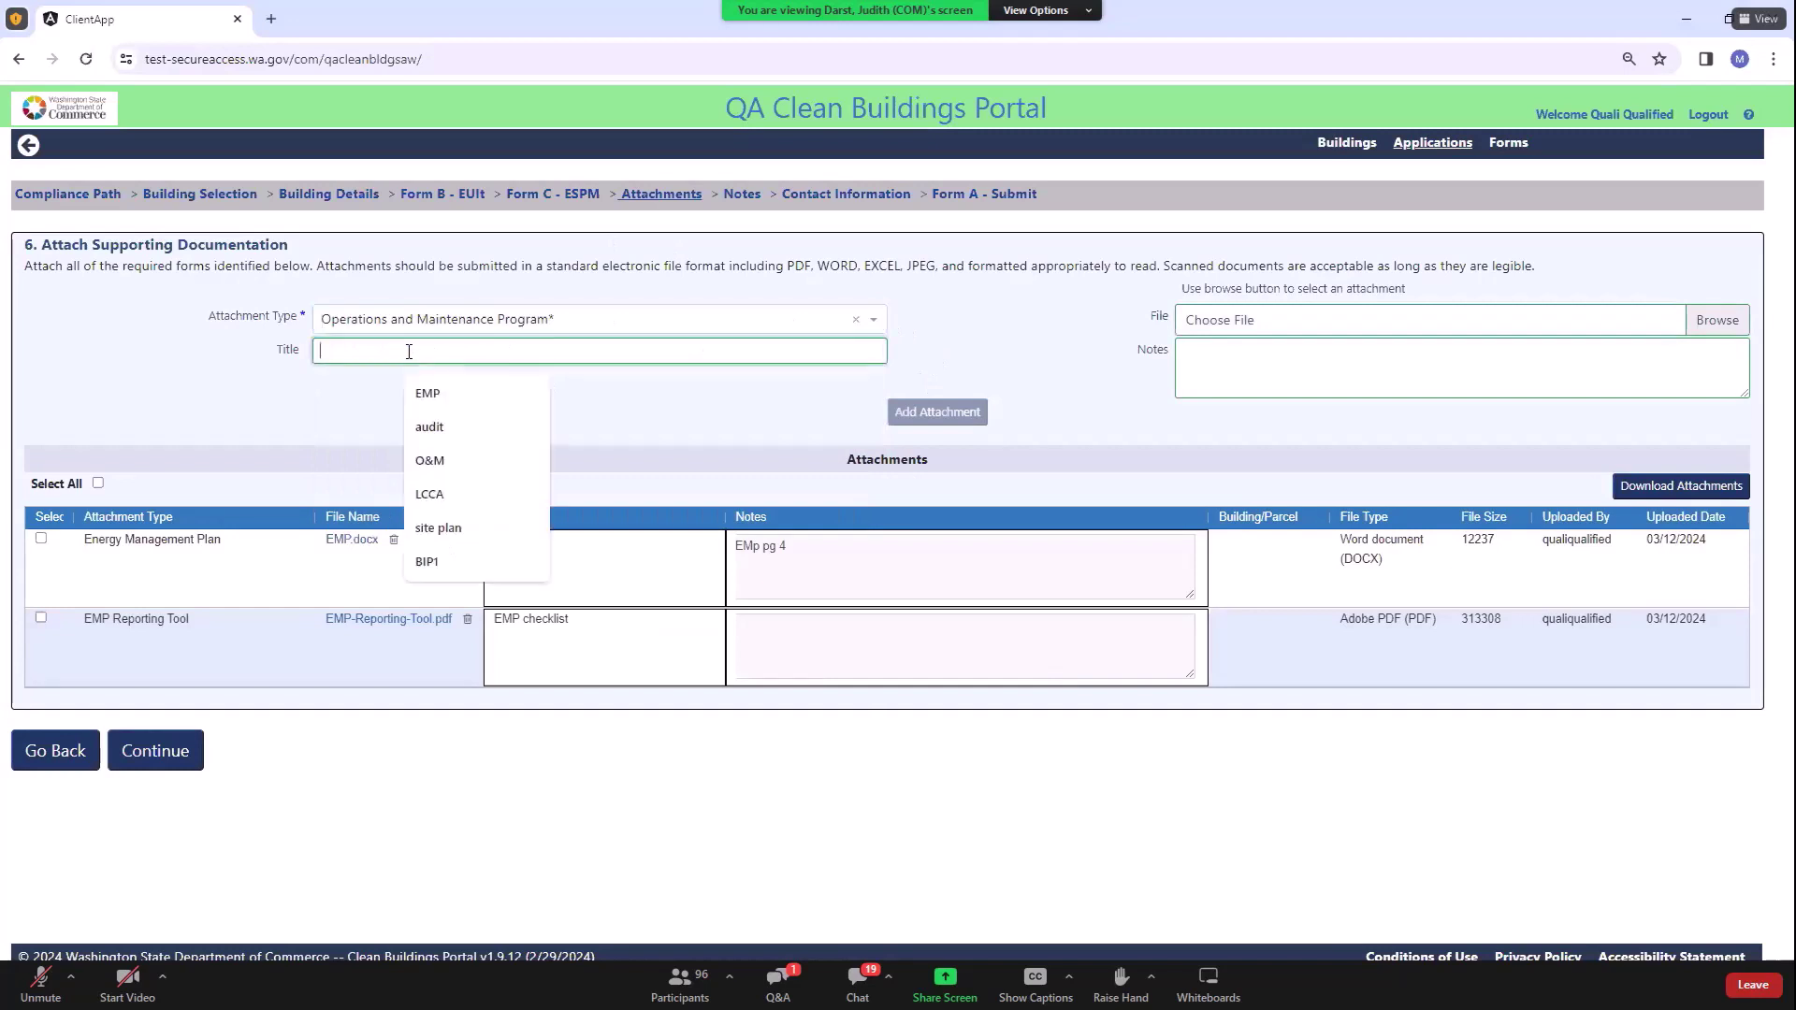
{"action": "left_click", "coordinate": [470, 463]}
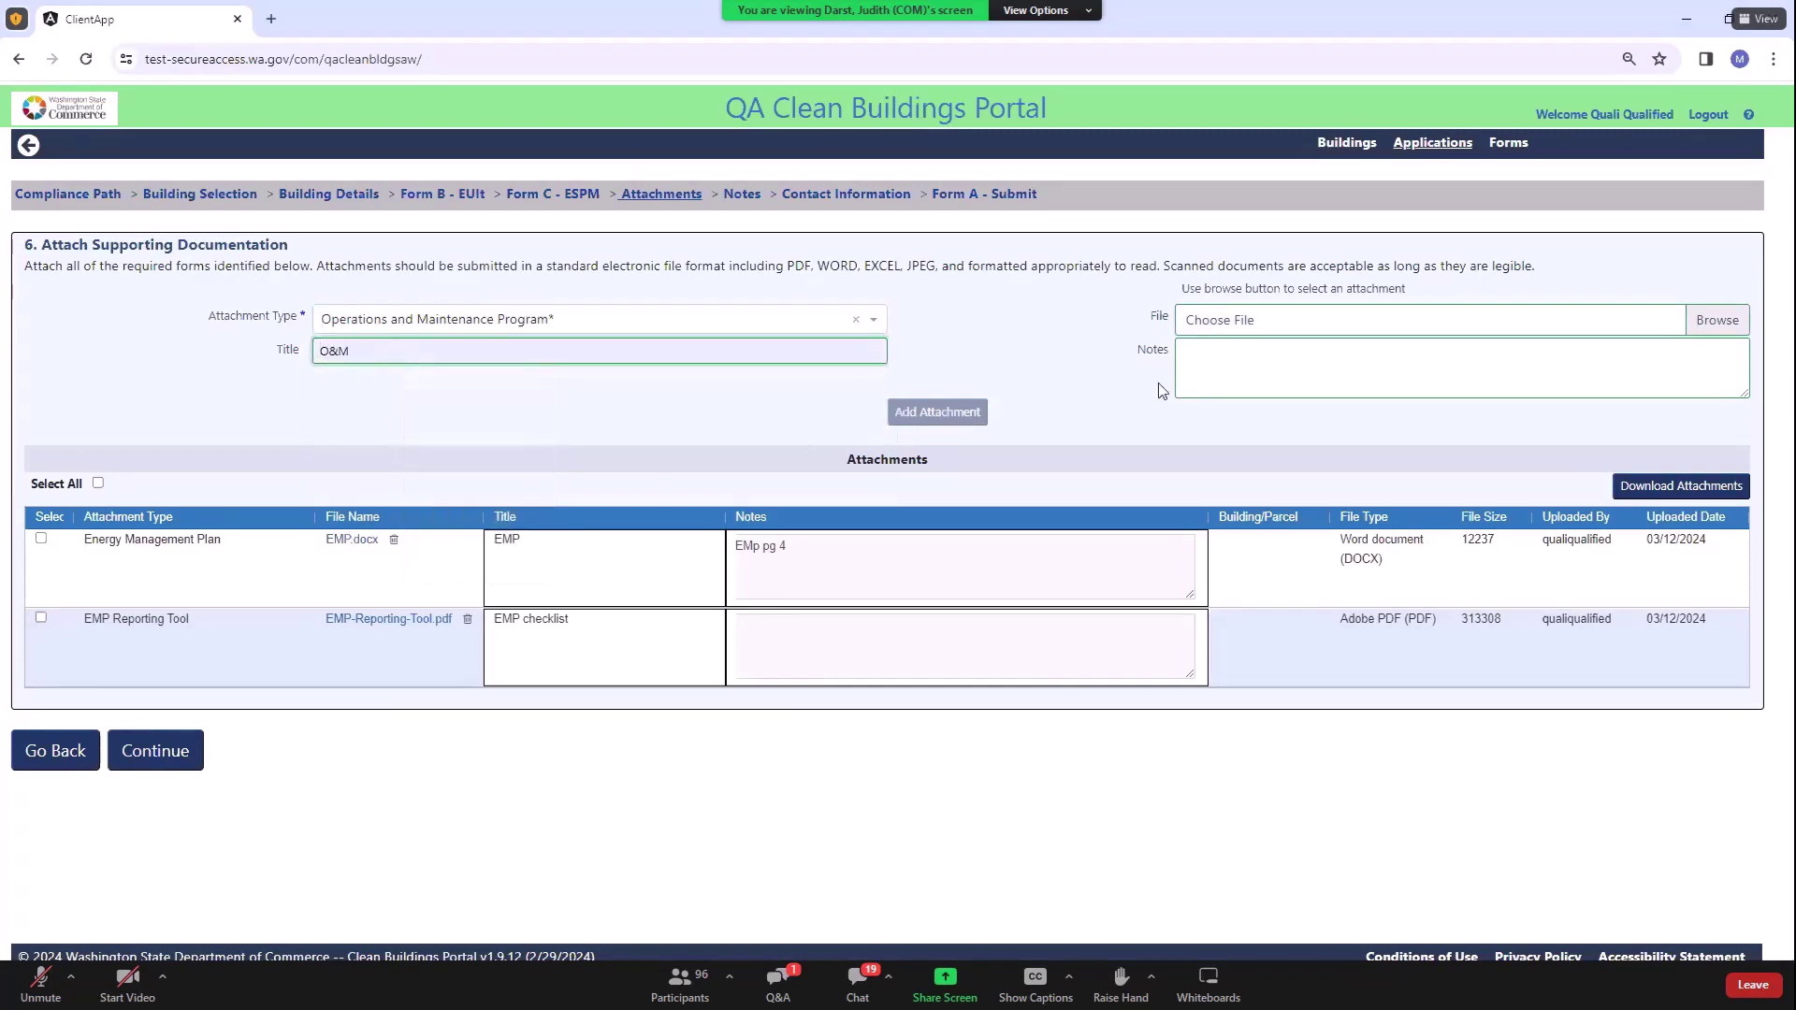
{"action": "left_click", "coordinate": [1722, 321]}
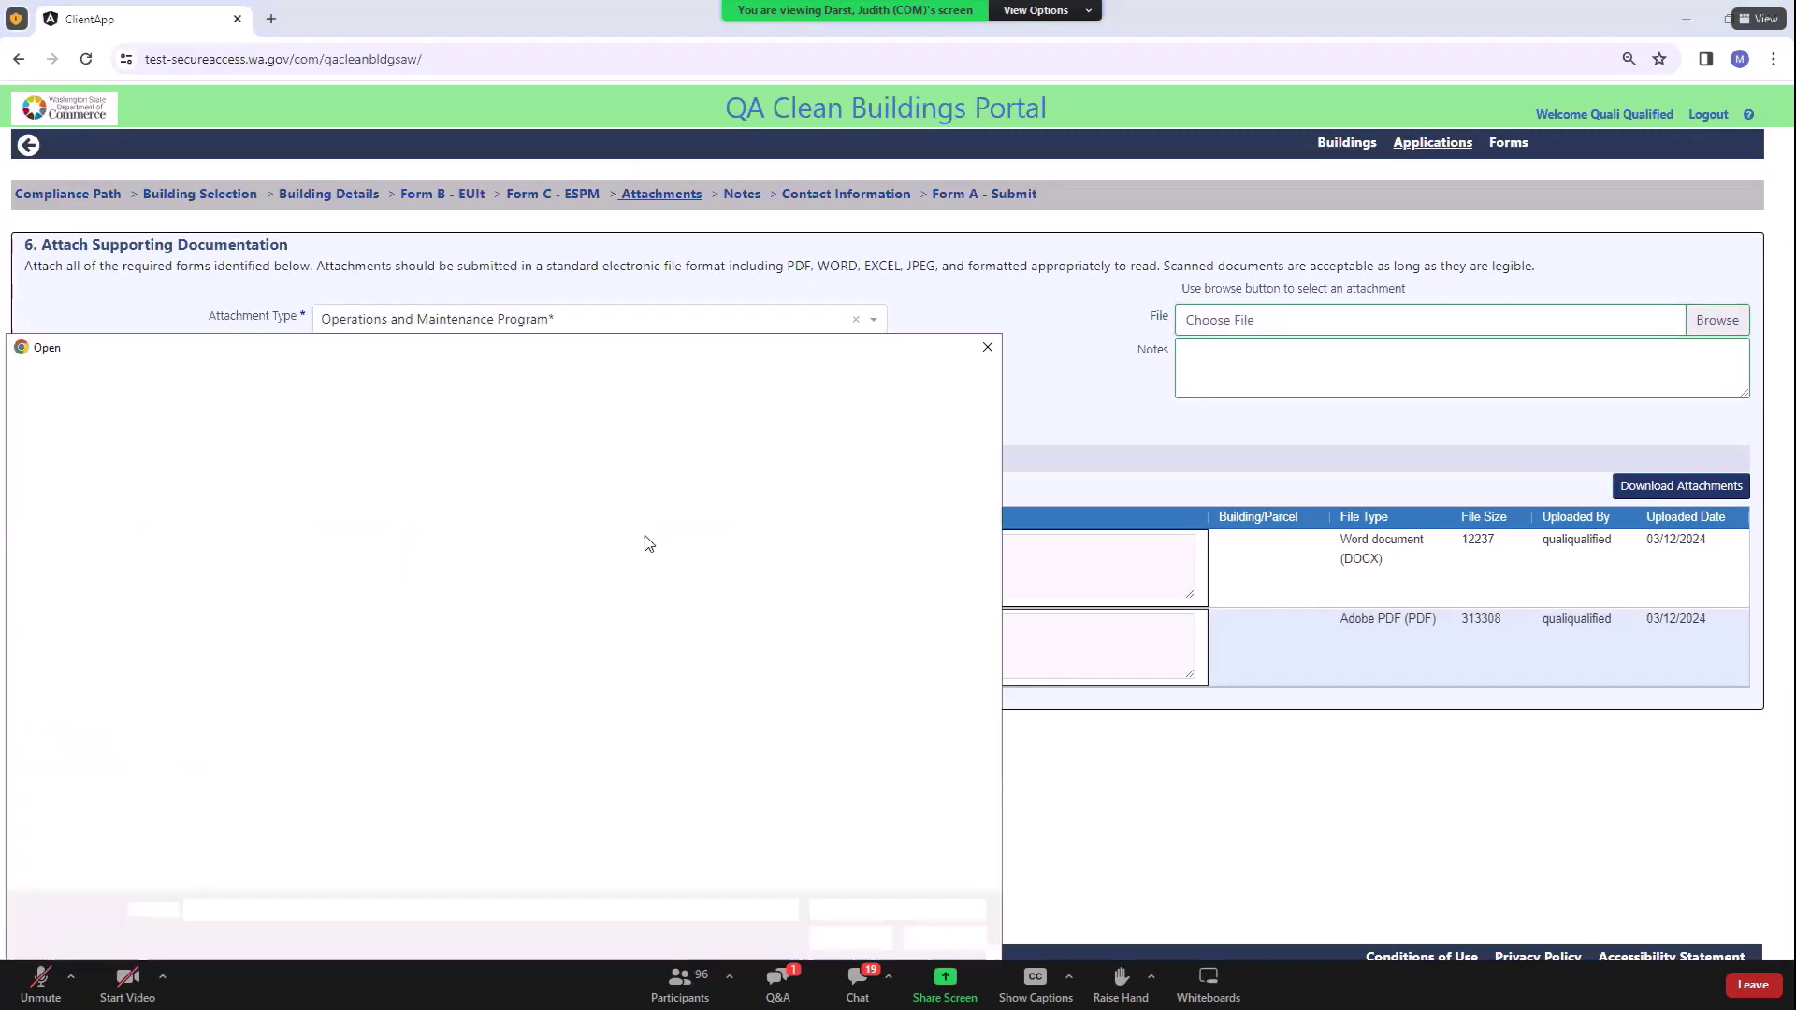
{"action": "left_click", "coordinate": [309, 646]}
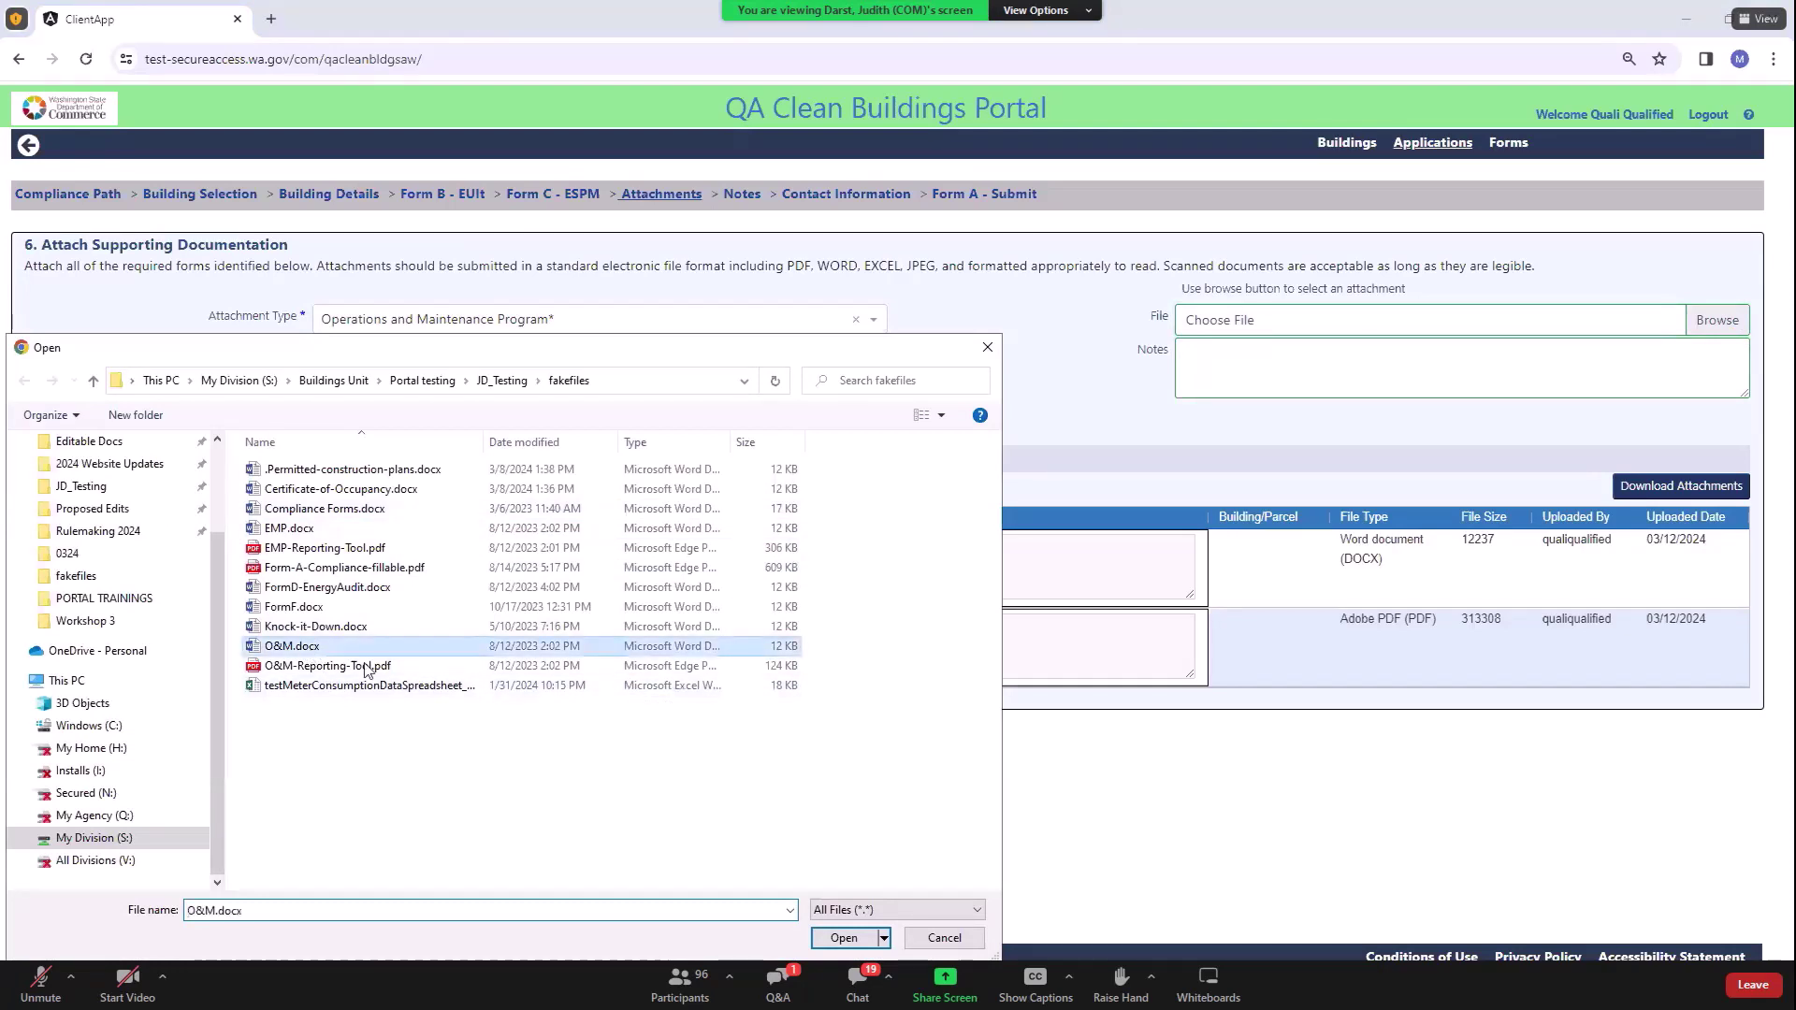
{"action": "left_click", "coordinate": [842, 938]}
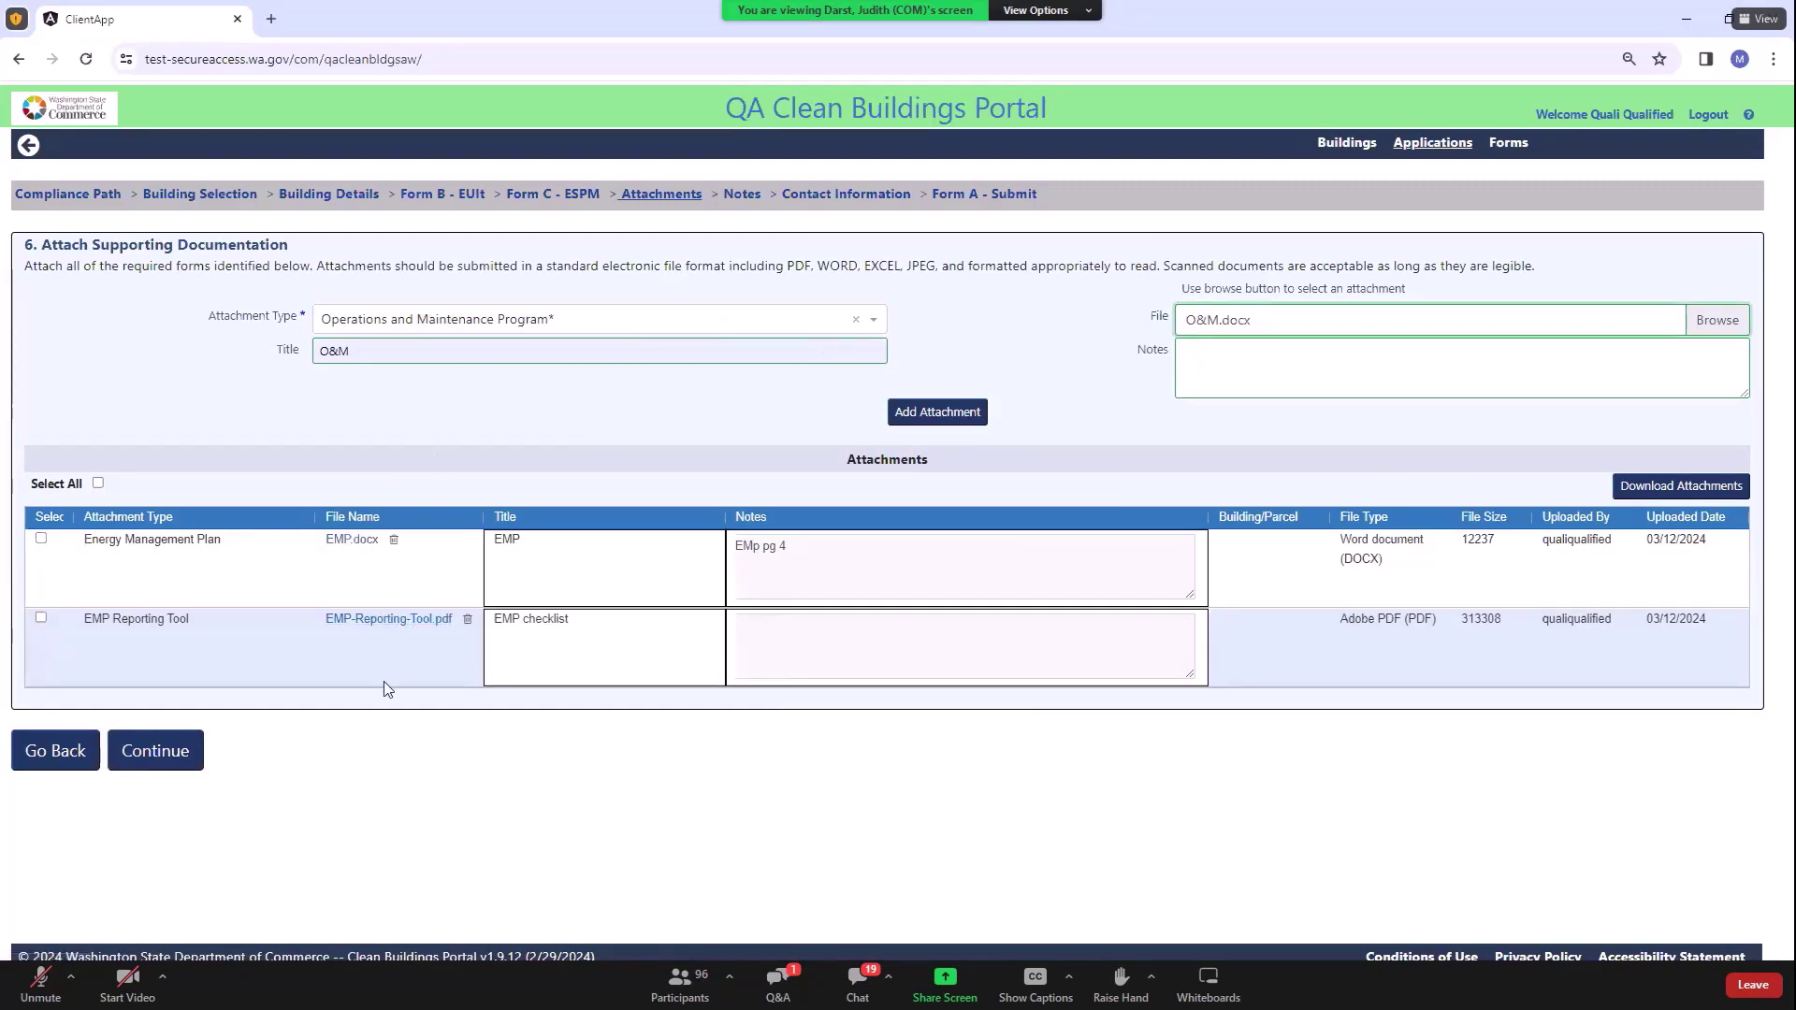
{"action": "left_click", "coordinate": [940, 413]}
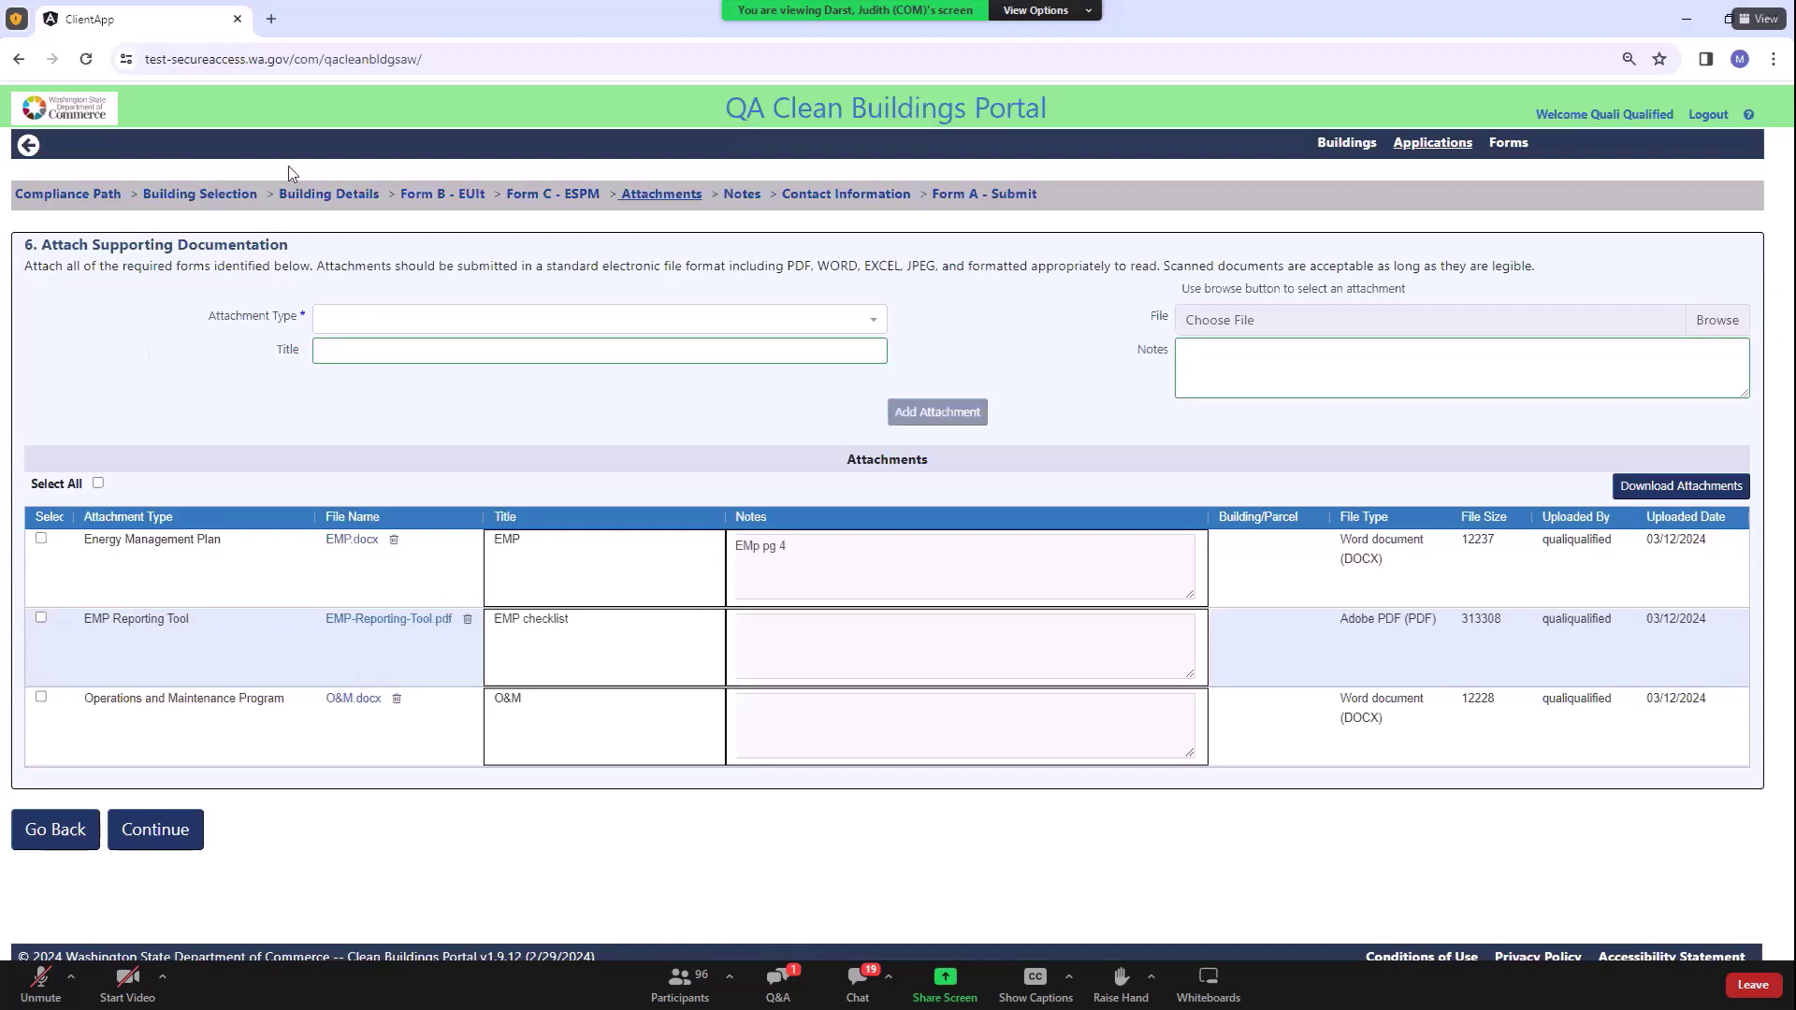
Step: Proceed to the application notes, enter "Commerce please review pg 5 of EMP", and continue to the contact information
{"action": "left_click", "coordinate": [162, 832]}
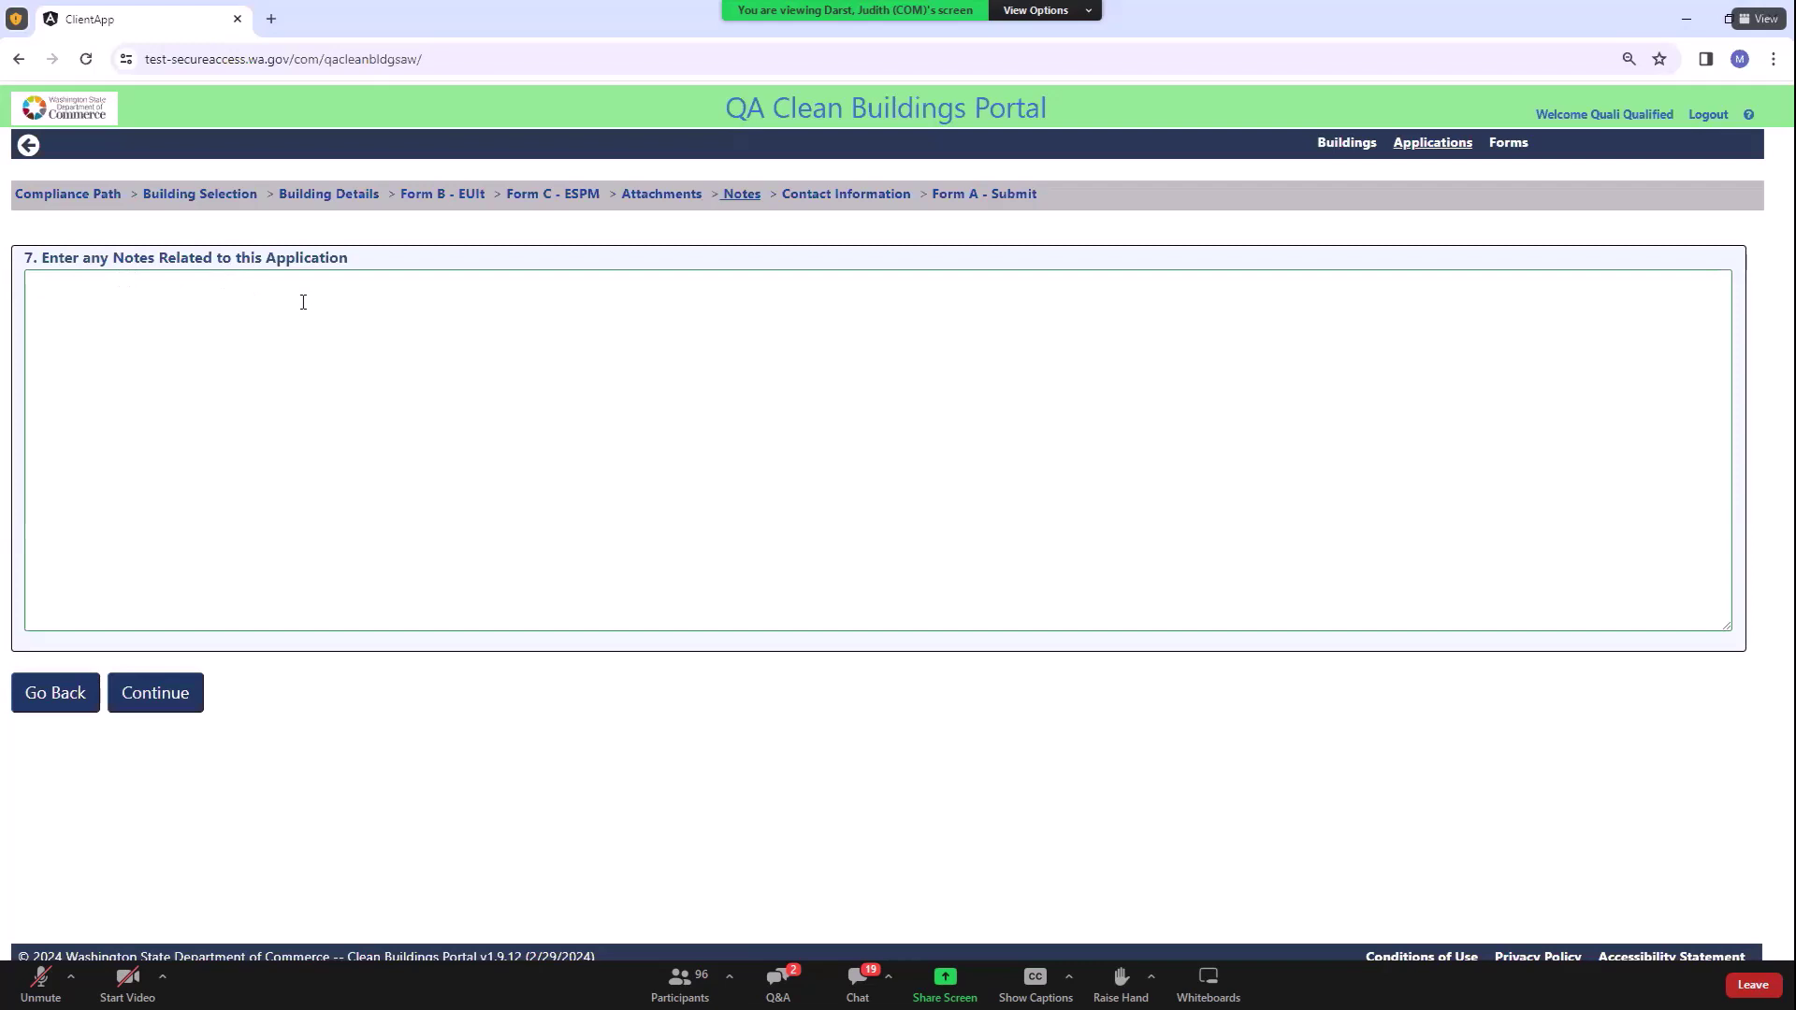
{"action": "left_click", "coordinate": [643, 296]}
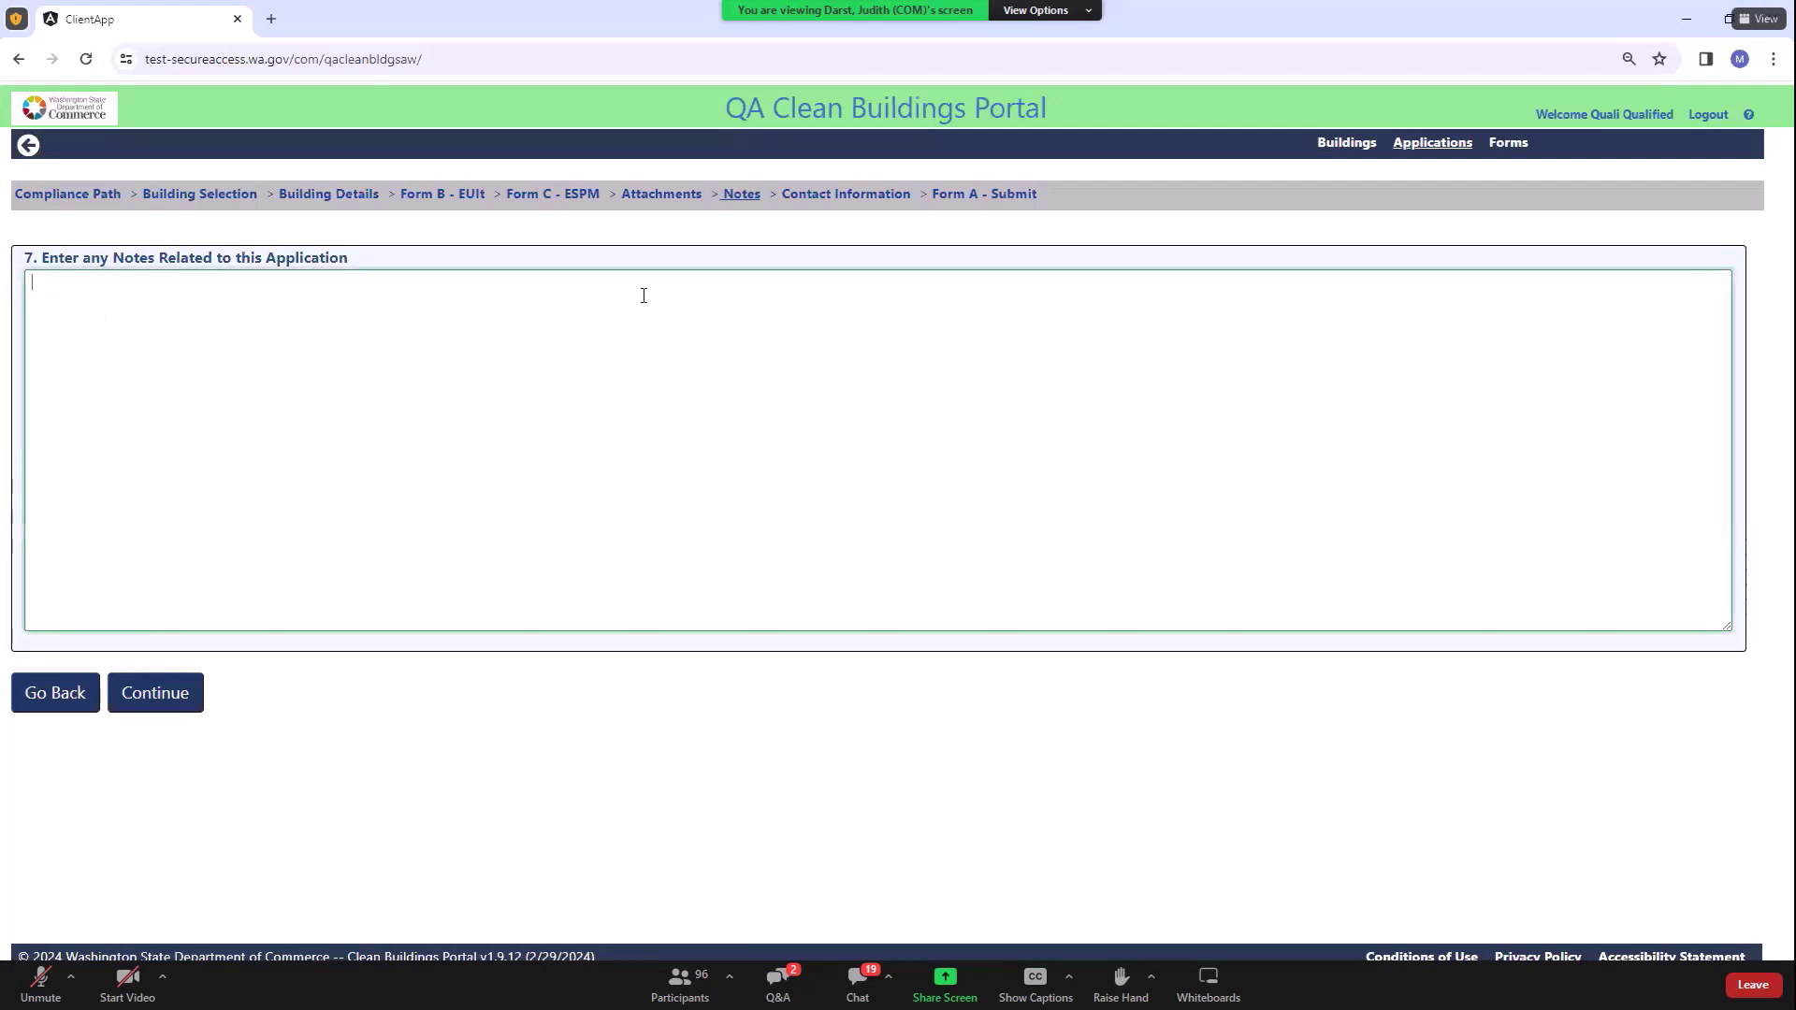
{"action": "type", "text": "Com"}
{"action": "type", "text": "merce"}
{"action": "type", "text": " please"}
{"action": "type", "text": " rebi"}
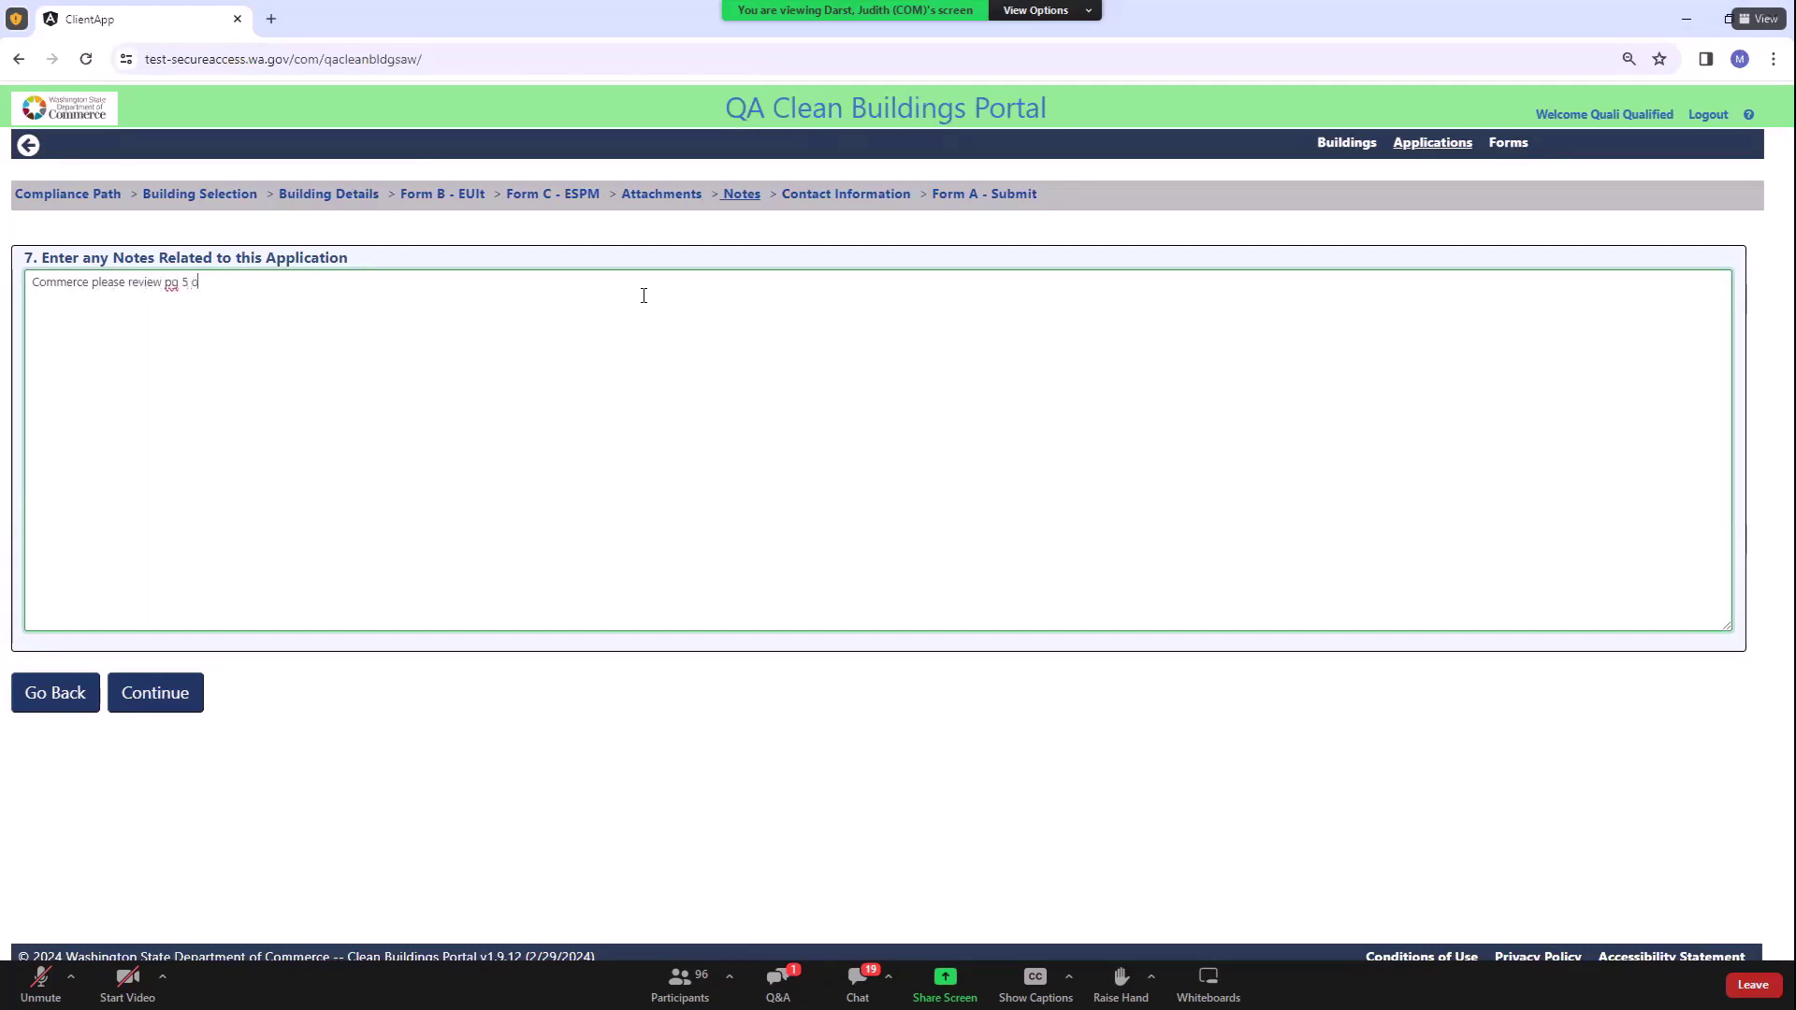
{"action": "type", "text": "pg 5 of EMP"}
{"action": "left_click", "coordinate": [164, 702]}
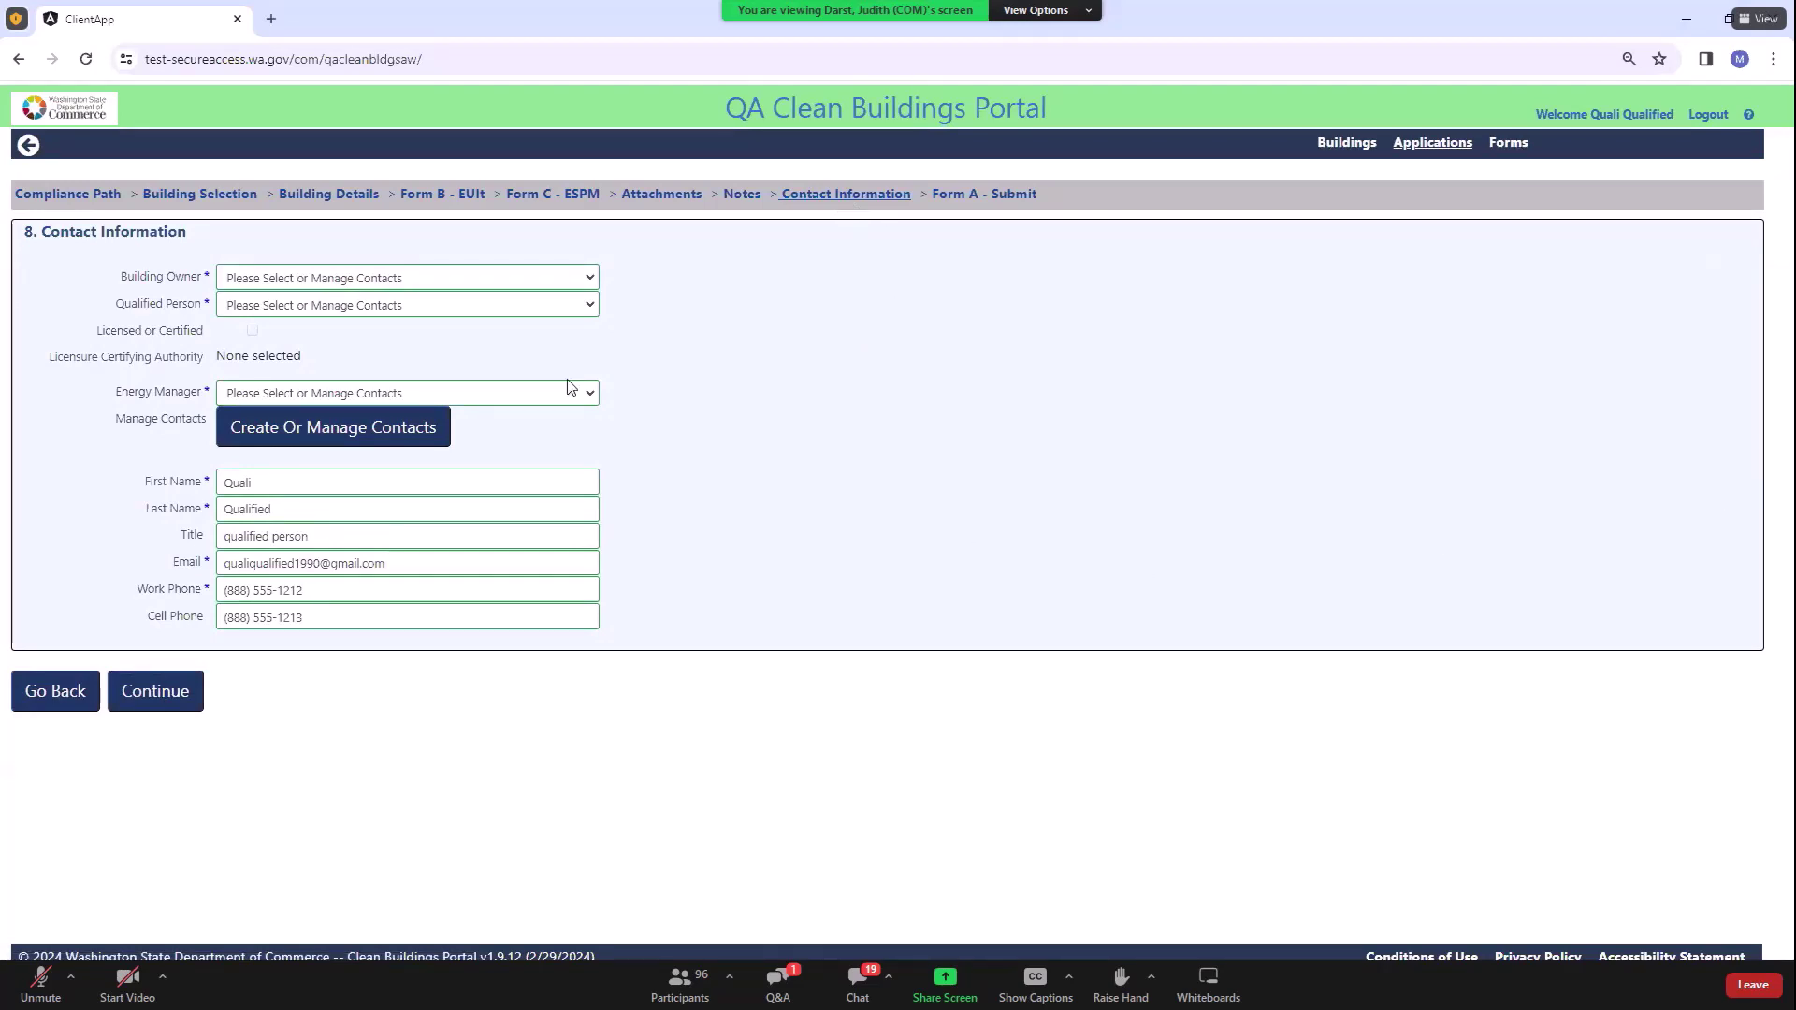
Step: Check the available building owner contacts and view the internal contact list
{"action": "left_click", "coordinate": [593, 280]}
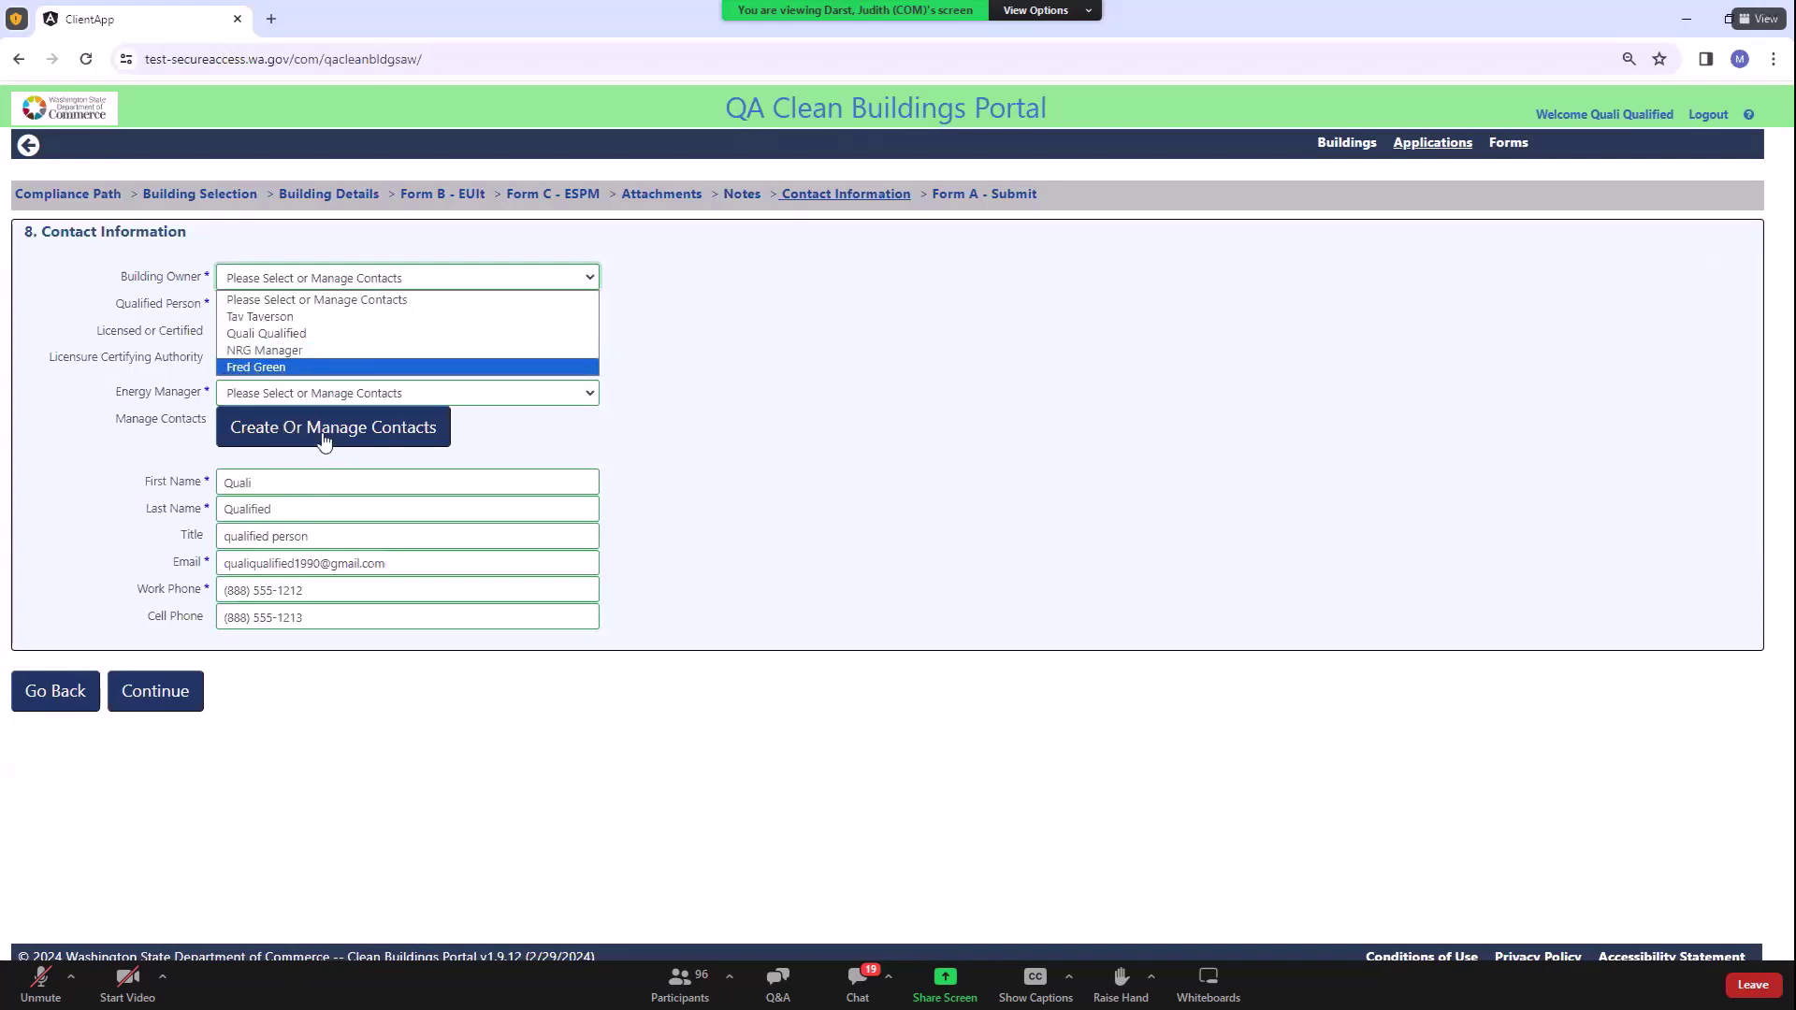
{"action": "left_click", "coordinate": [412, 438]}
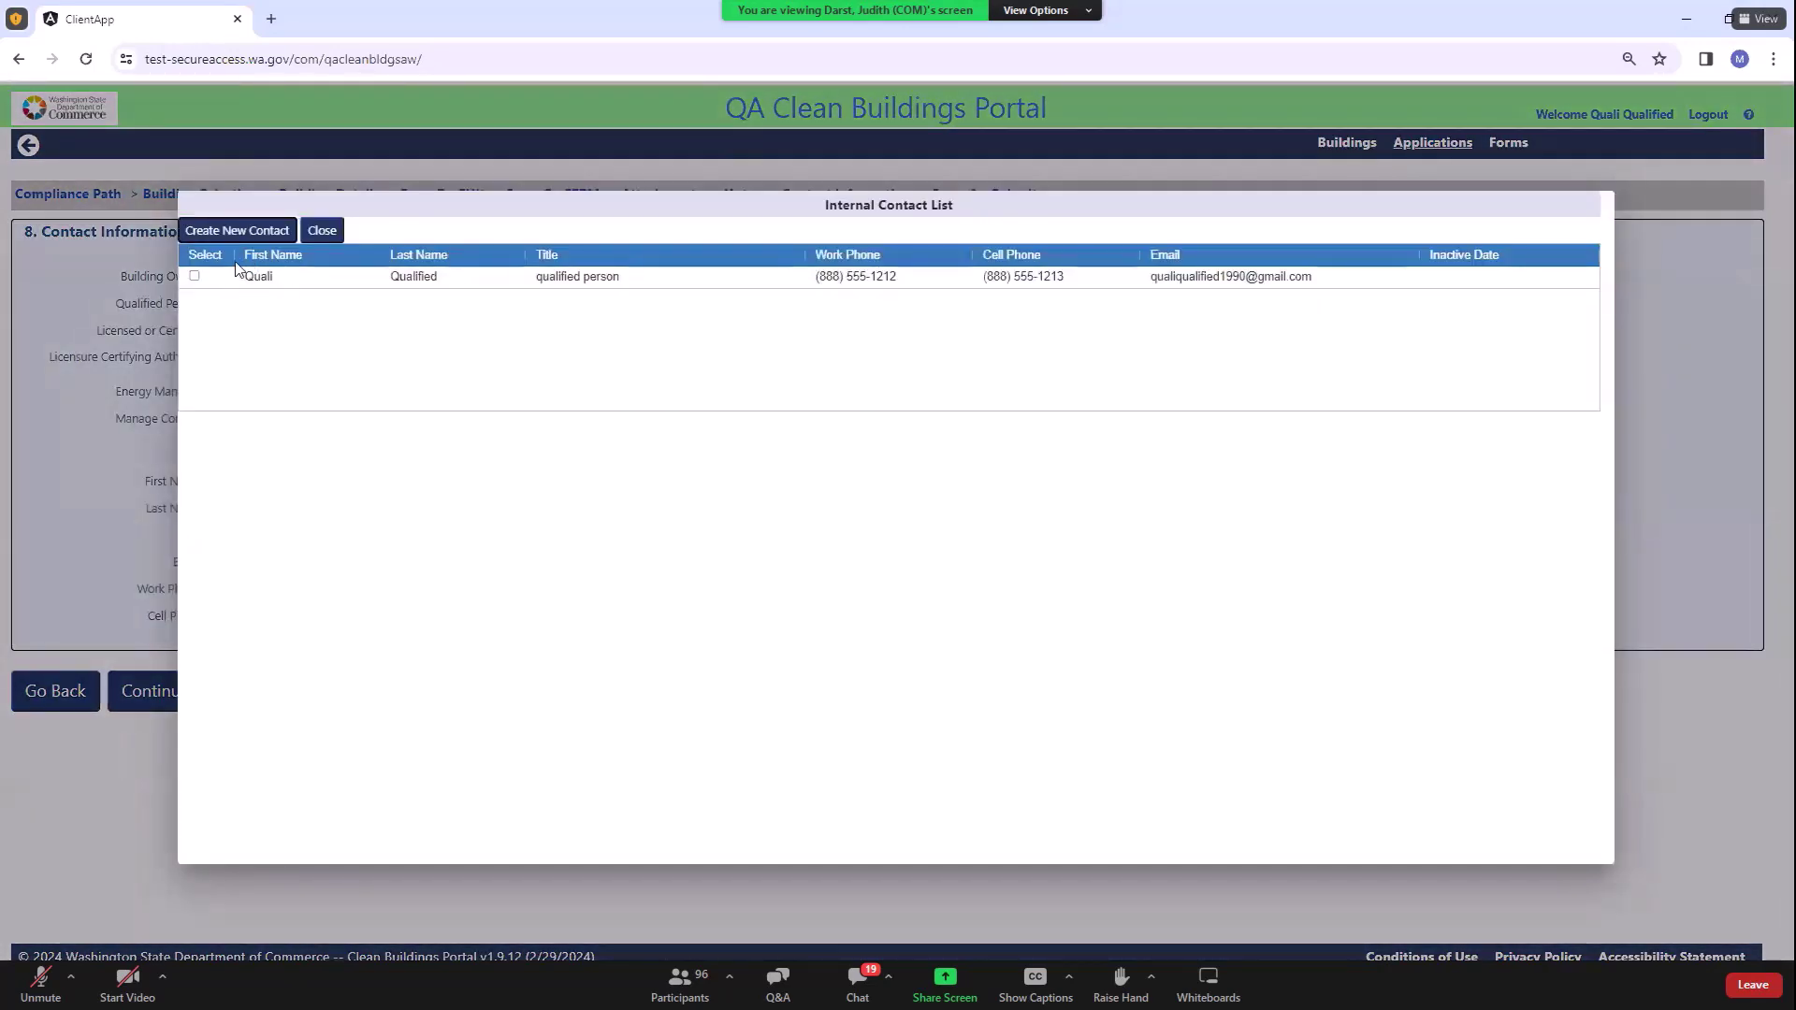
{"action": "left_click", "coordinate": [323, 232]}
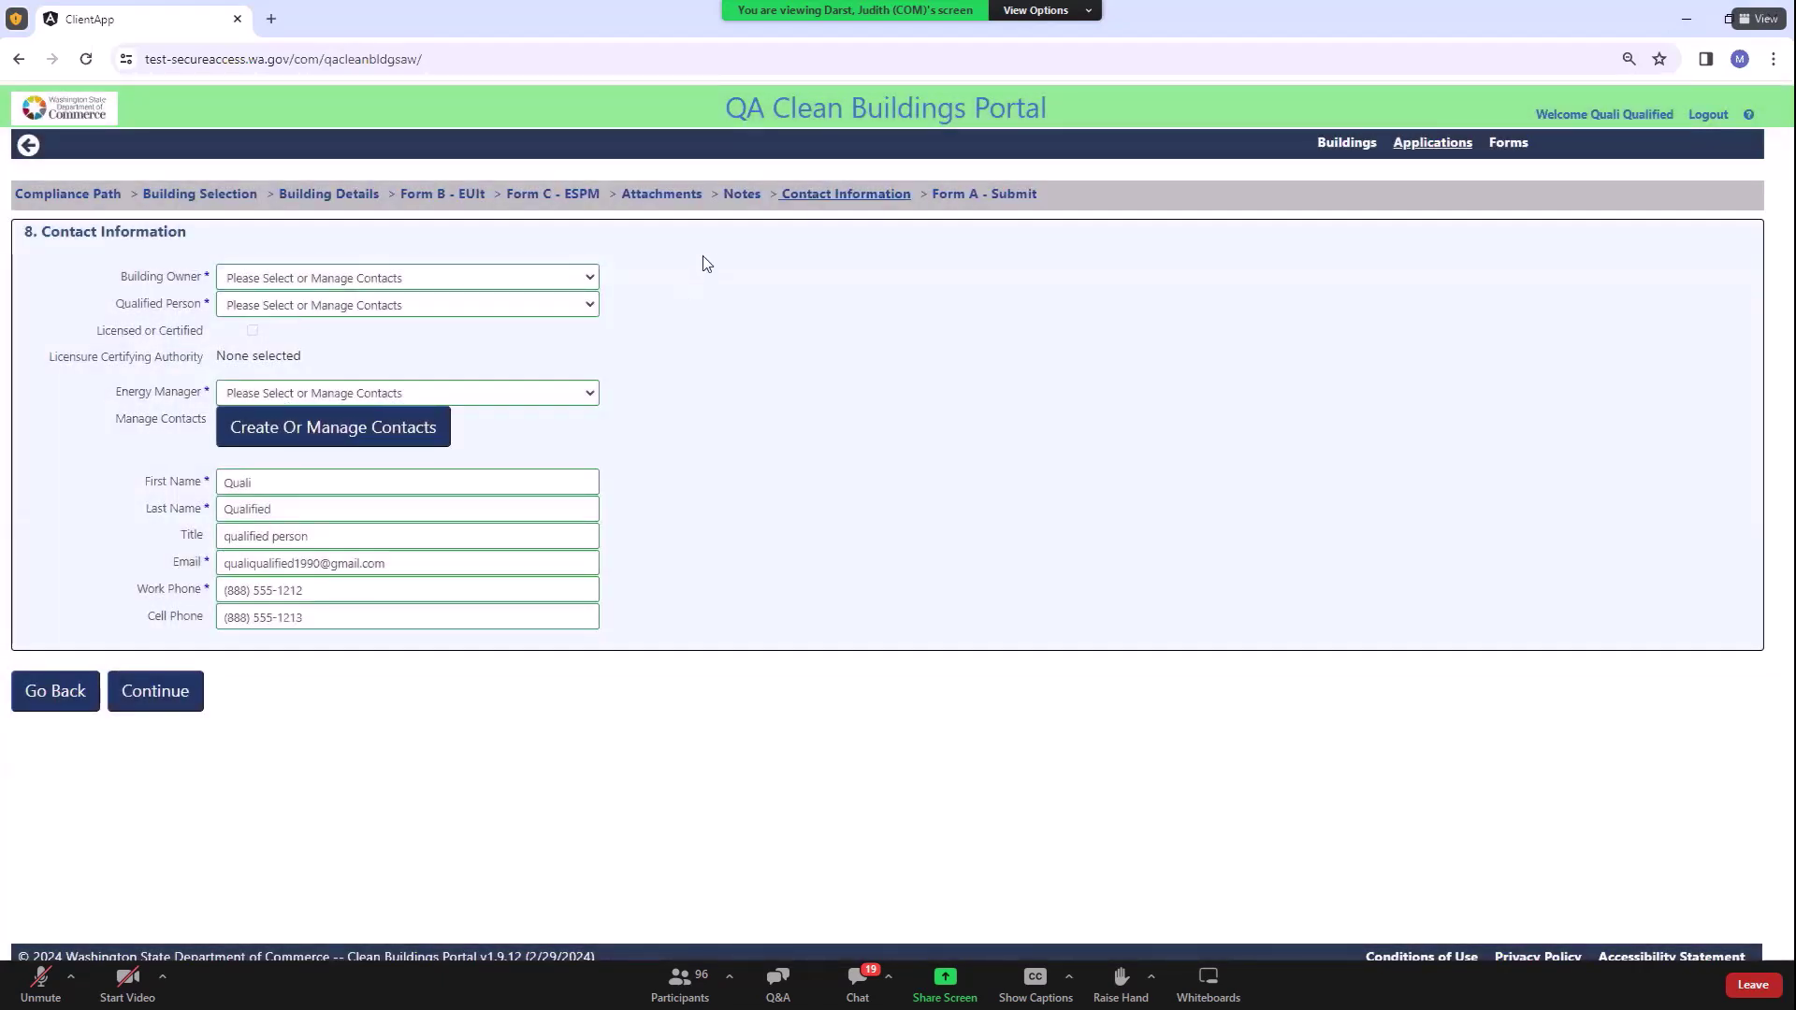
Step: Assign the corresponding saved contacts as Building Owner, Qualified Person and Energy Manager, and continue to Form A
{"action": "left_click", "coordinate": [580, 279]}
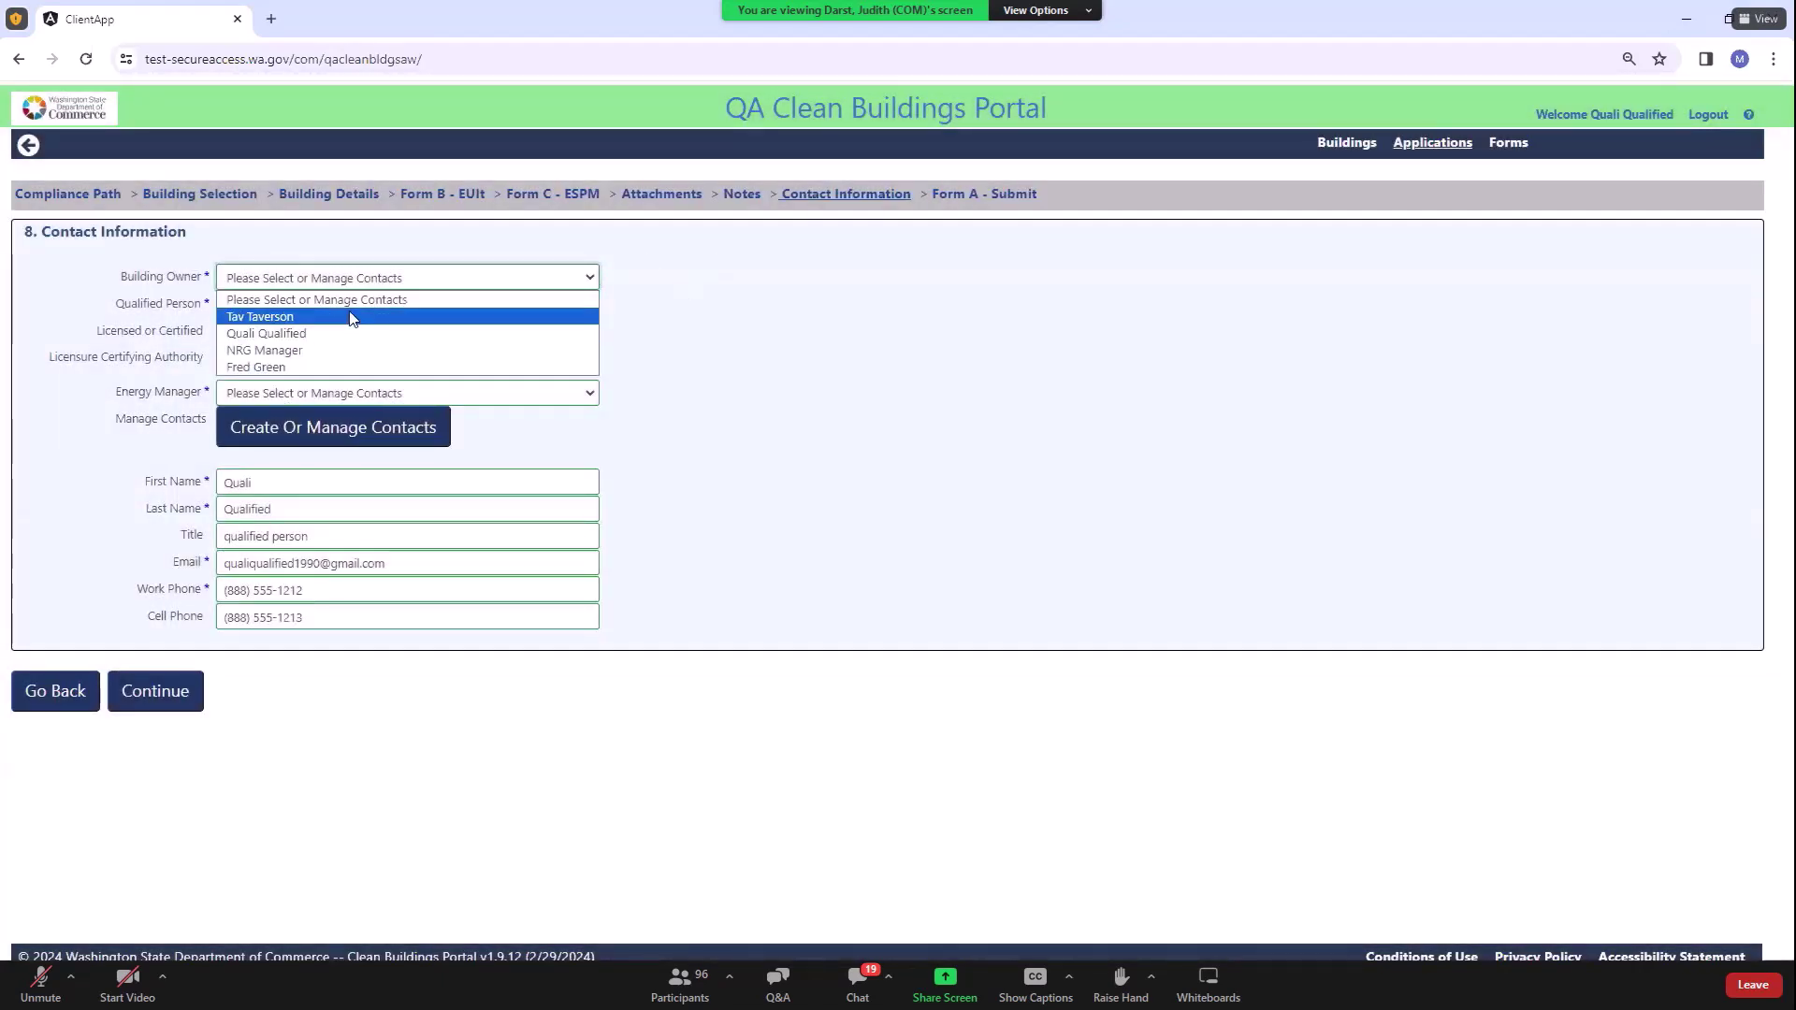
{"action": "left_click", "coordinate": [296, 318]}
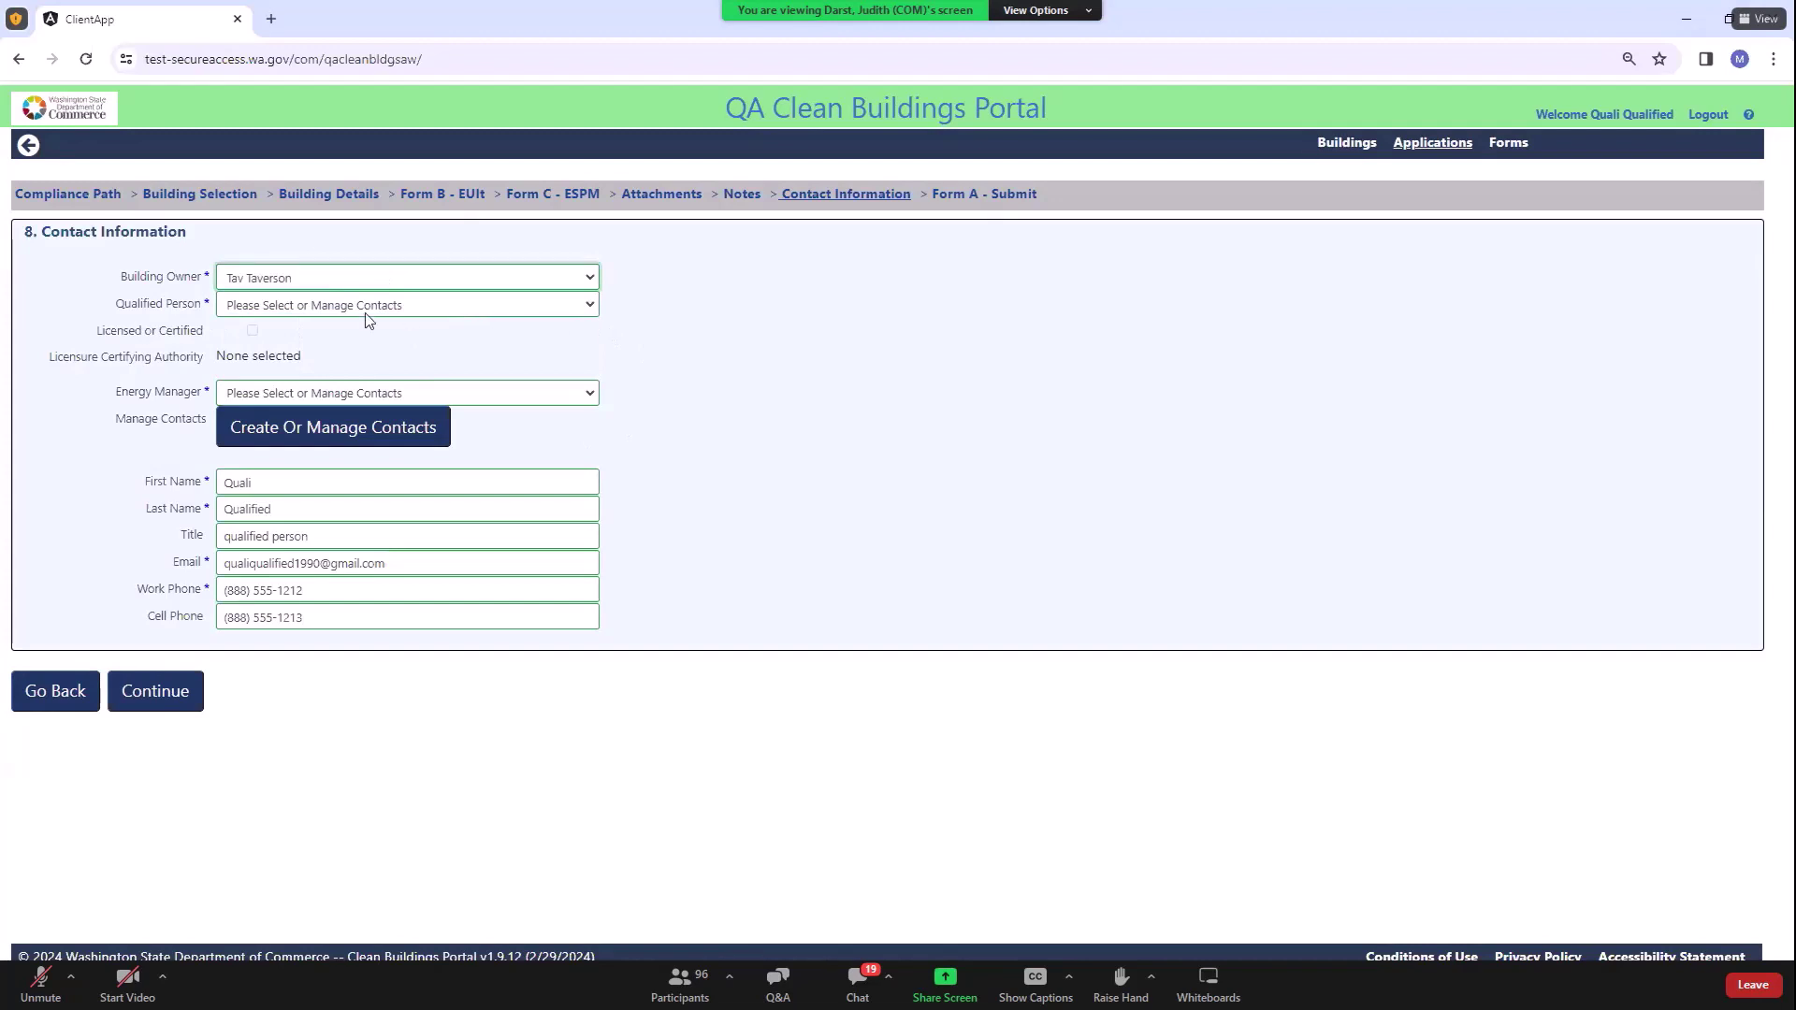
{"action": "left_click", "coordinate": [586, 306]}
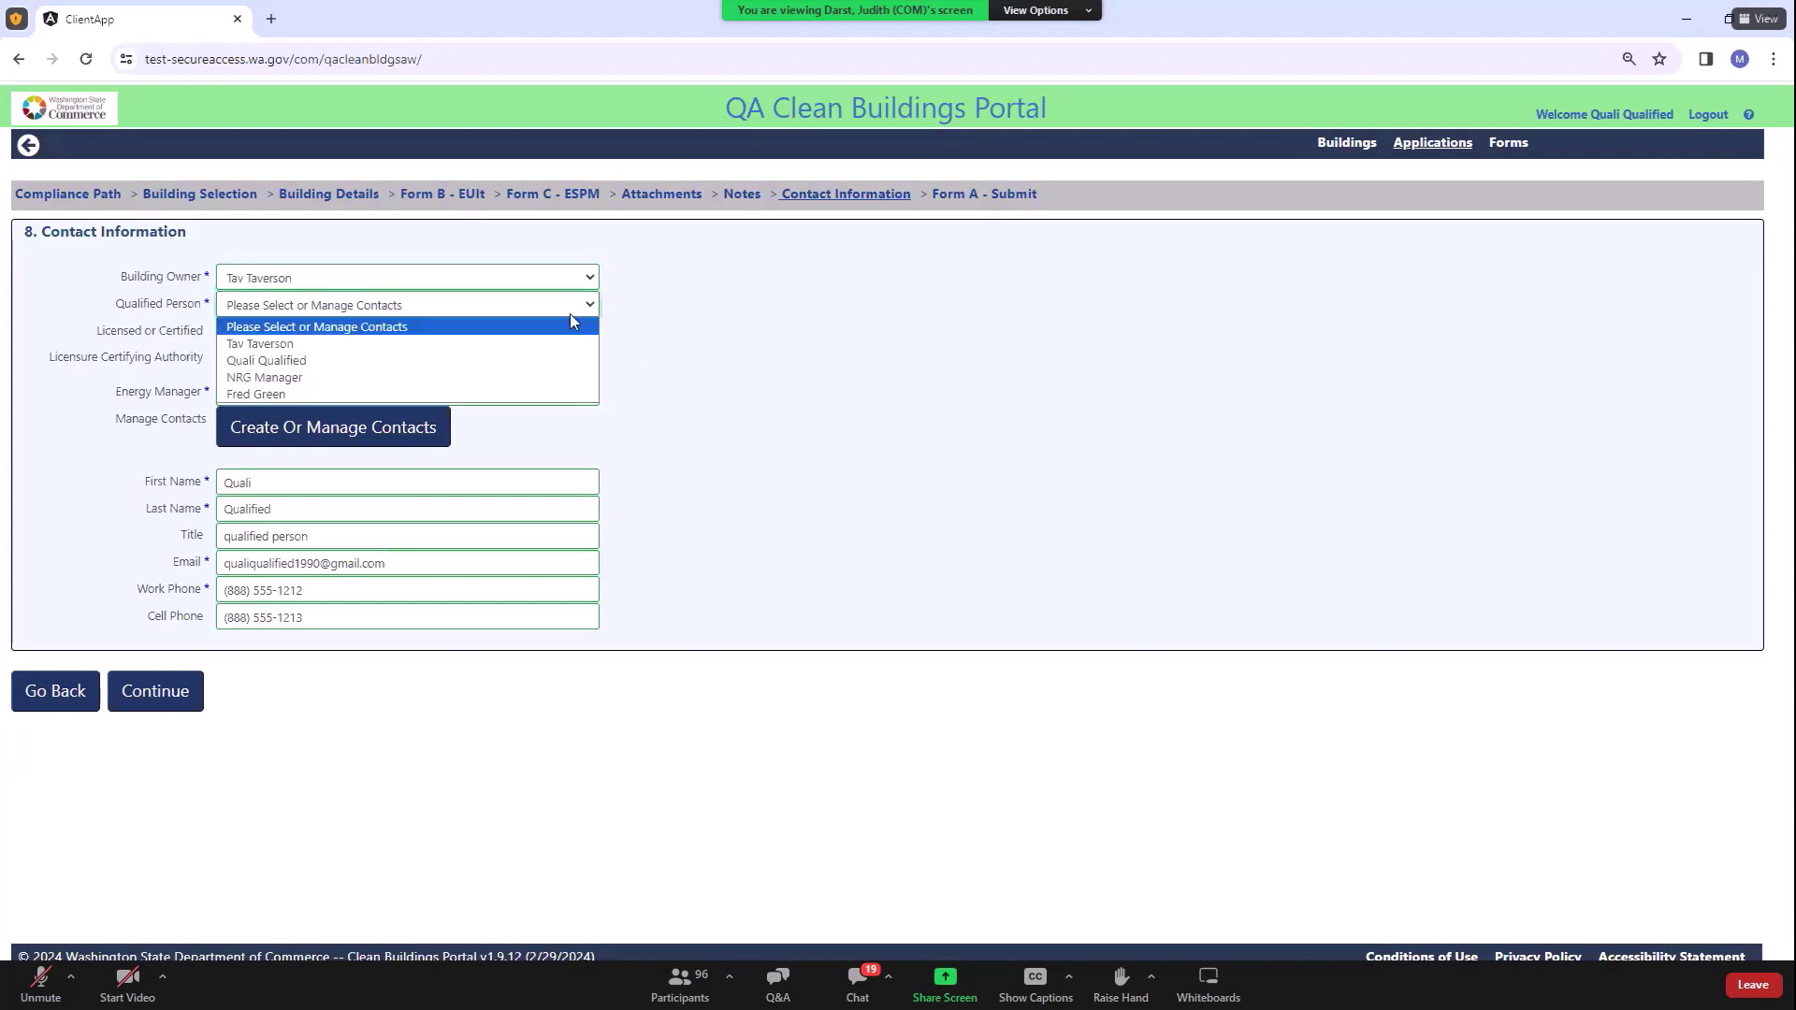
{"action": "left_click", "coordinate": [337, 363]}
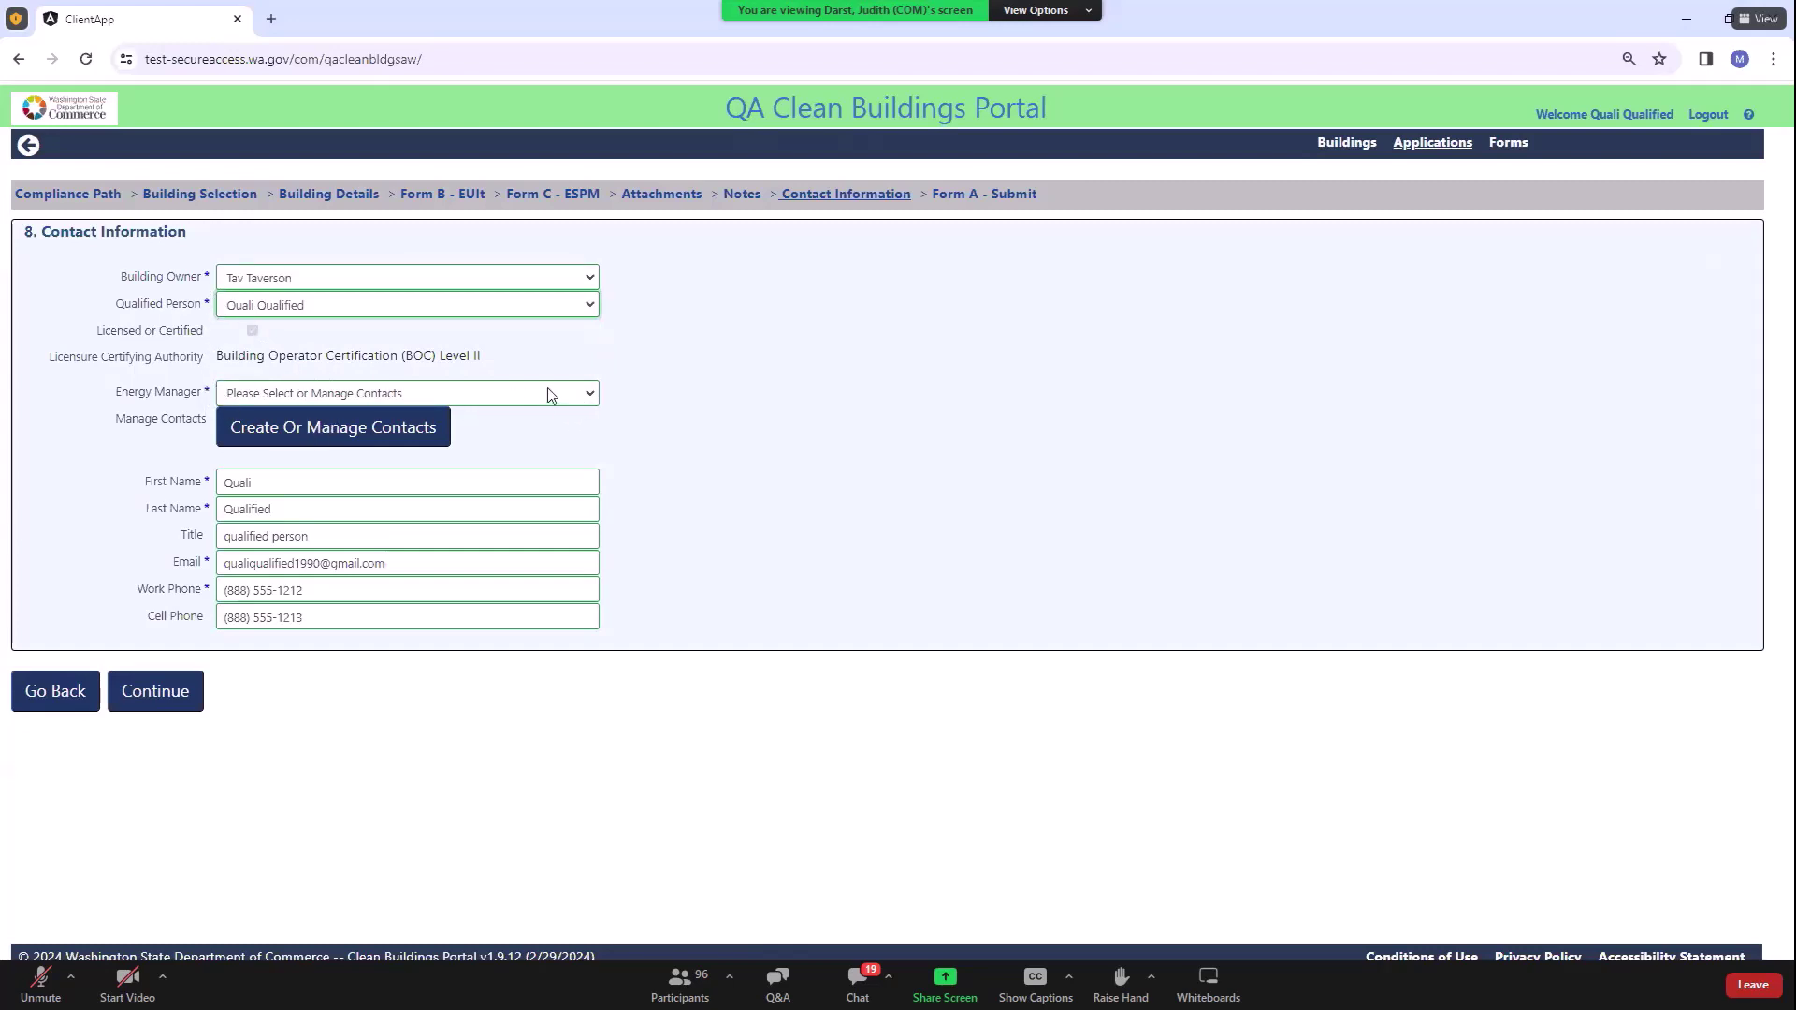
{"action": "left_click", "coordinate": [593, 393]}
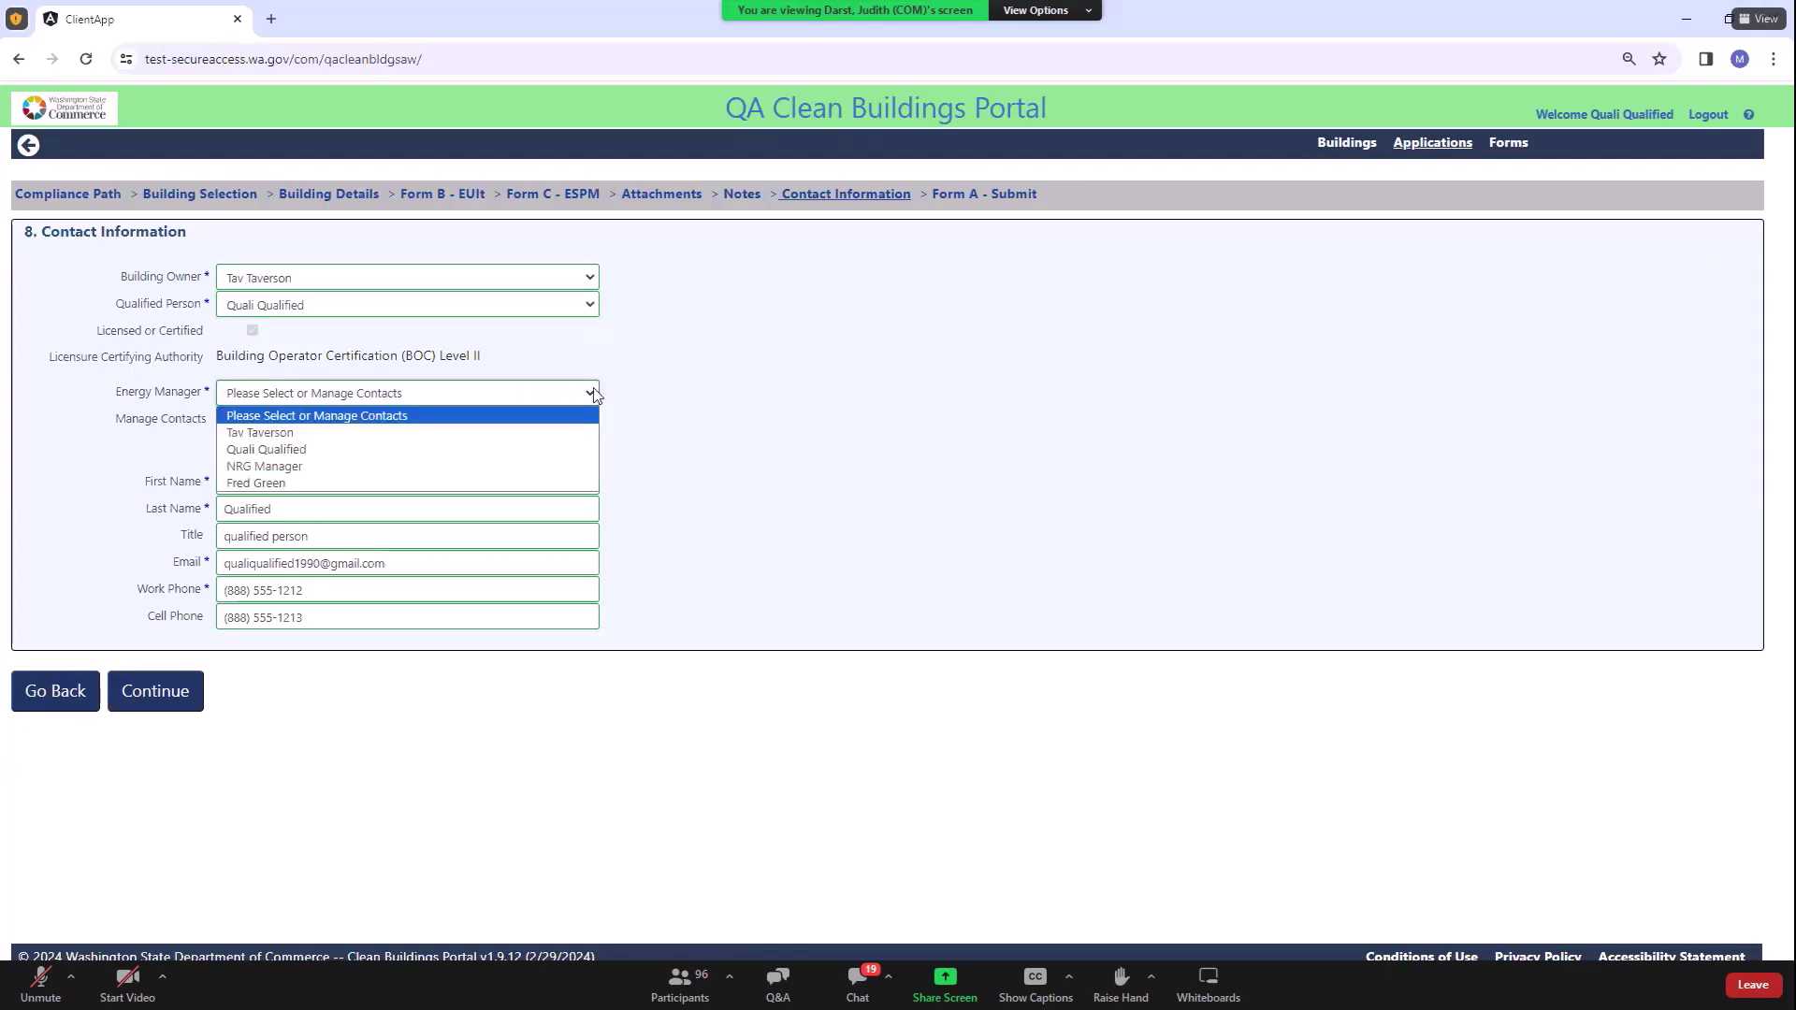
{"action": "left_click", "coordinate": [302, 466]}
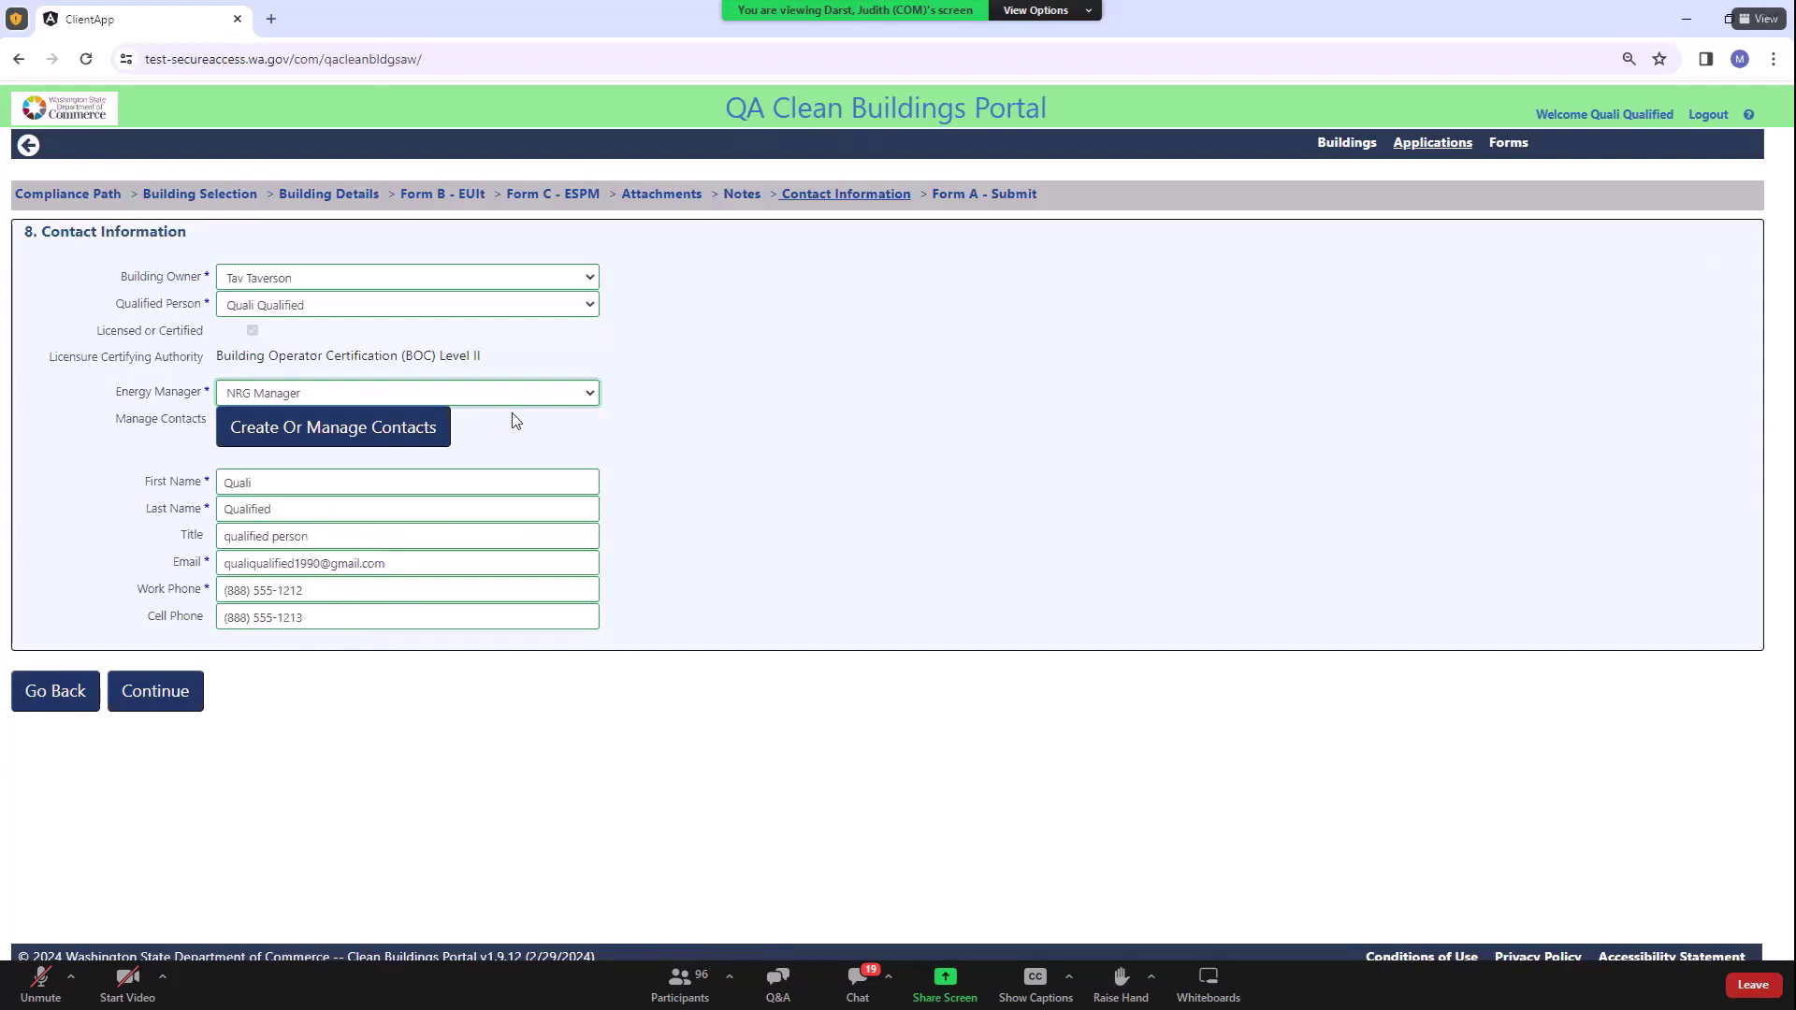
{"action": "left_click", "coordinate": [145, 697]}
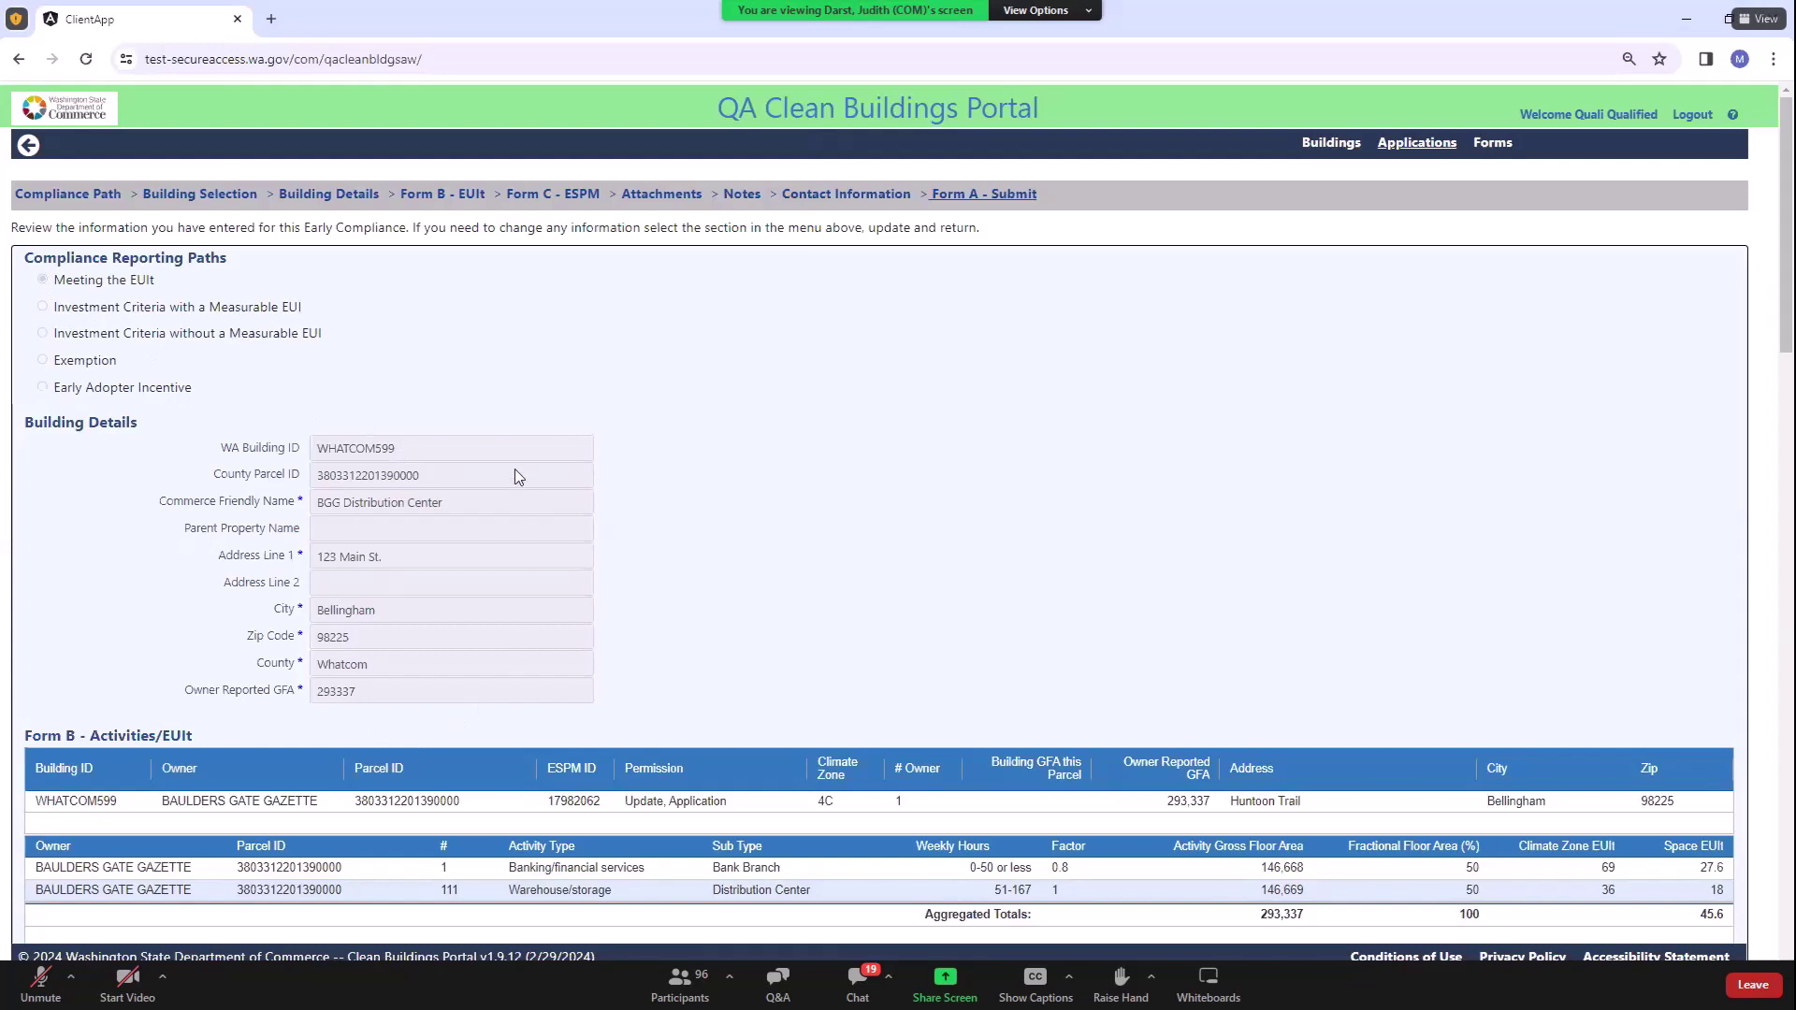
Step: Review the Form A summary down to the required attachments and attestations, and return to the Attachments section
{"action": "scroll", "coordinate": [514, 477], "scroll_direction": "down", "scroll_amount": 4}
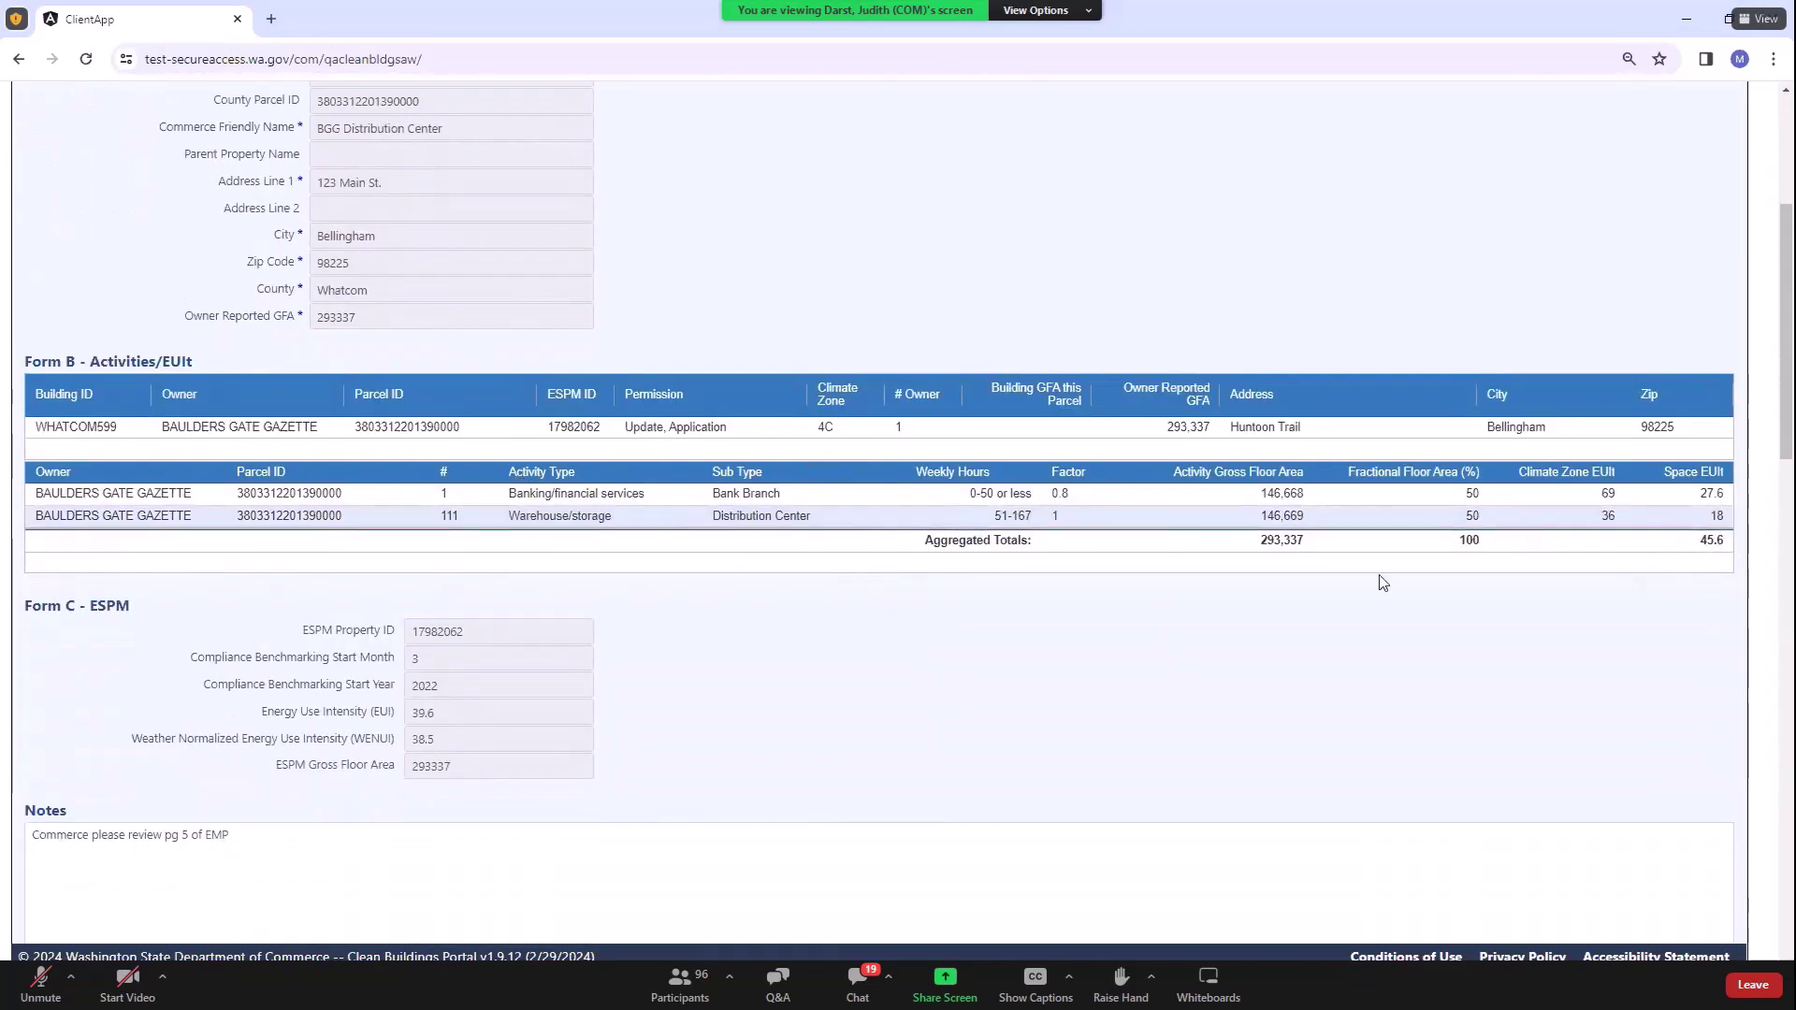
{"action": "scroll", "coordinate": [1200, 563], "scroll_direction": "down", "scroll_amount": 2}
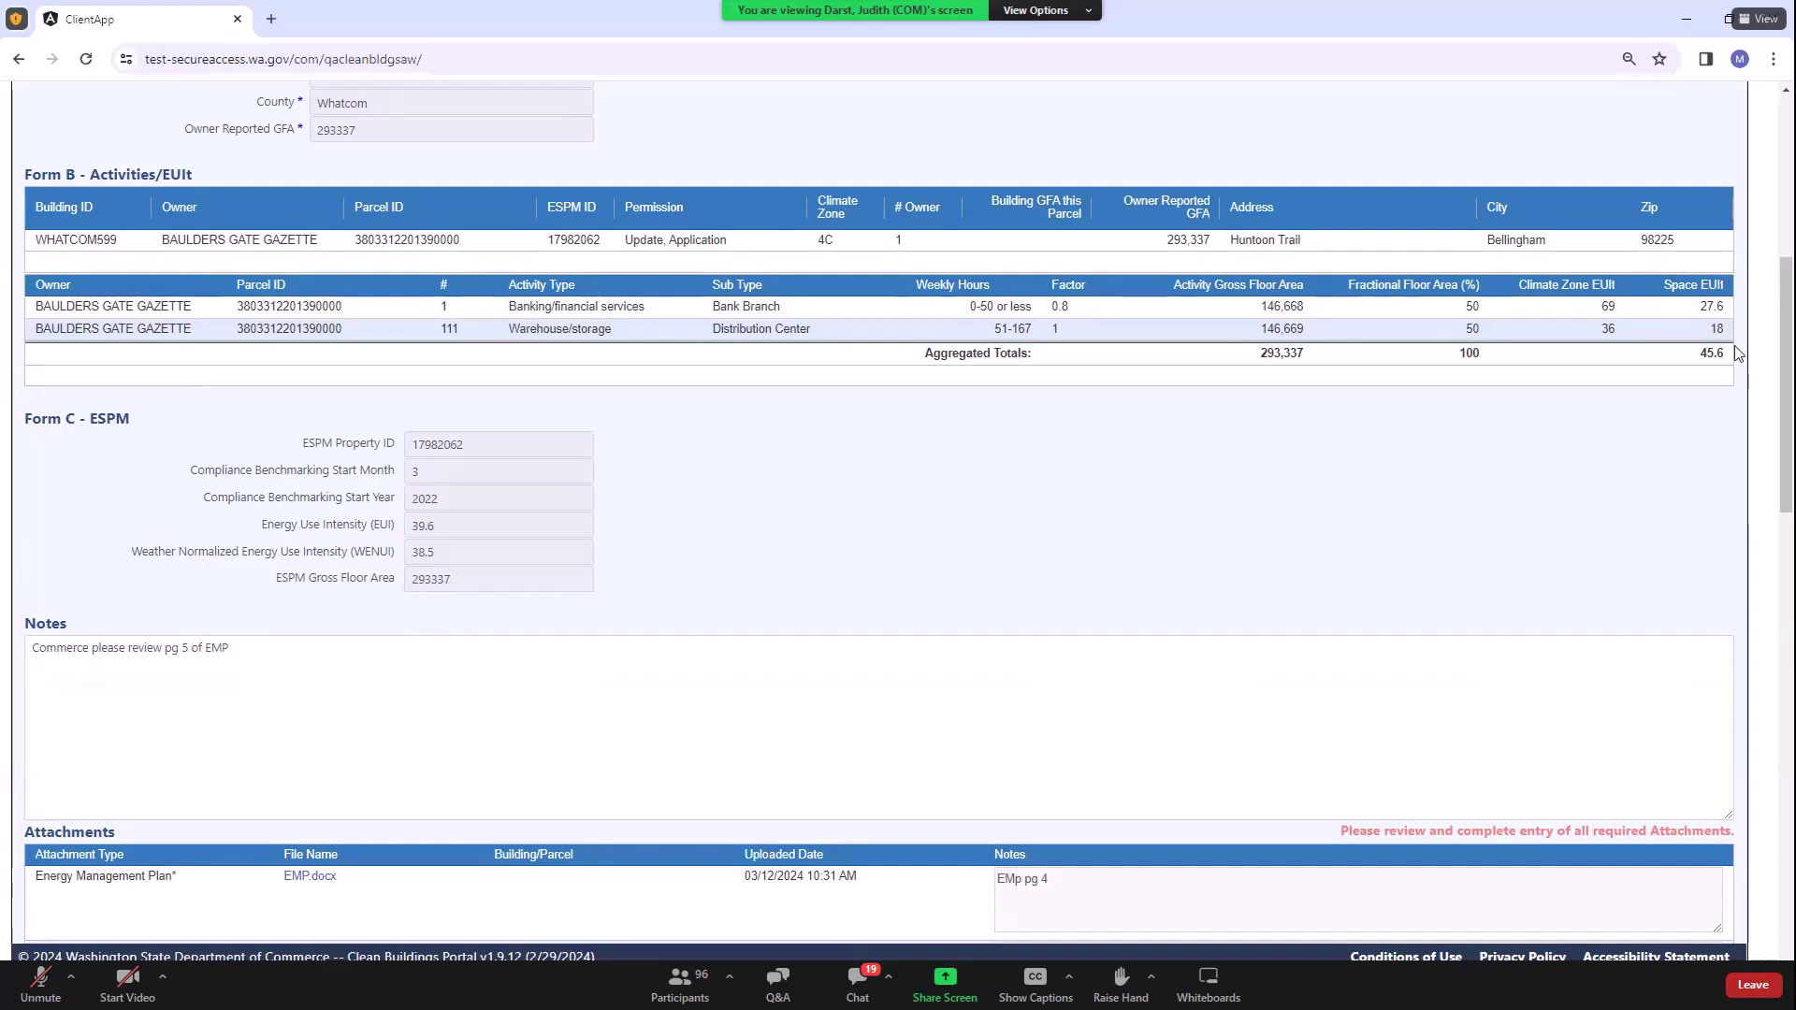
{"action": "scroll", "coordinate": [610, 614], "scroll_direction": "down", "scroll_amount": 3}
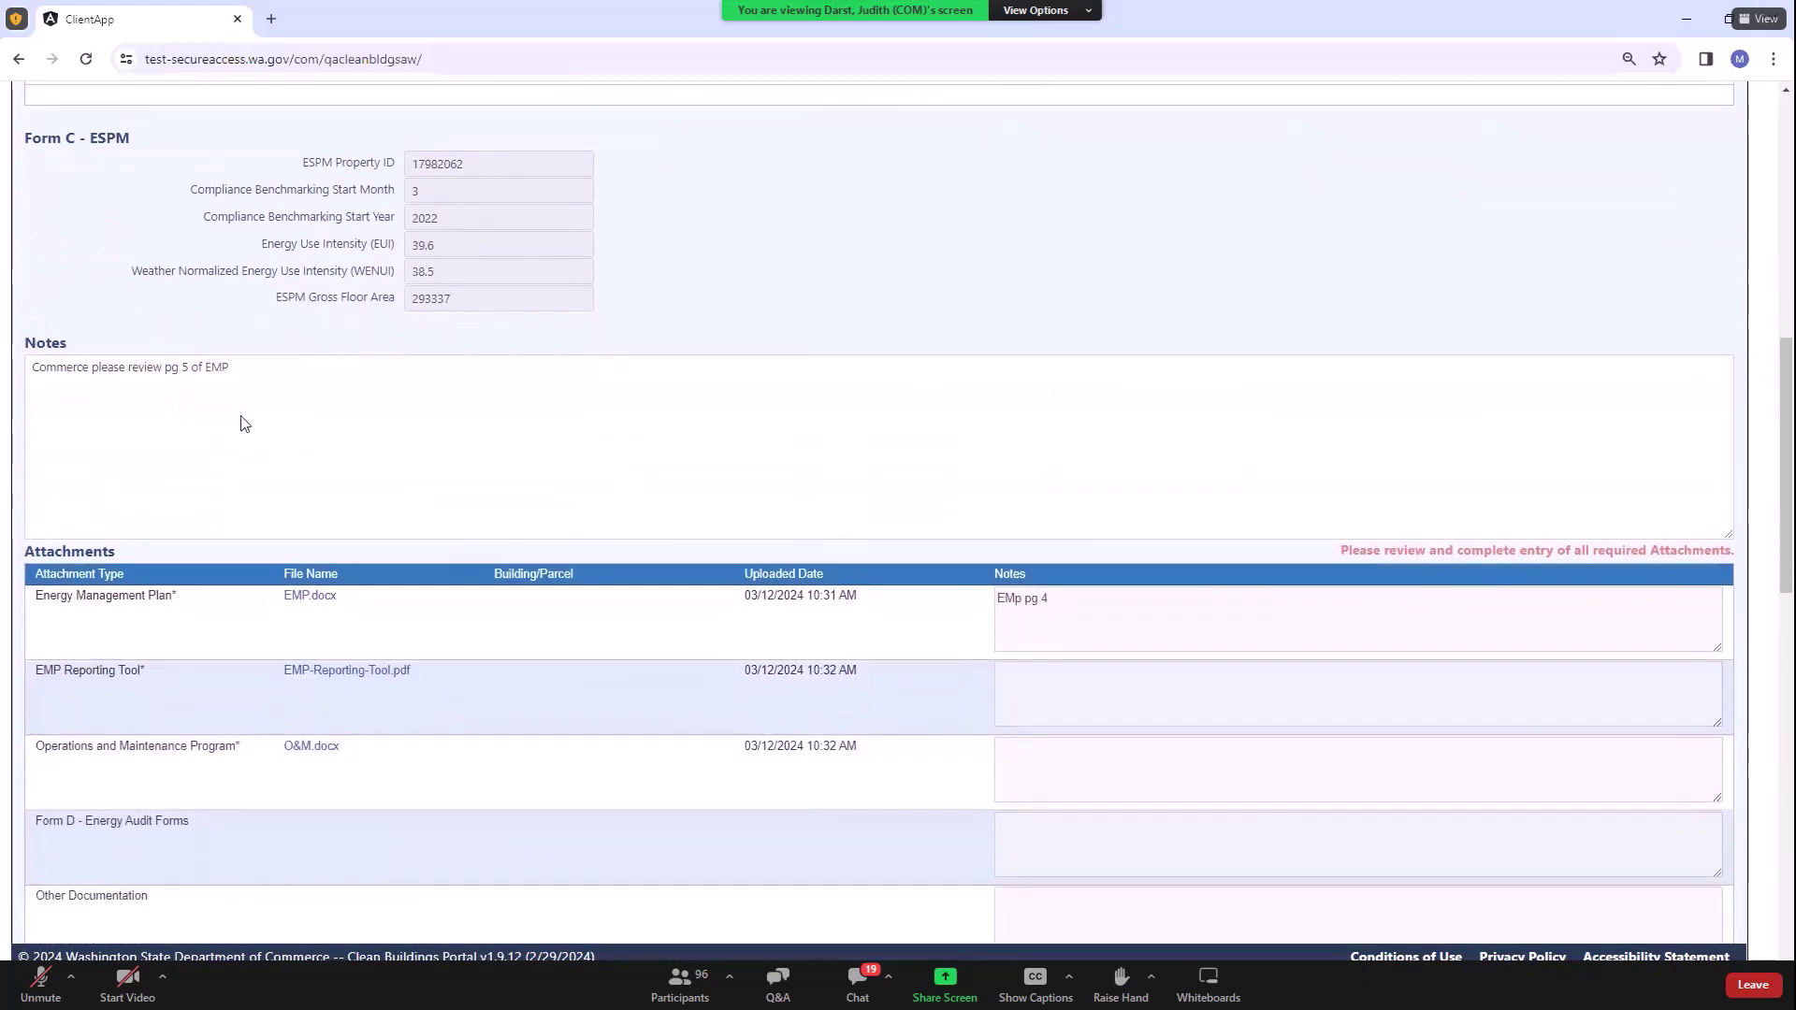
{"action": "scroll", "coordinate": [374, 412], "scroll_direction": "down", "scroll_amount": 3}
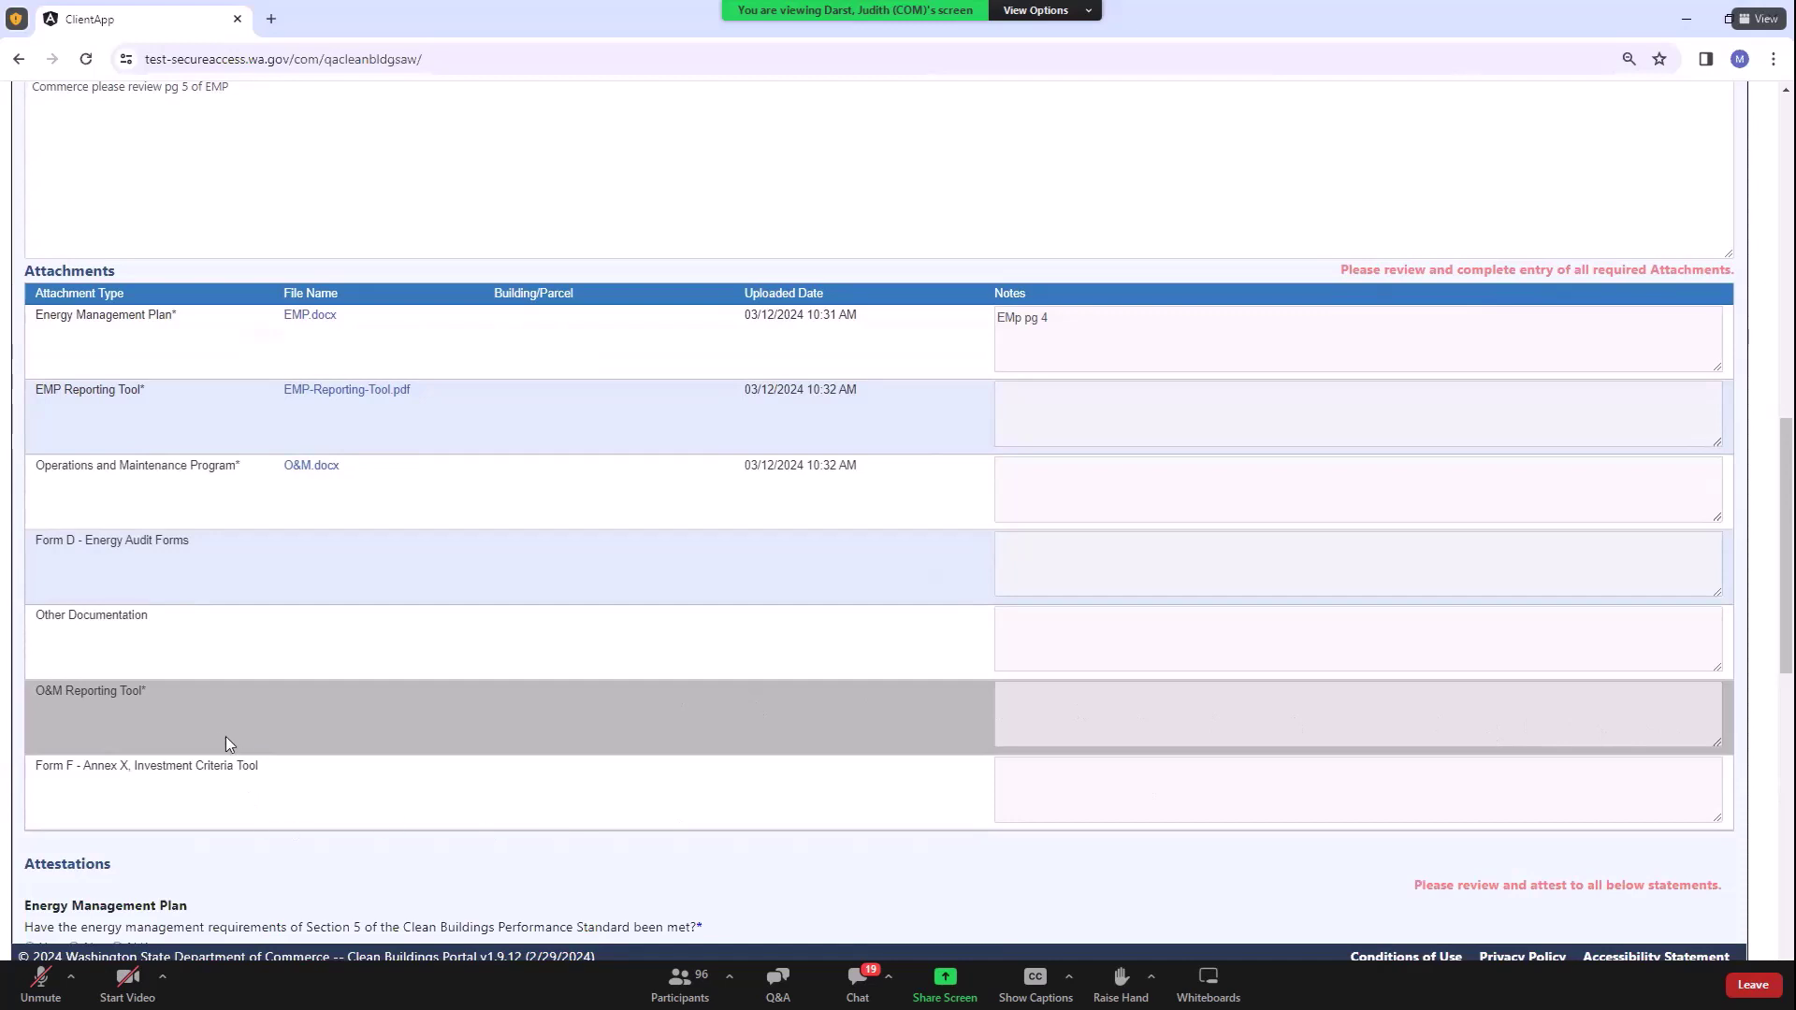
{"action": "scroll", "coordinate": [708, 658], "scroll_direction": "up", "scroll_amount": 4}
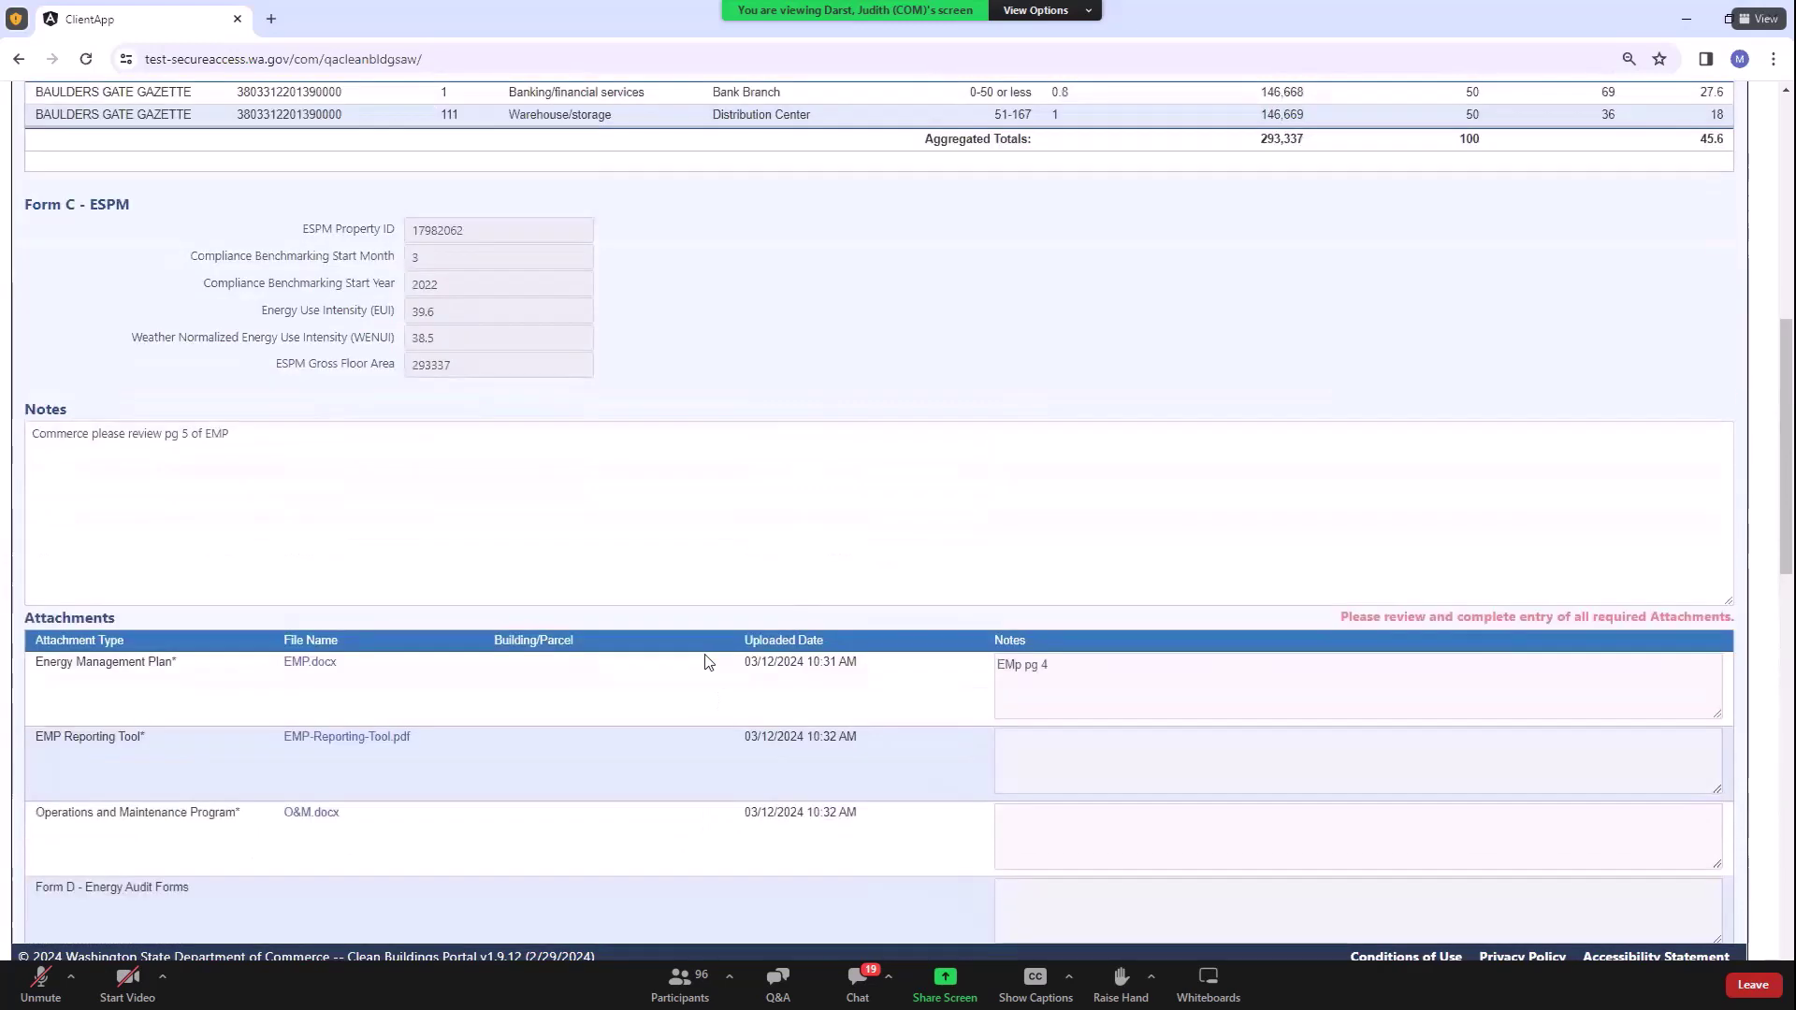
{"action": "scroll", "coordinate": [708, 657], "scroll_direction": "up", "scroll_amount": 9}
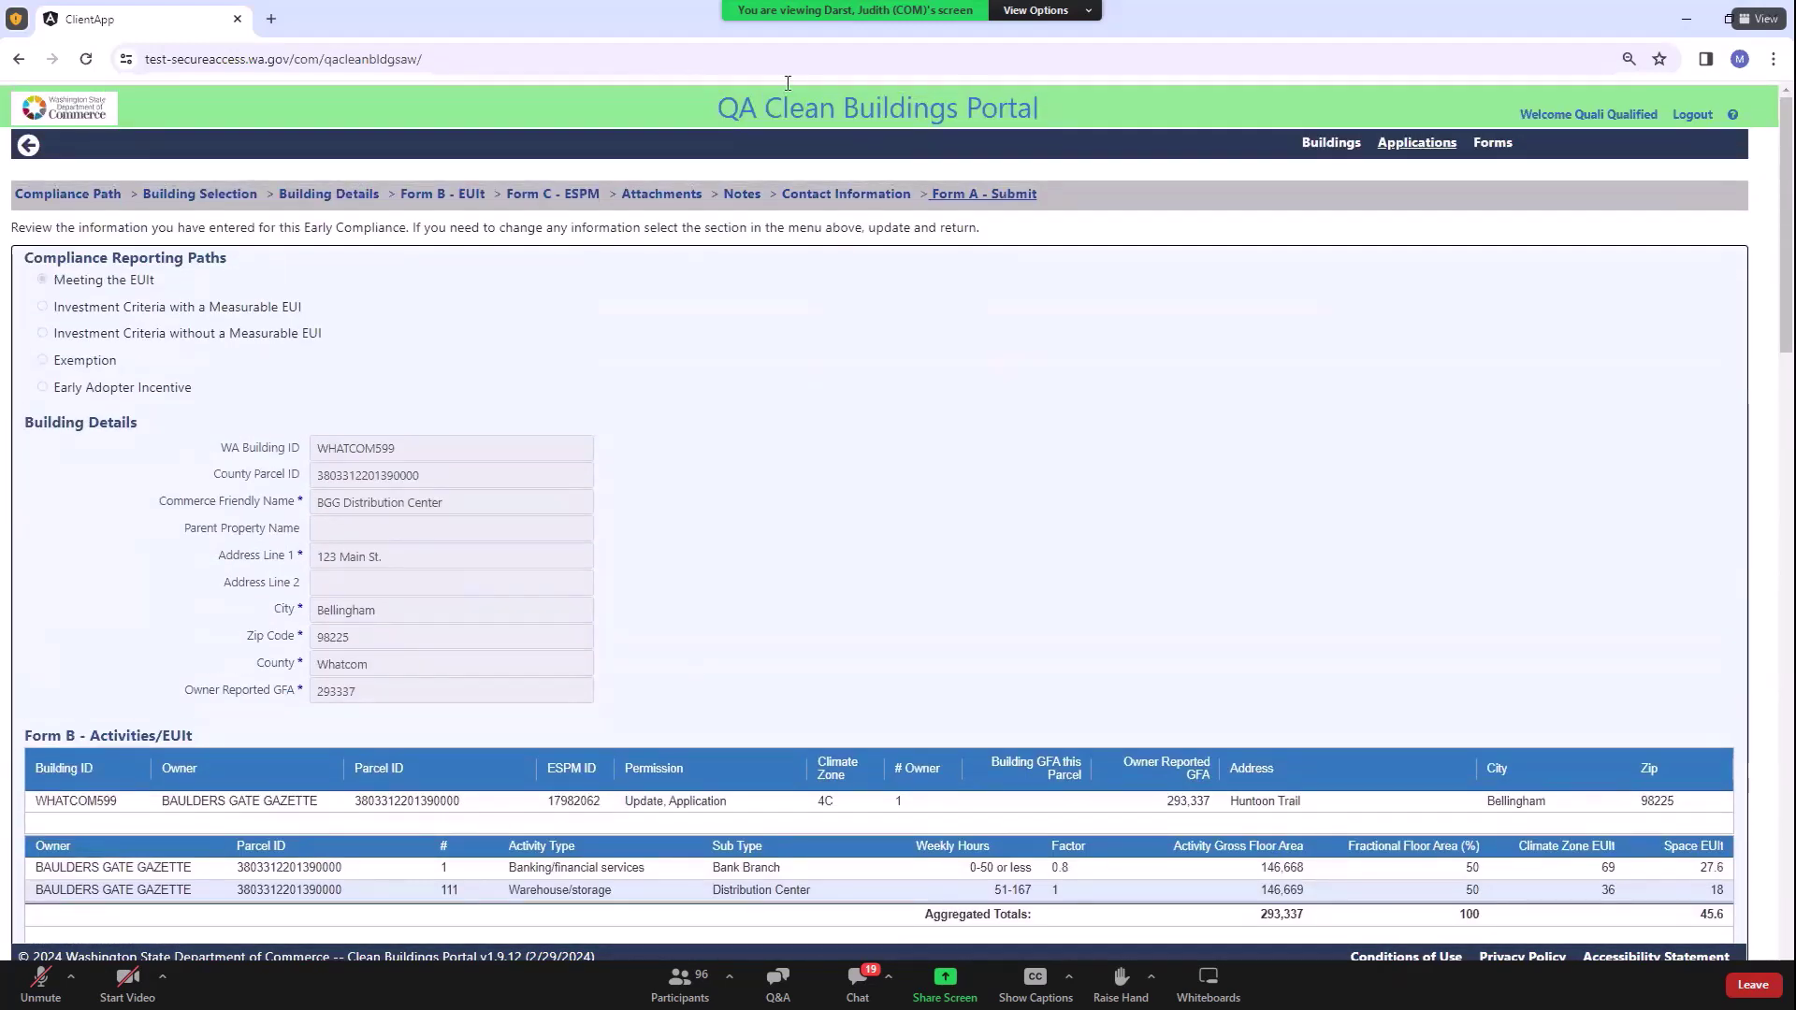
{"action": "left_click", "coordinate": [652, 196]}
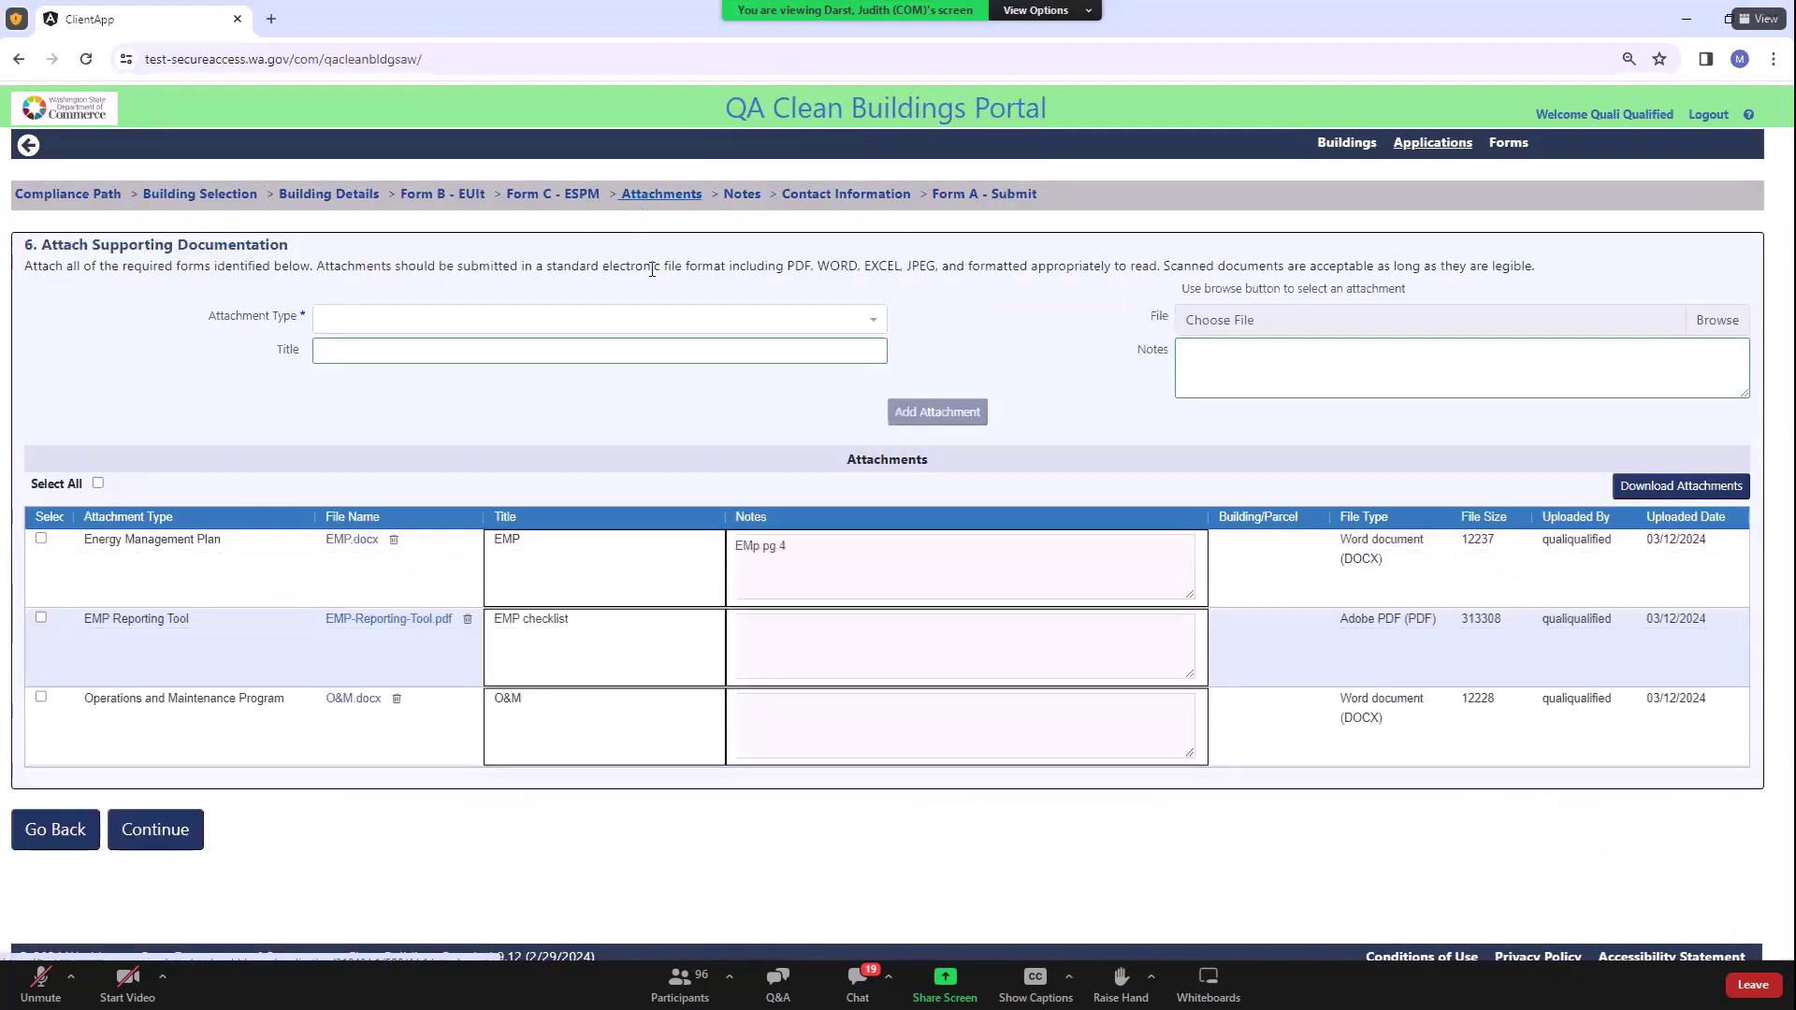
Step: Add O&M-Reporting-Tool.pdf as an O&M Reporting Tool attachment titled "O&M checklist"
{"action": "left_click", "coordinate": [875, 326]}
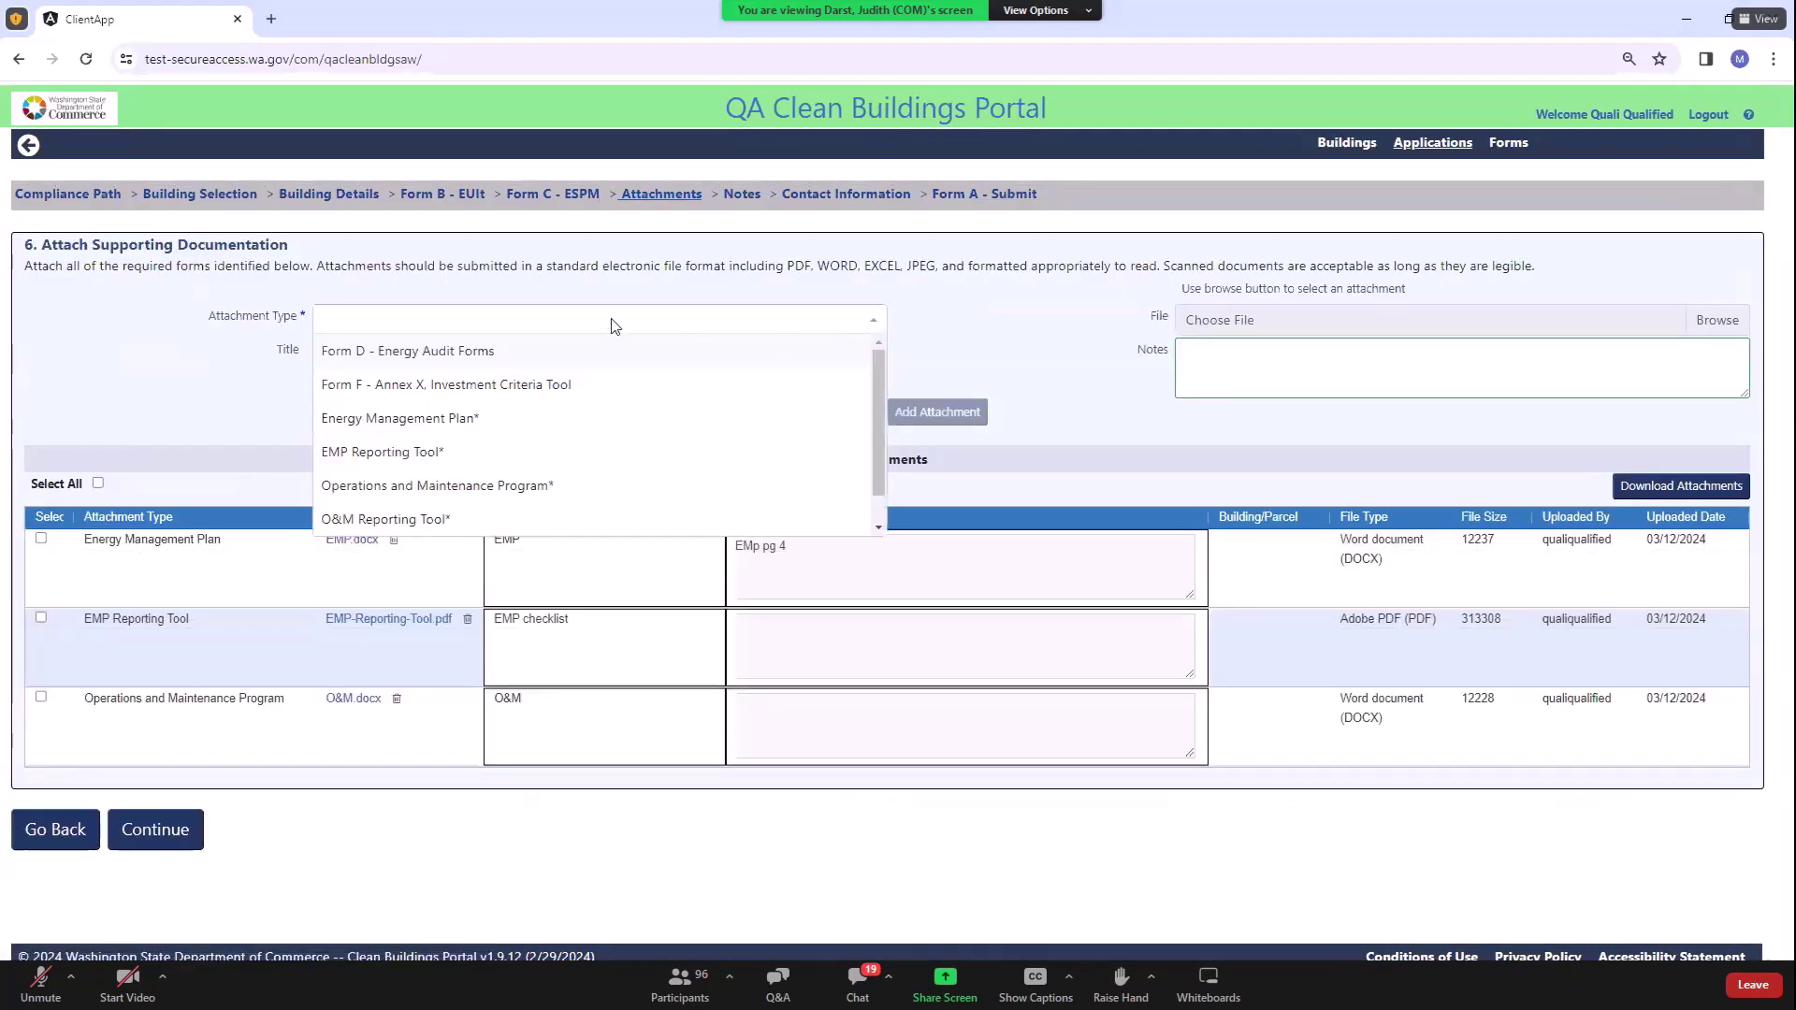
{"action": "left_click", "coordinate": [372, 520]}
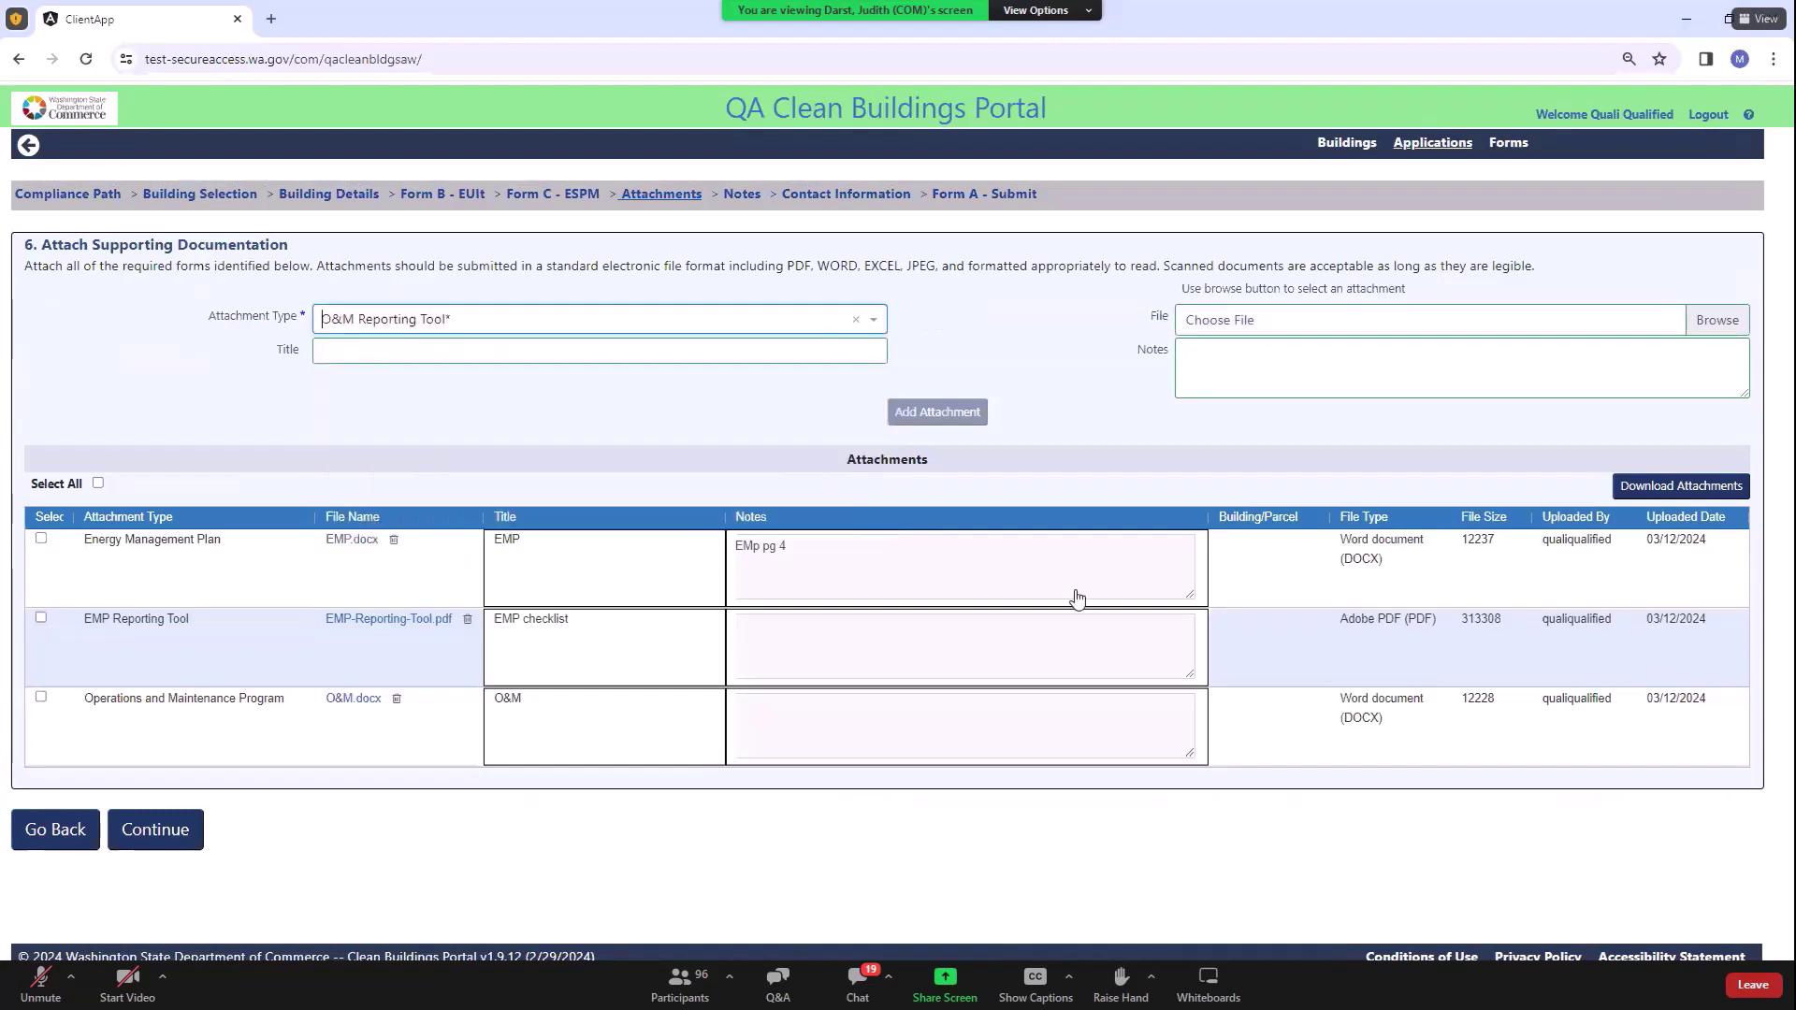
{"action": "left_click", "coordinate": [327, 348]}
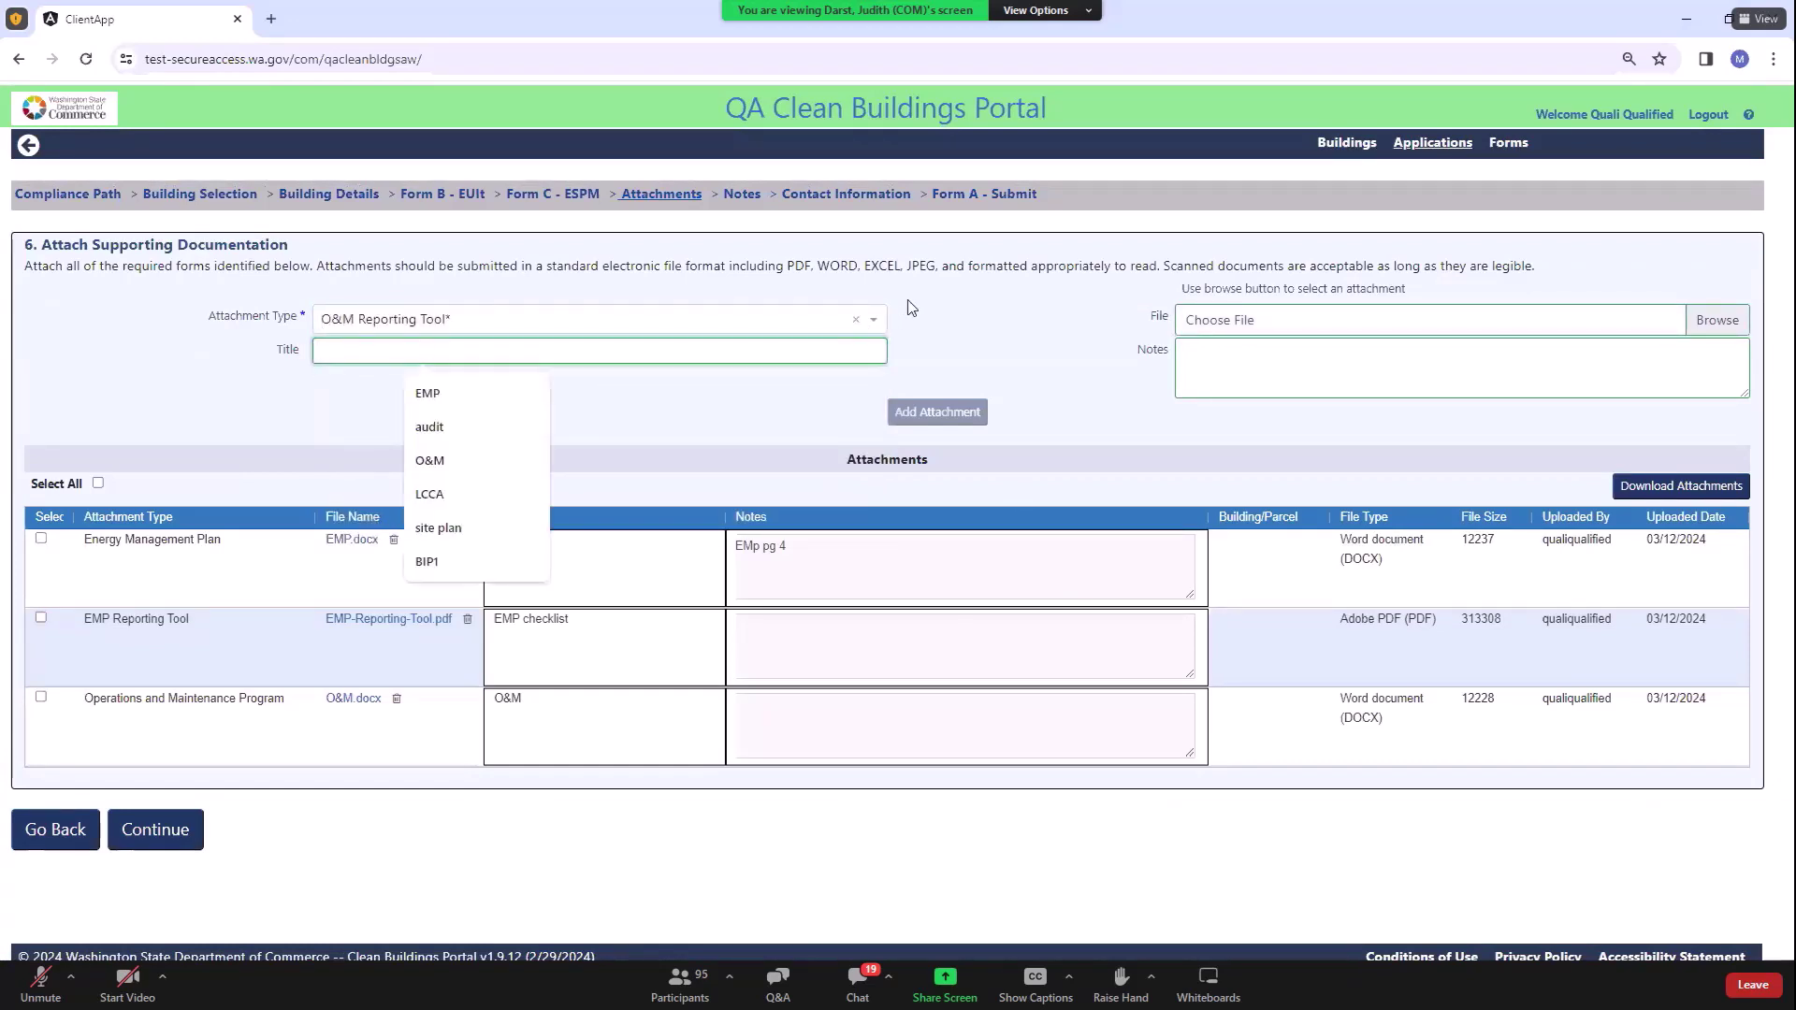
{"action": "left_click", "coordinate": [479, 464]}
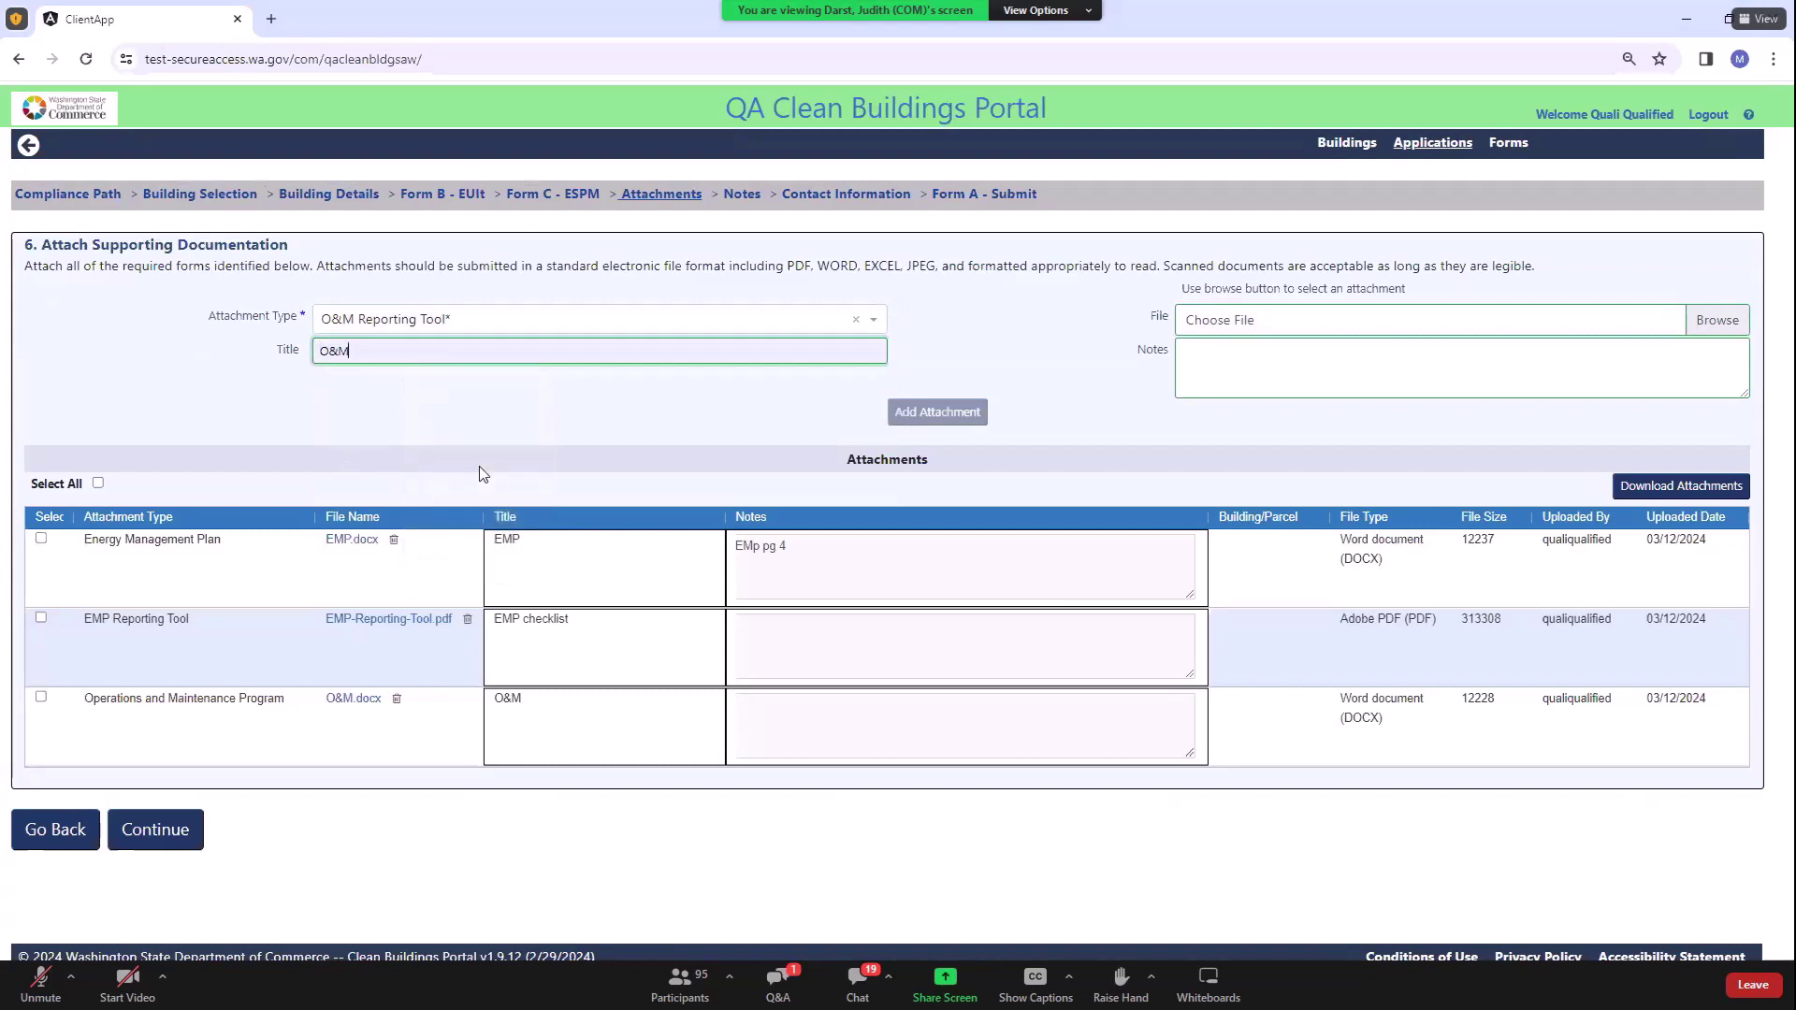
{"action": "type", "text": "checklist"}
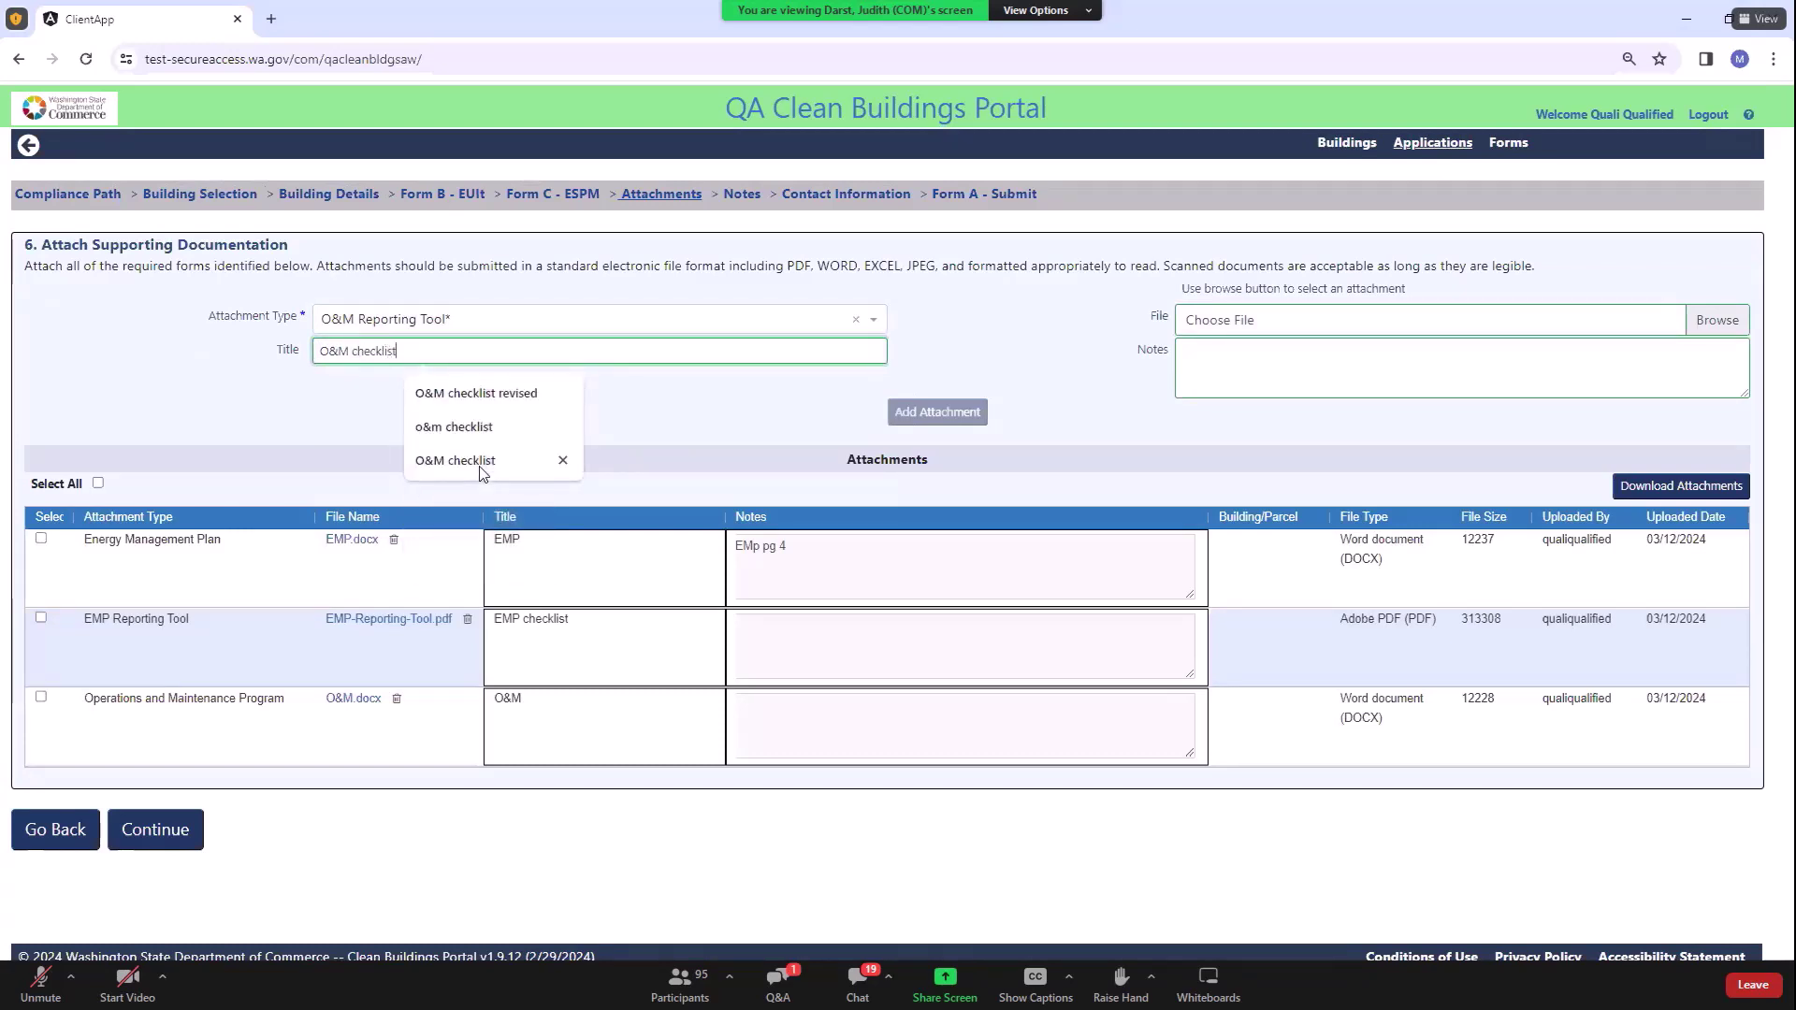
{"action": "left_click", "coordinate": [1718, 320]}
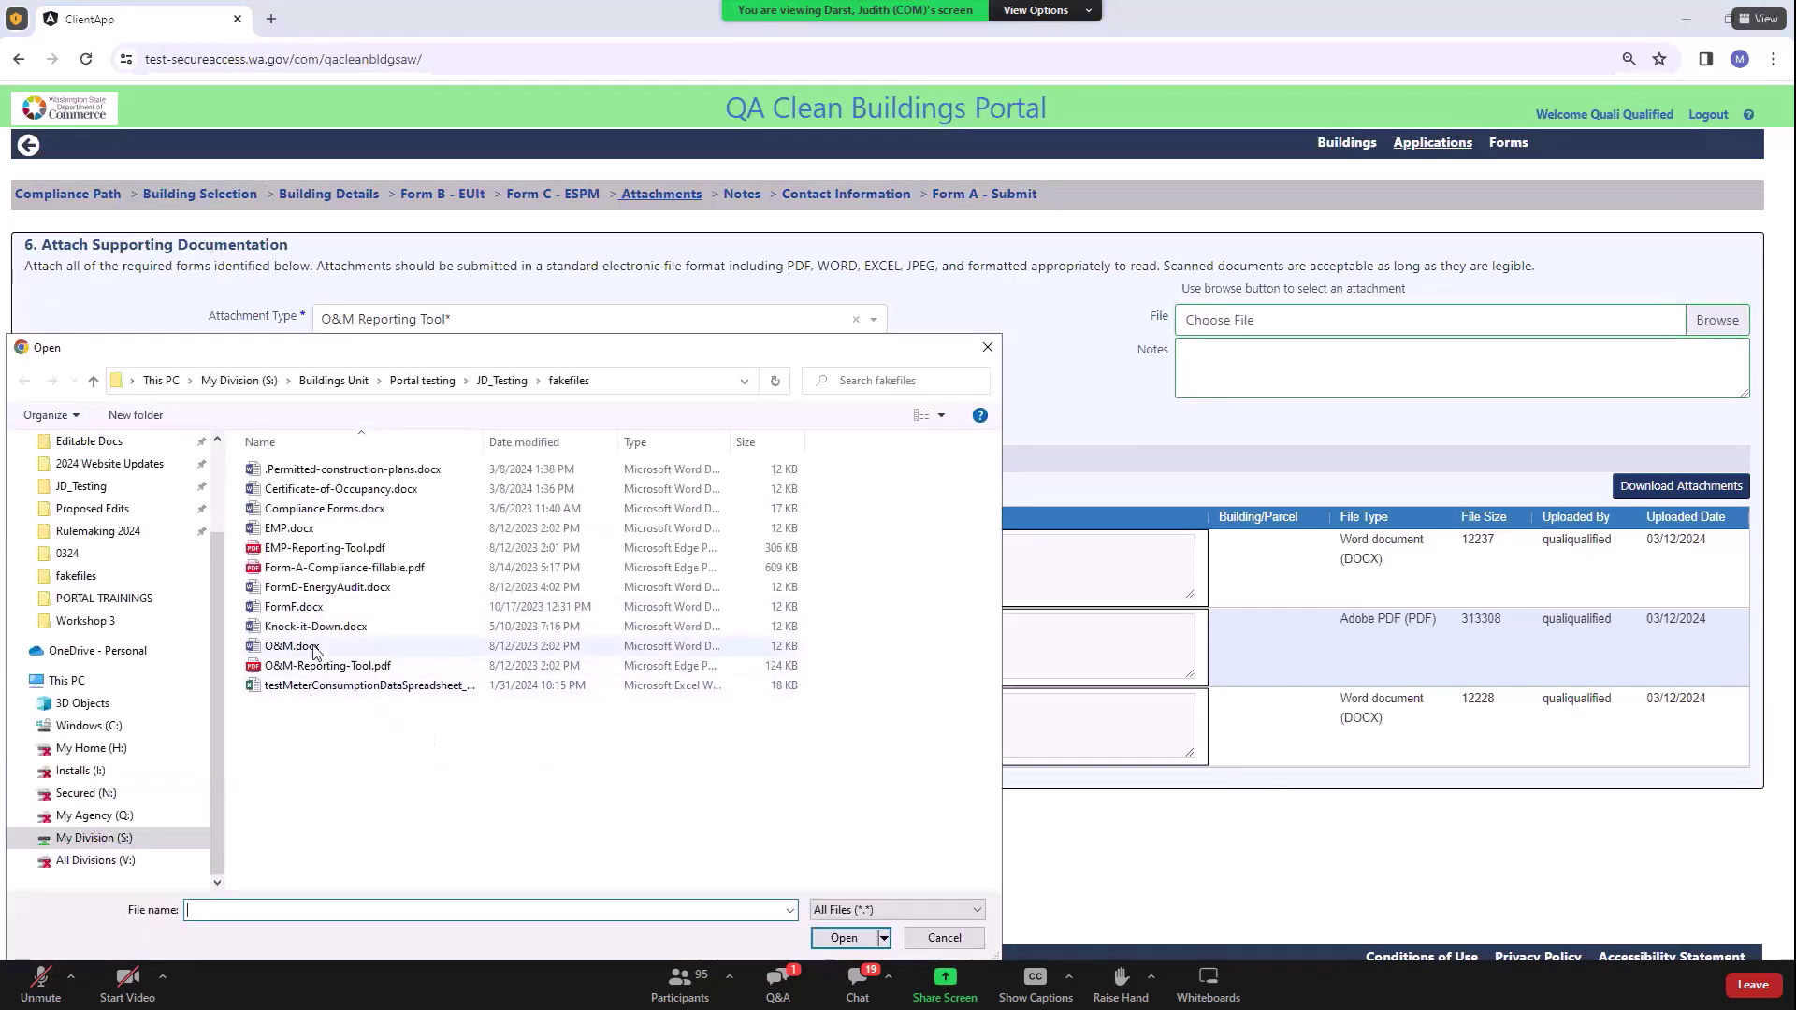
{"action": "left_click", "coordinate": [323, 666]}
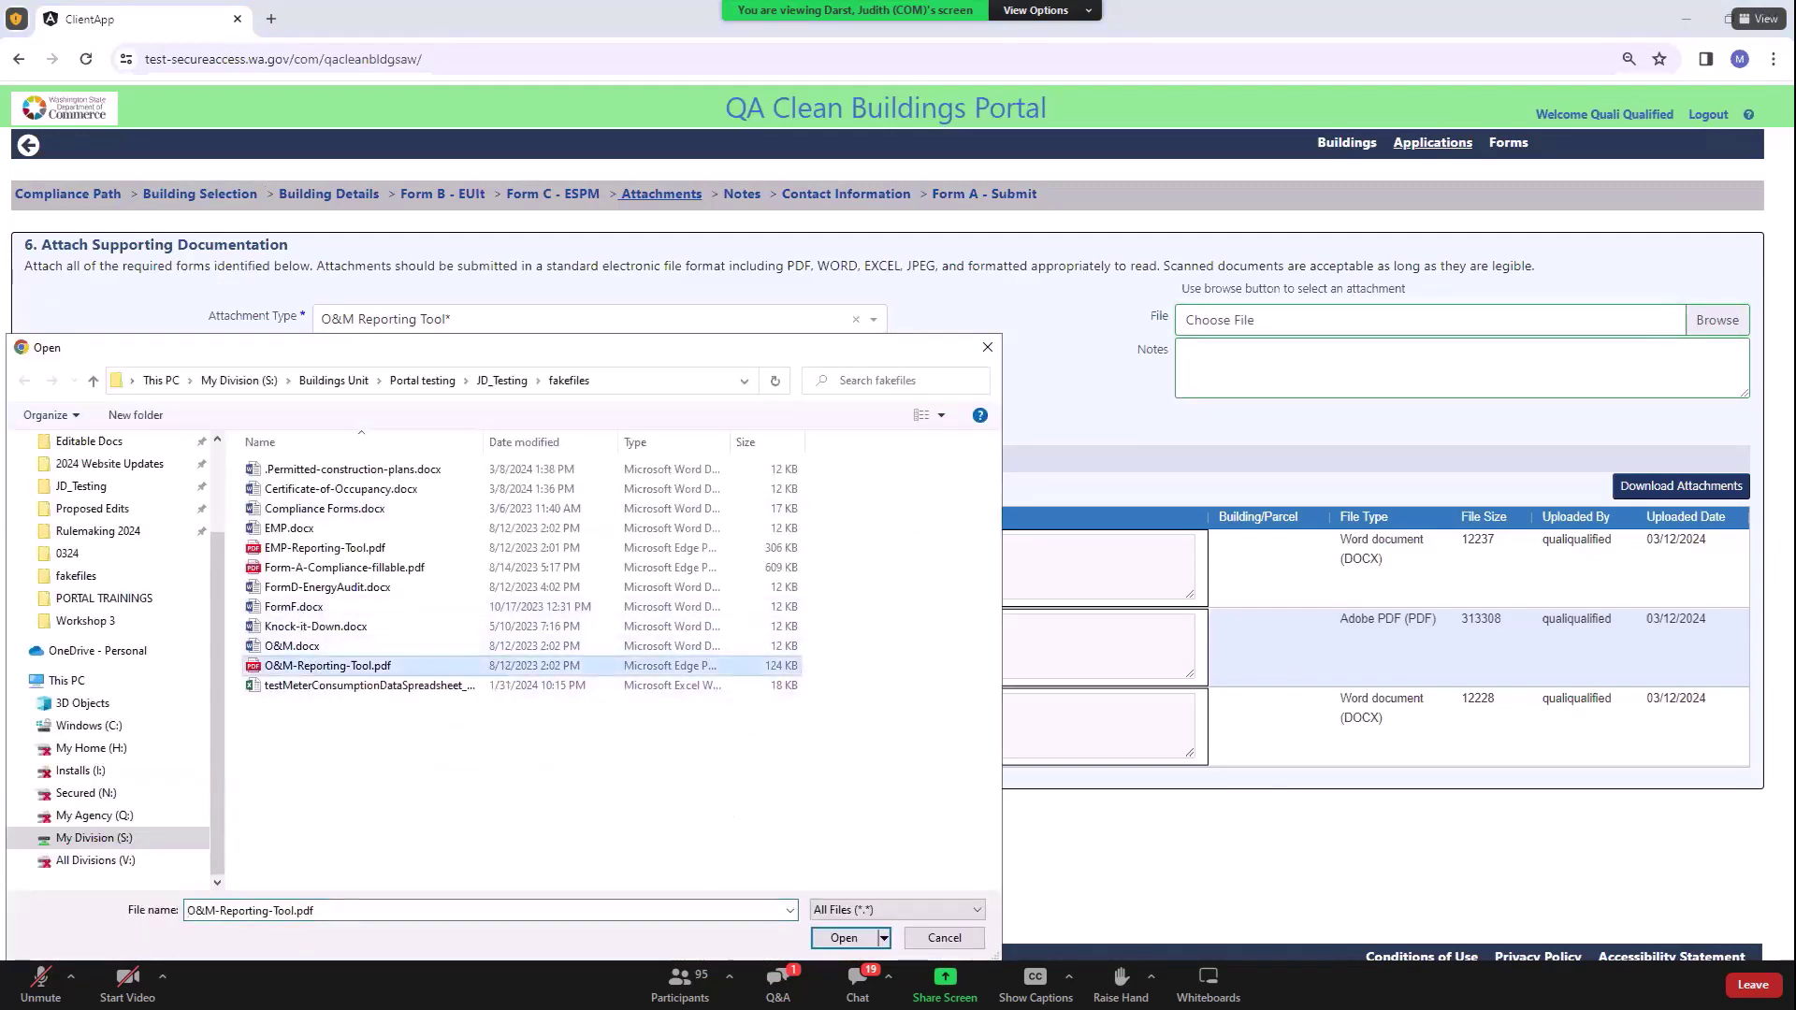
{"action": "left_click", "coordinate": [843, 939]}
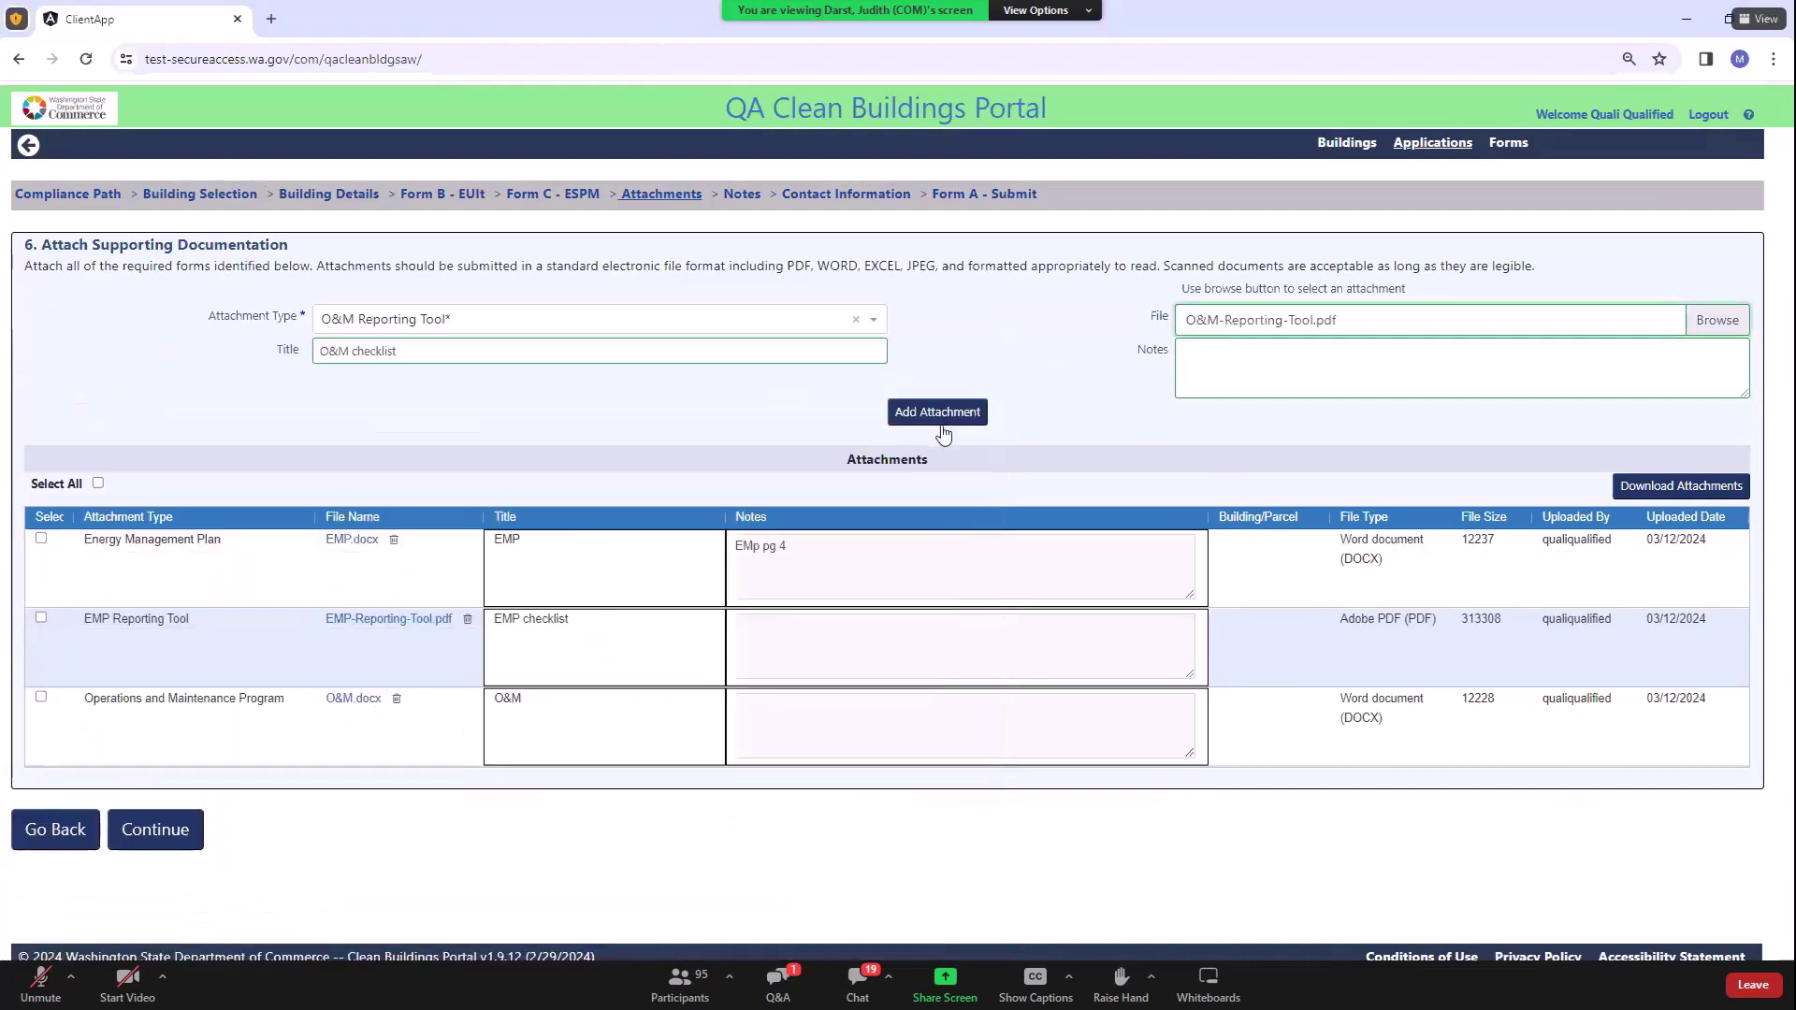
{"action": "left_click", "coordinate": [942, 419]}
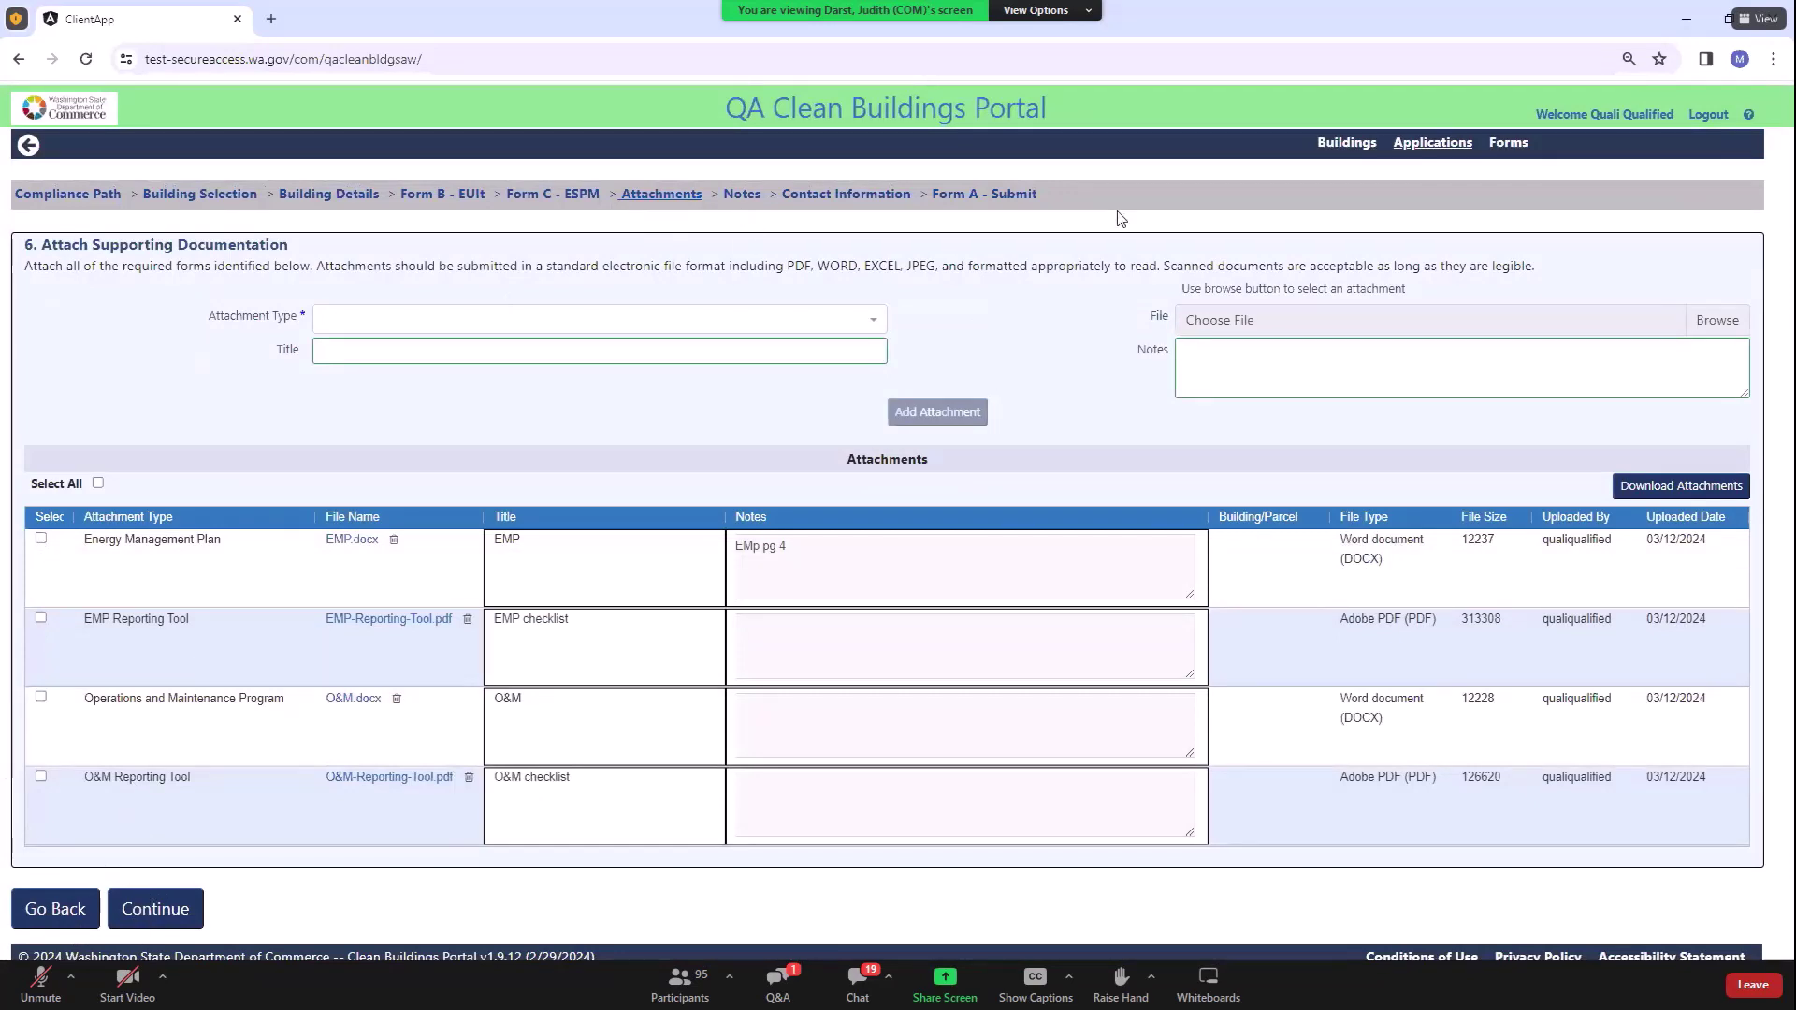
Step: Open the Form A summary and review the files listed for the required attachments
{"action": "left_click", "coordinate": [997, 196]}
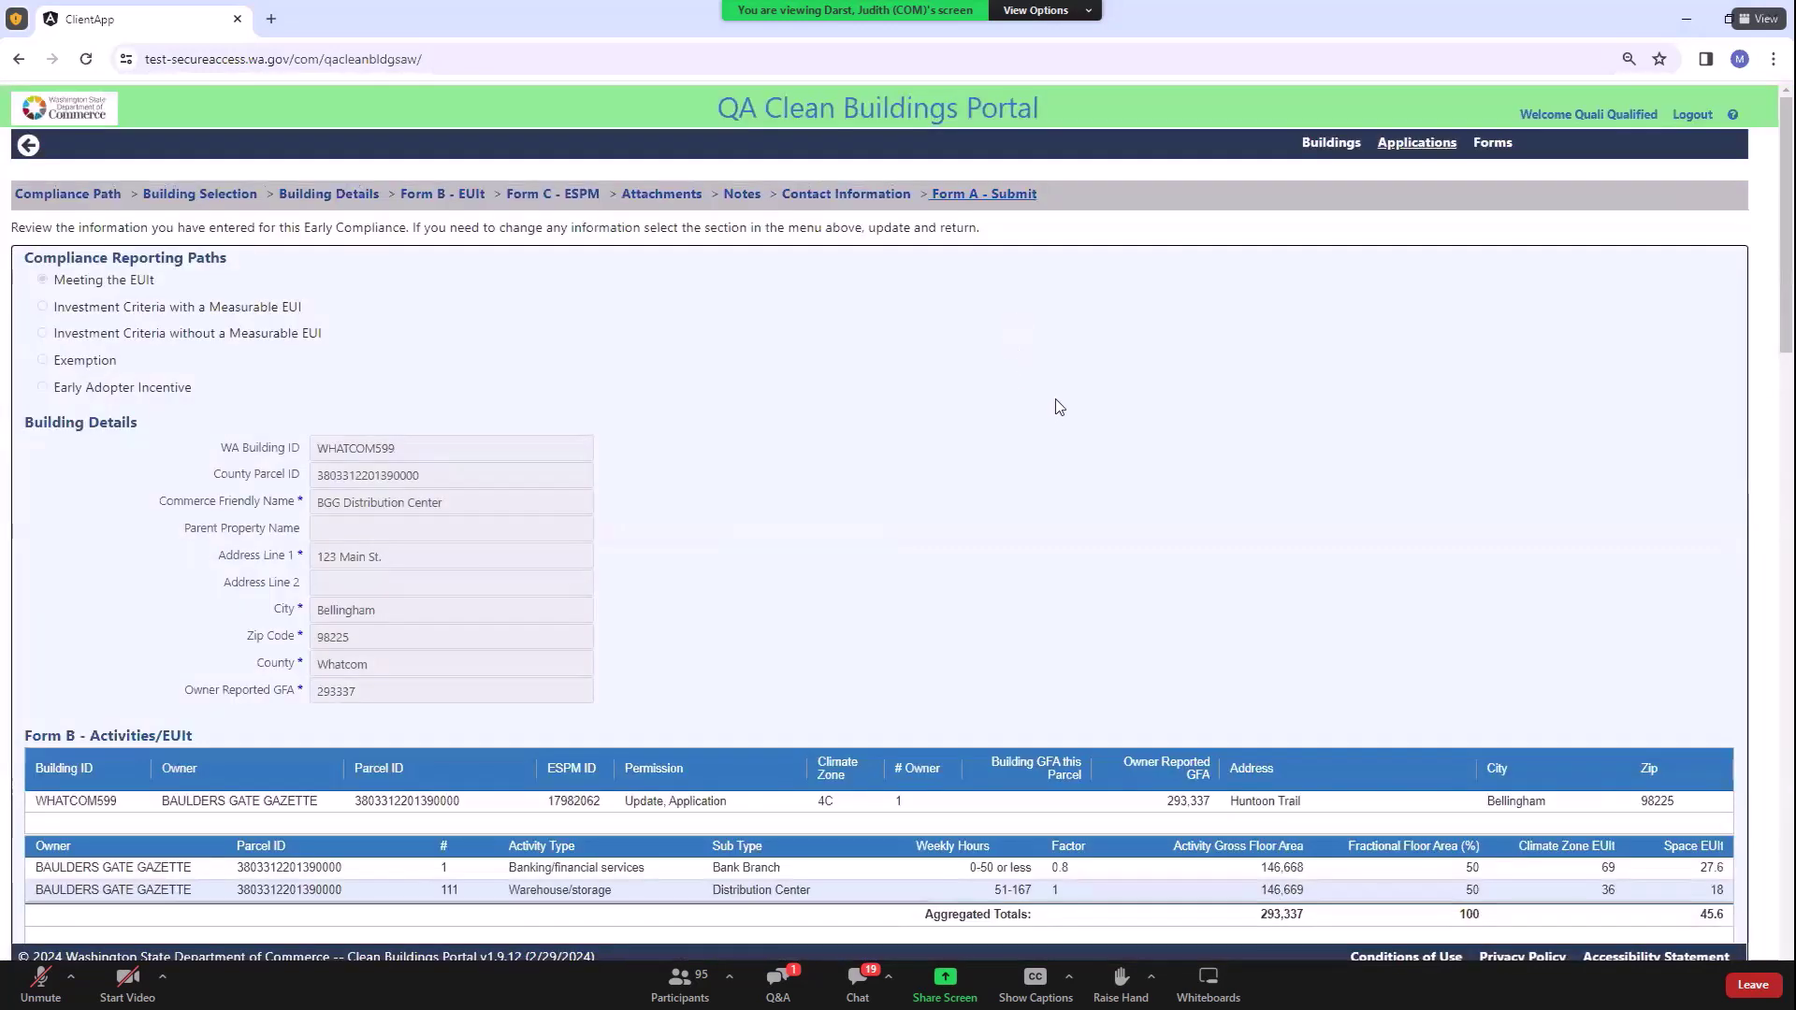
{"action": "scroll", "coordinate": [1054, 412], "scroll_direction": "down", "scroll_amount": 2}
{"action": "scroll", "coordinate": [1055, 412], "scroll_direction": "down", "scroll_amount": 8}
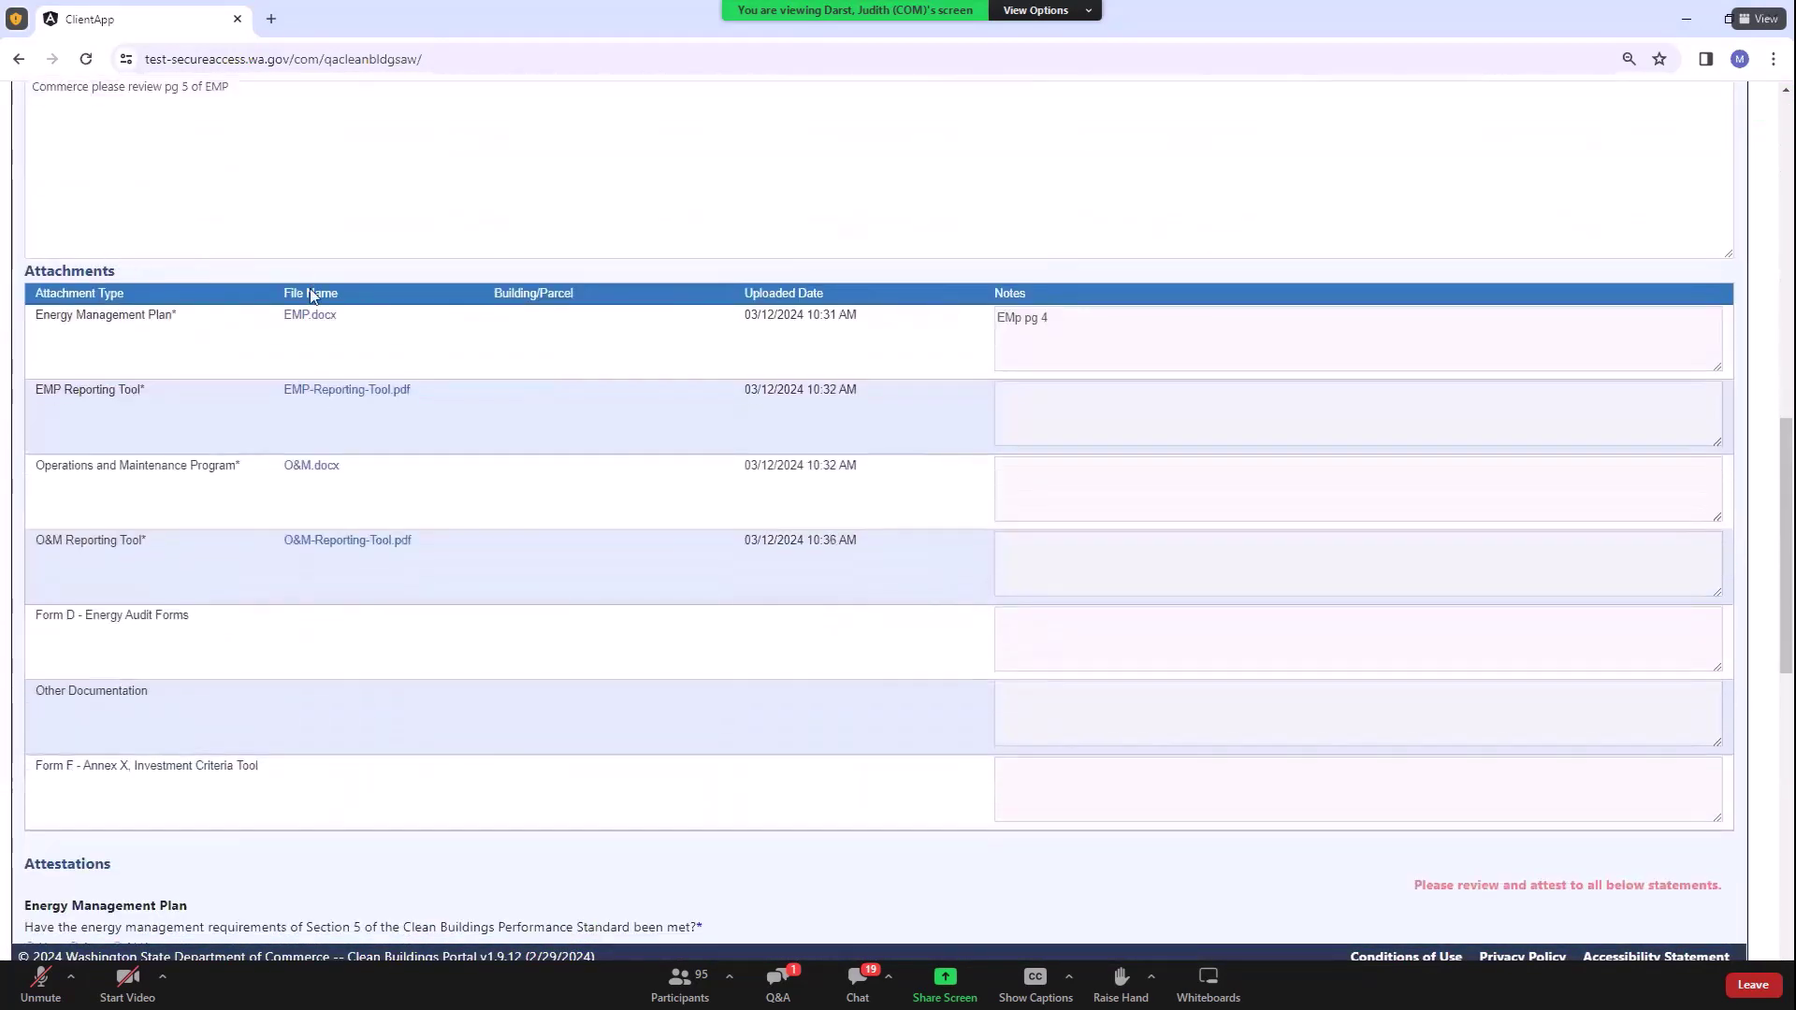
{"action": "scroll", "coordinate": [788, 589], "scroll_direction": "down", "scroll_amount": 2}
{"action": "scroll", "coordinate": [788, 589], "scroll_direction": "down", "scroll_amount": 1}
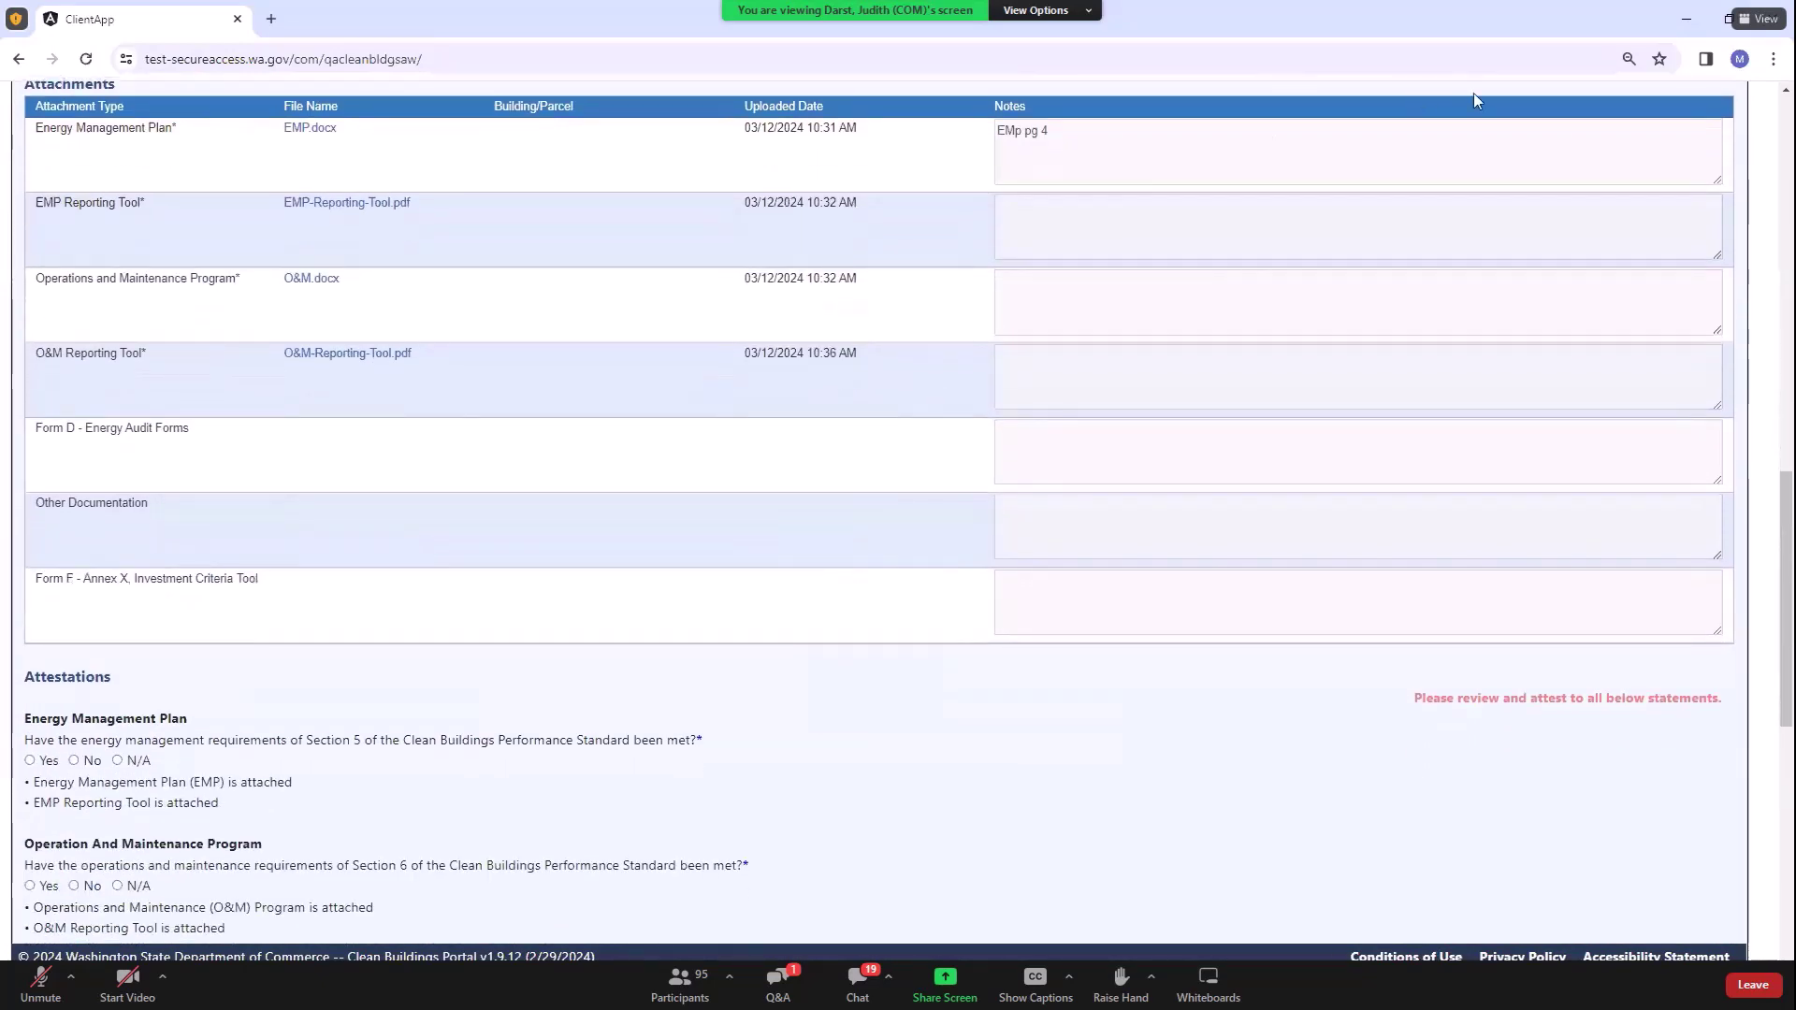
{"action": "scroll", "coordinate": [1492, 722], "scroll_direction": "down", "scroll_amount": 2}
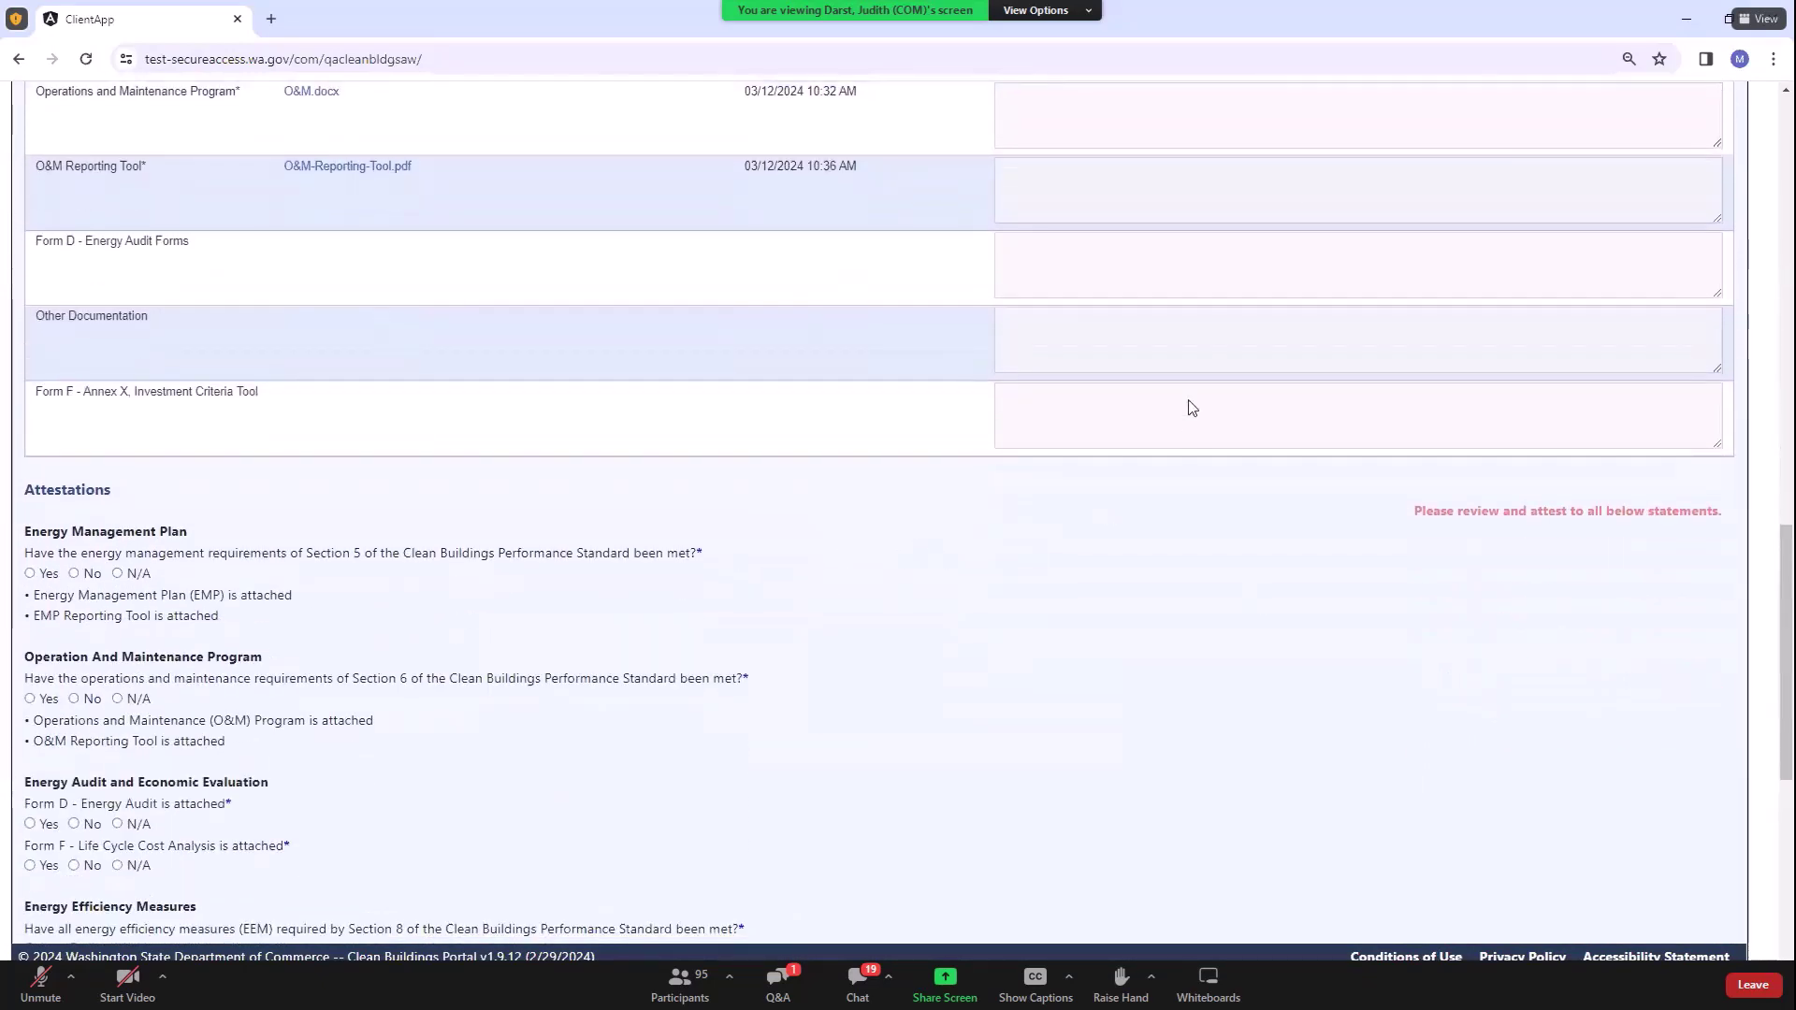
{"action": "scroll", "coordinate": [1435, 303], "scroll_direction": "up", "scroll_amount": 1}
{"action": "scroll", "coordinate": [1434, 303], "scroll_direction": "up", "scroll_amount": 4}
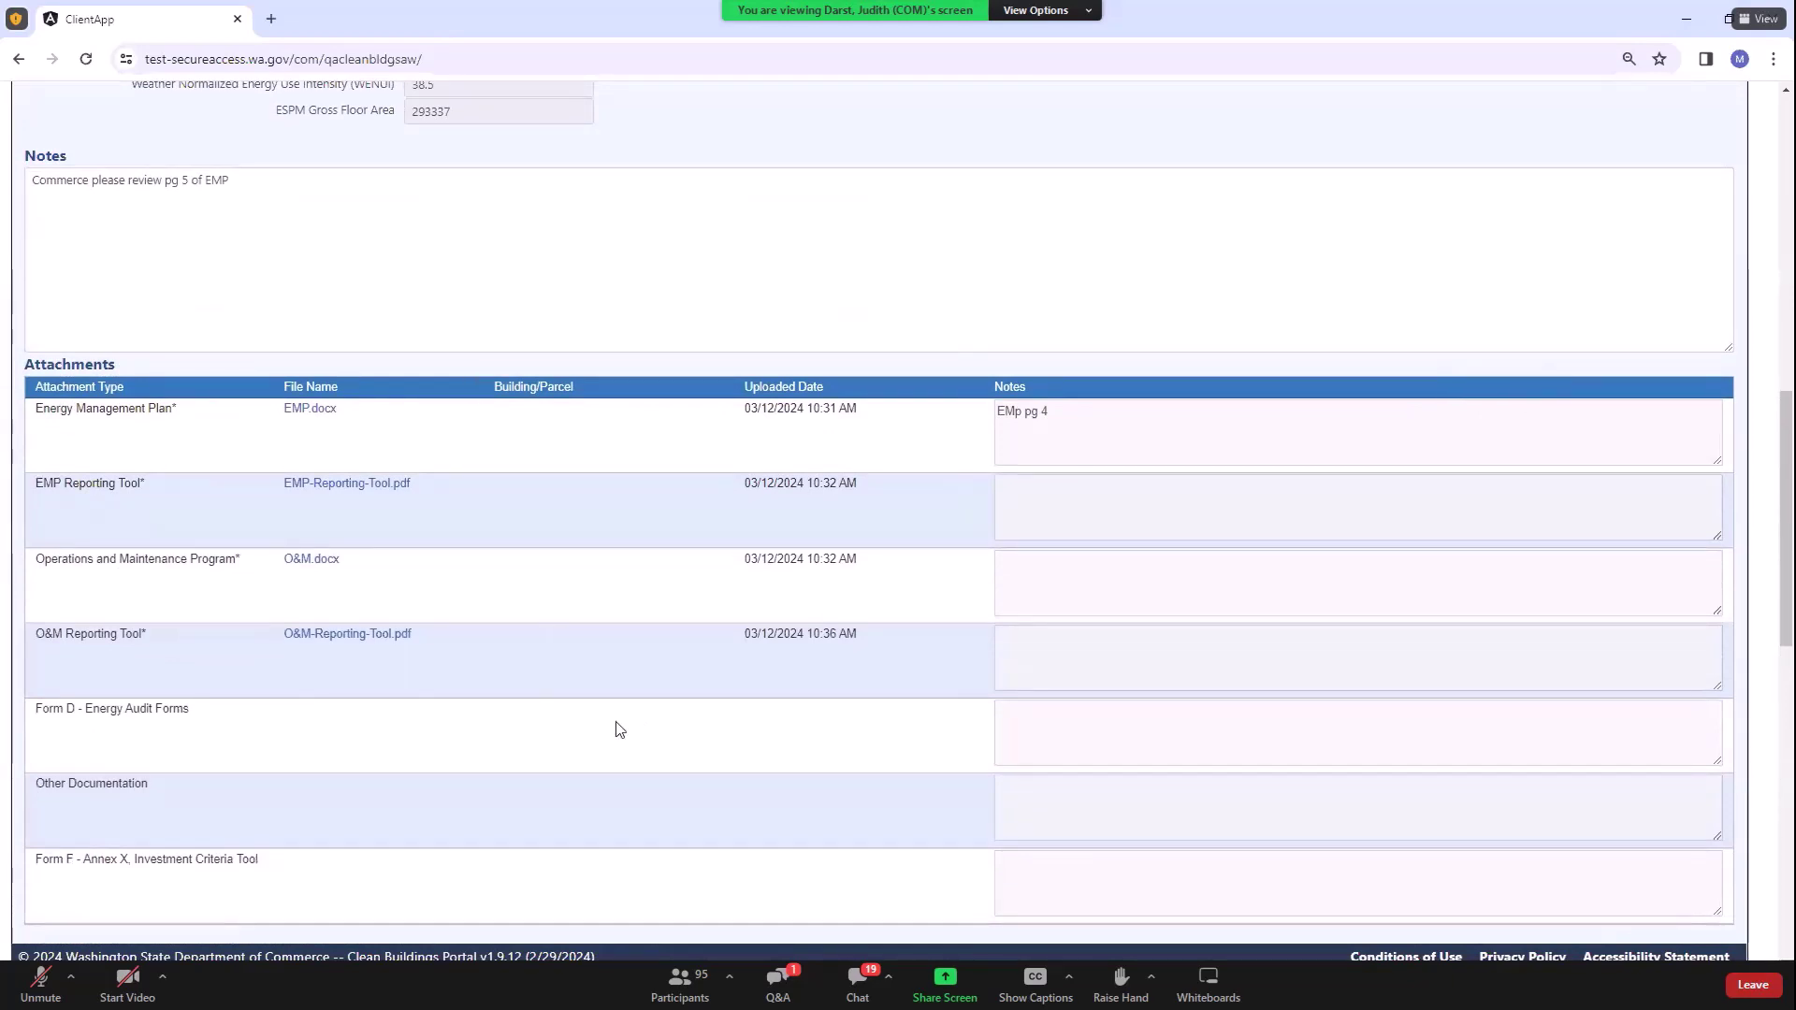
Step: Attest Yes for Energy Management Plan, Operation and Maintenance Program and Energy Efficiency Measures, and N/A for Form D, Form F and Implementation and Verification
{"action": "scroll", "coordinate": [826, 694], "scroll_direction": "down", "scroll_amount": 4}
{"action": "scroll", "coordinate": [824, 690], "scroll_direction": "down", "scroll_amount": 5}
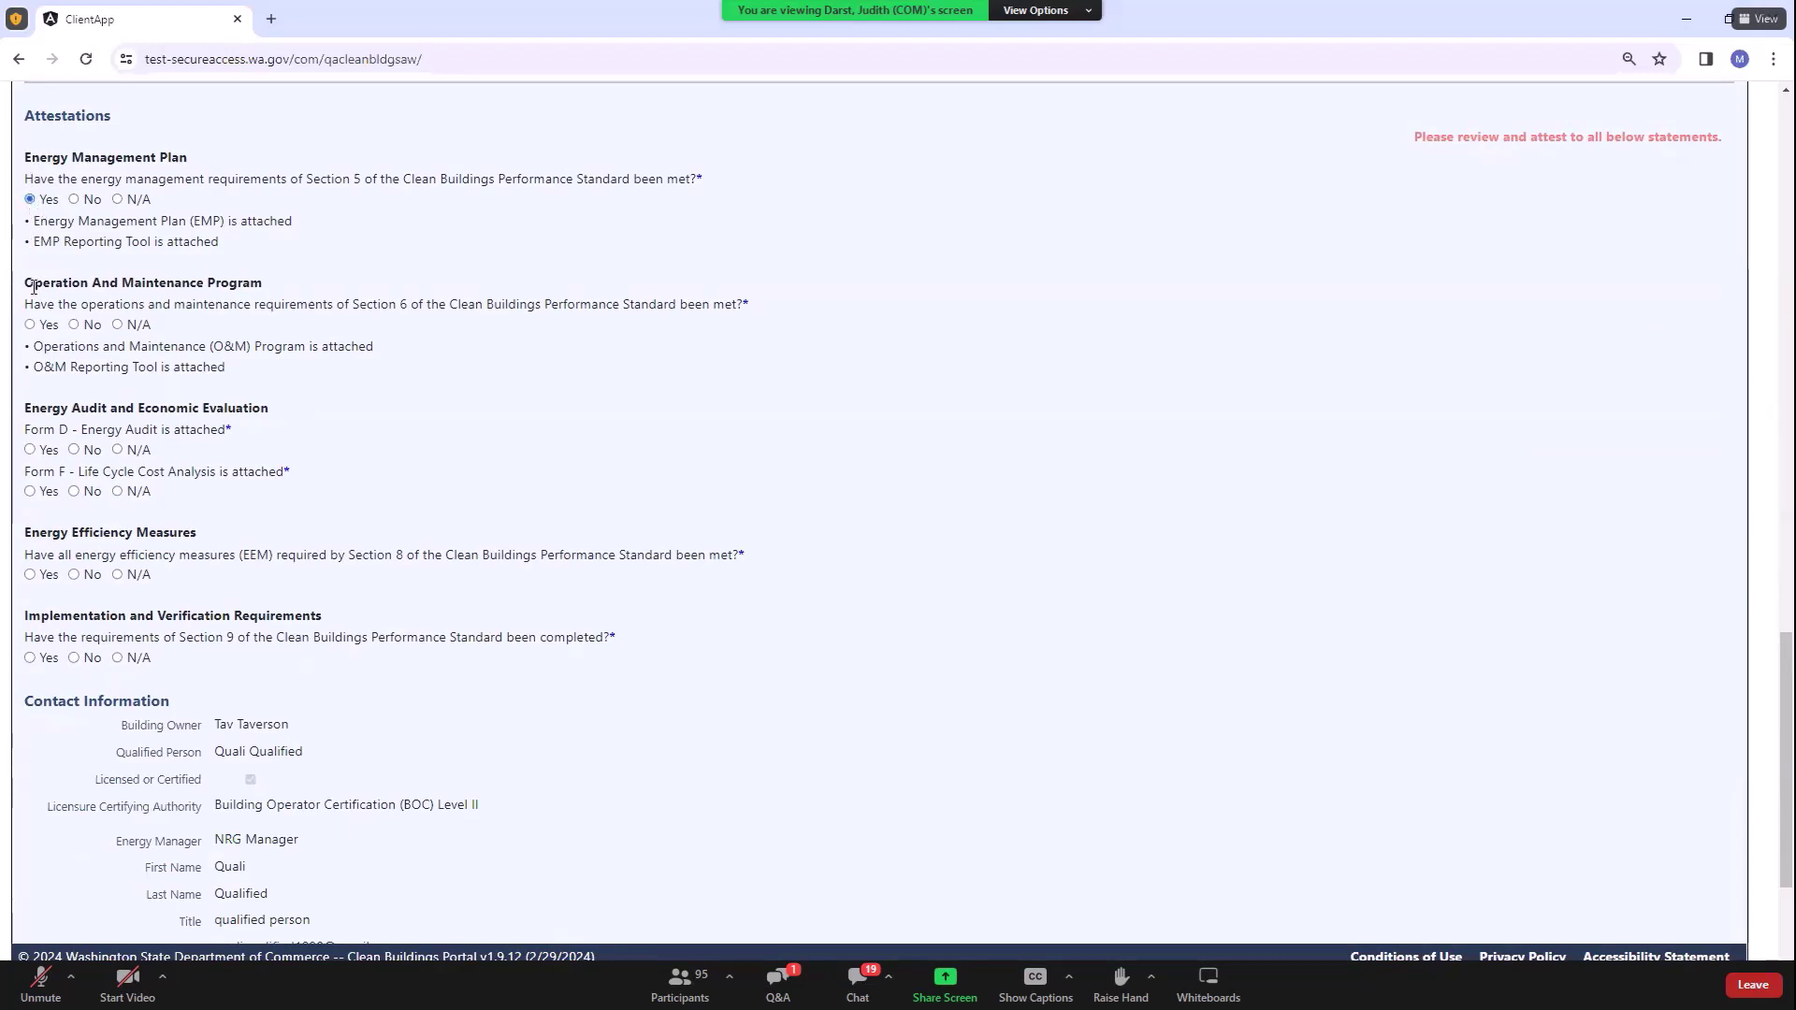
{"action": "left_click", "coordinate": [30, 324]}
{"action": "left_click", "coordinate": [118, 451]}
{"action": "left_click", "coordinate": [118, 492]}
{"action": "scroll", "coordinate": [118, 496], "scroll_direction": "down", "scroll_amount": 2}
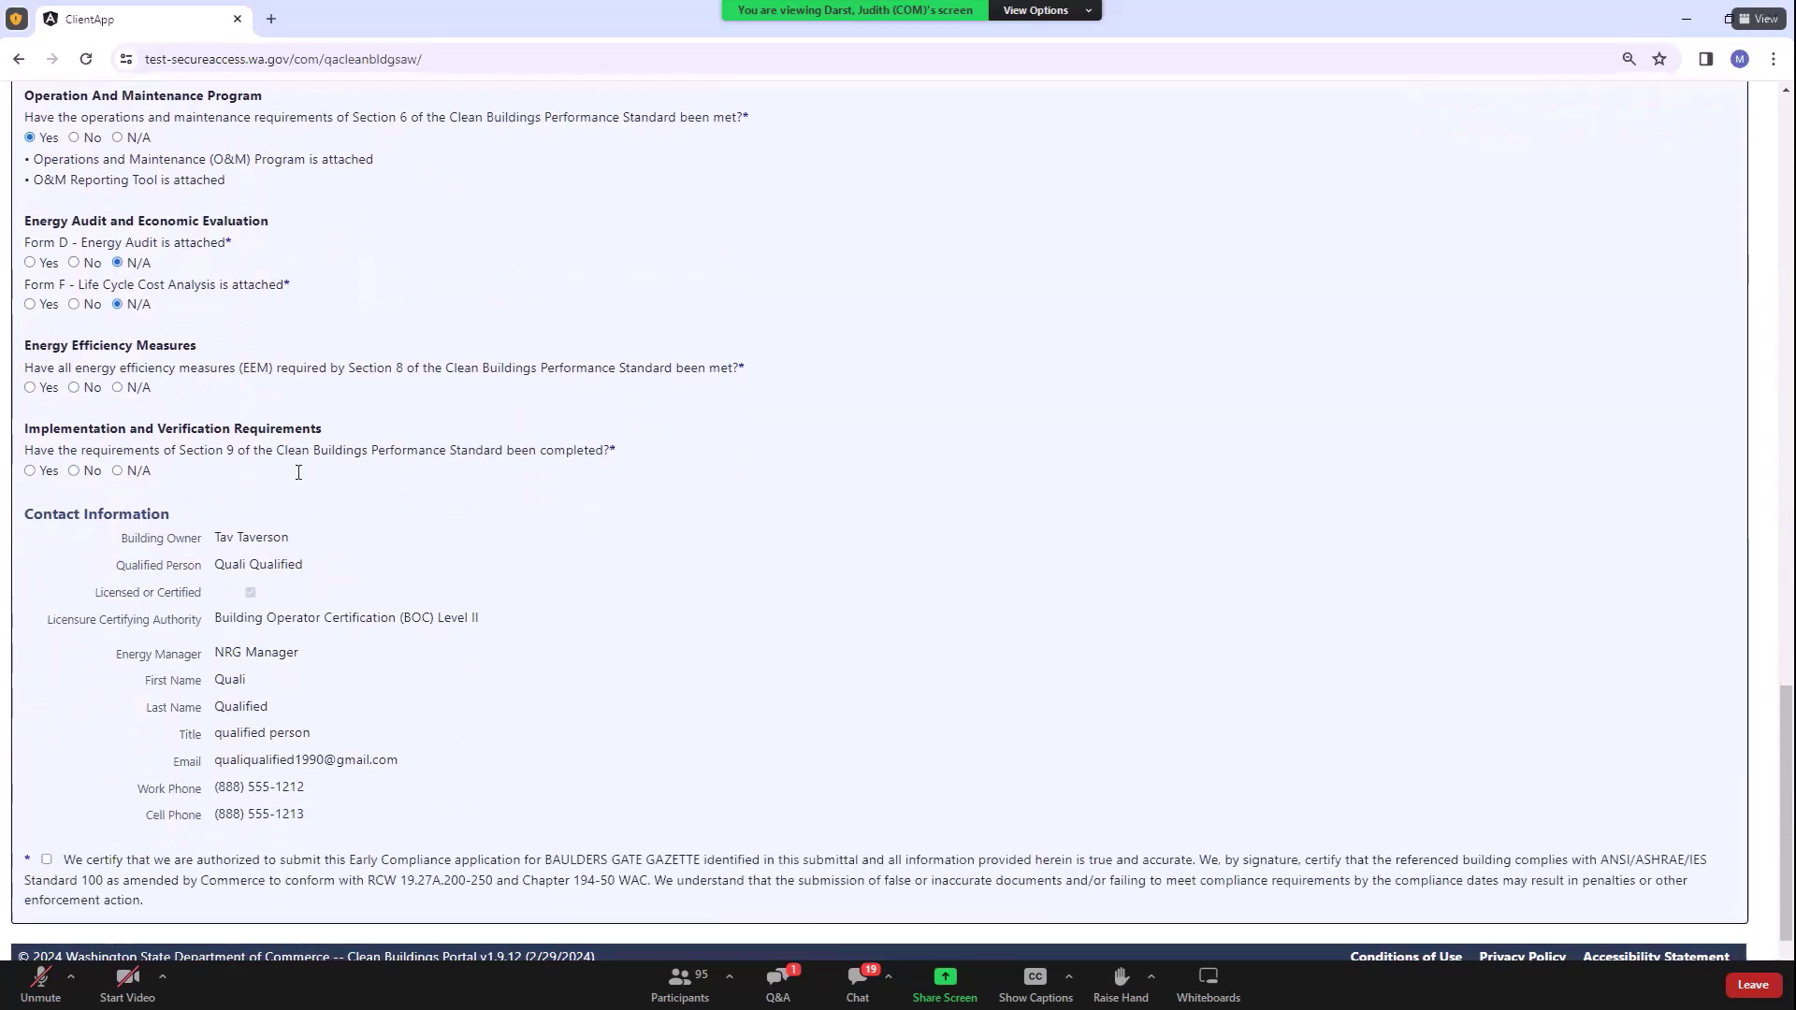
{"action": "left_click", "coordinate": [32, 388]}
{"action": "left_click", "coordinate": [118, 472]}
Step: Accept the certification statement and submit the Early Compliance application
{"action": "scroll", "coordinate": [514, 510], "scroll_direction": "down", "scroll_amount": 1}
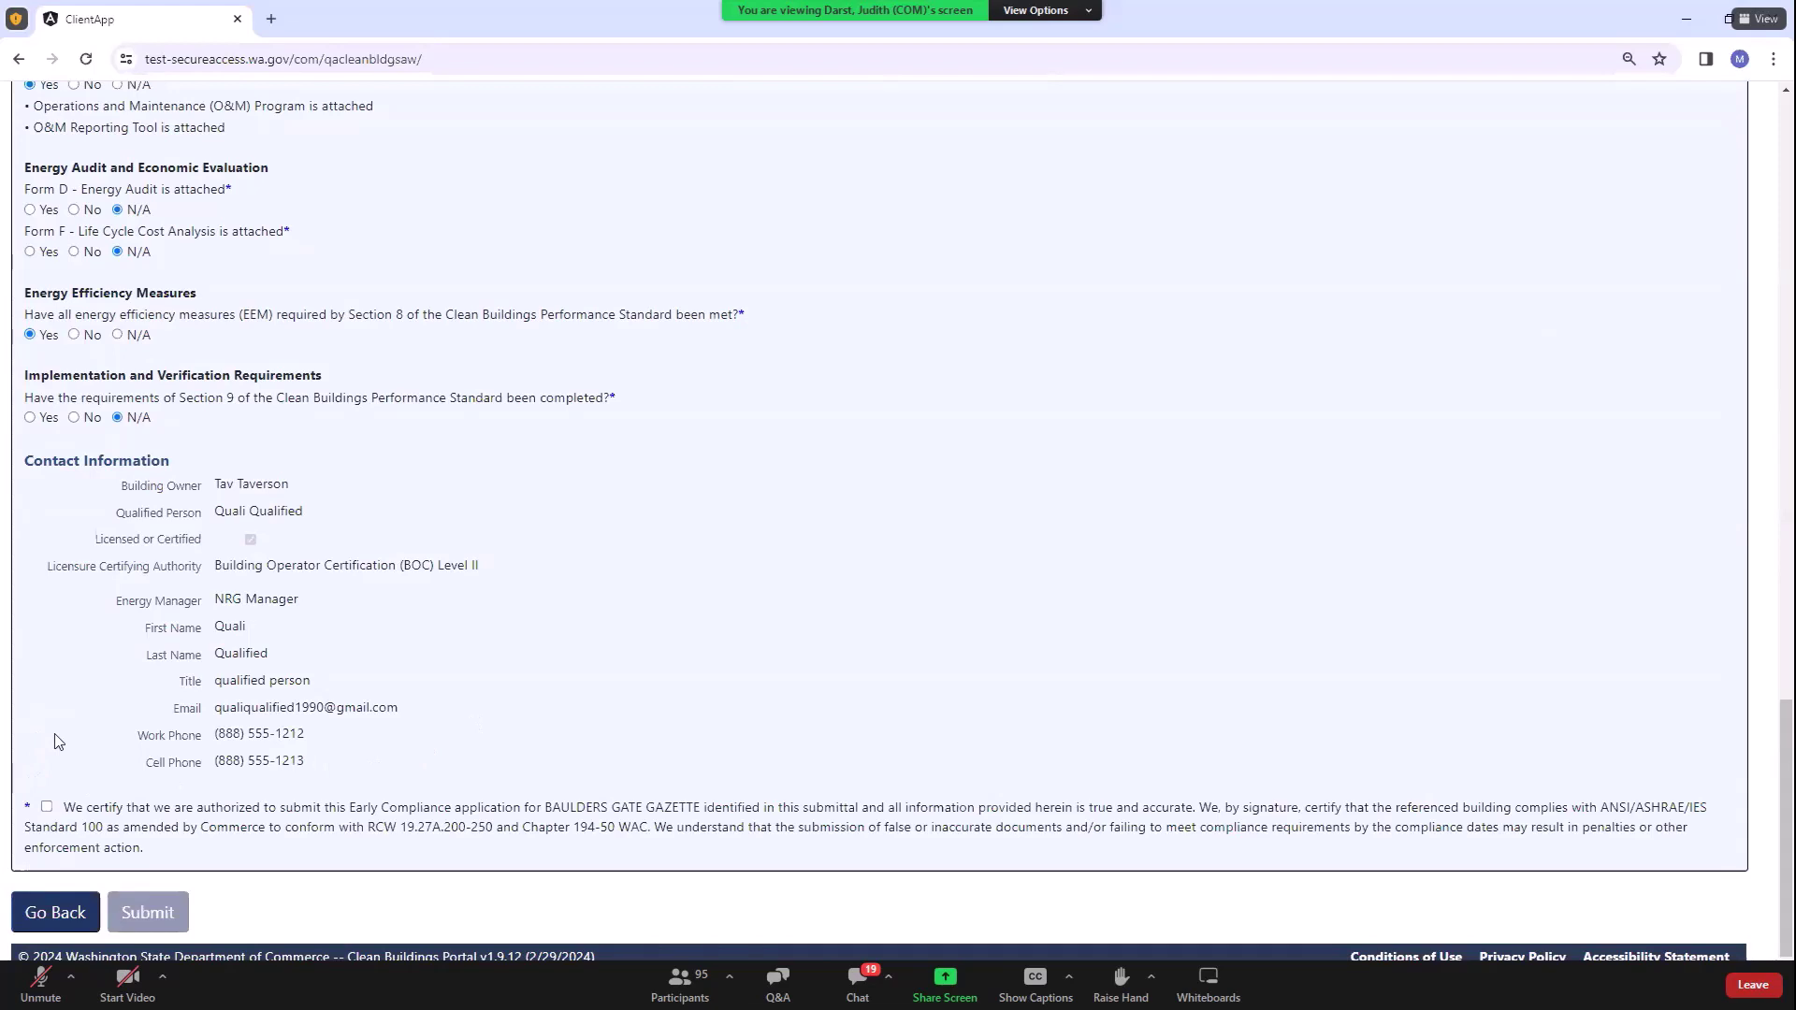
{"action": "left_click", "coordinate": [48, 806]}
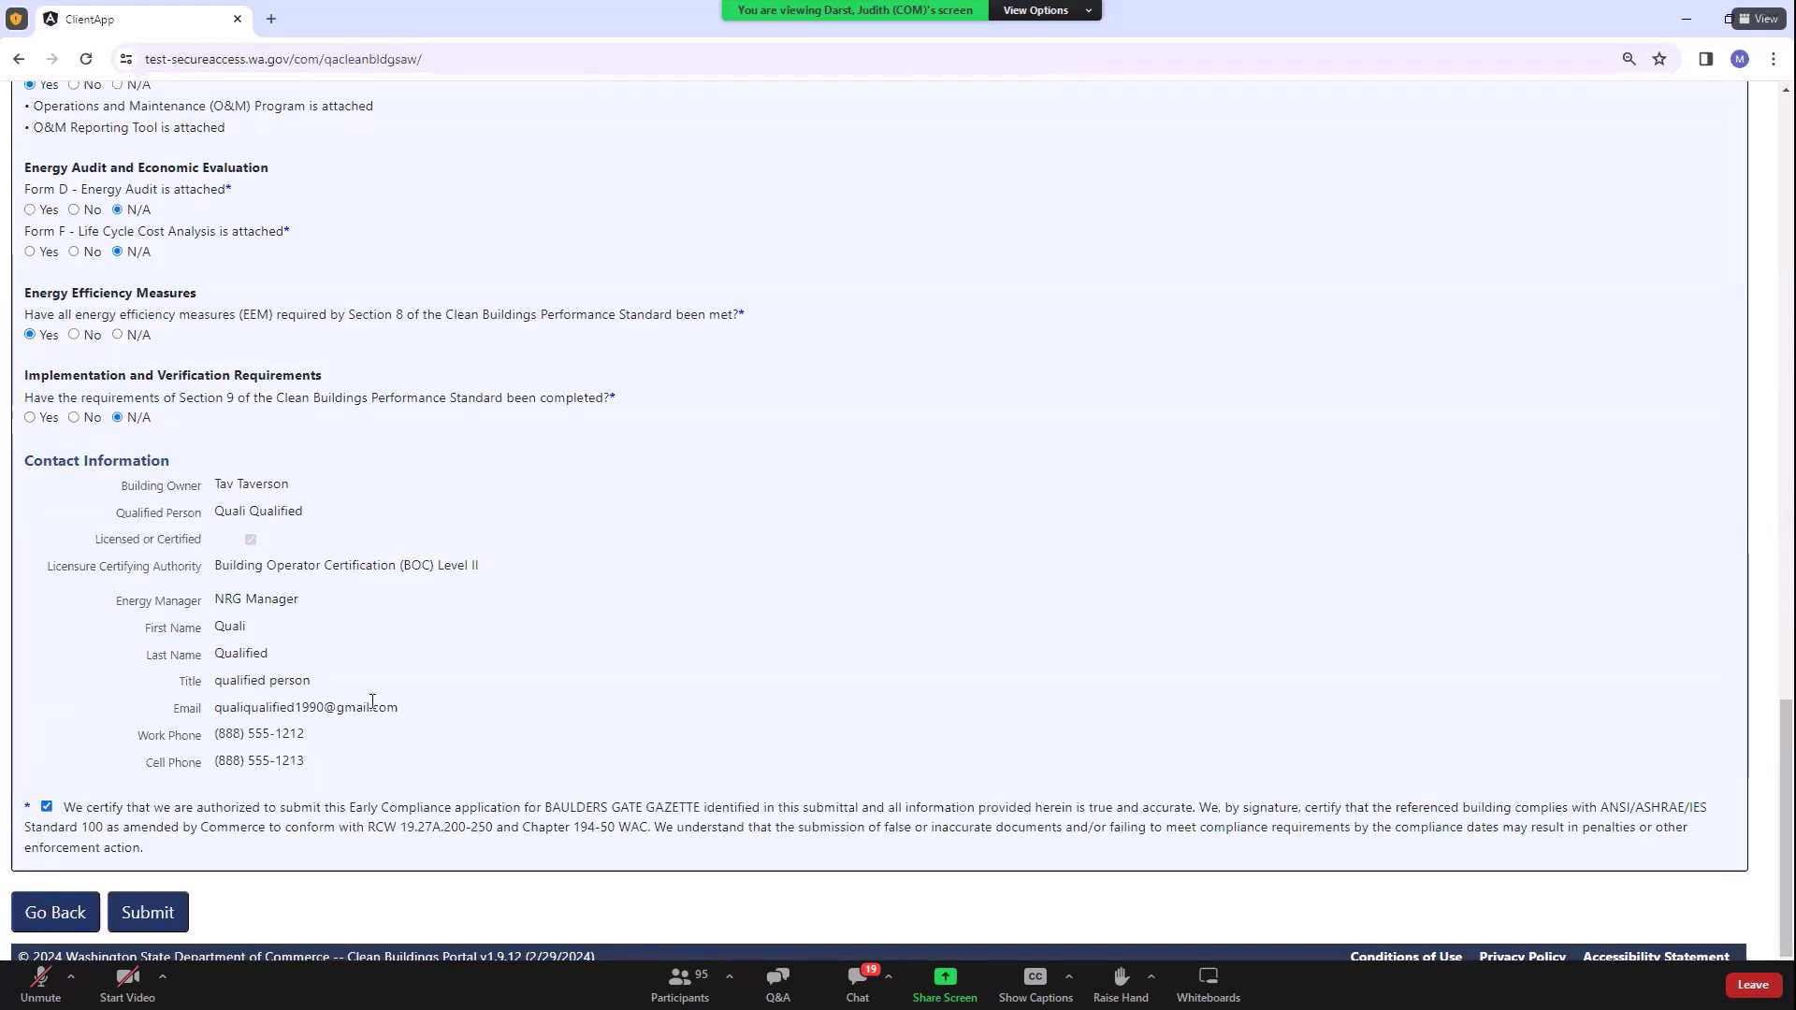
{"action": "left_click", "coordinate": [155, 915]}
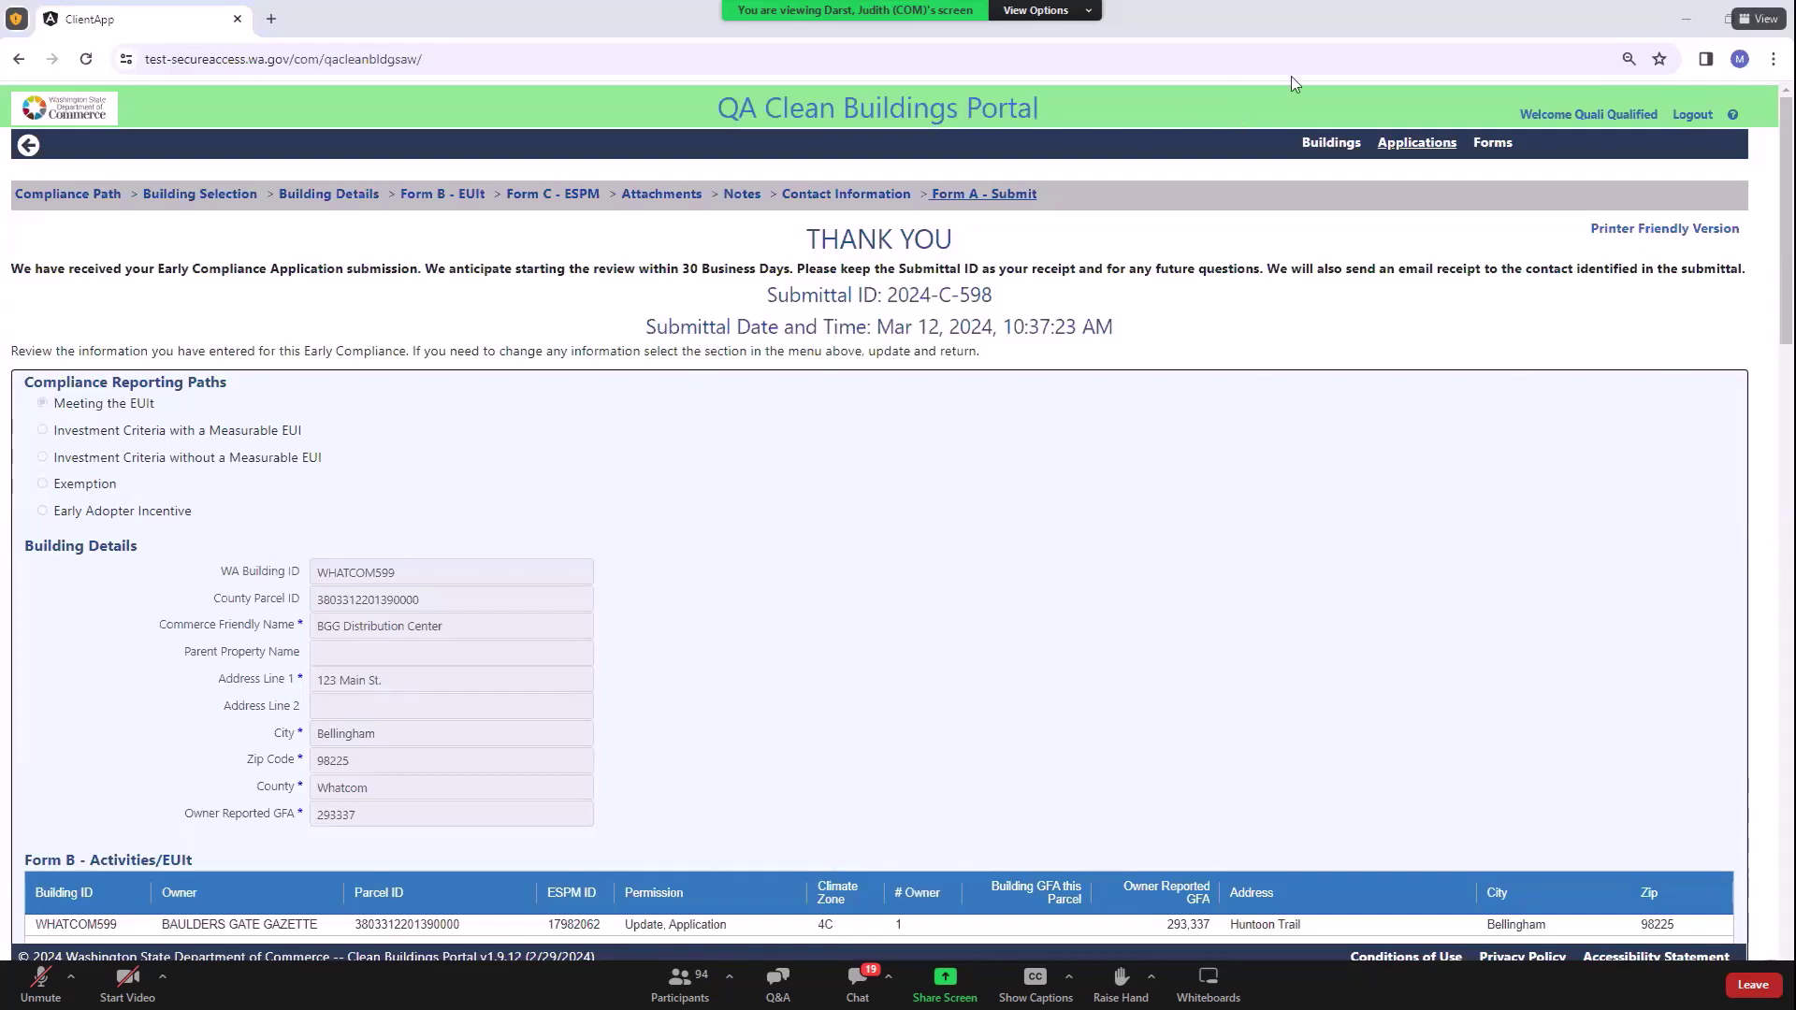
Step: Start a new Form H - Exemption application for building WHATCOM598 and continue to the exemption details
{"action": "left_click", "coordinate": [1420, 145]}
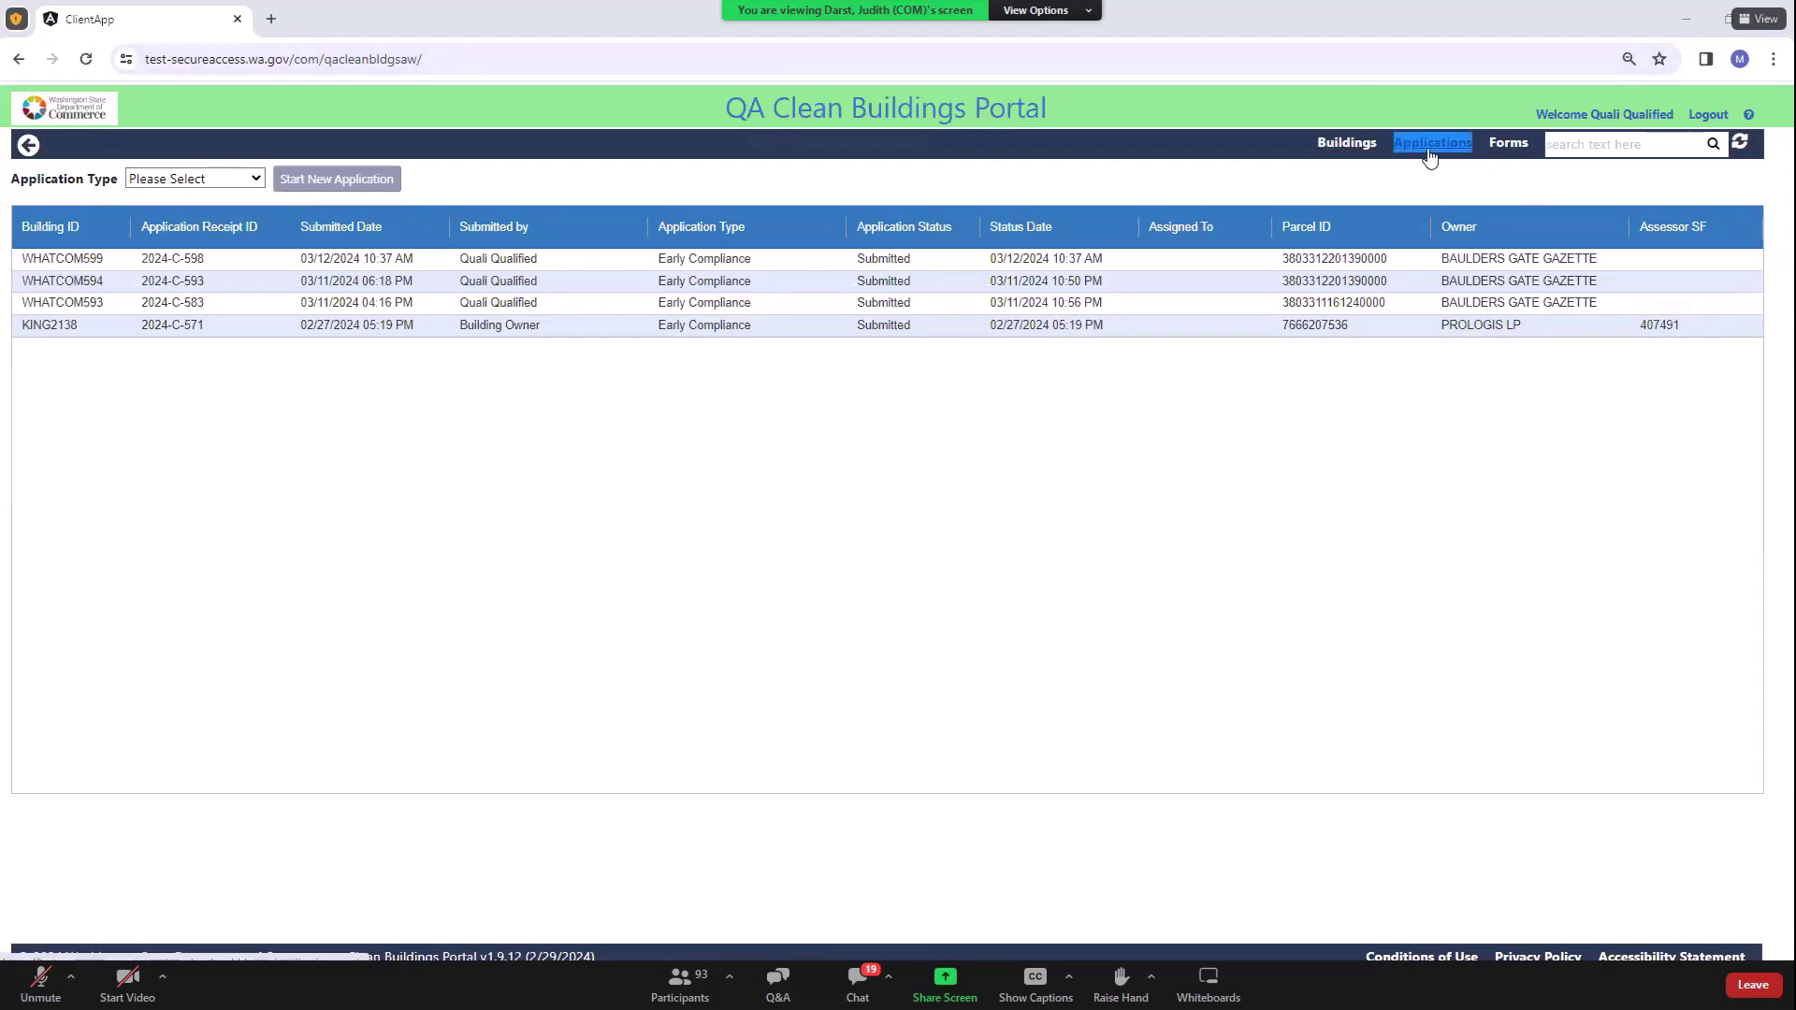
{"action": "left_click", "coordinate": [264, 180]}
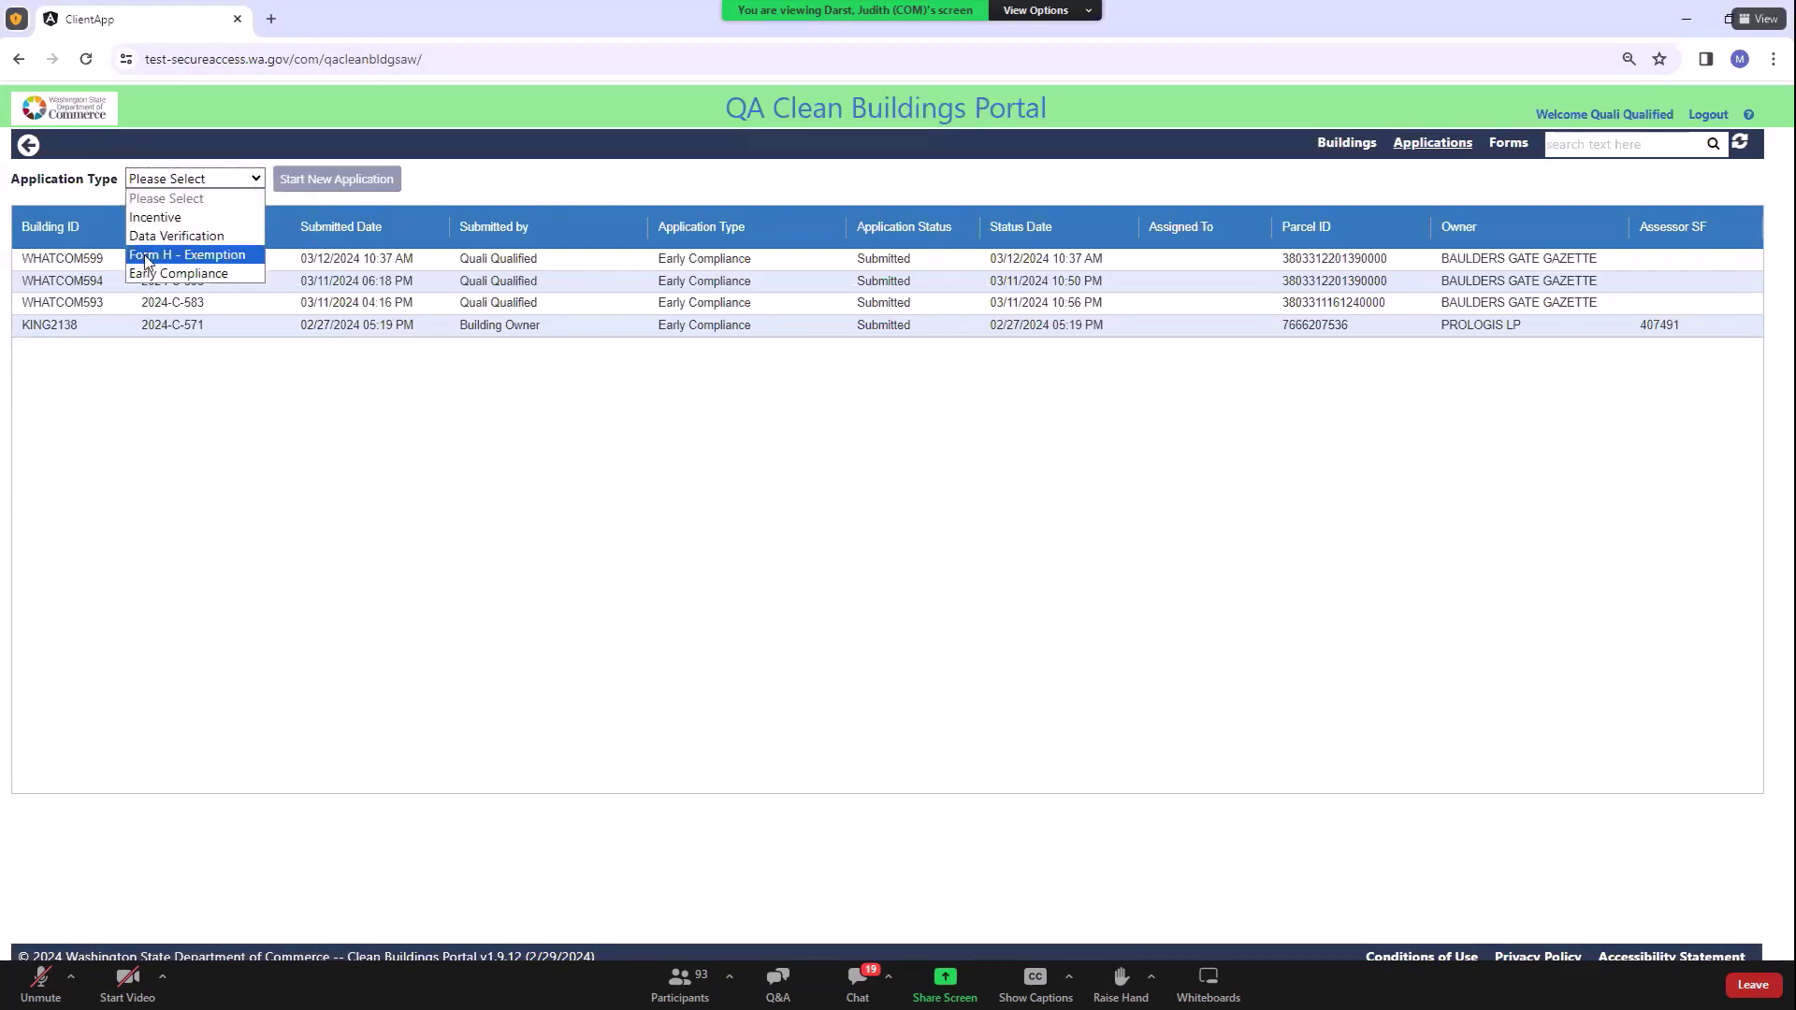
{"action": "left_click", "coordinate": [181, 257]}
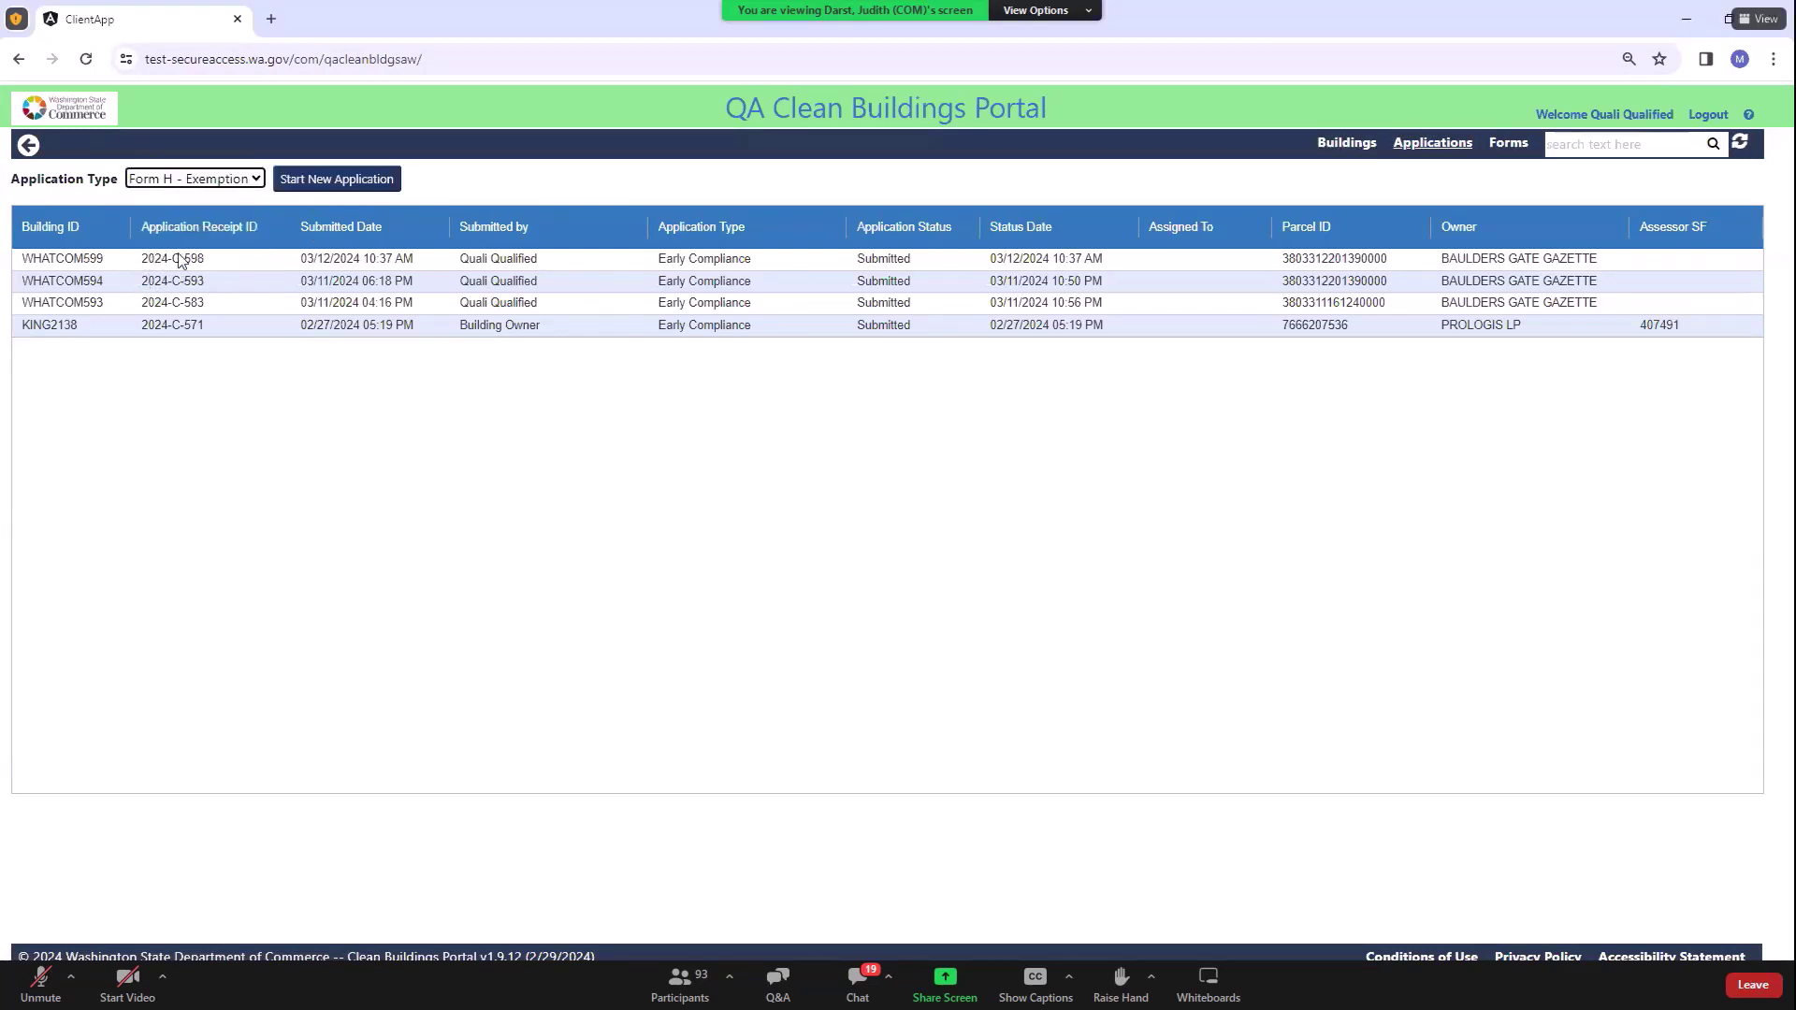
{"action": "left_click", "coordinate": [333, 179]}
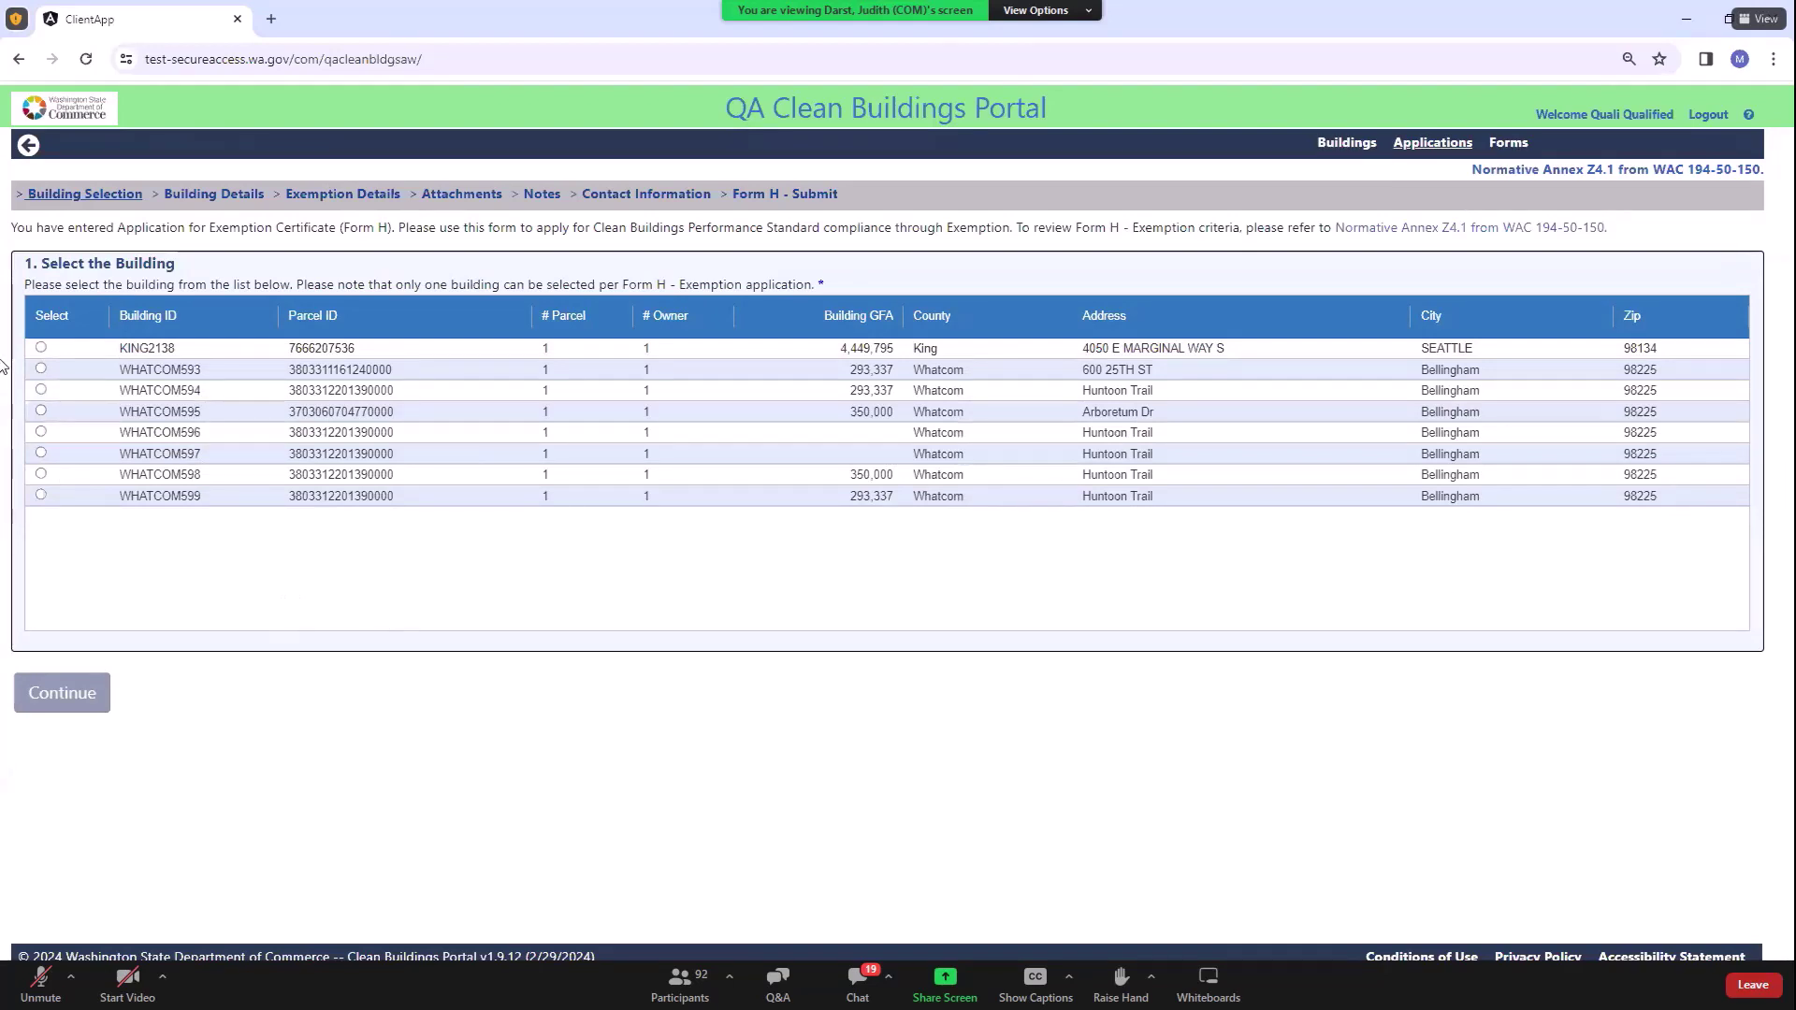
{"action": "left_click", "coordinate": [40, 476]}
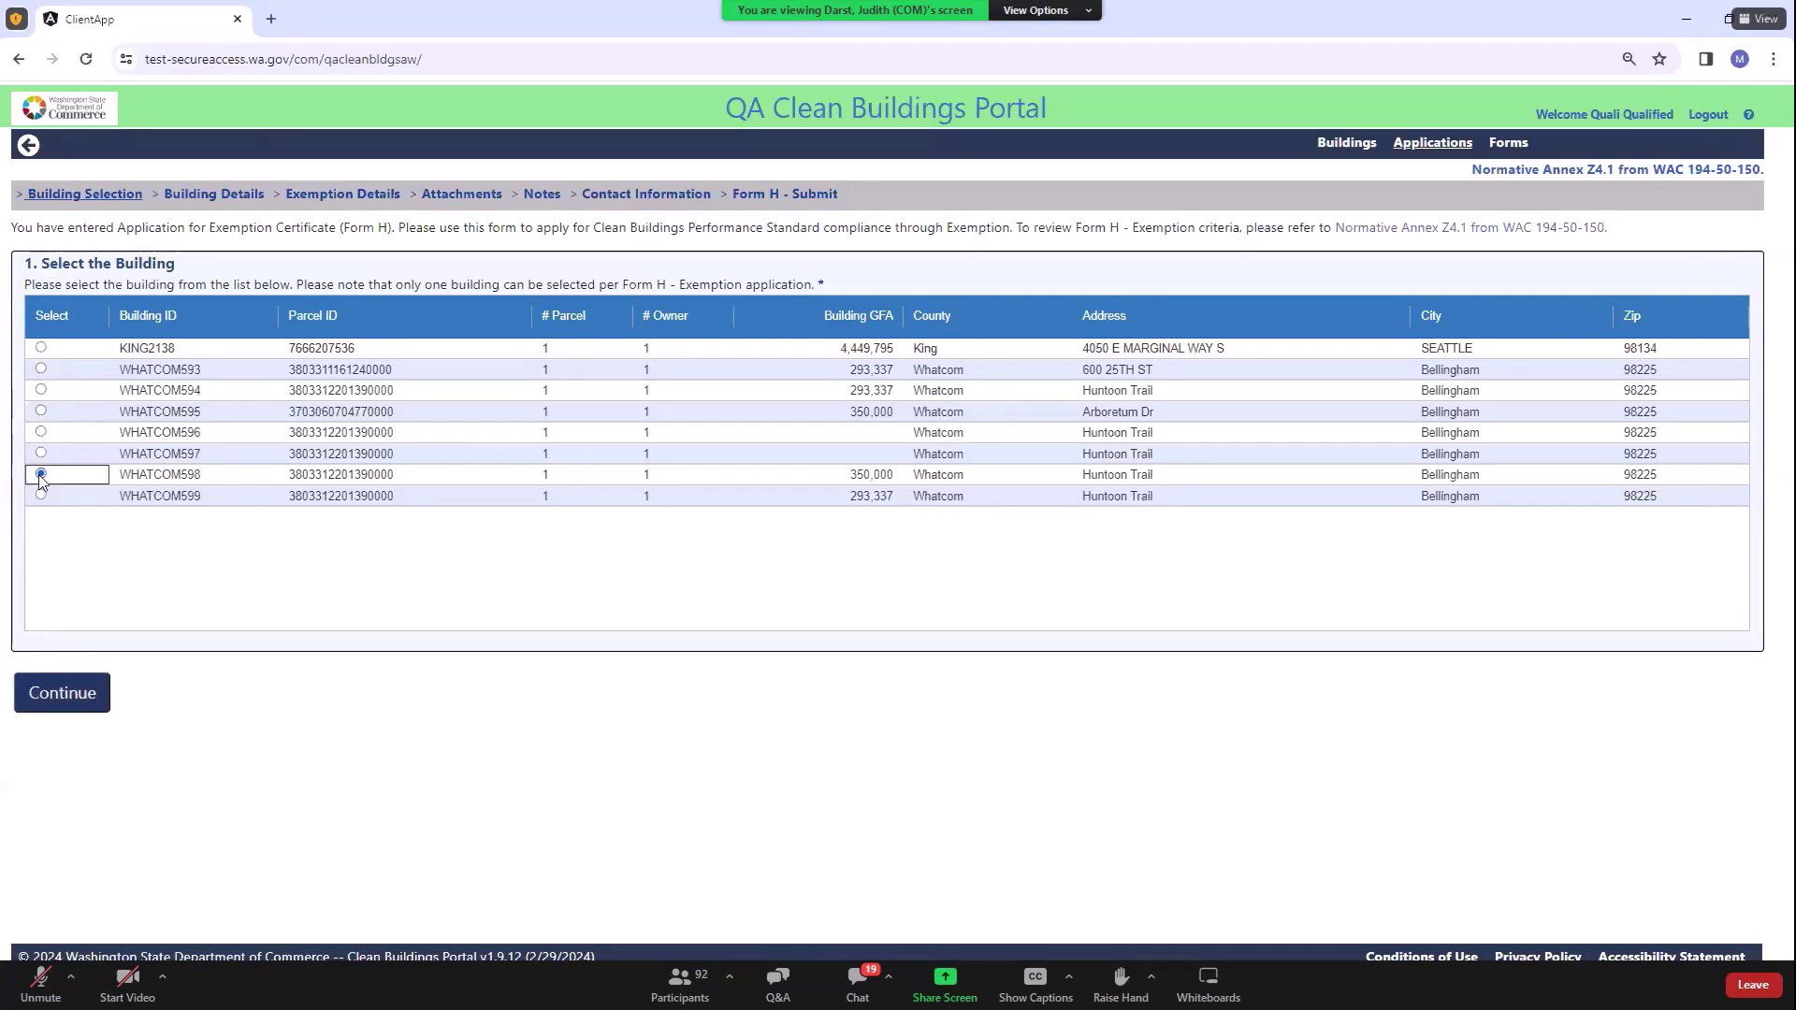
{"action": "left_click", "coordinate": [58, 697]}
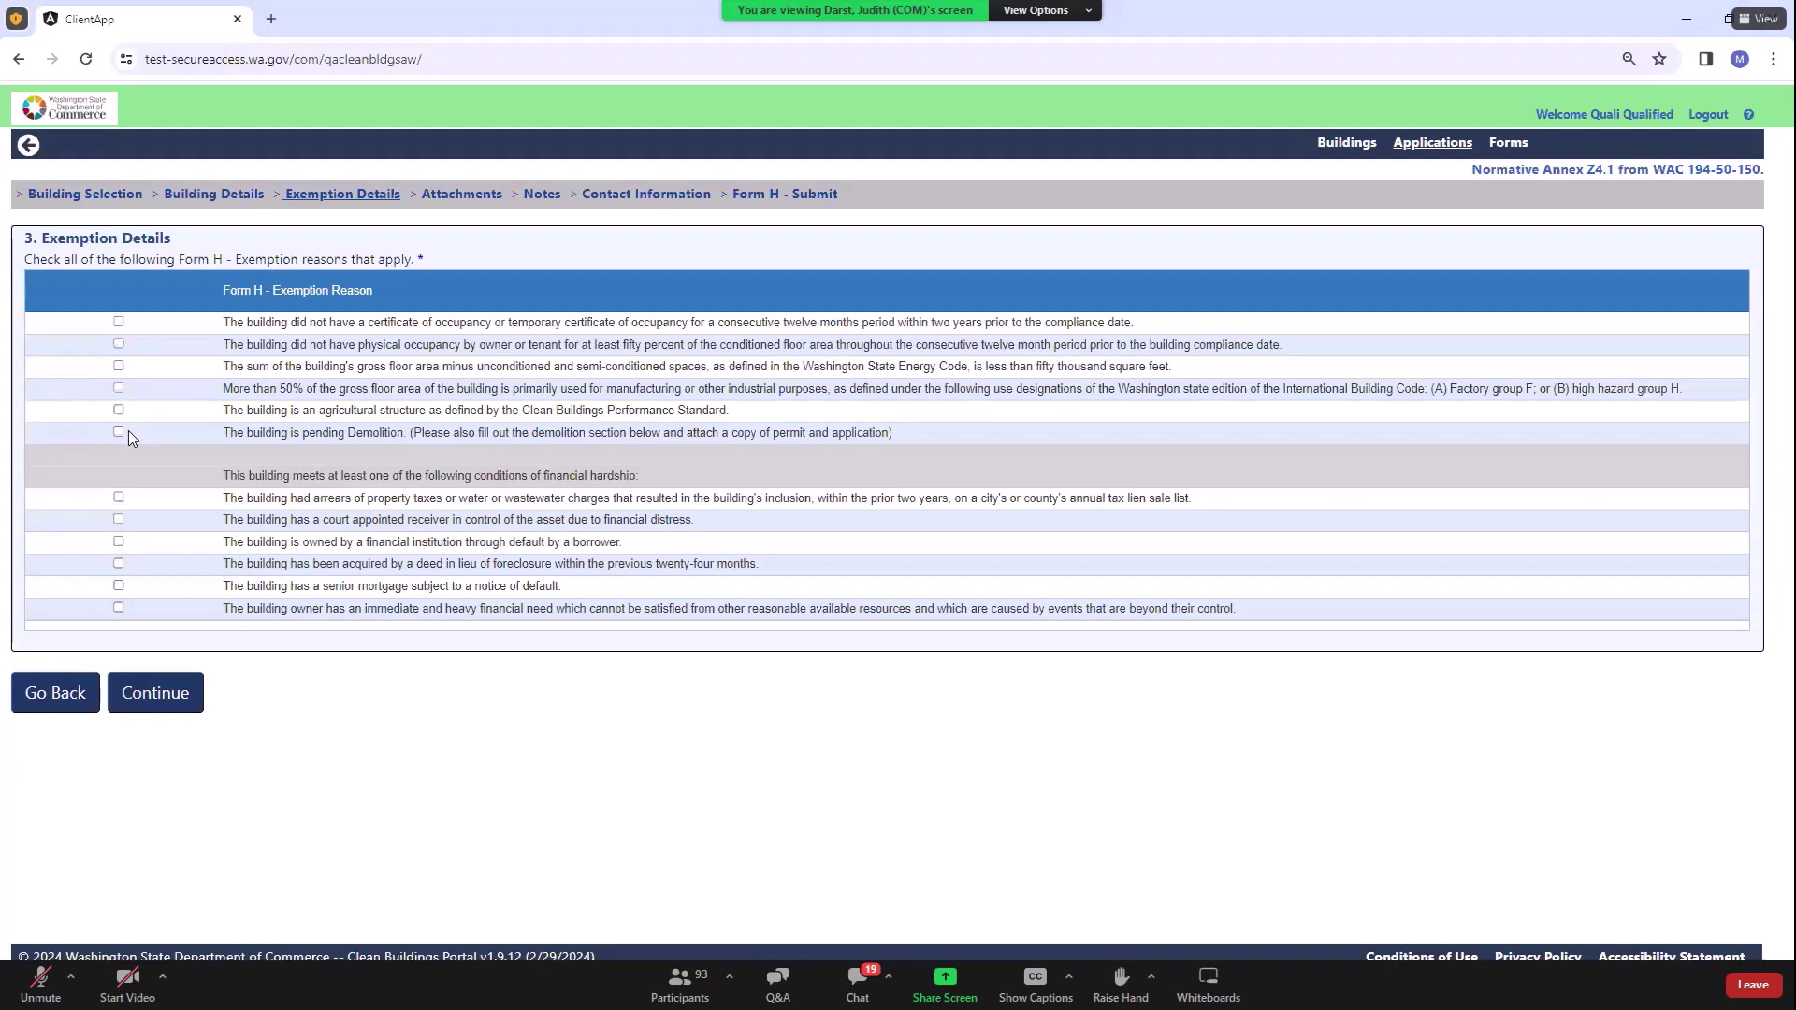
Step: Choose only the over-50% manufacturing or industrial use exemption reason and set Manufacturing/Industrial Conditioned SF to 320000
{"action": "left_click", "coordinate": [119, 366]}
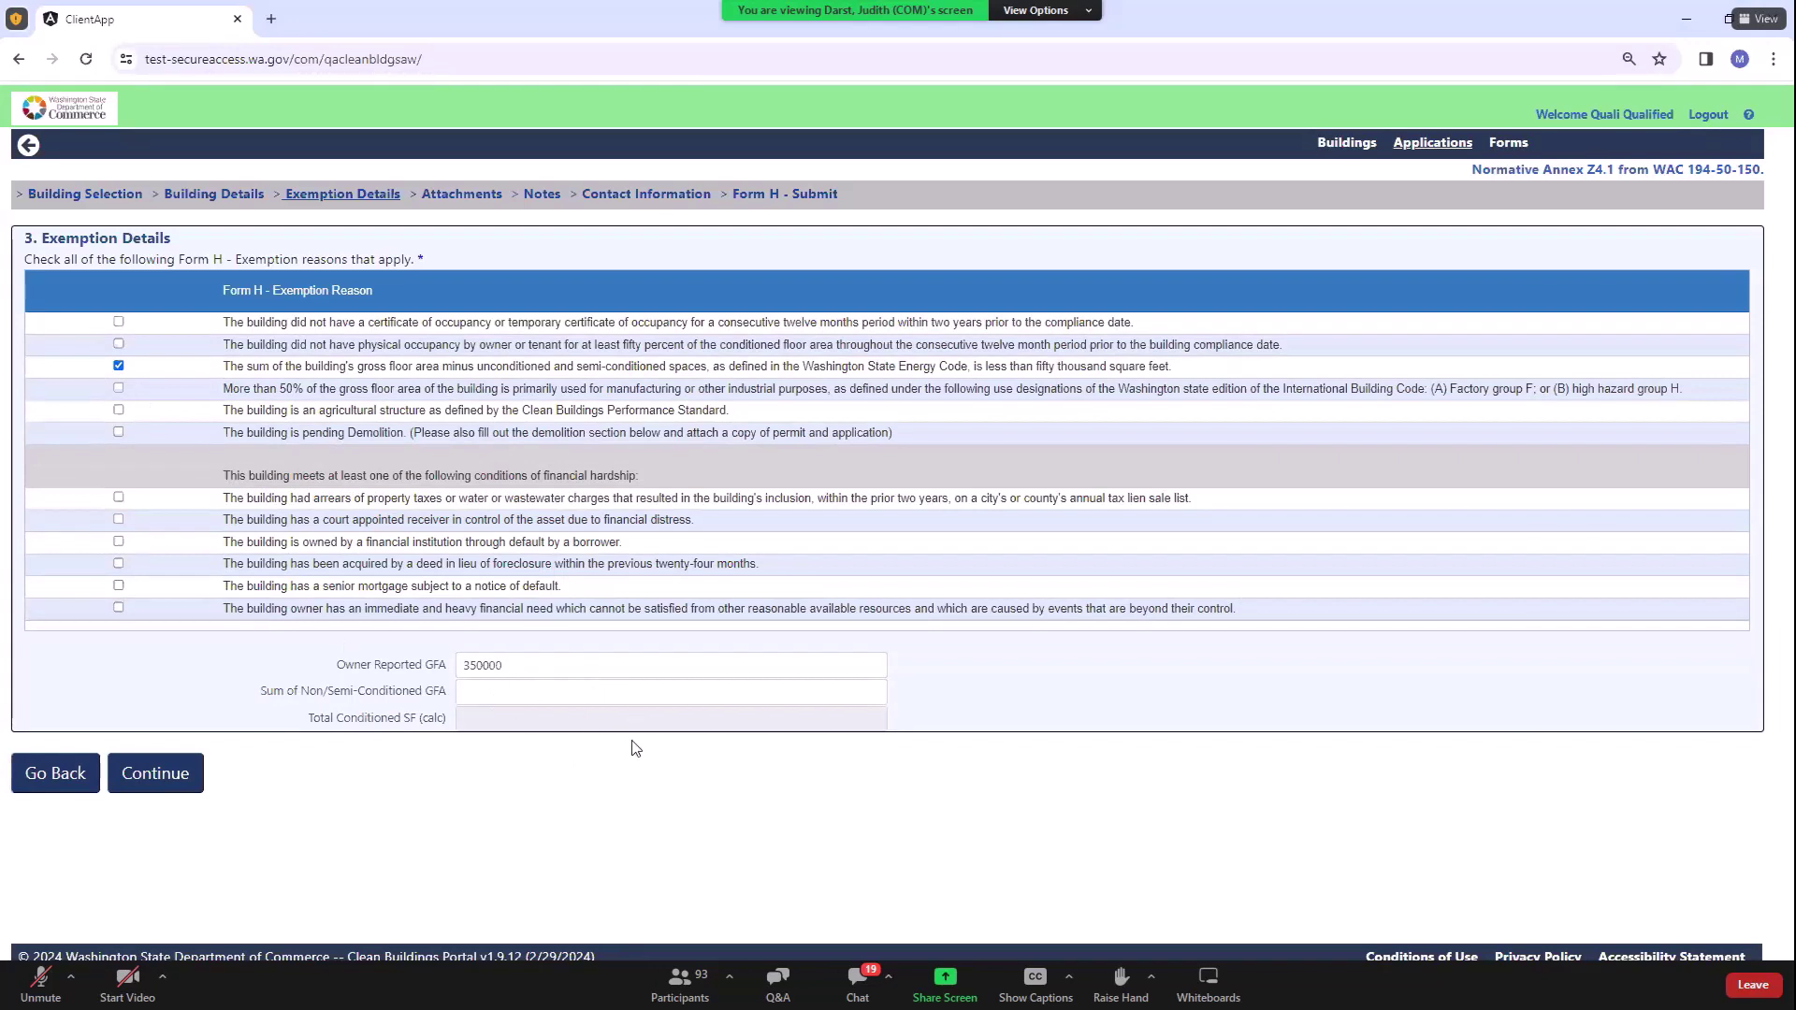
{"action": "left_click", "coordinate": [119, 388]}
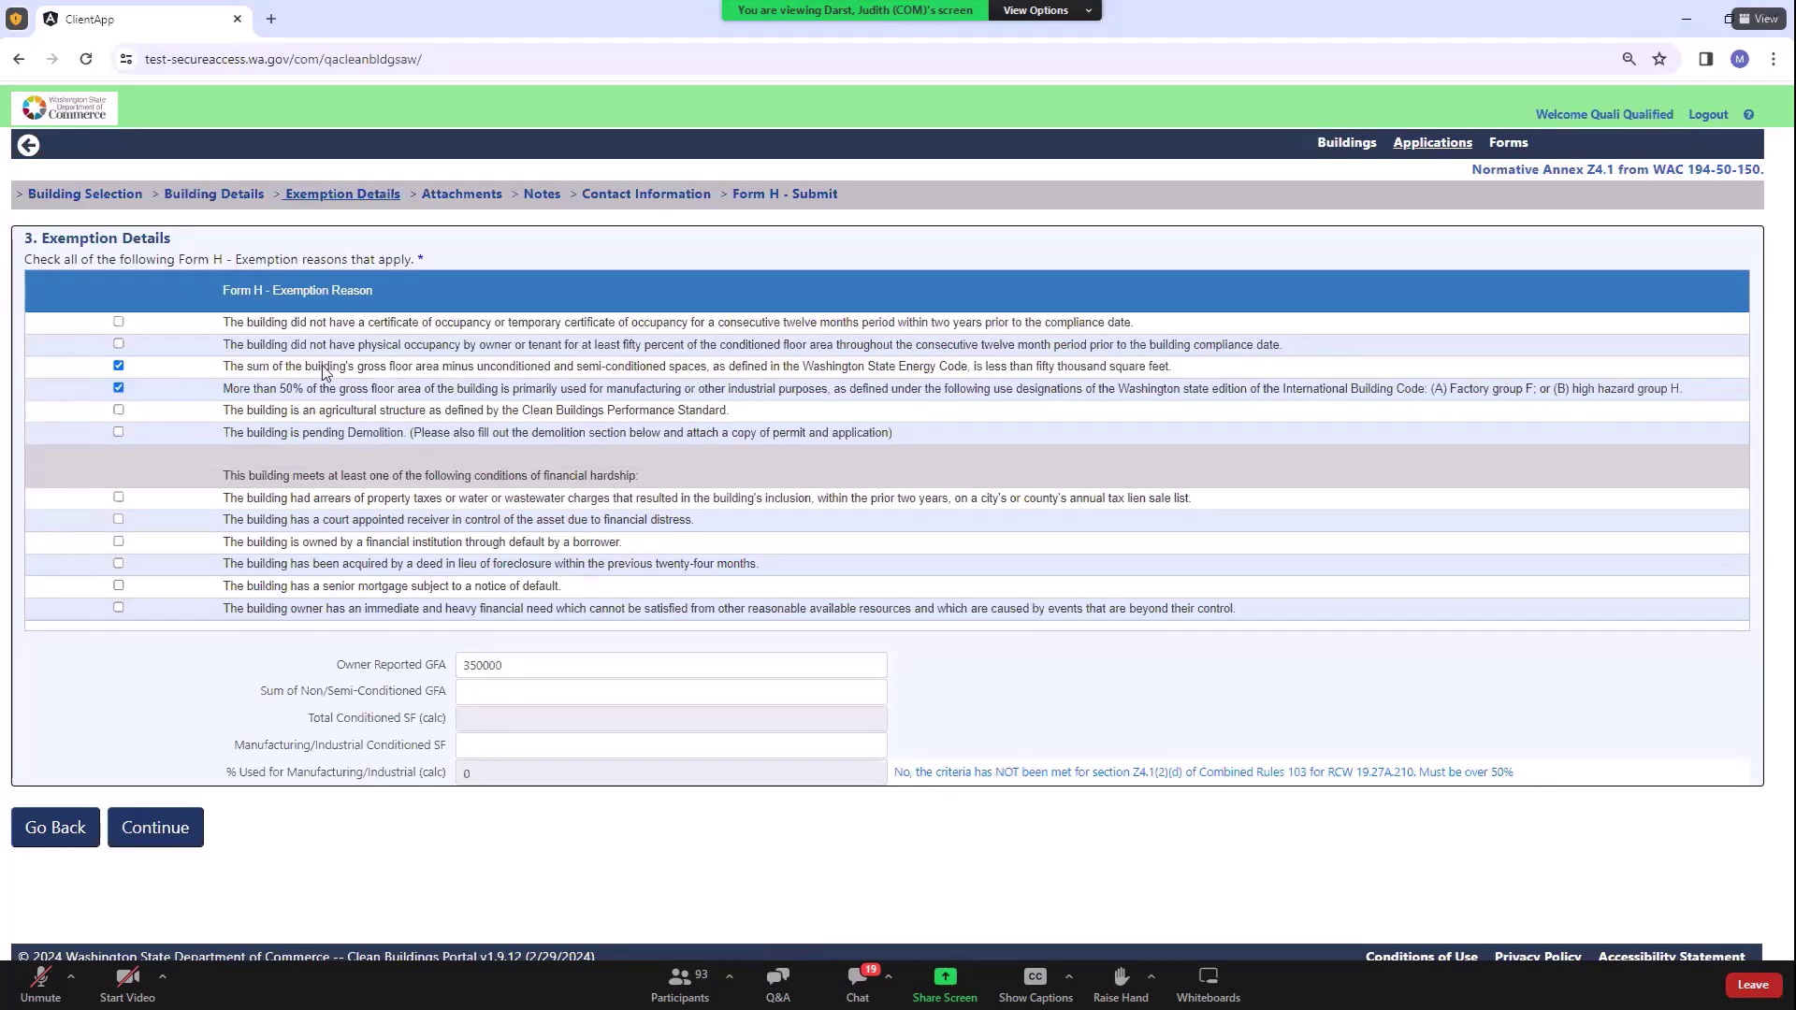
{"action": "left_click", "coordinate": [118, 366]}
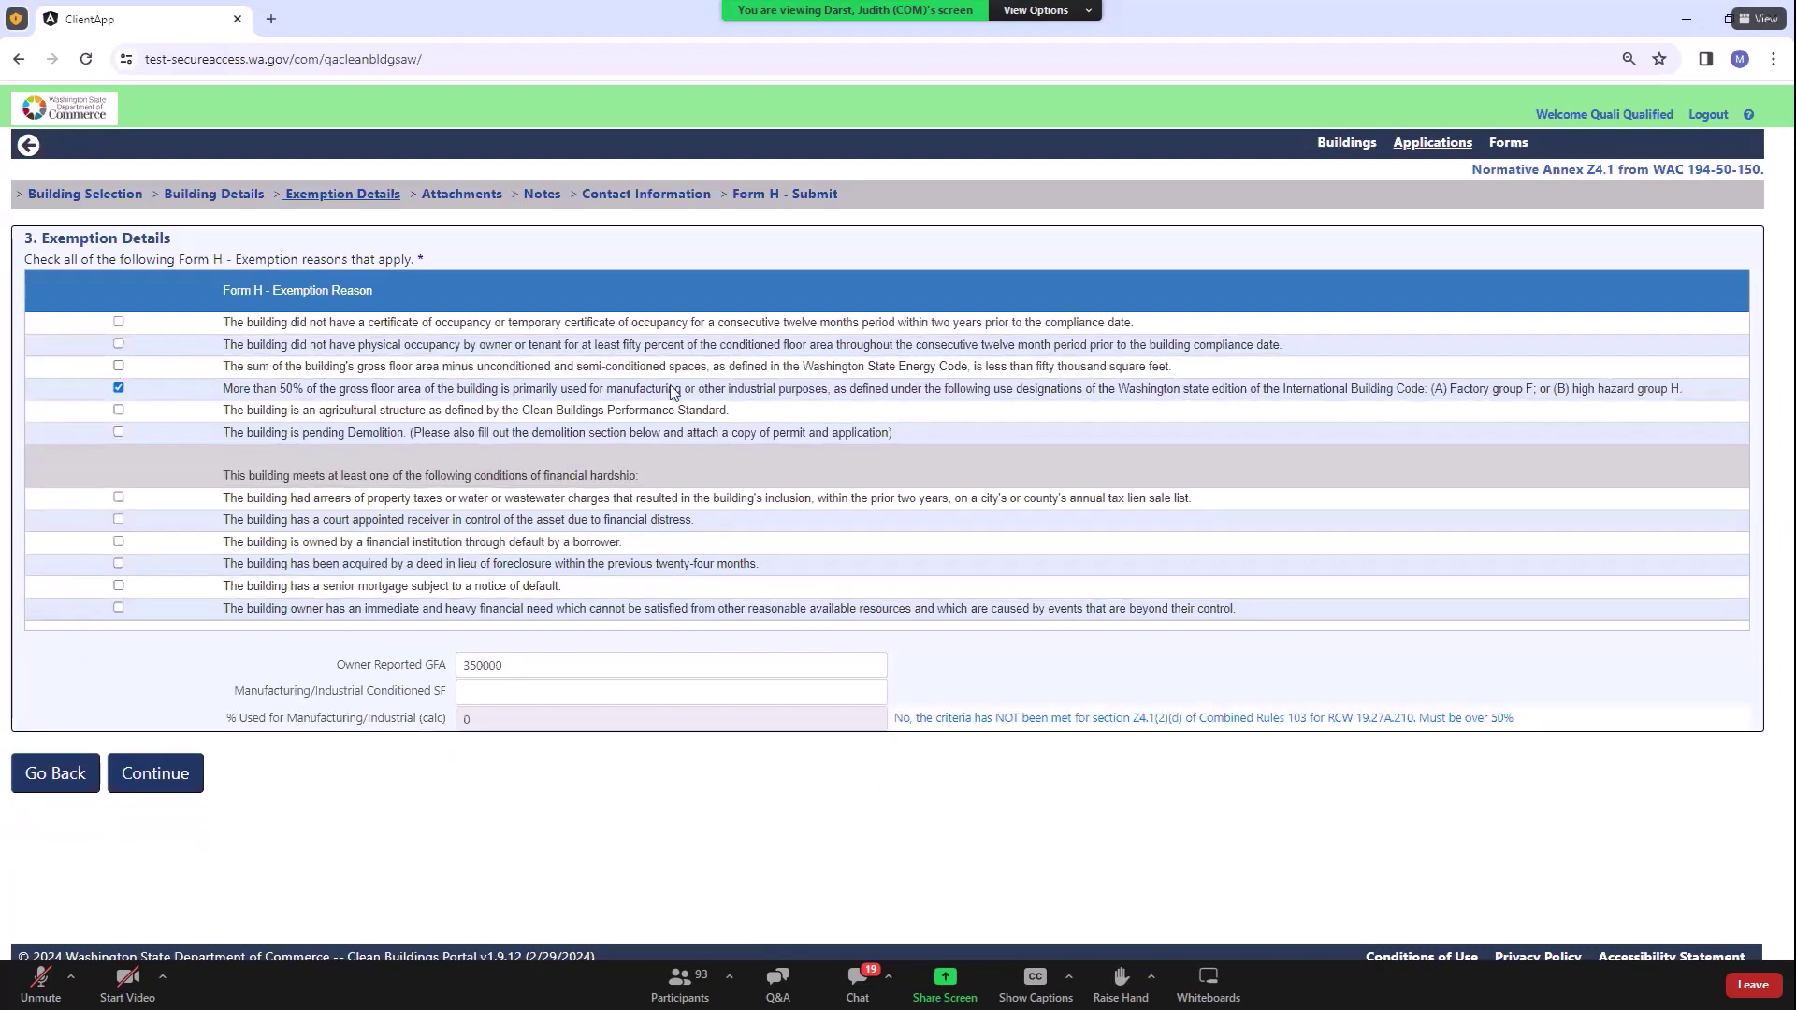
{"action": "left_click", "coordinate": [473, 696]}
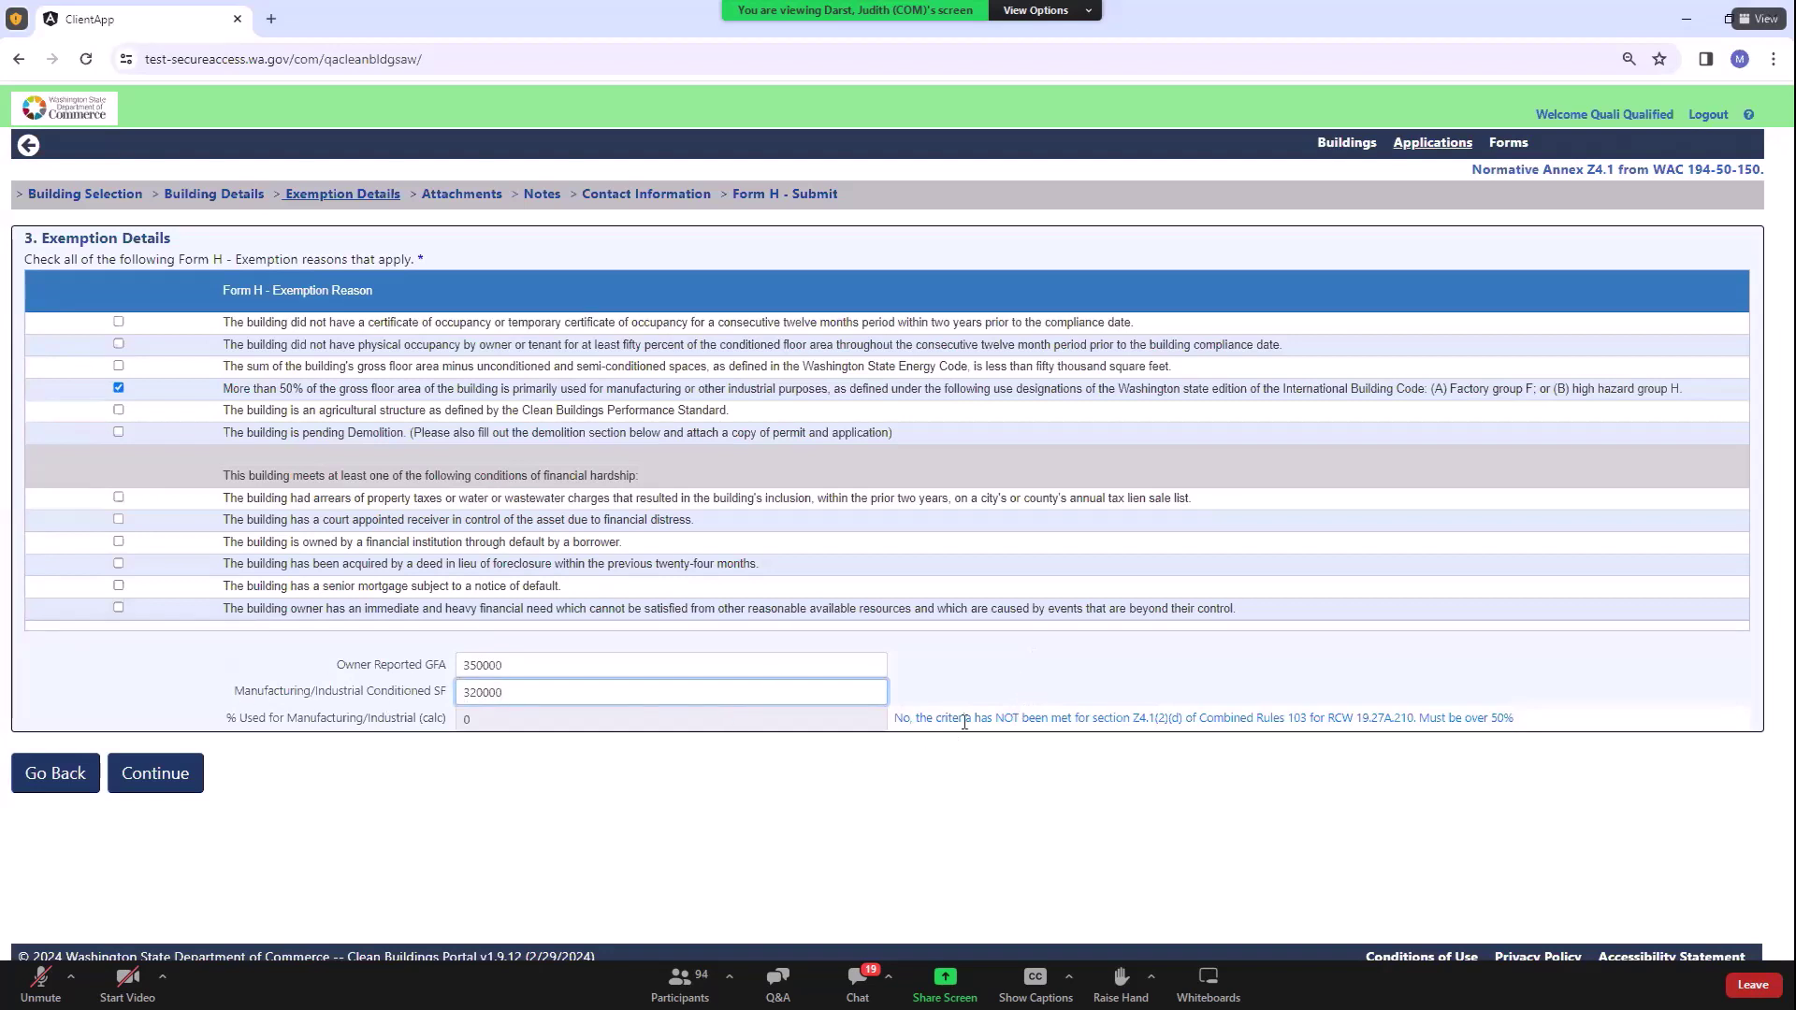
{"action": "left_click", "coordinate": [1027, 668]}
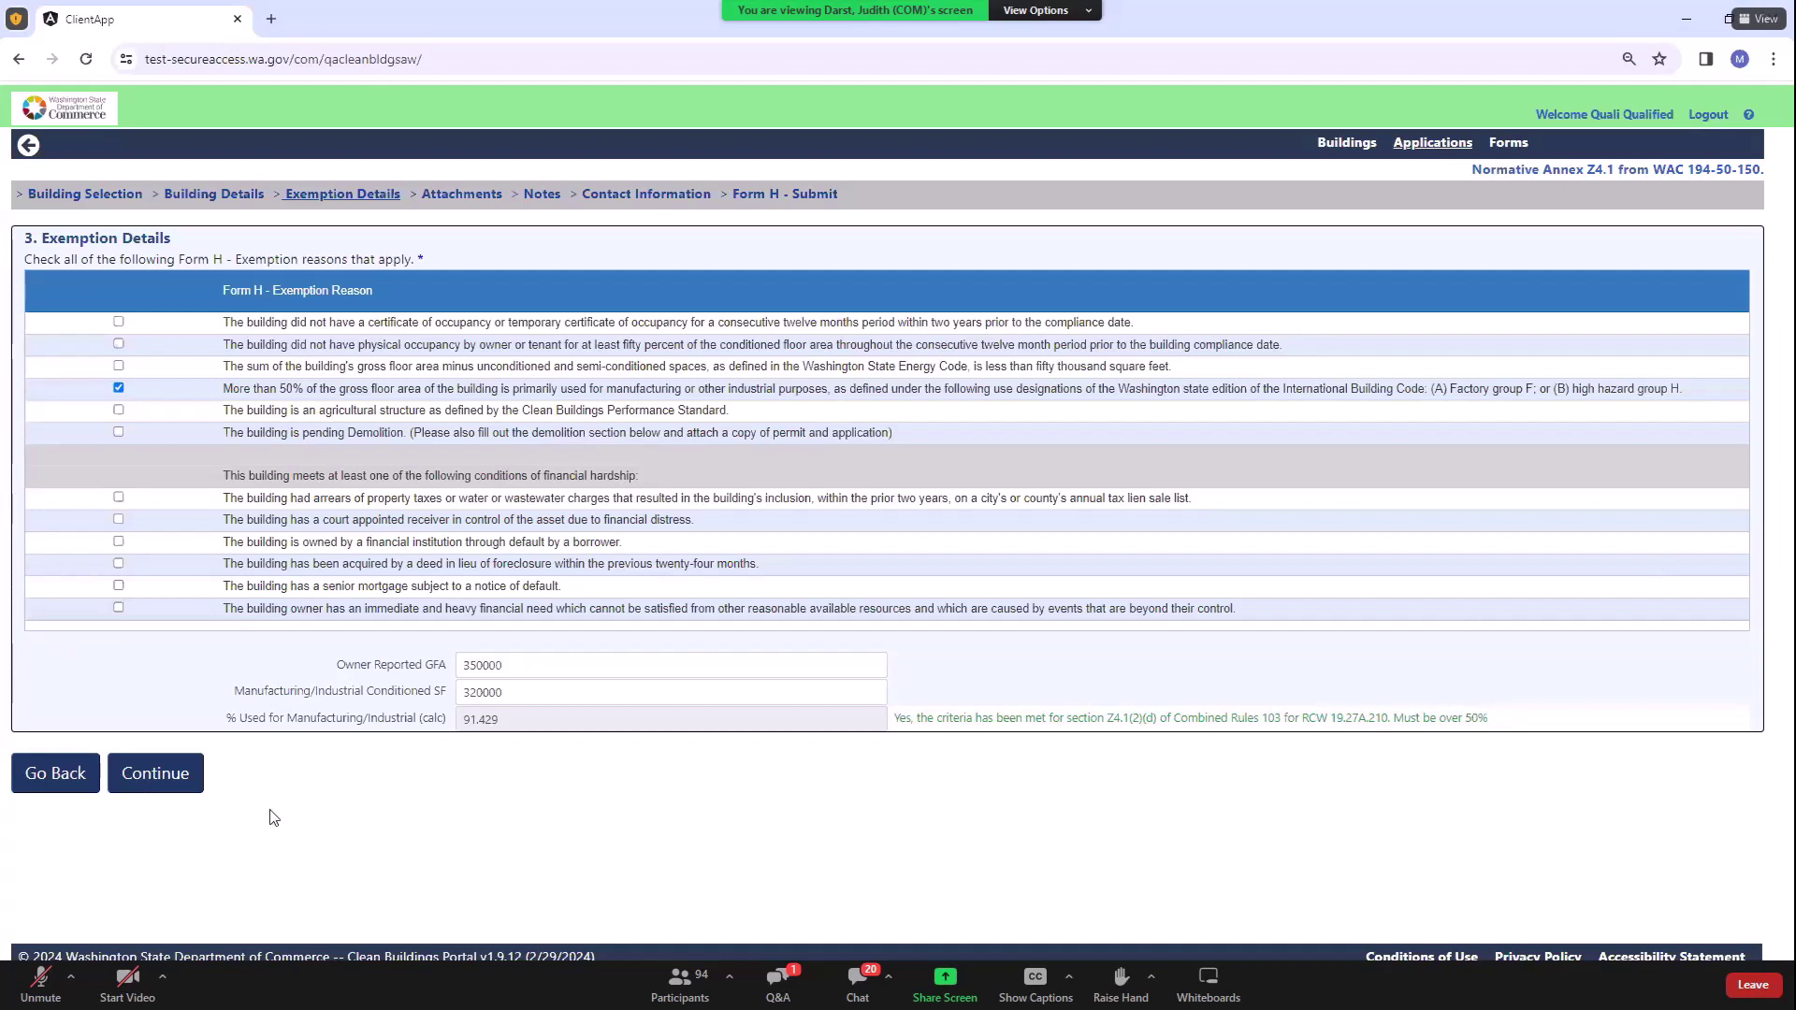
Step: Continue to the attachments and set the first one to Municipal or county records with the title "site plan"
{"action": "left_click", "coordinate": [168, 778]}
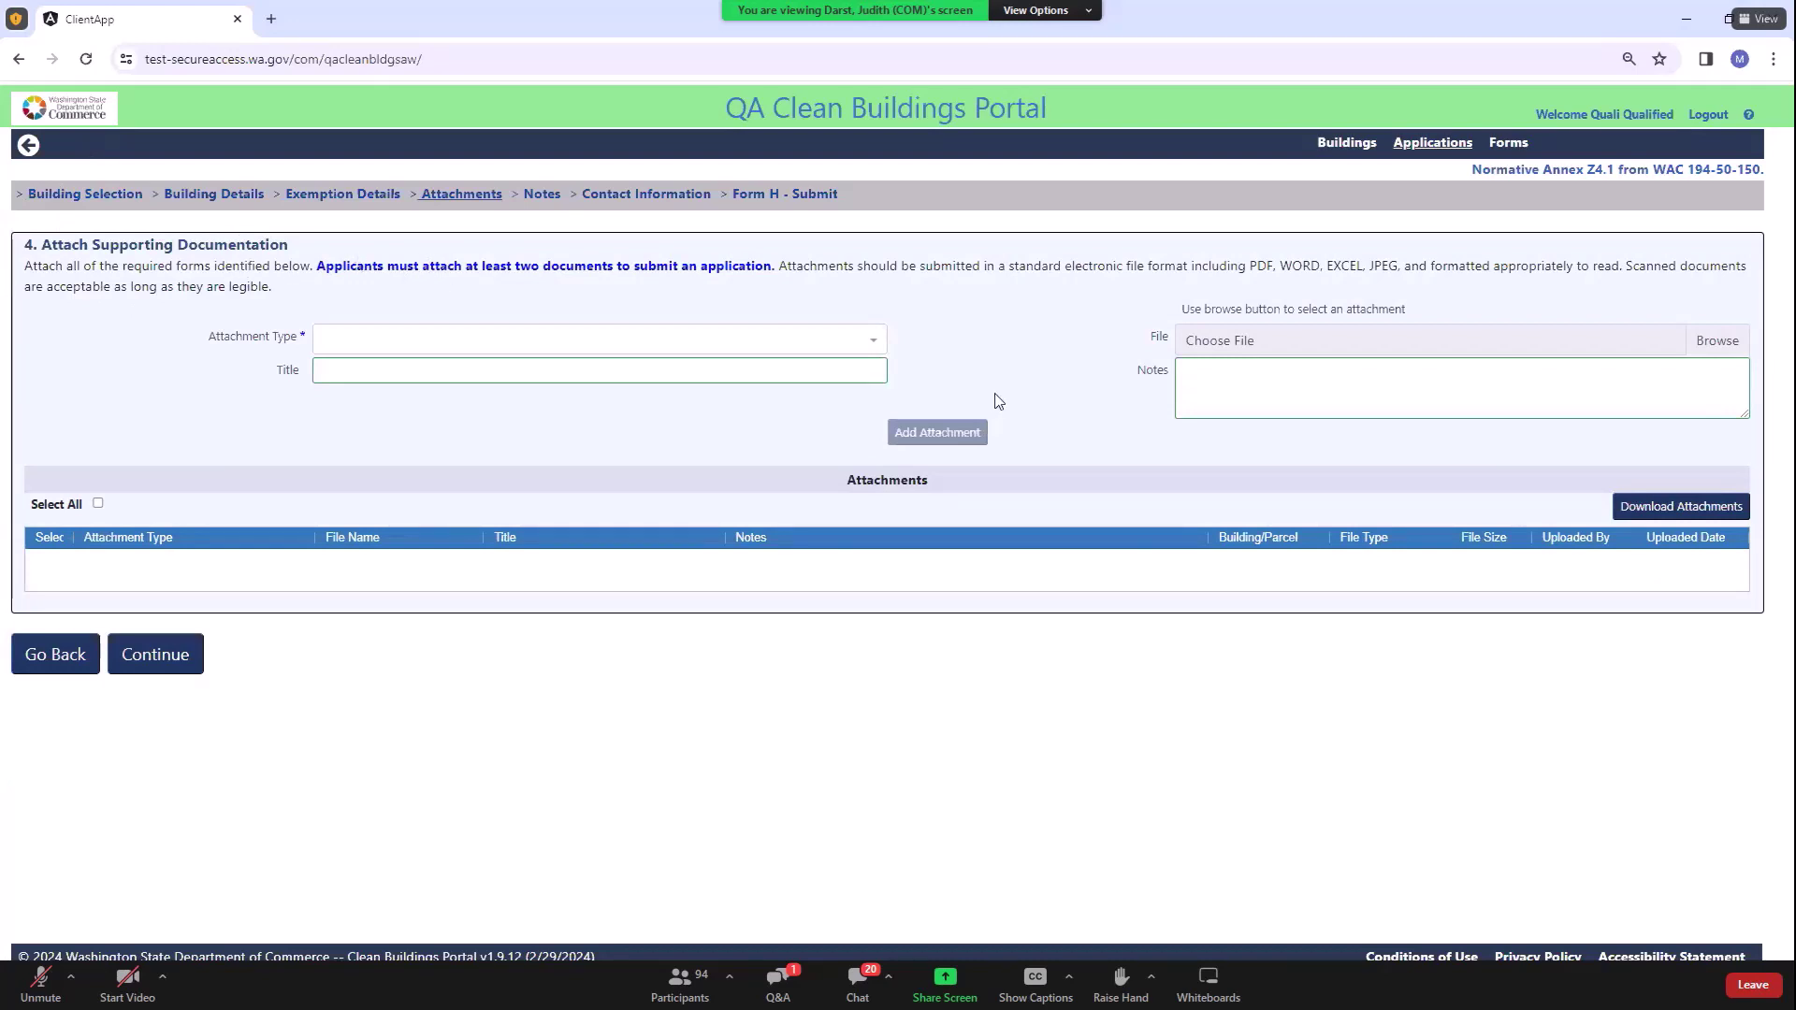
{"action": "left_click", "coordinate": [870, 346]}
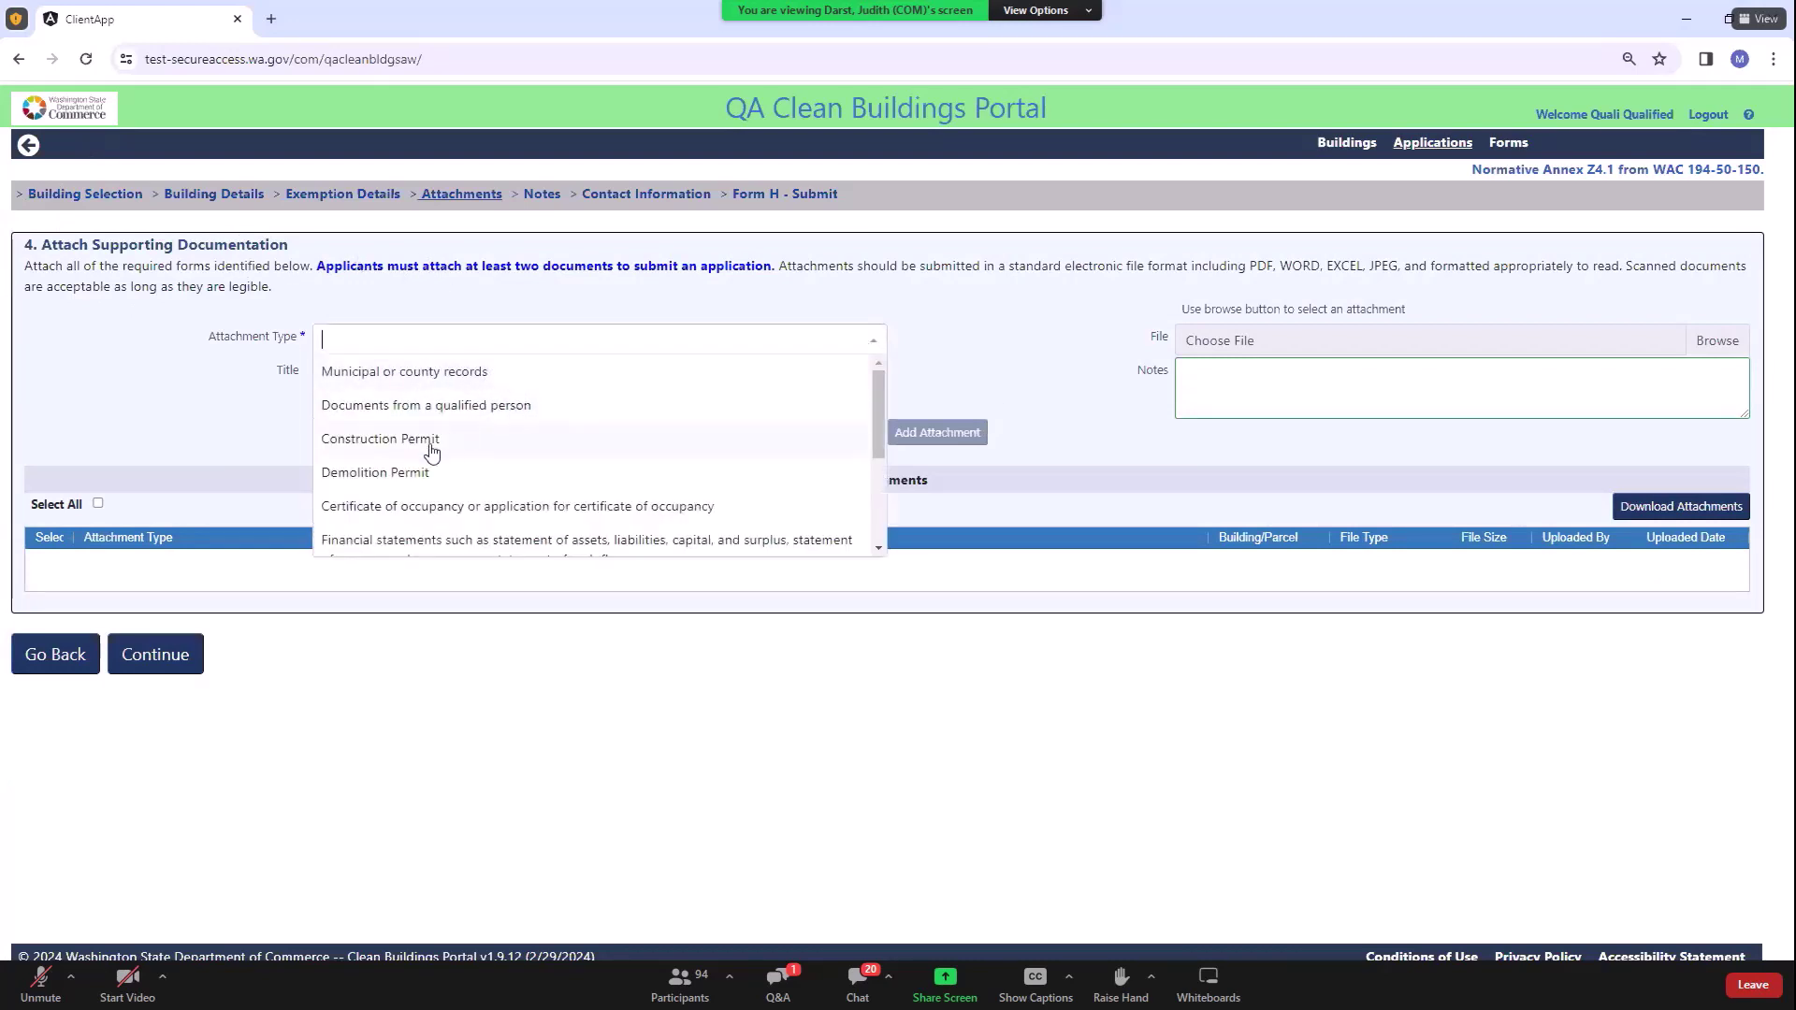
{"action": "scroll", "coordinate": [580, 506], "scroll_direction": "down", "scroll_amount": 2}
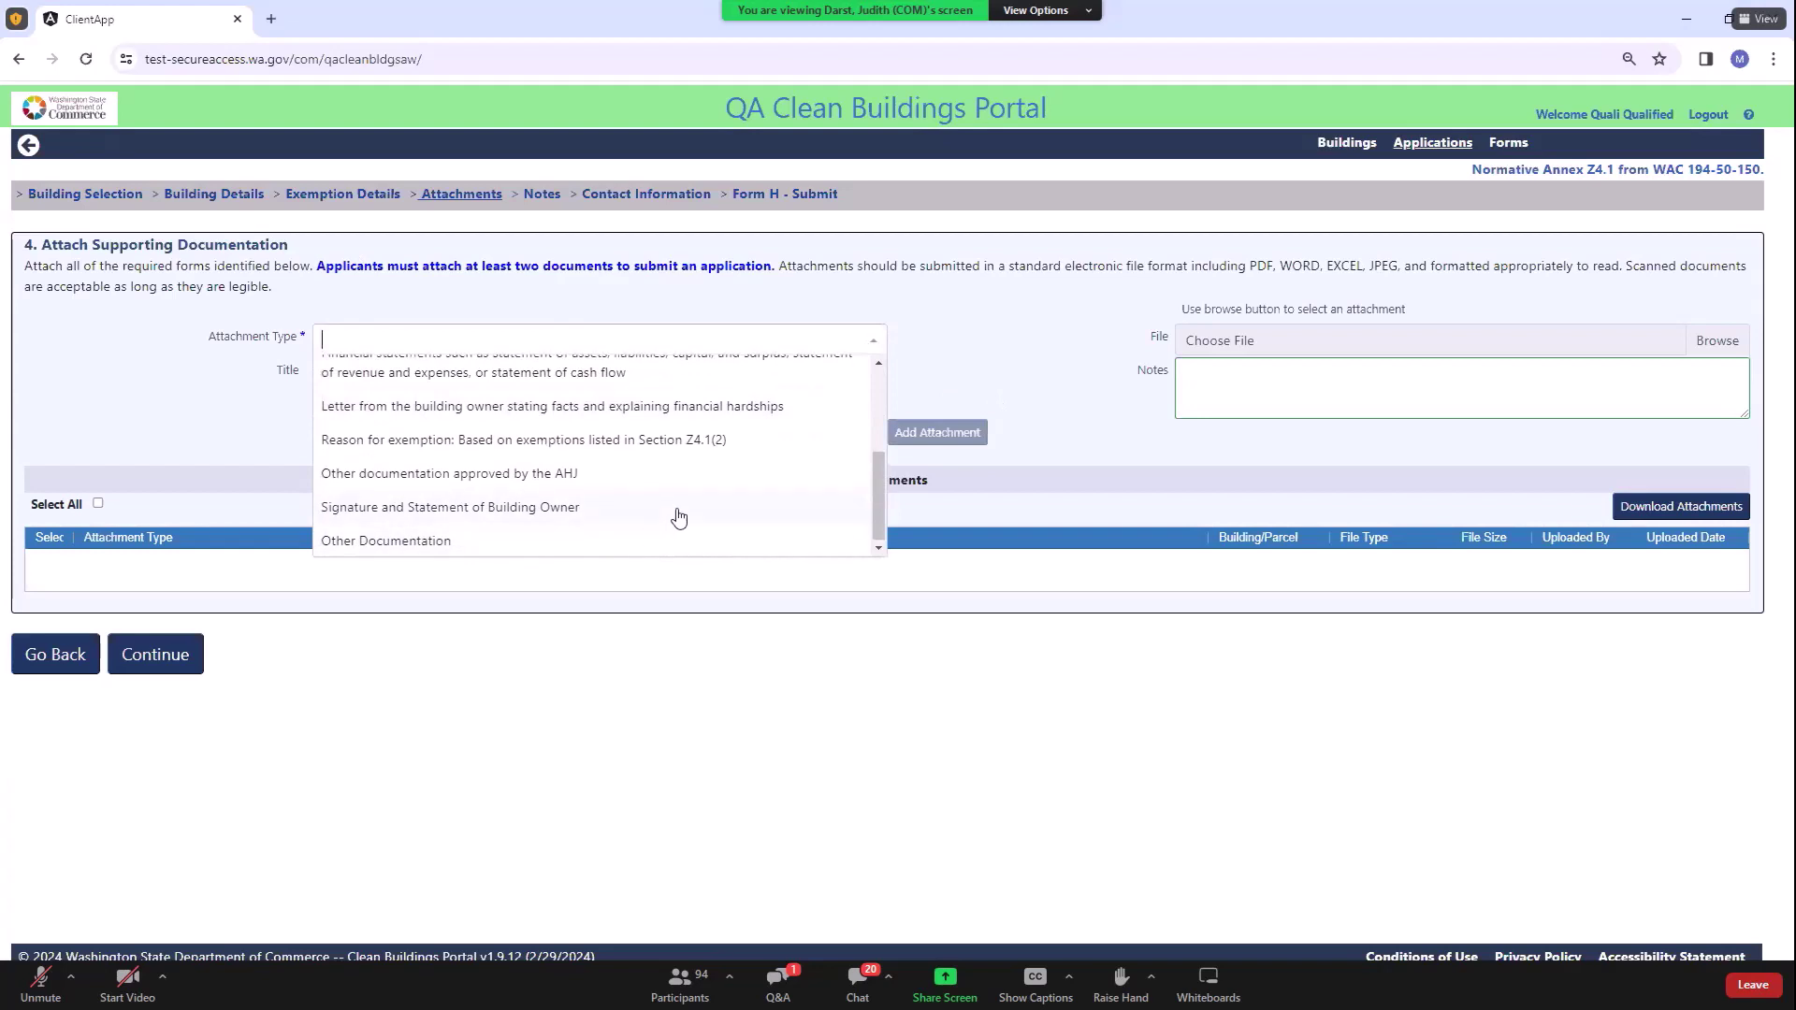
{"action": "scroll", "coordinate": [675, 514], "scroll_direction": "up", "scroll_amount": 3}
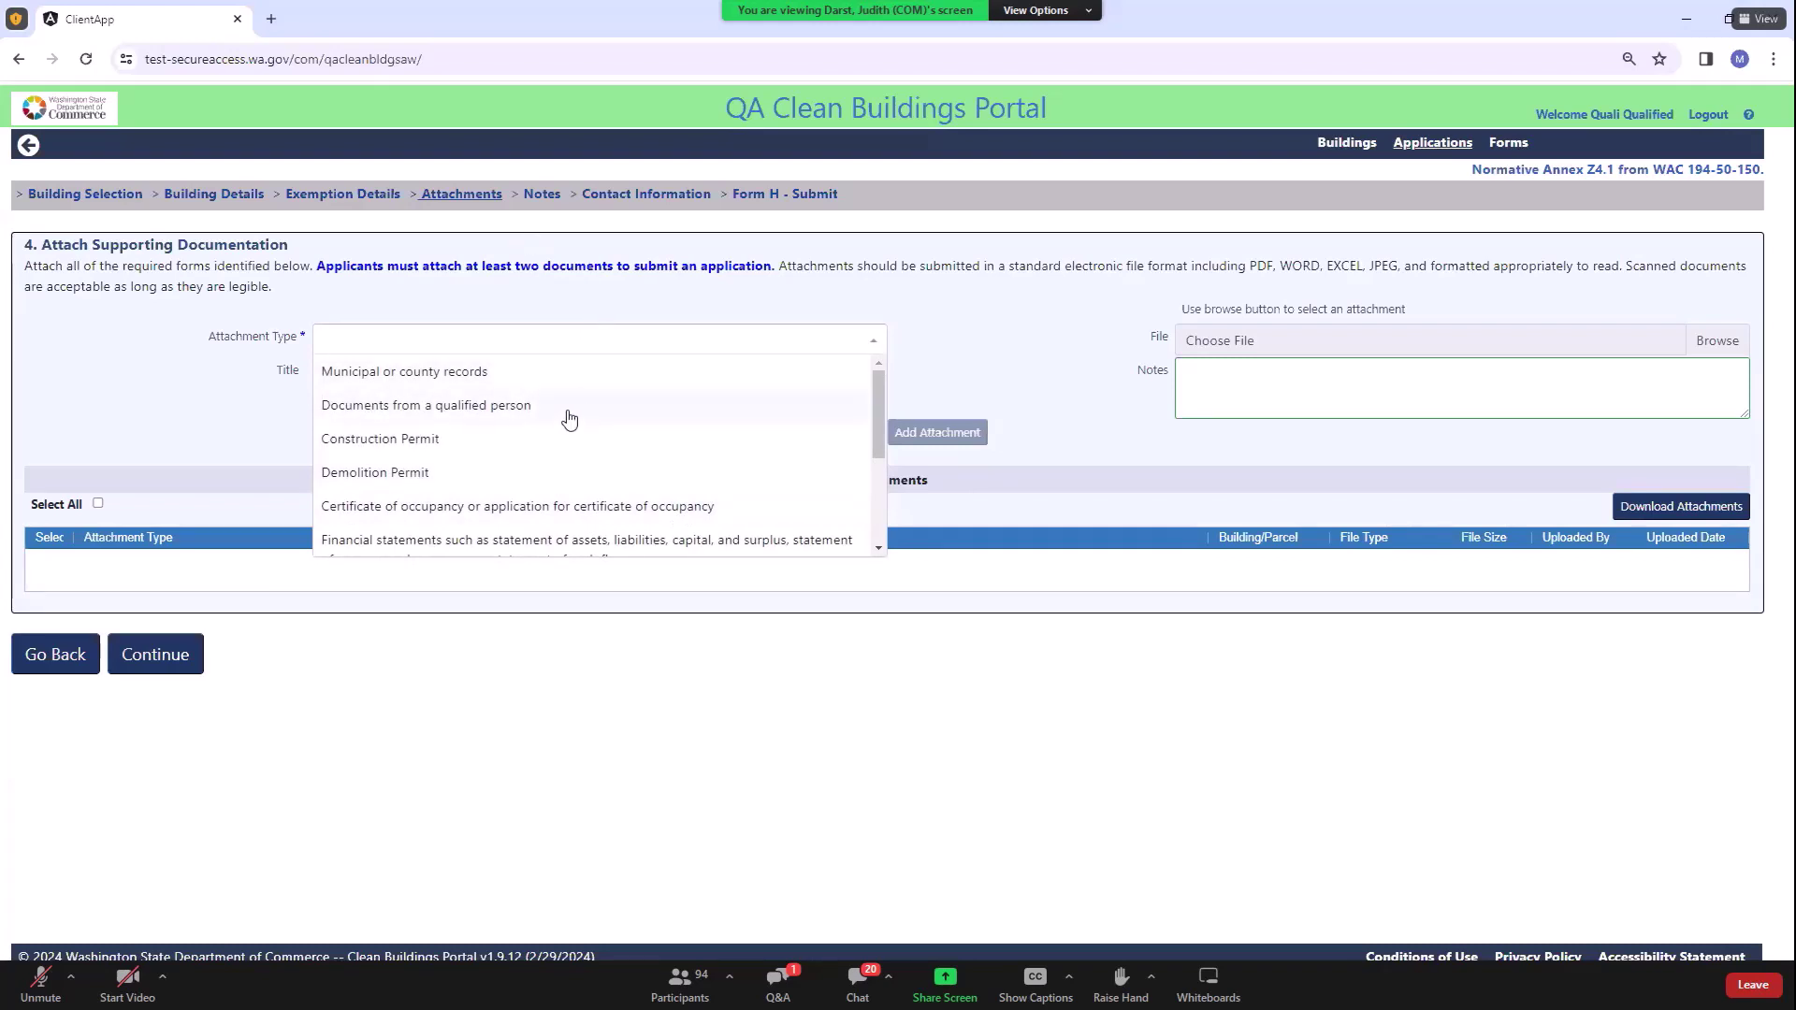
{"action": "left_click", "coordinate": [419, 374]}
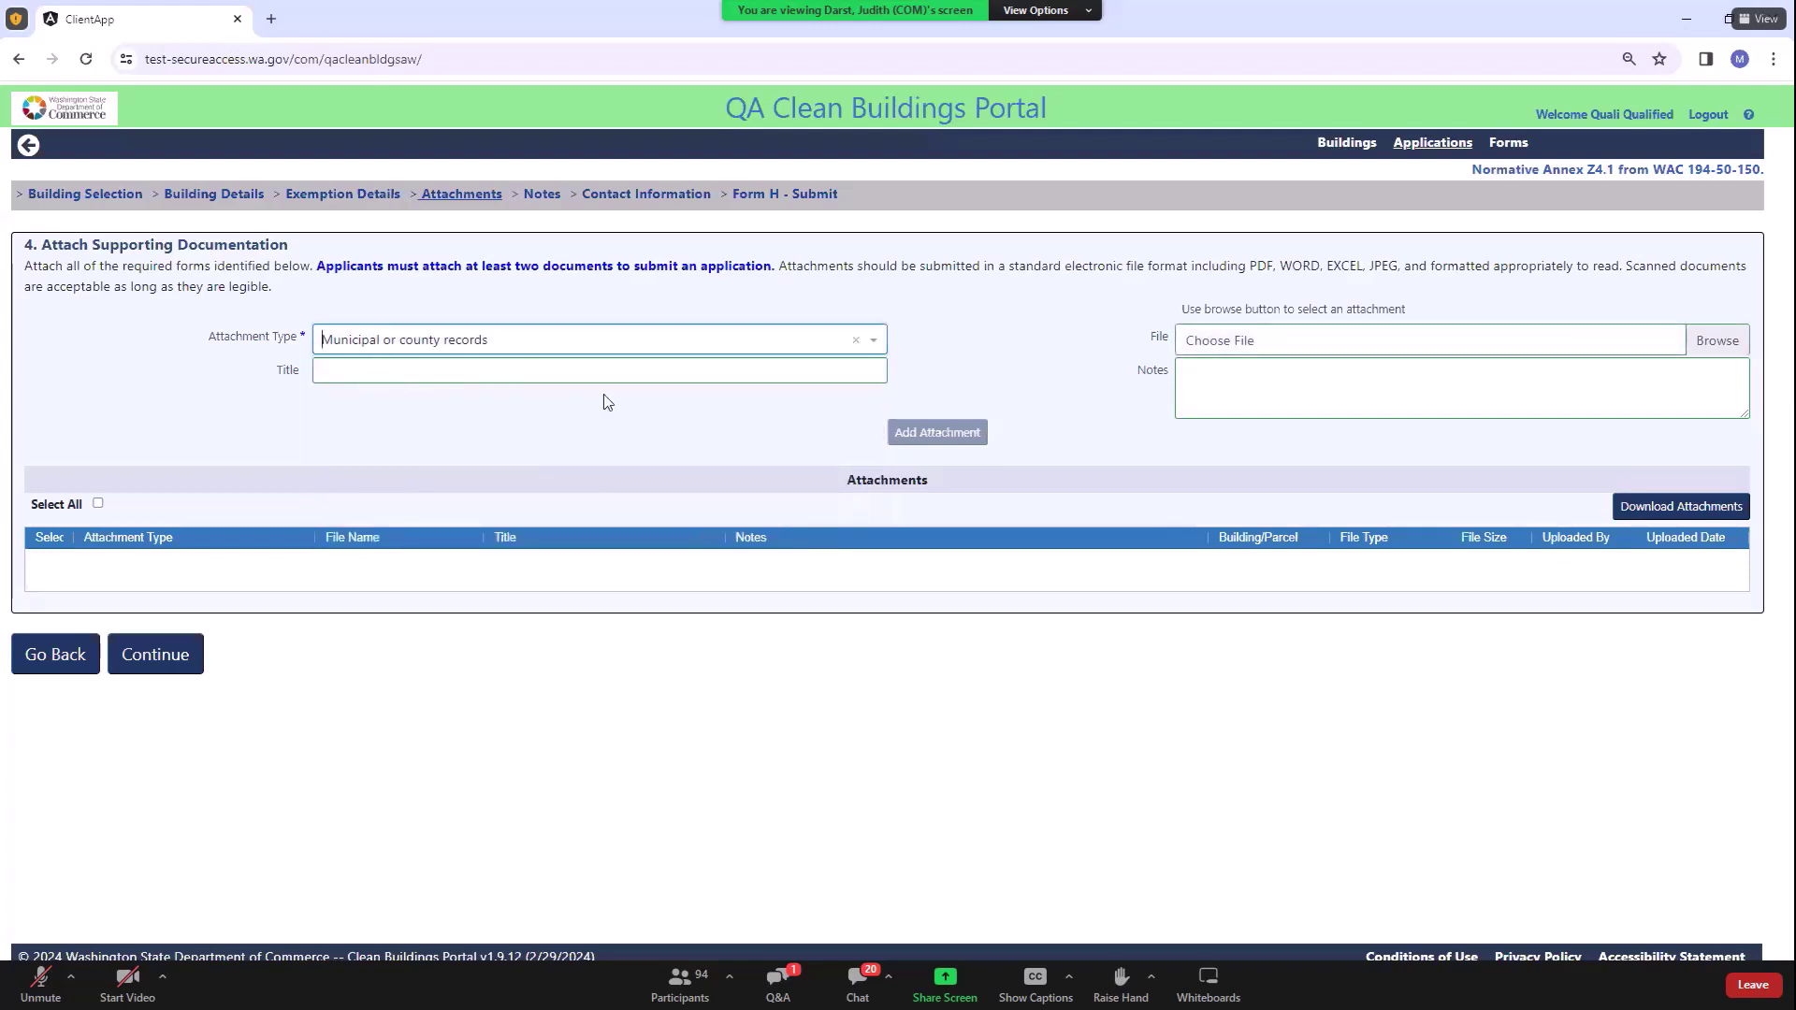
{"action": "left_click", "coordinate": [458, 375]}
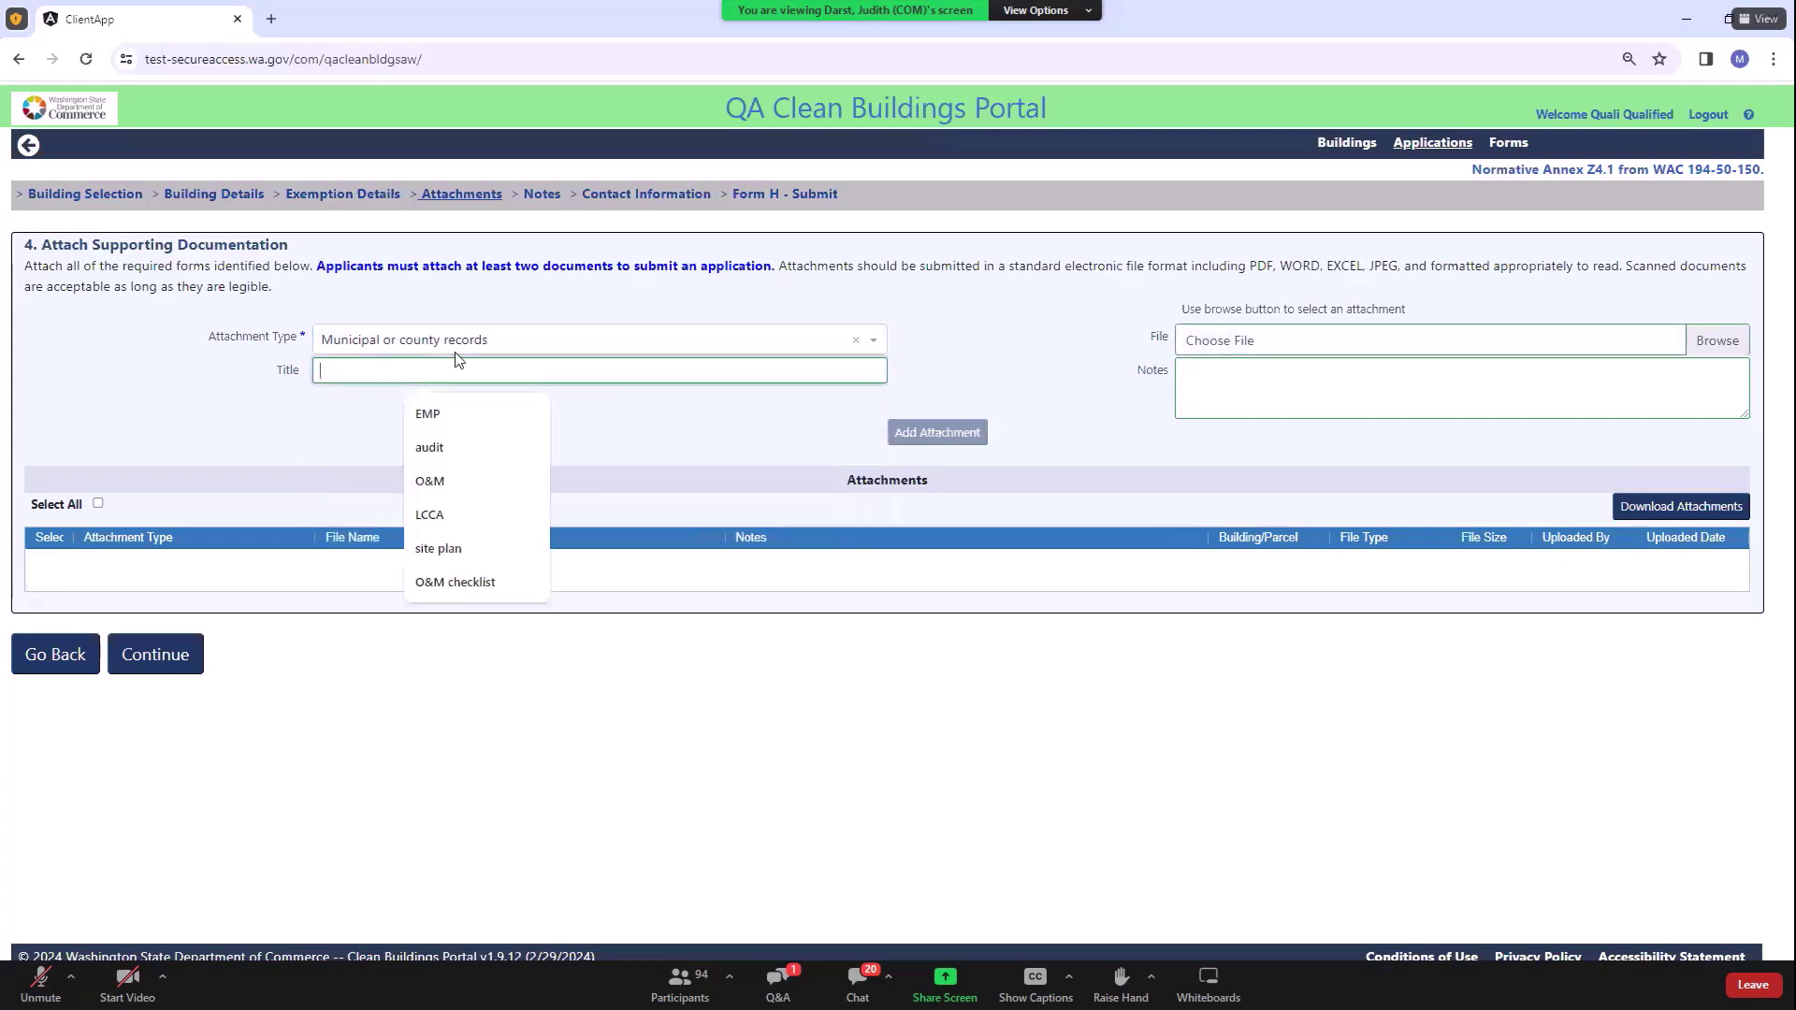
{"action": "type", "text": "site"}
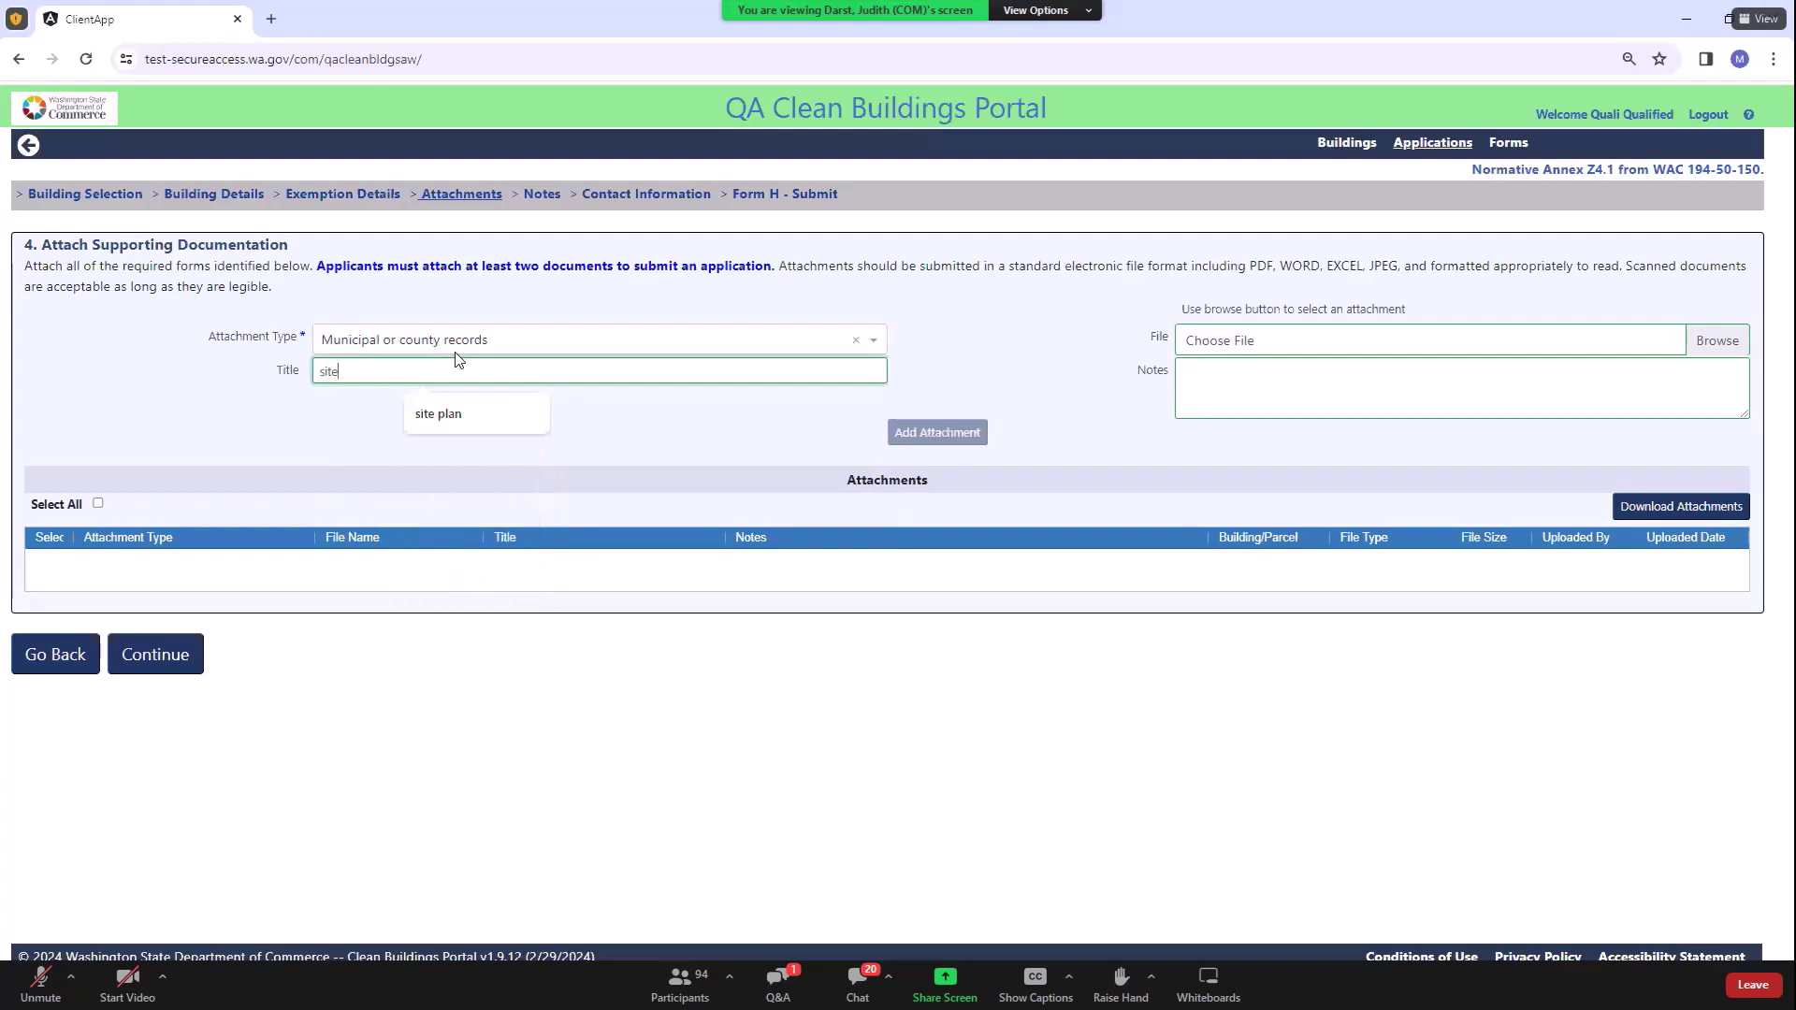
{"action": "type", "text": " plan"}
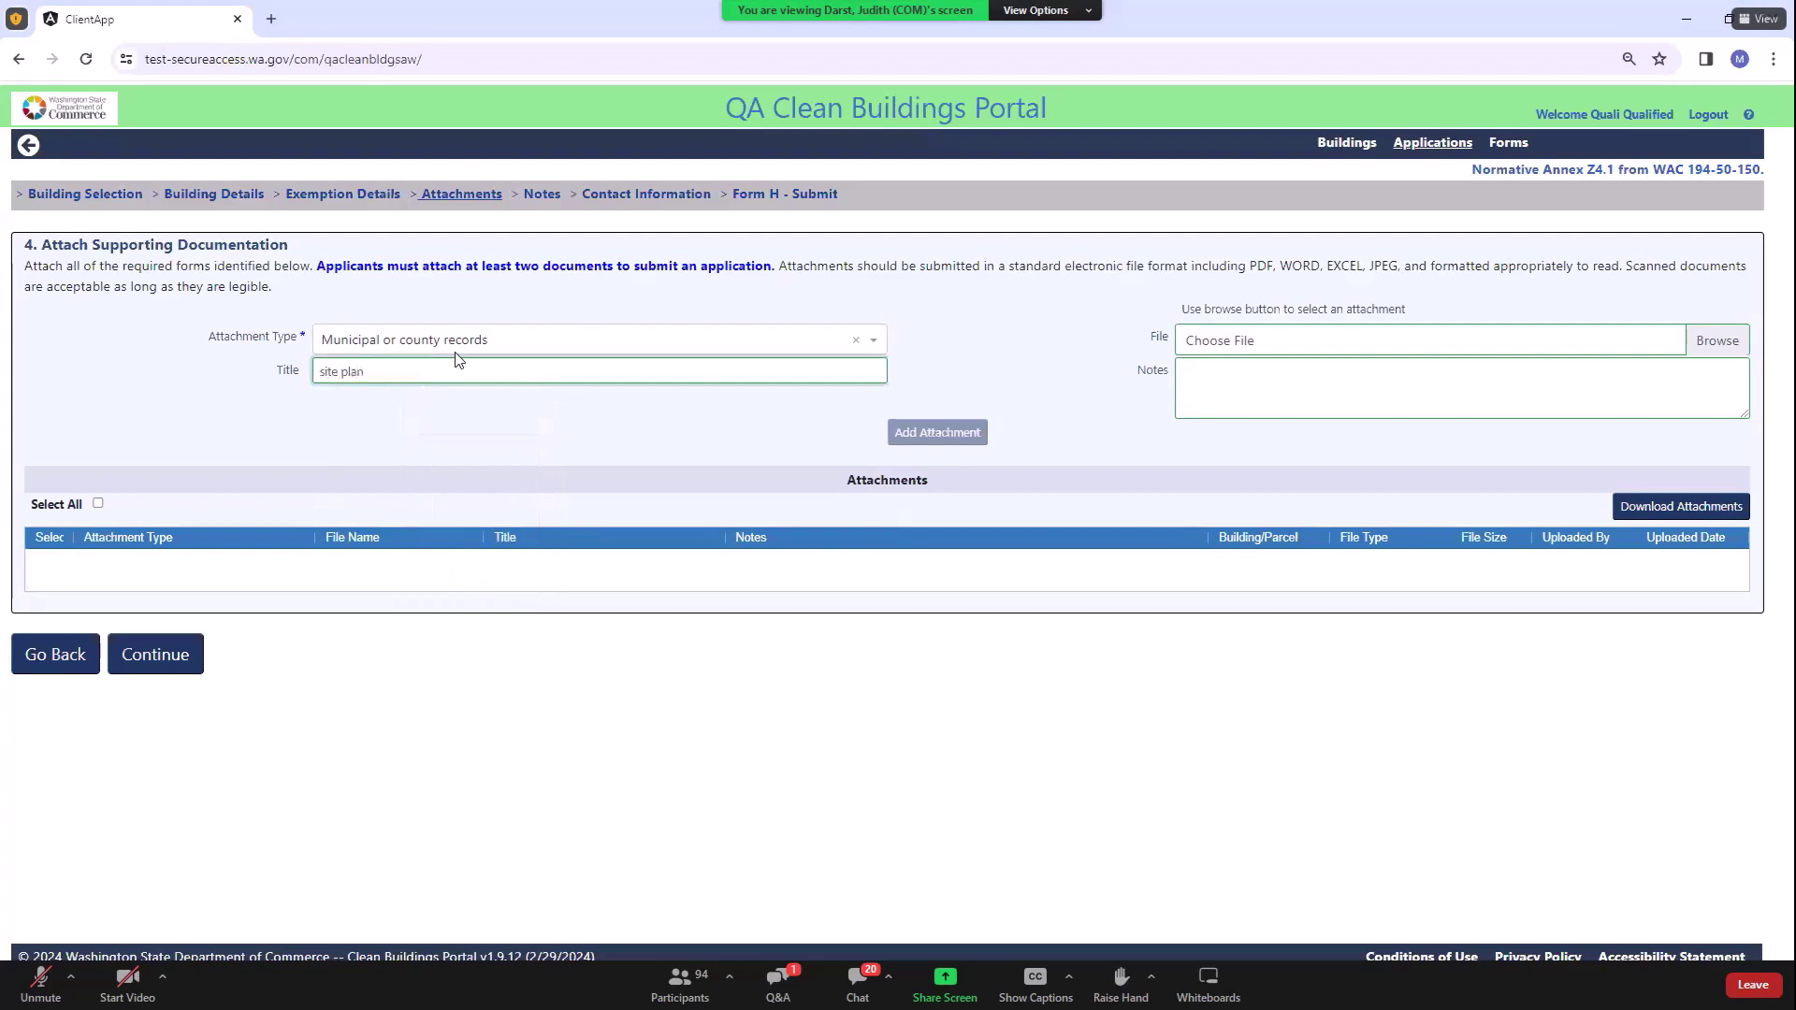
Step: Choose the file .Permitted-construction-plans.docx from the fakefiles folder and add it as the site plan attachment
{"action": "left_click", "coordinate": [1710, 351]}
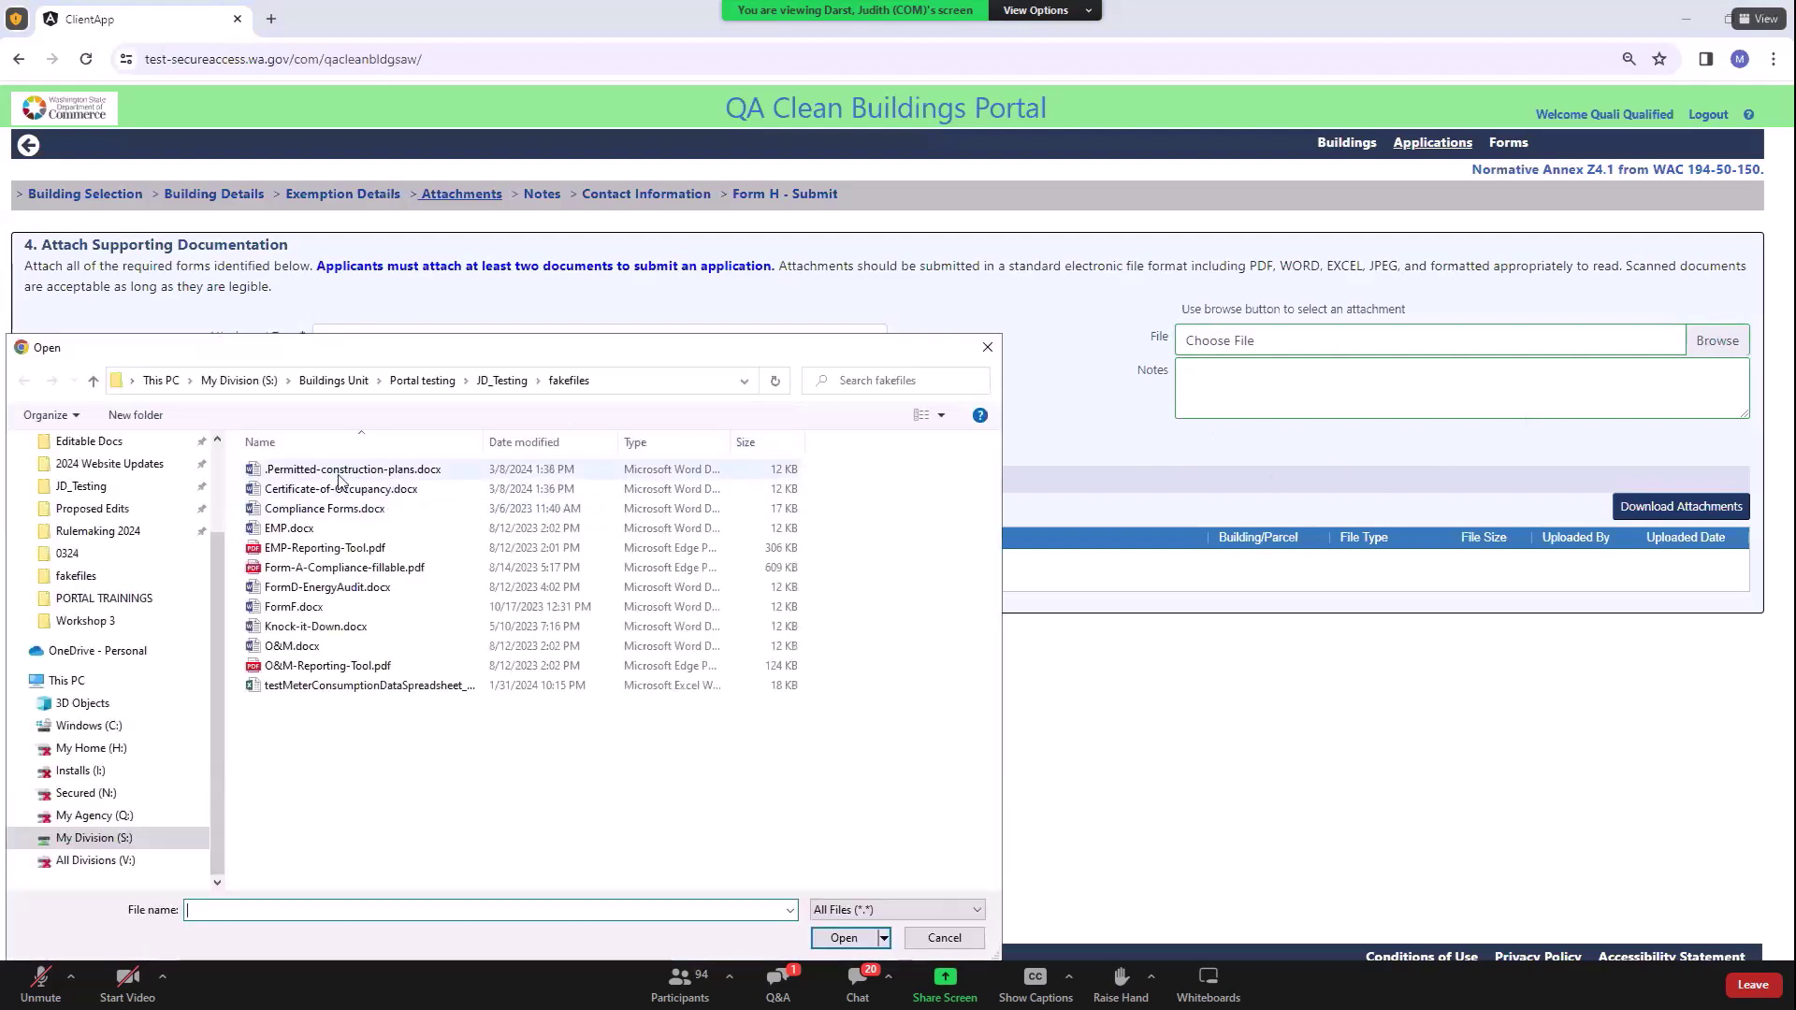
{"action": "left_click", "coordinate": [338, 476]}
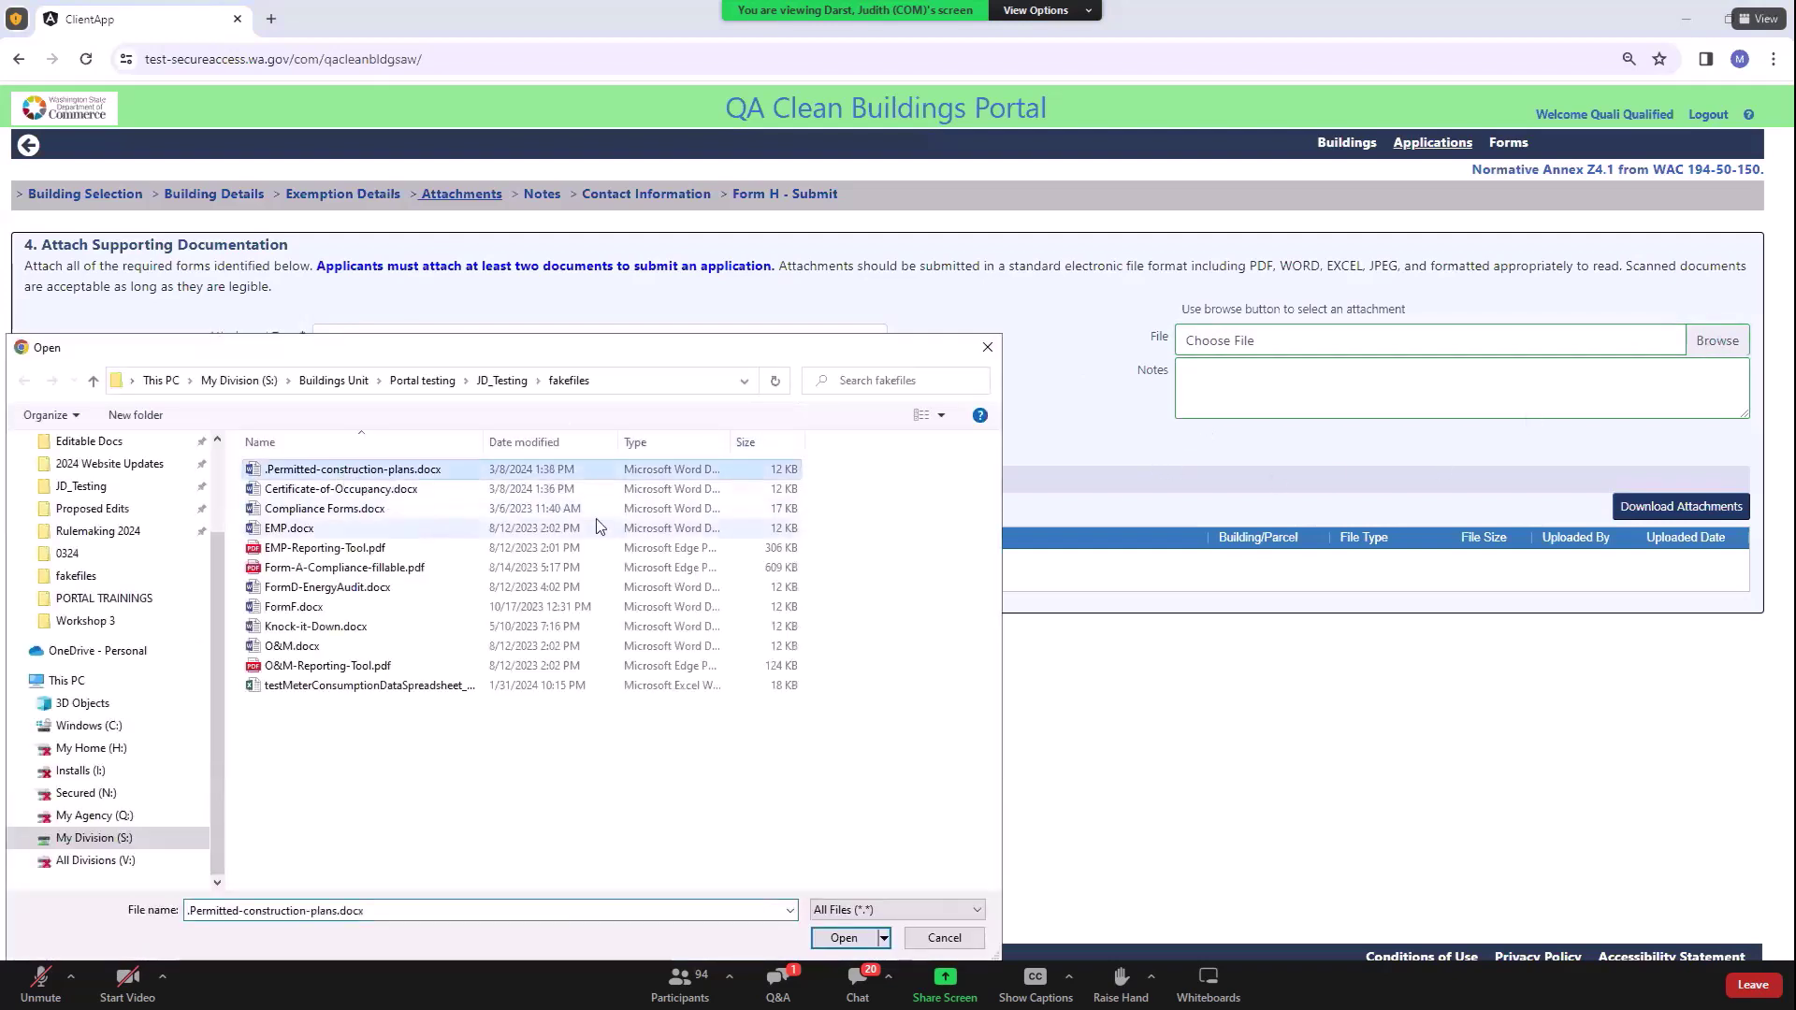
{"action": "left_click", "coordinate": [844, 937]}
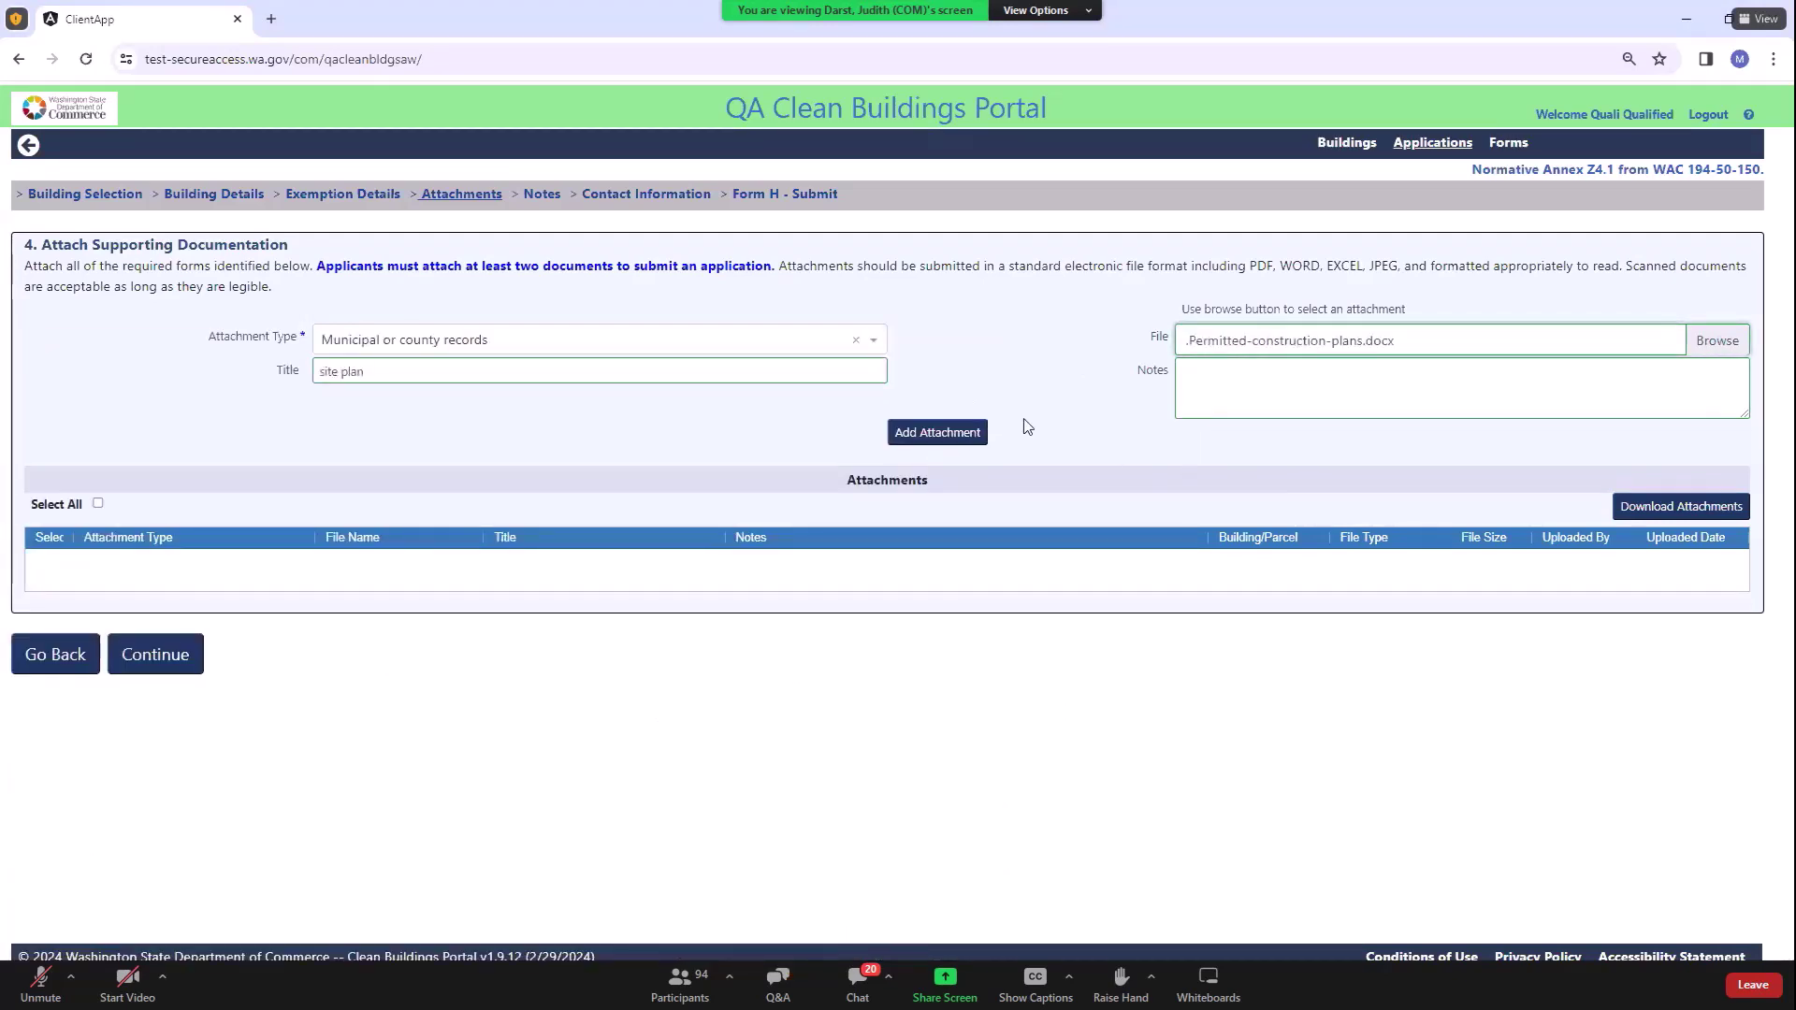
{"action": "left_click", "coordinate": [946, 440]}
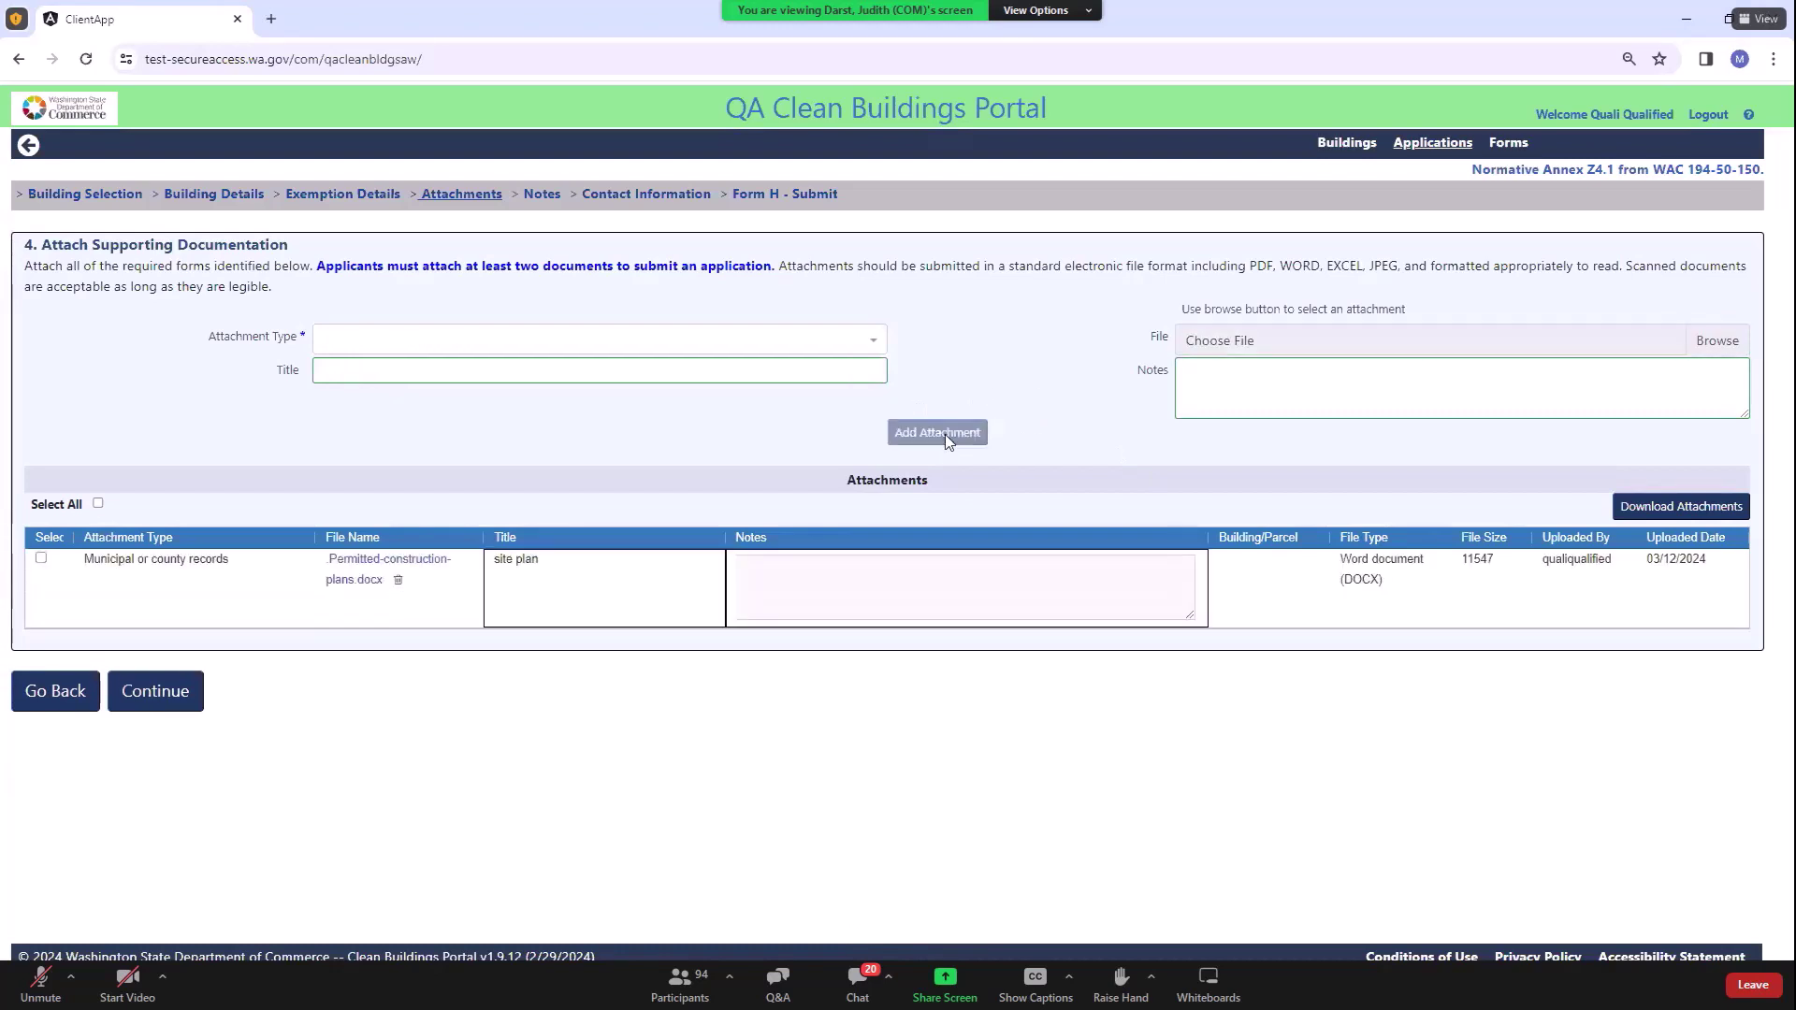
Step: Add Certificate-of-Occupancy.docx as a second Municipal or county records attachment titled "c of o"
{"action": "left_click", "coordinate": [879, 344]}
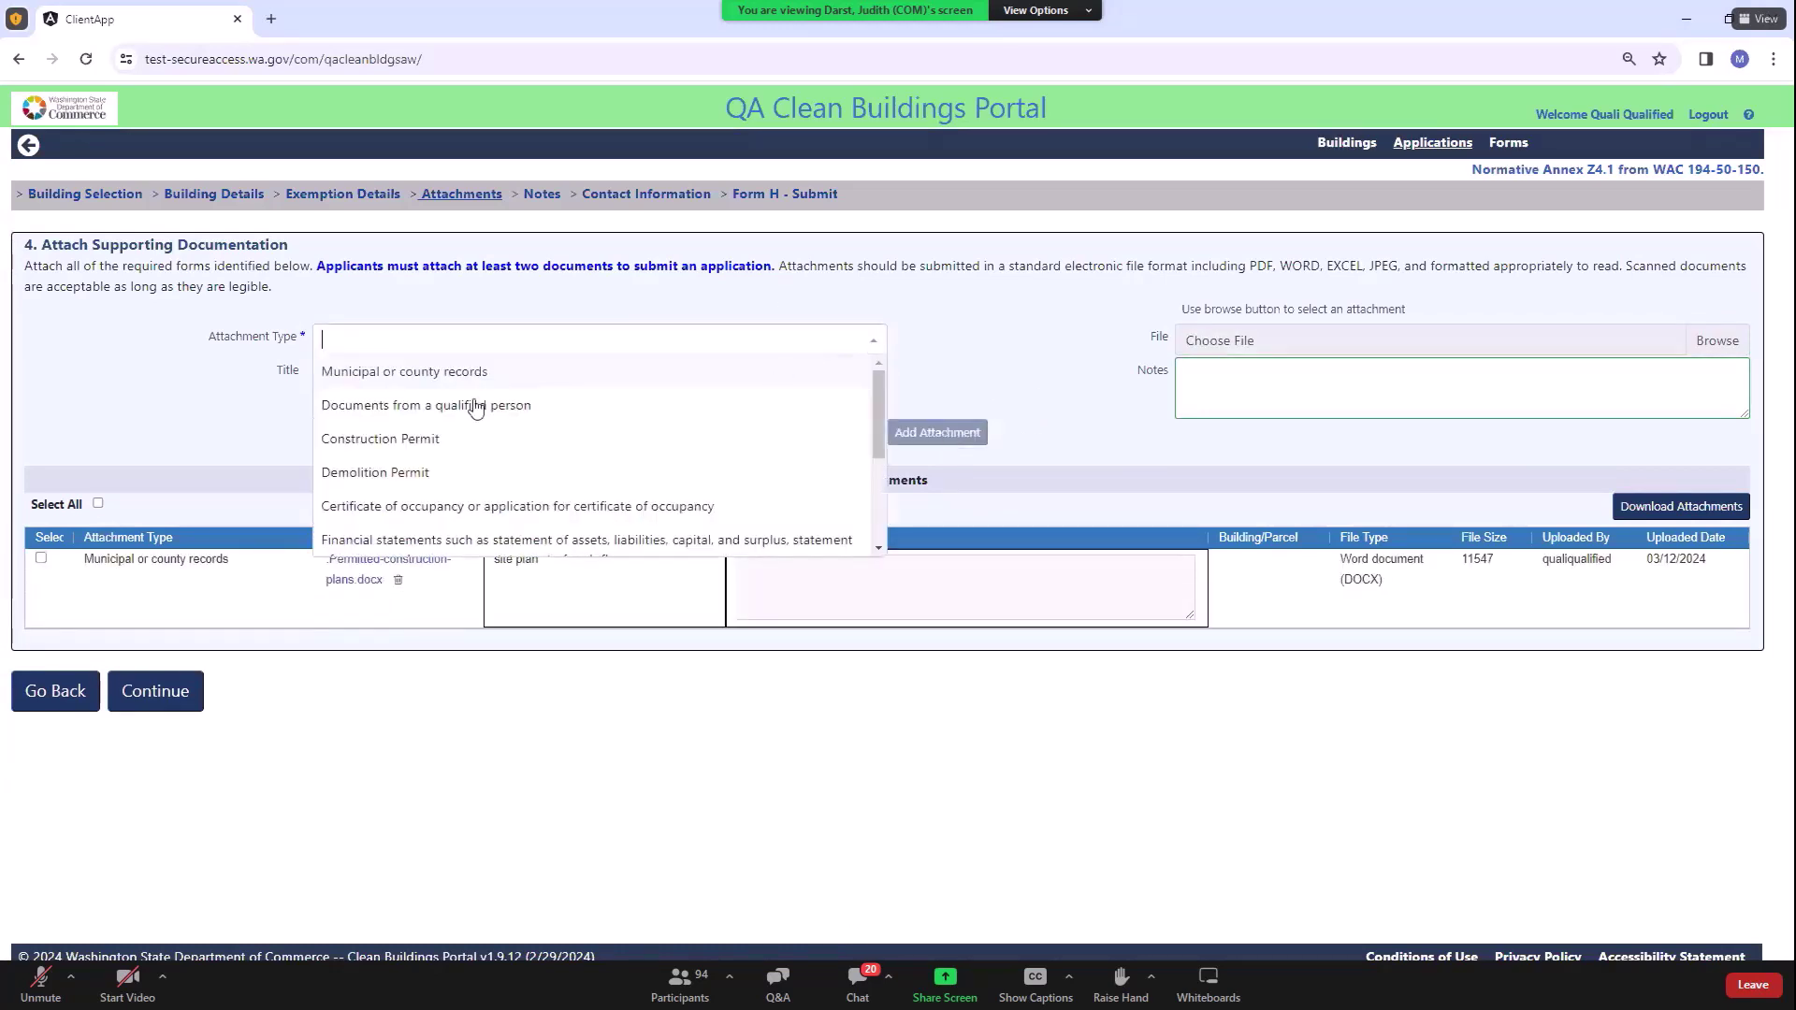
{"action": "left_click", "coordinate": [423, 371]}
{"action": "left_click", "coordinate": [335, 370]}
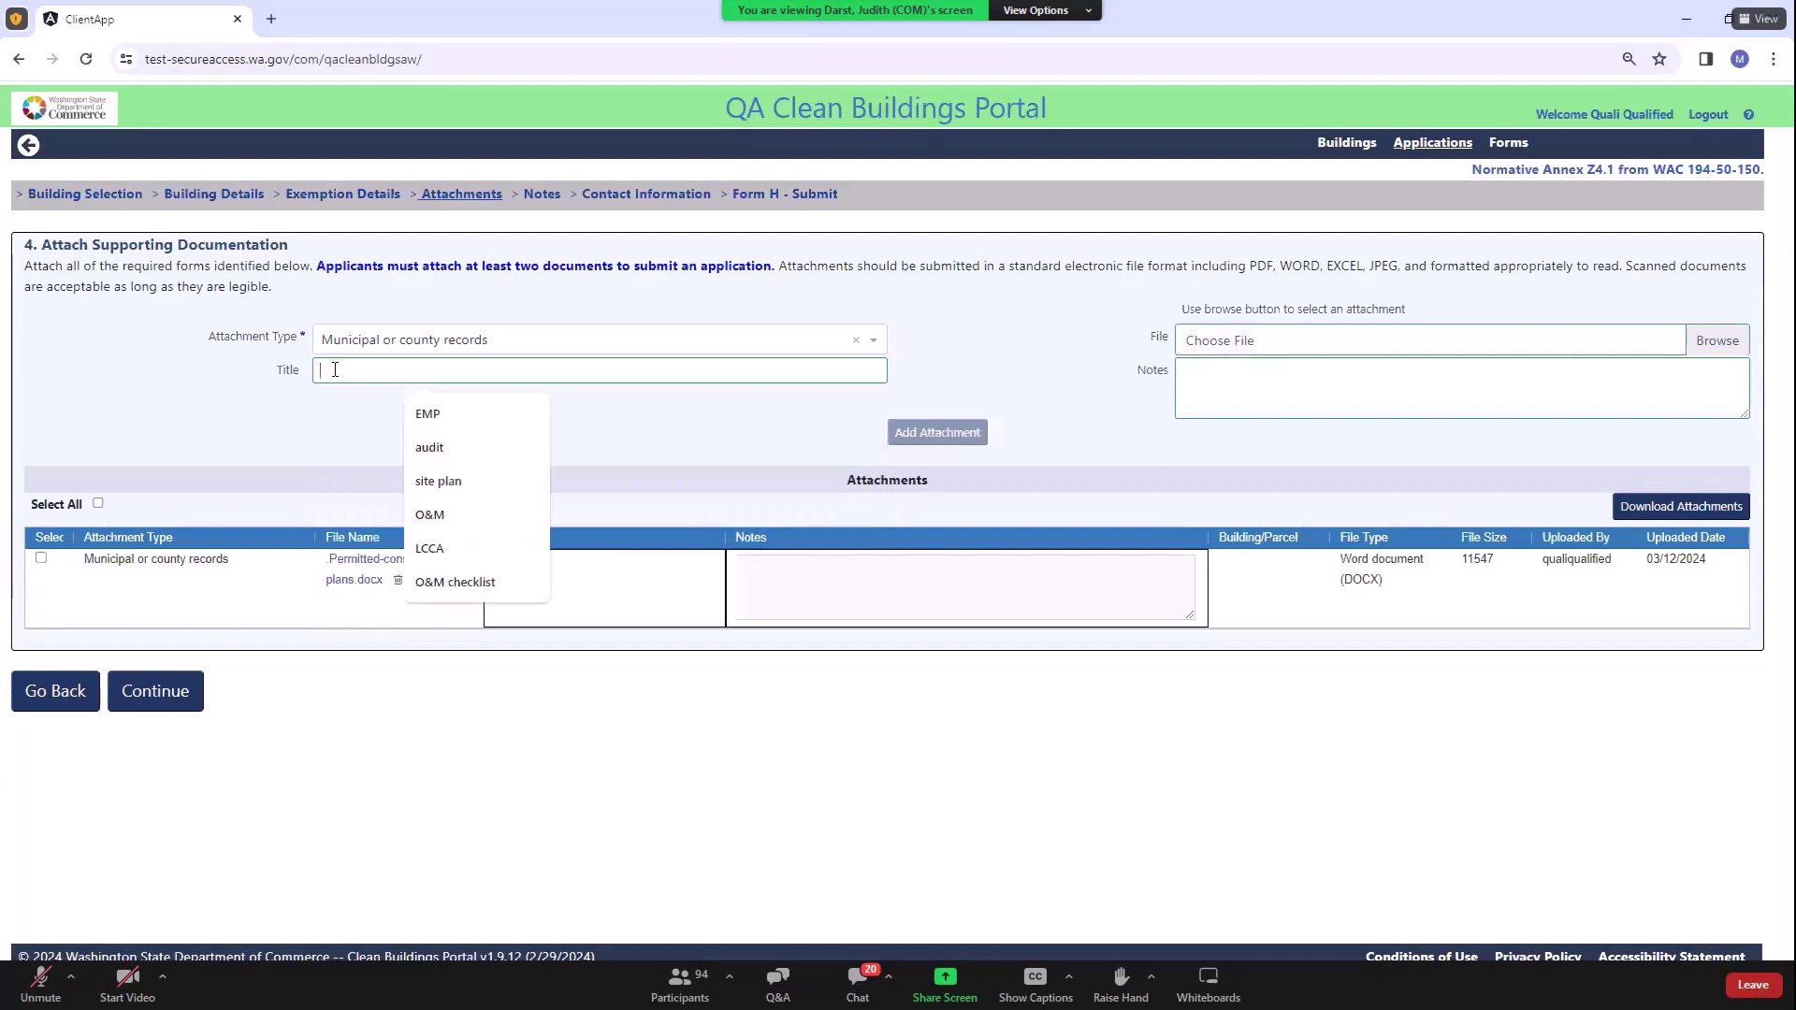
{"action": "type", "text": "co"}
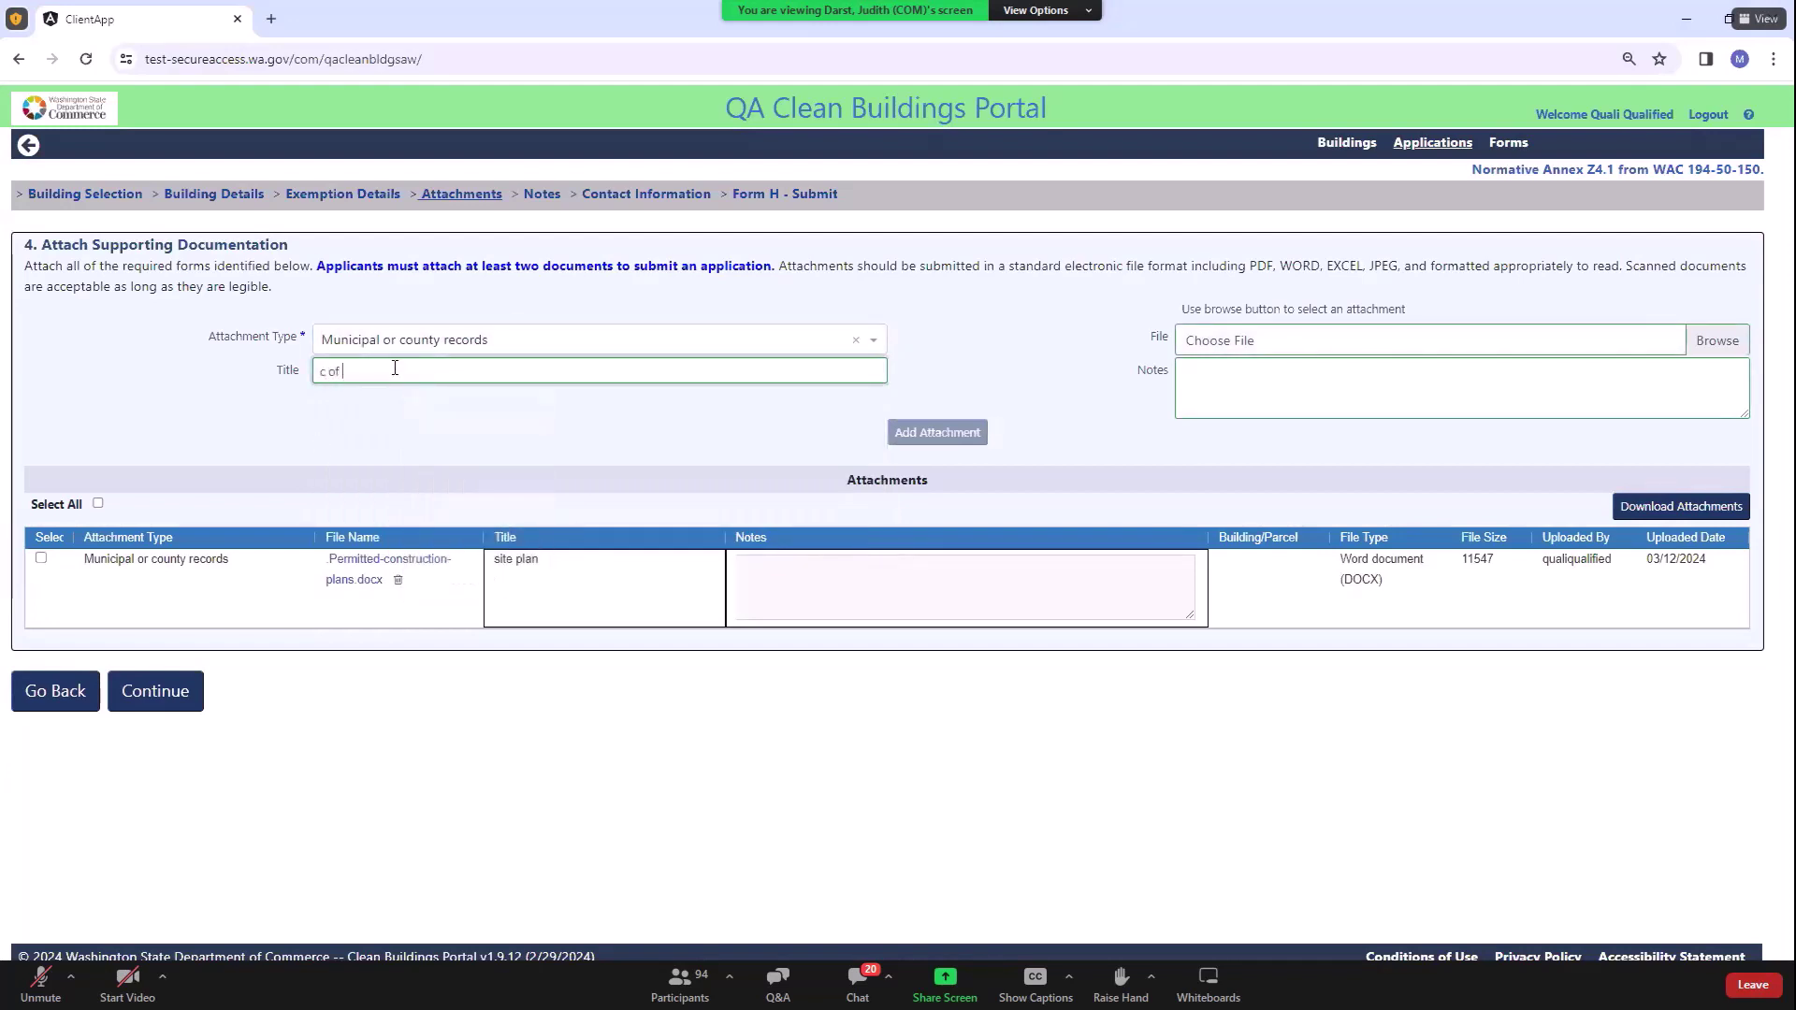
{"action": "left_click", "coordinate": [1717, 341]}
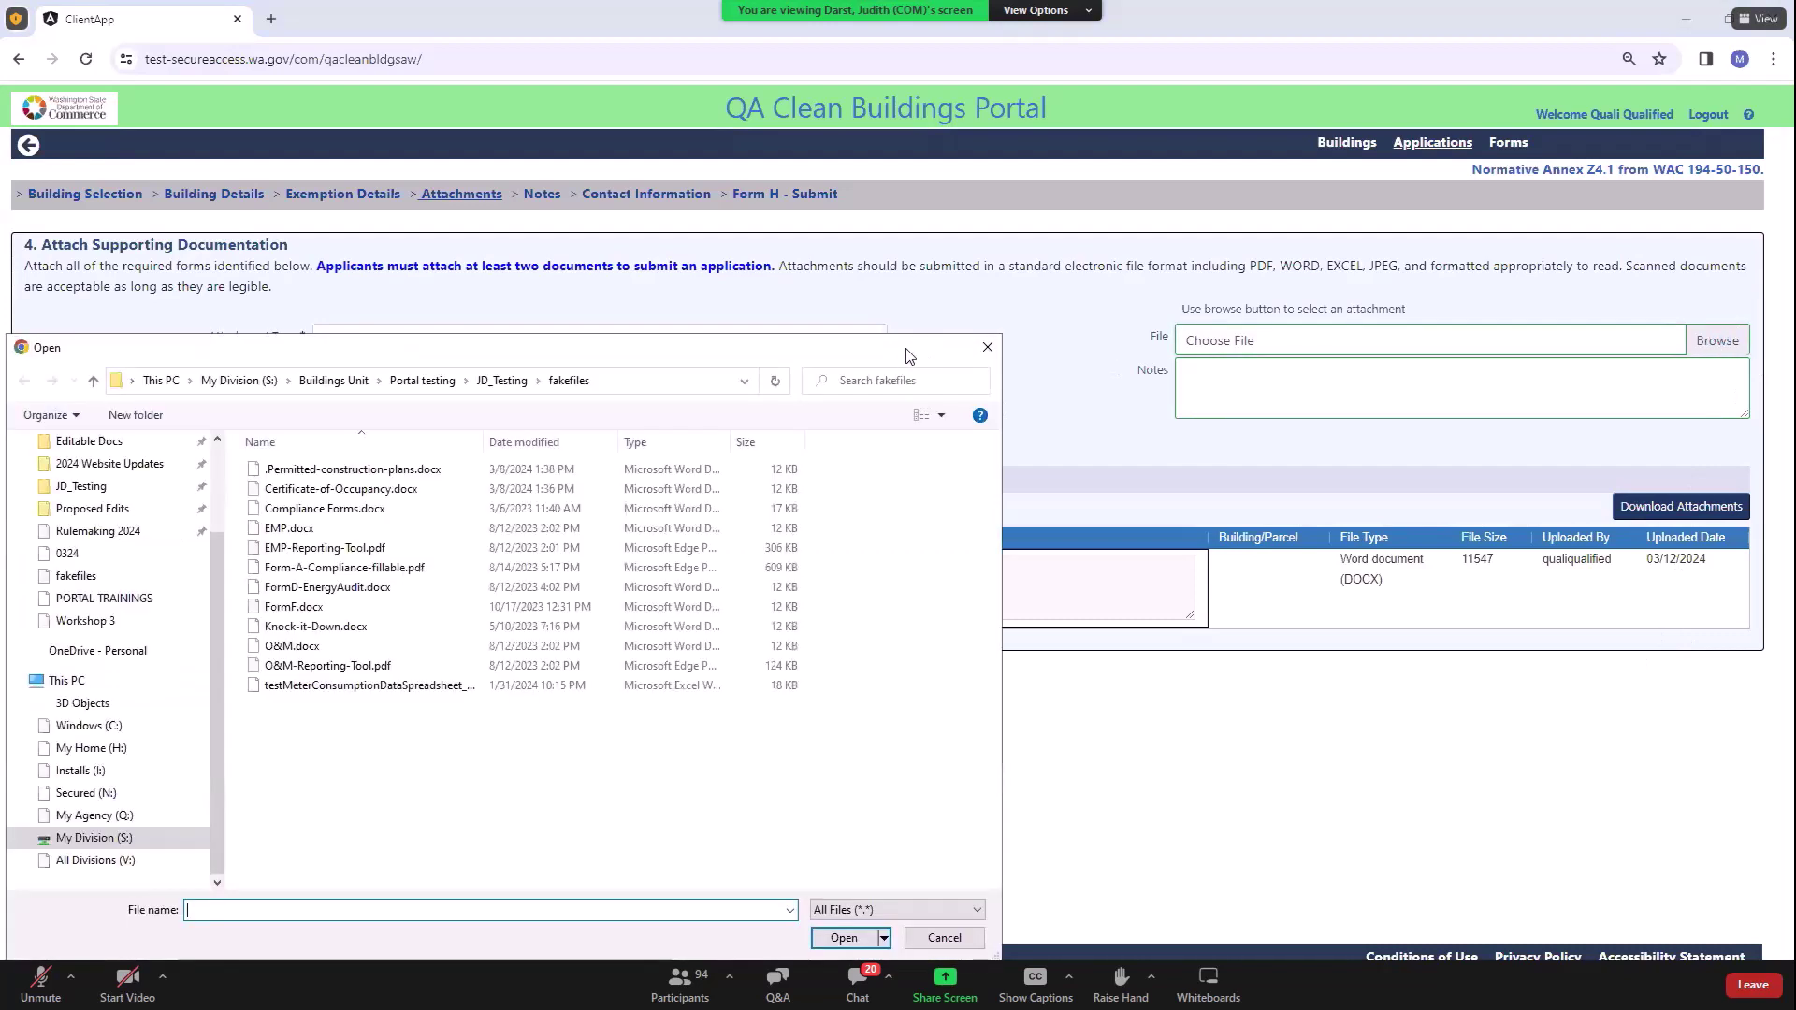
{"action": "left_click", "coordinate": [325, 490]}
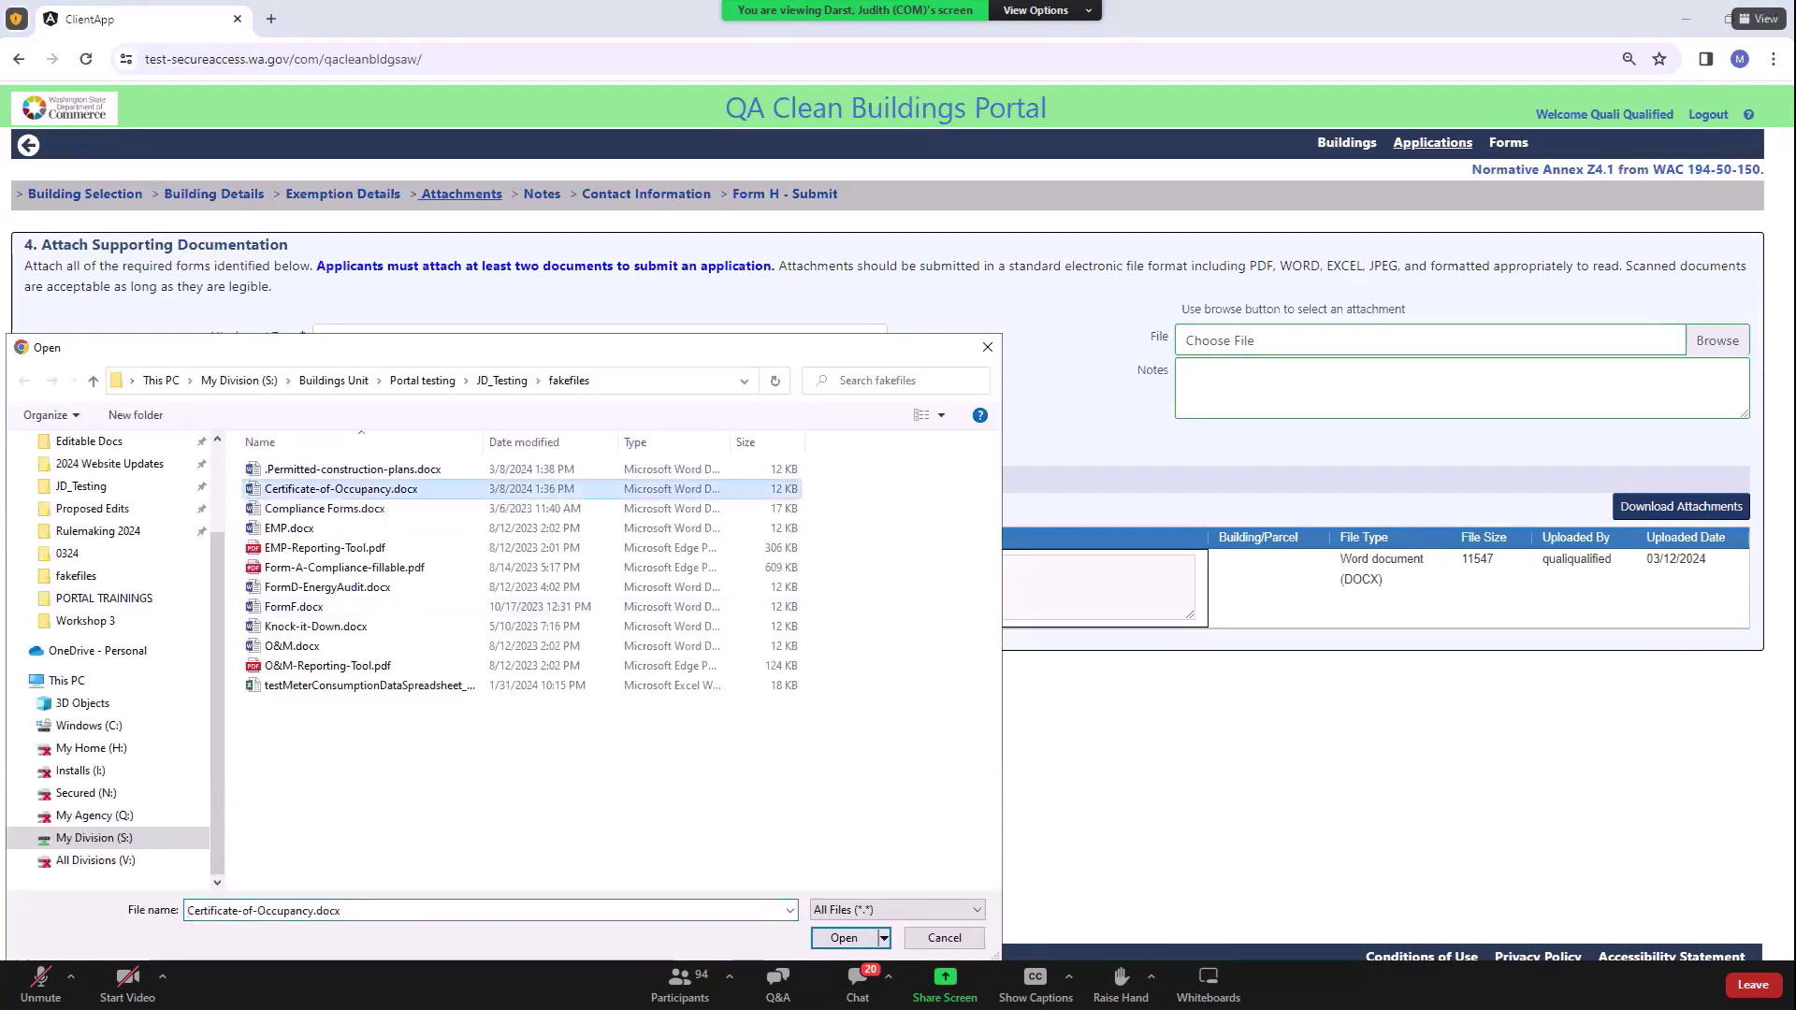
{"action": "left_click", "coordinate": [835, 938]}
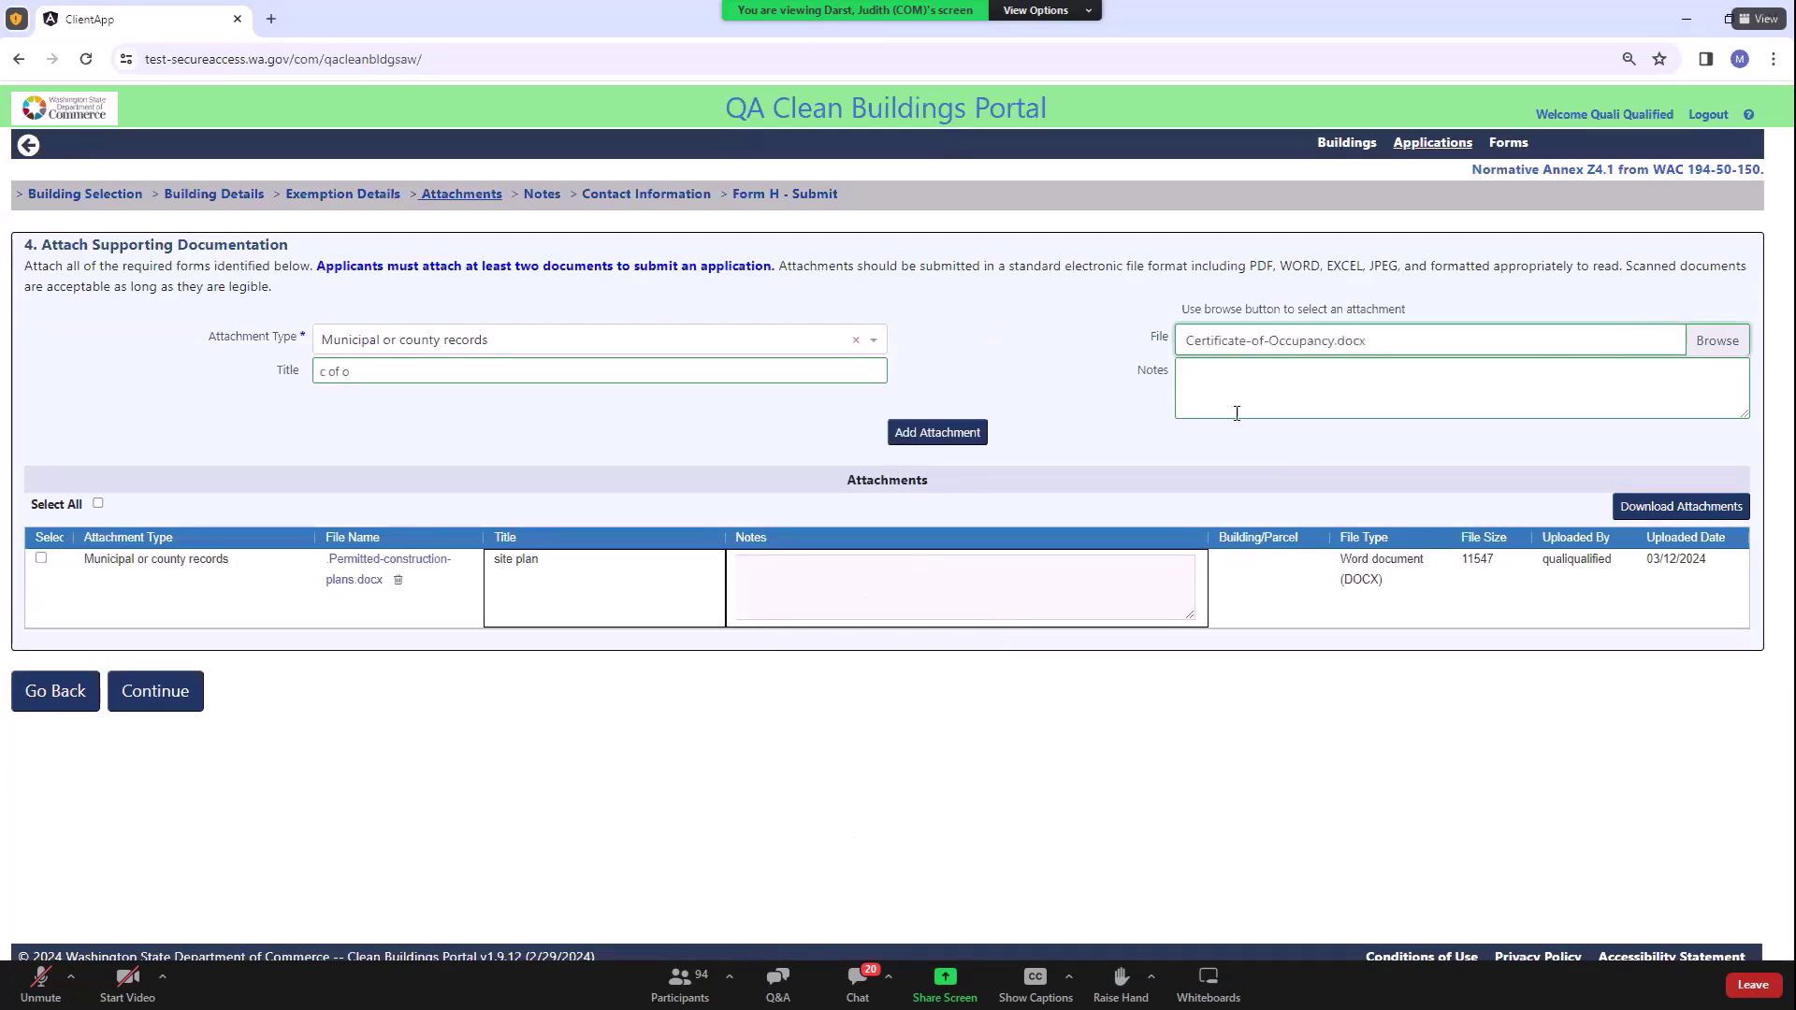
{"action": "left_click", "coordinate": [955, 433]}
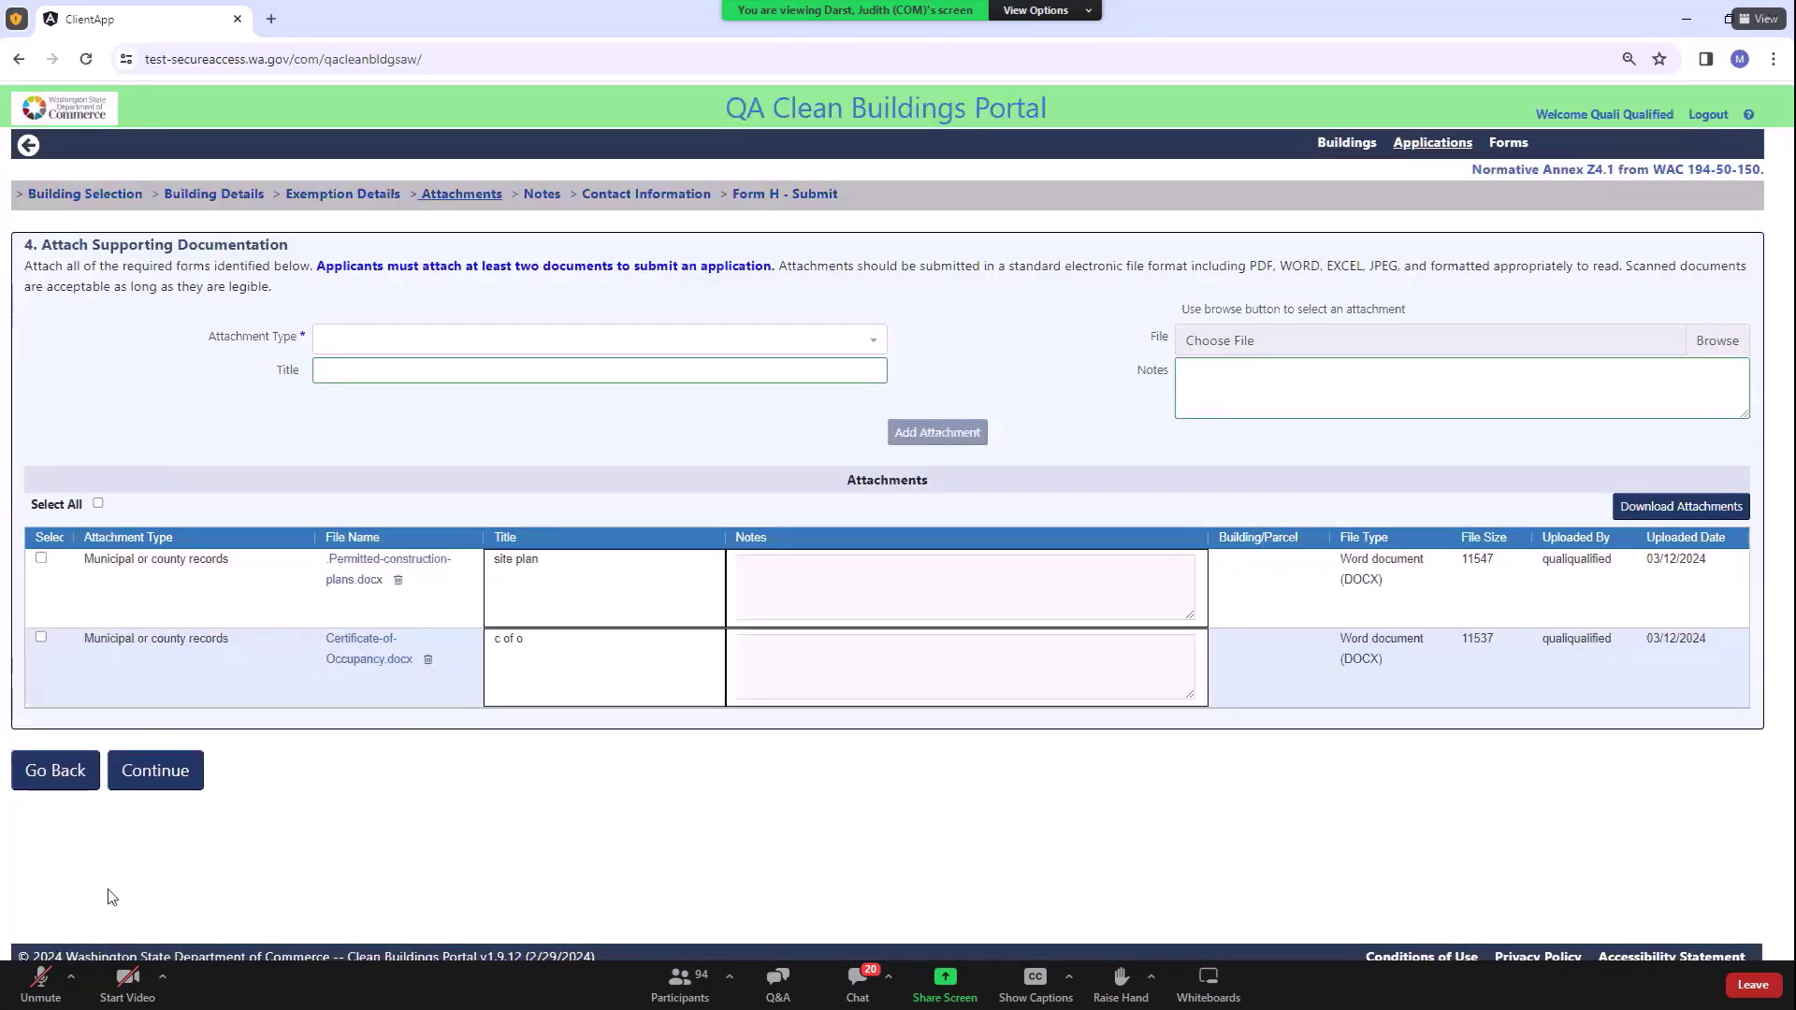
Step: Leave the notes empty, assign saved contacts as Building Owner, Qualified Person and Energy Manager, and continue to the review
{"action": "left_click", "coordinate": [149, 779]}
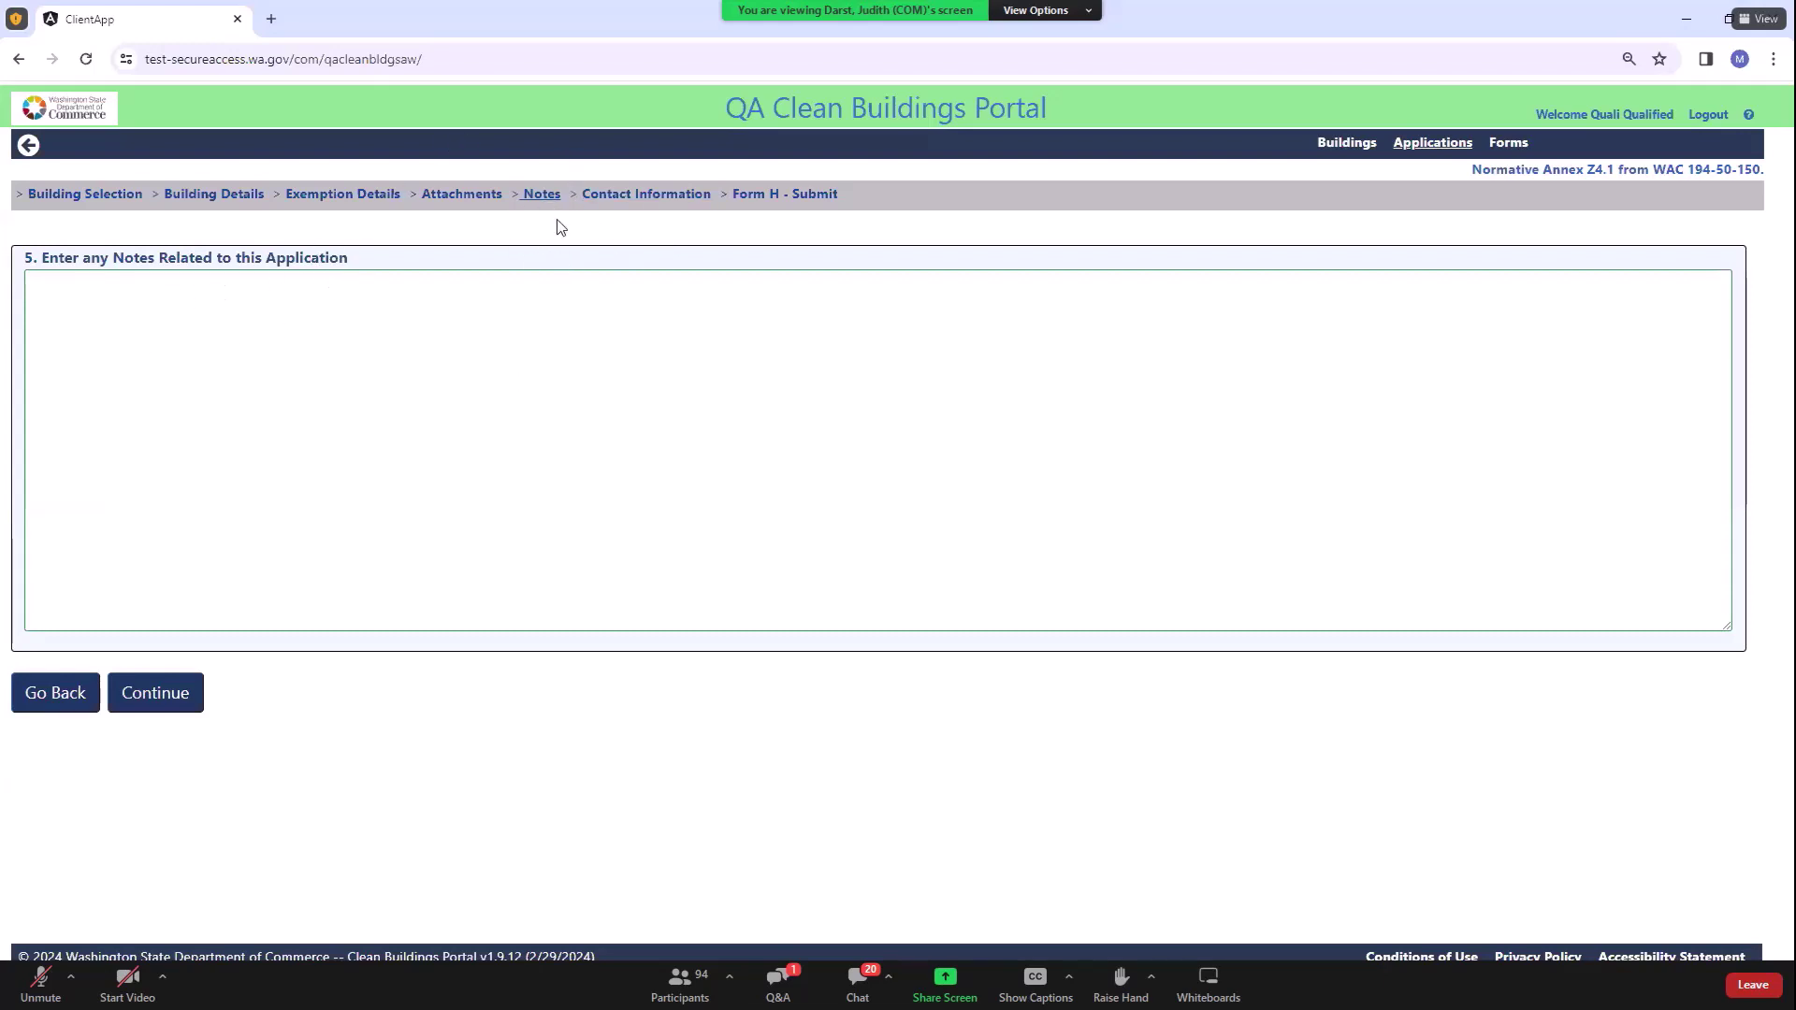
{"action": "left_click", "coordinate": [148, 693]}
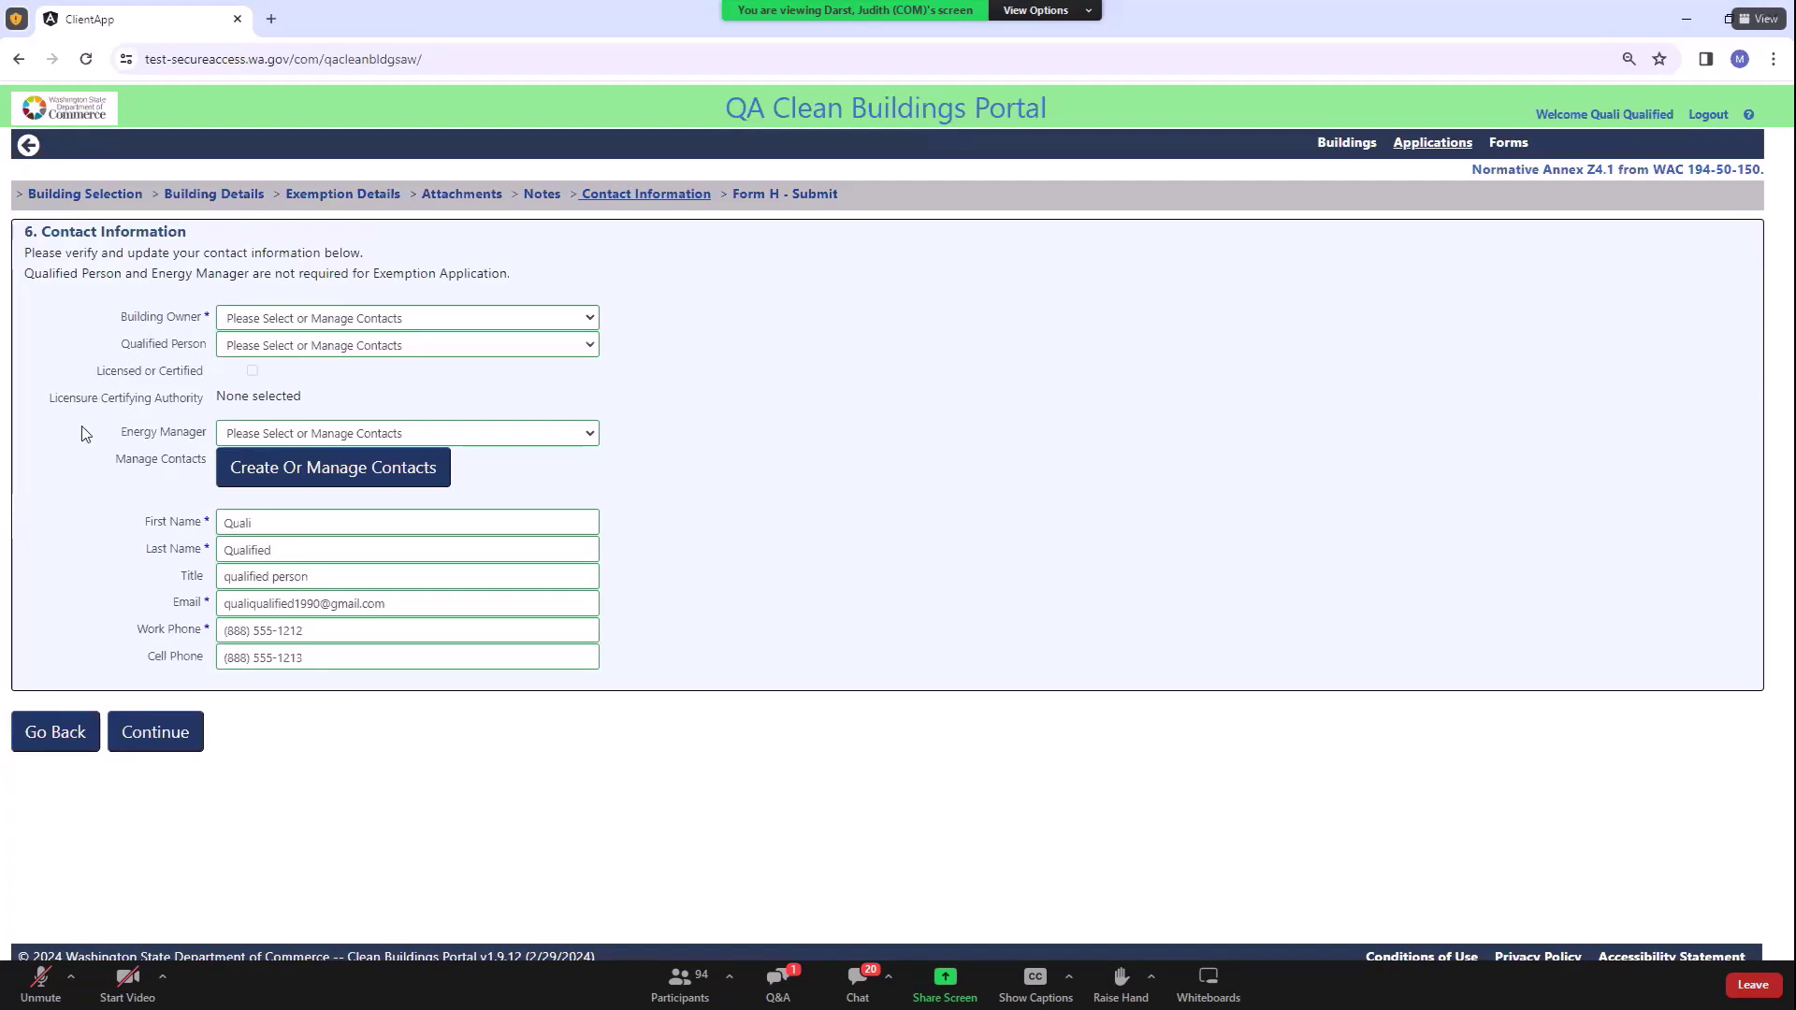
{"action": "left_click", "coordinate": [594, 318]}
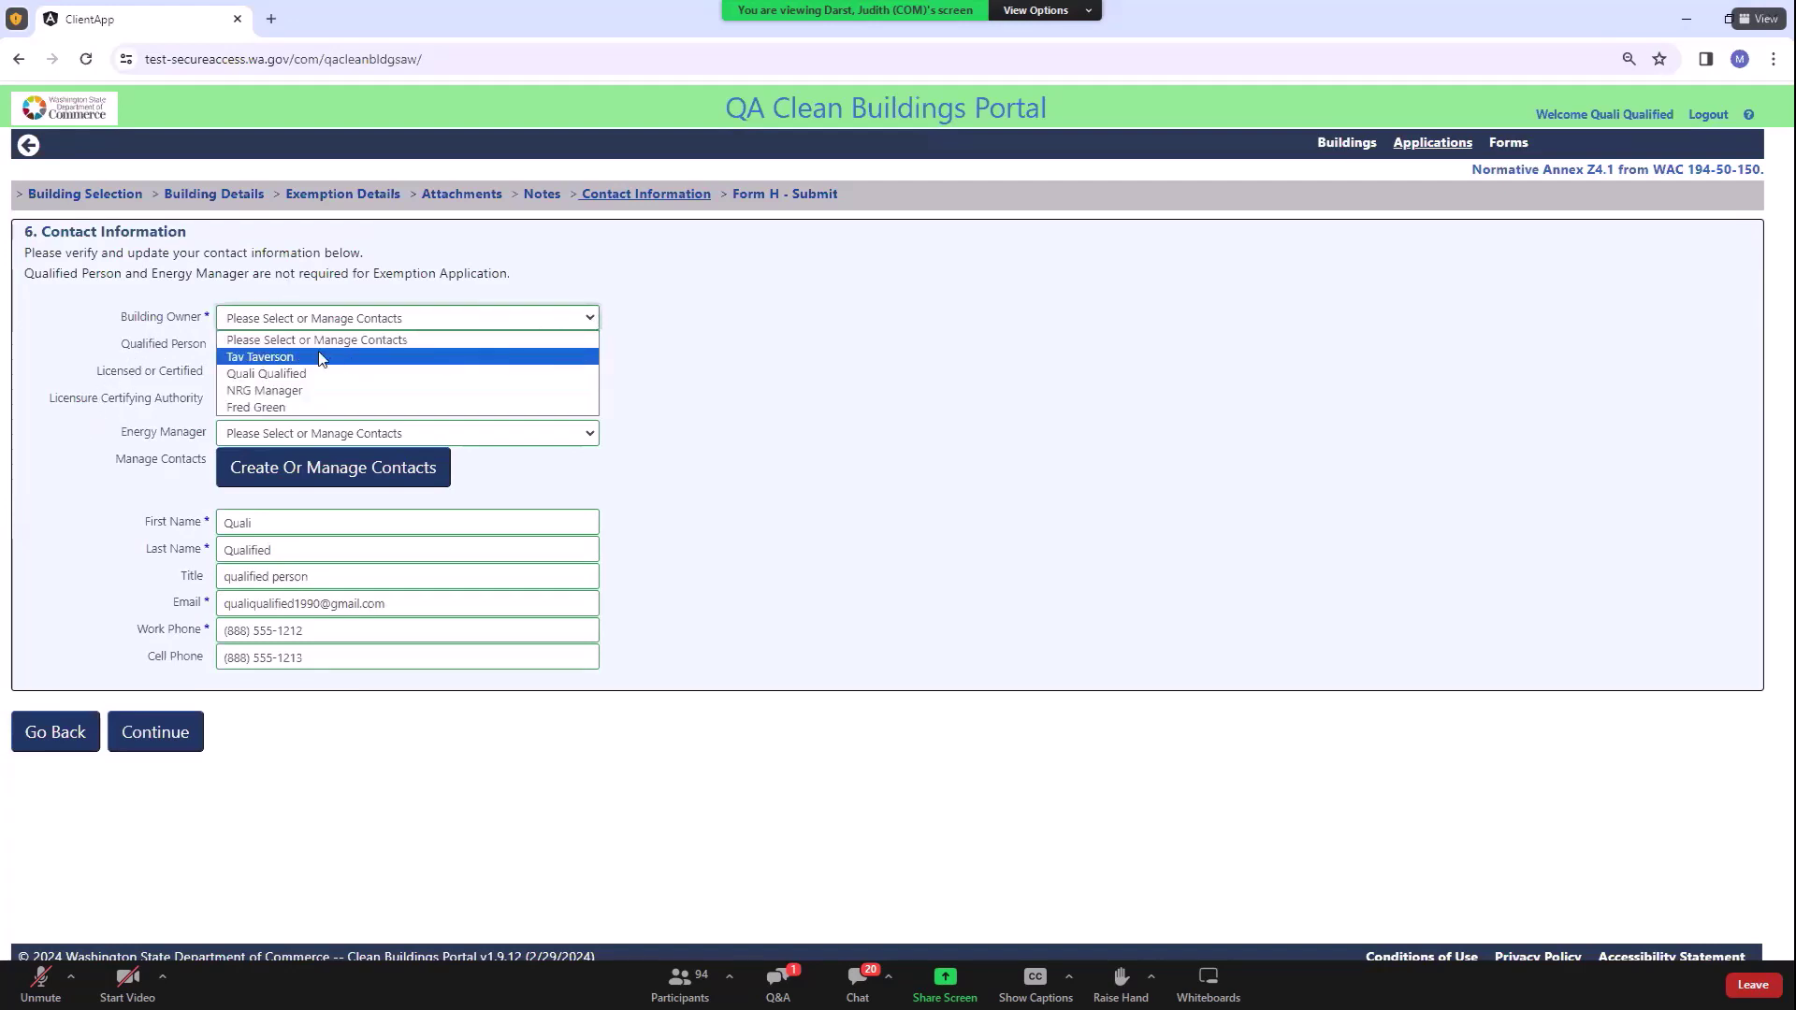
{"action": "left_click", "coordinate": [323, 358]}
{"action": "left_click", "coordinate": [591, 345]}
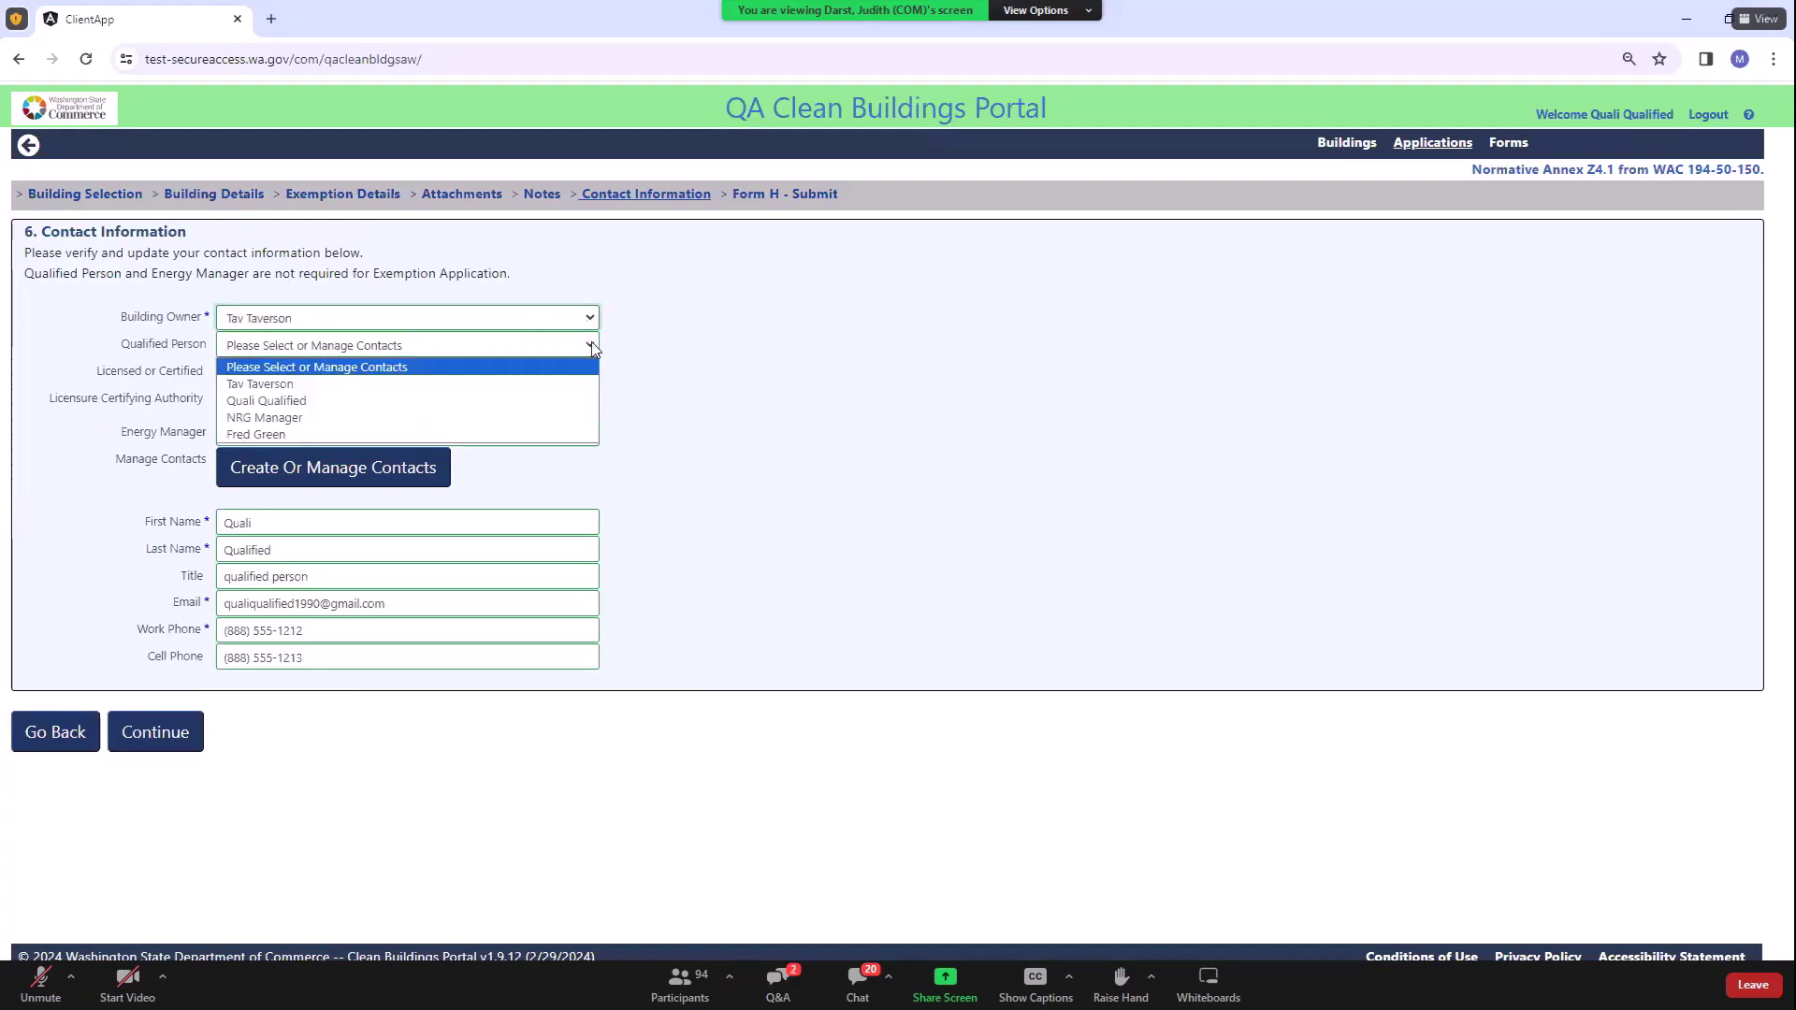
{"action": "left_click", "coordinate": [295, 401]}
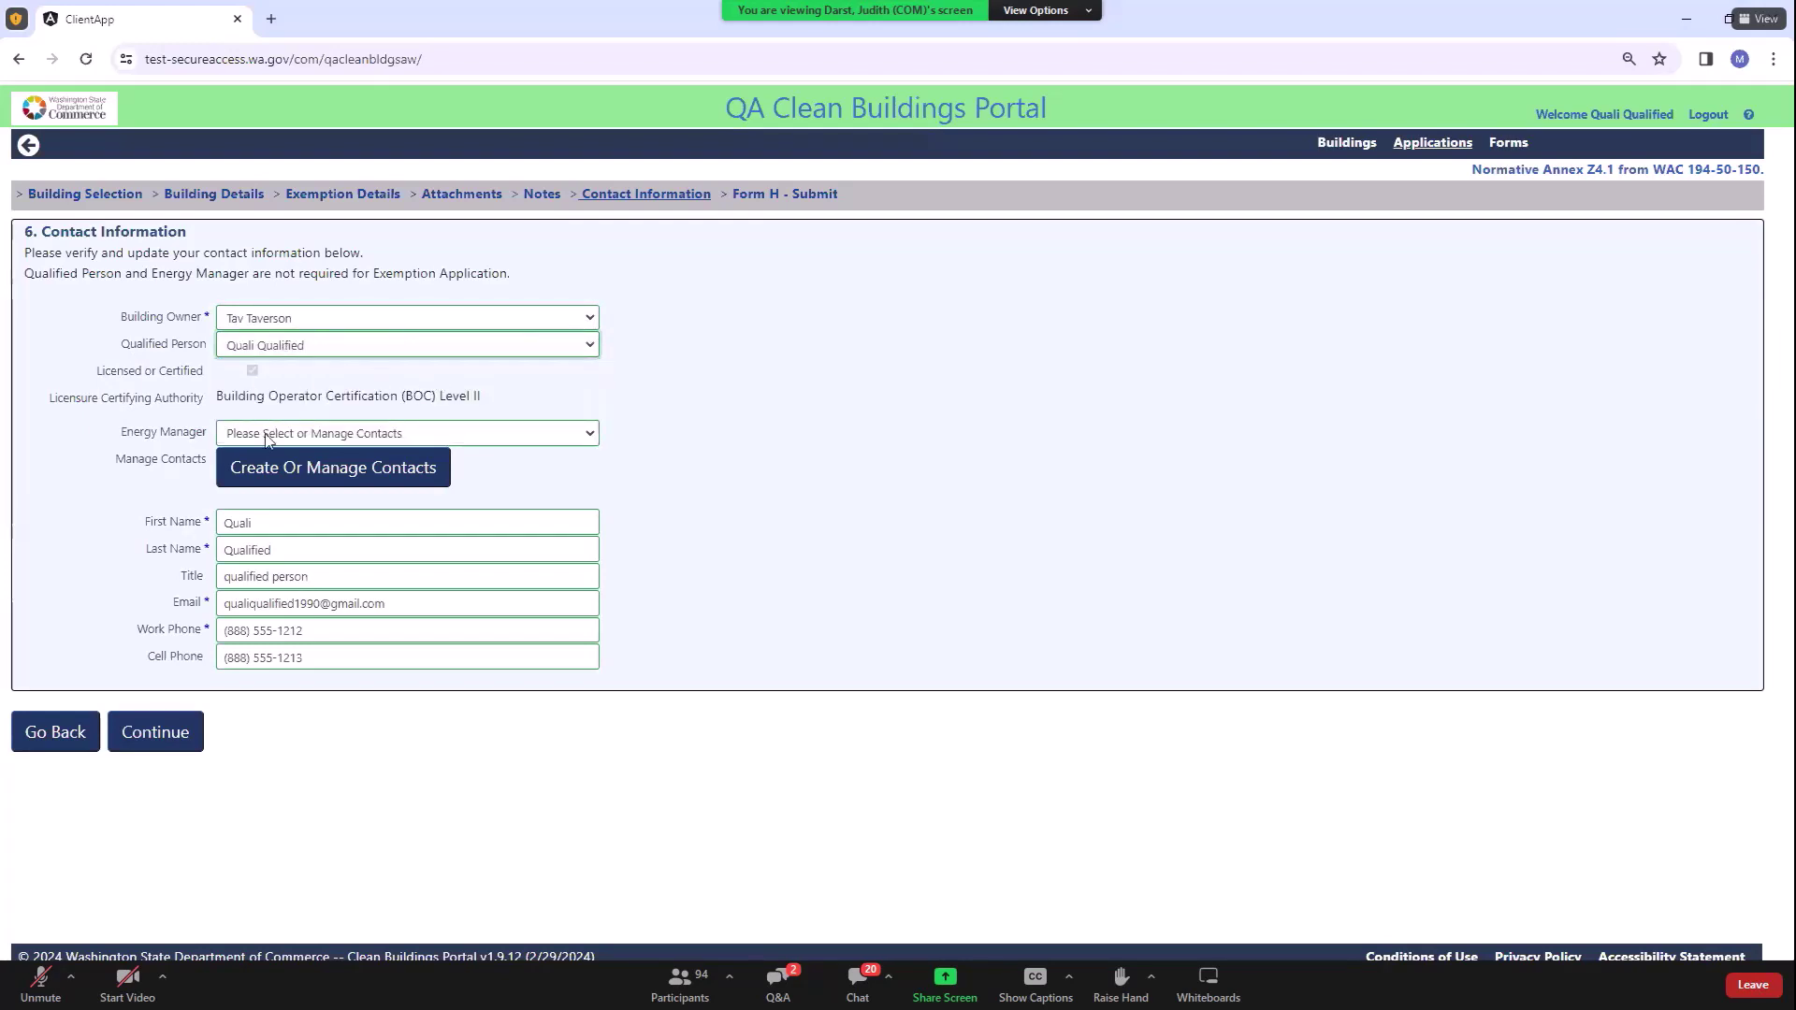
{"action": "left_click", "coordinate": [592, 435]}
{"action": "left_click", "coordinate": [276, 508]}
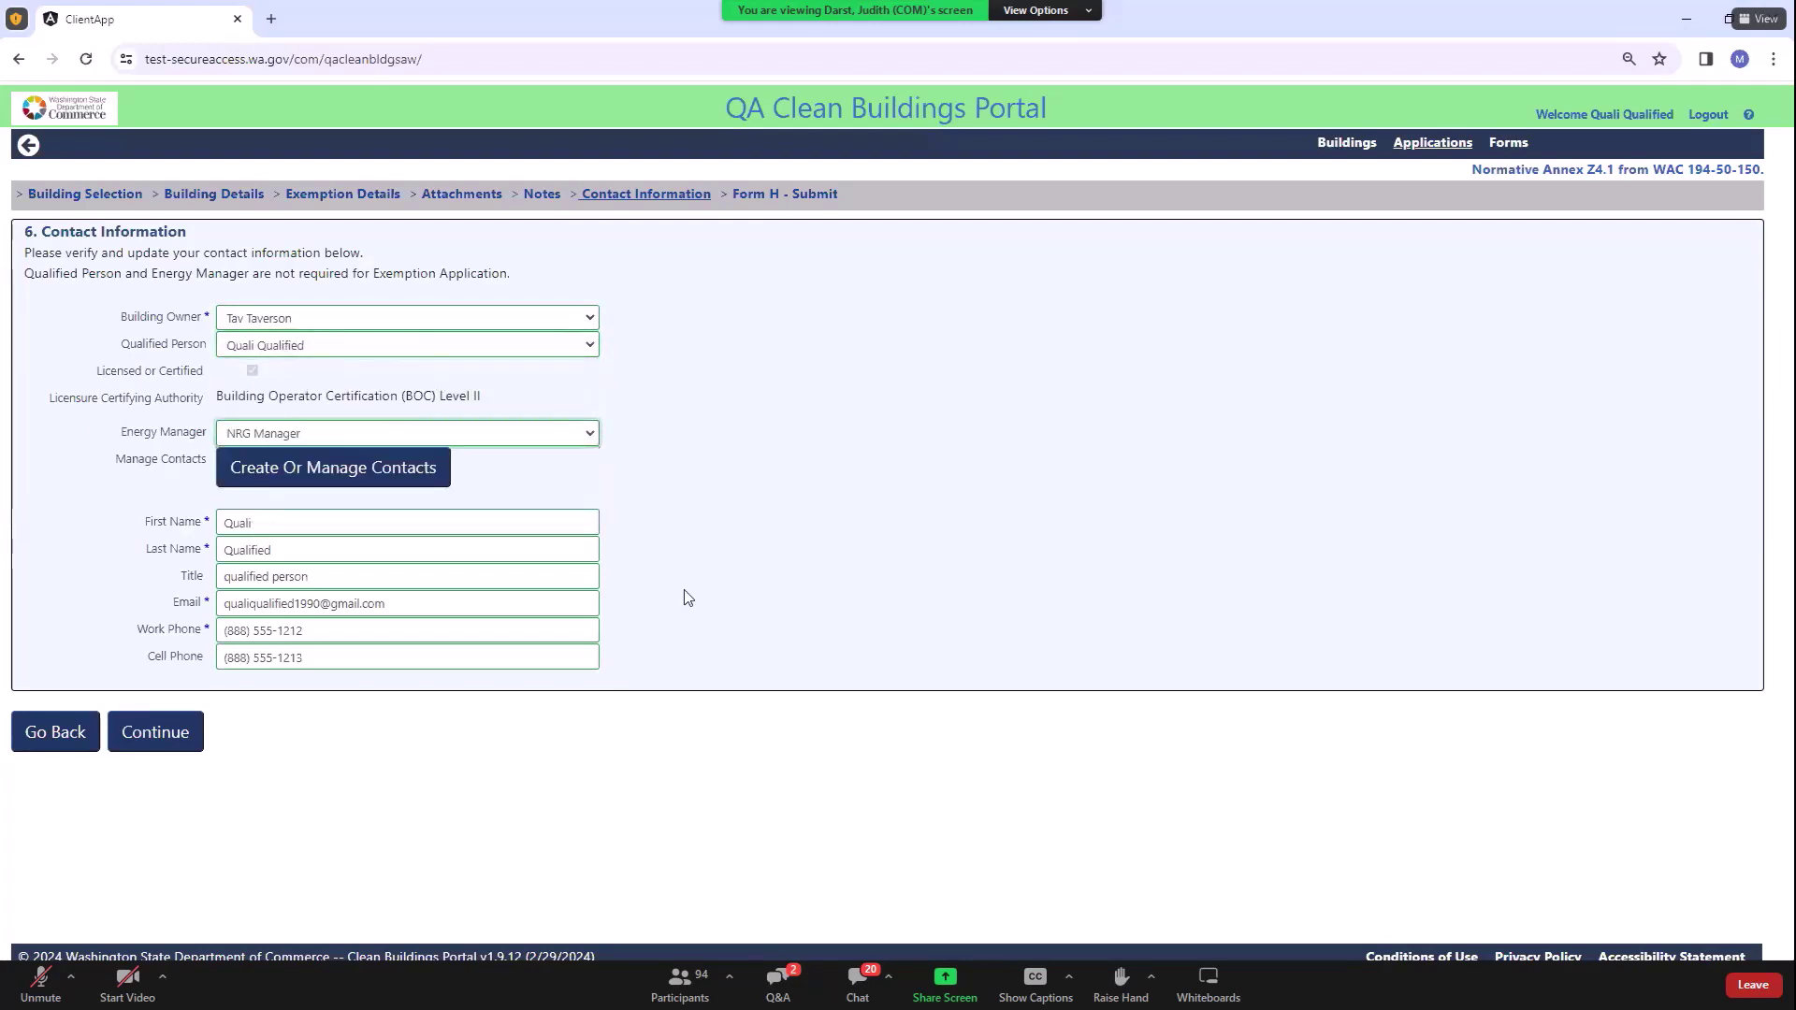
{"action": "left_click", "coordinate": [143, 738]}
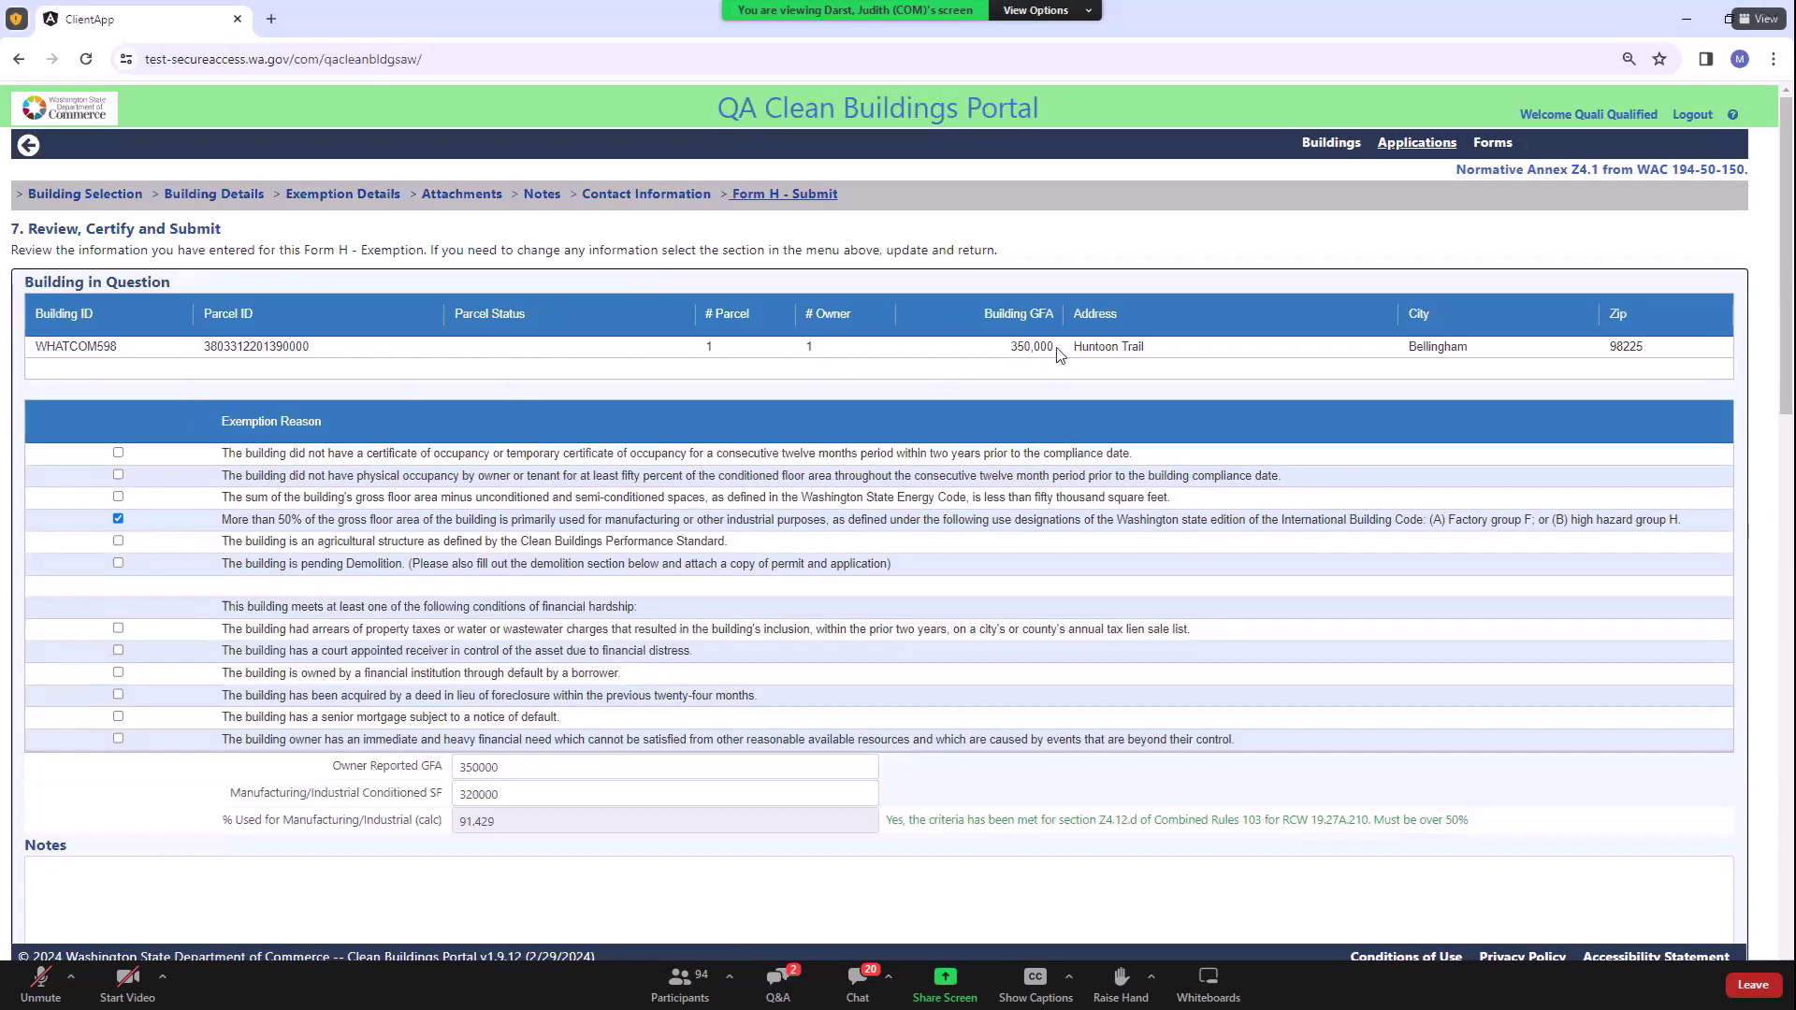
Step: Certify and submit the Form H - Exemption application for WHATCOM598 and return to the applications list
{"action": "scroll", "coordinate": [537, 341], "scroll_direction": "down", "scroll_amount": 2}
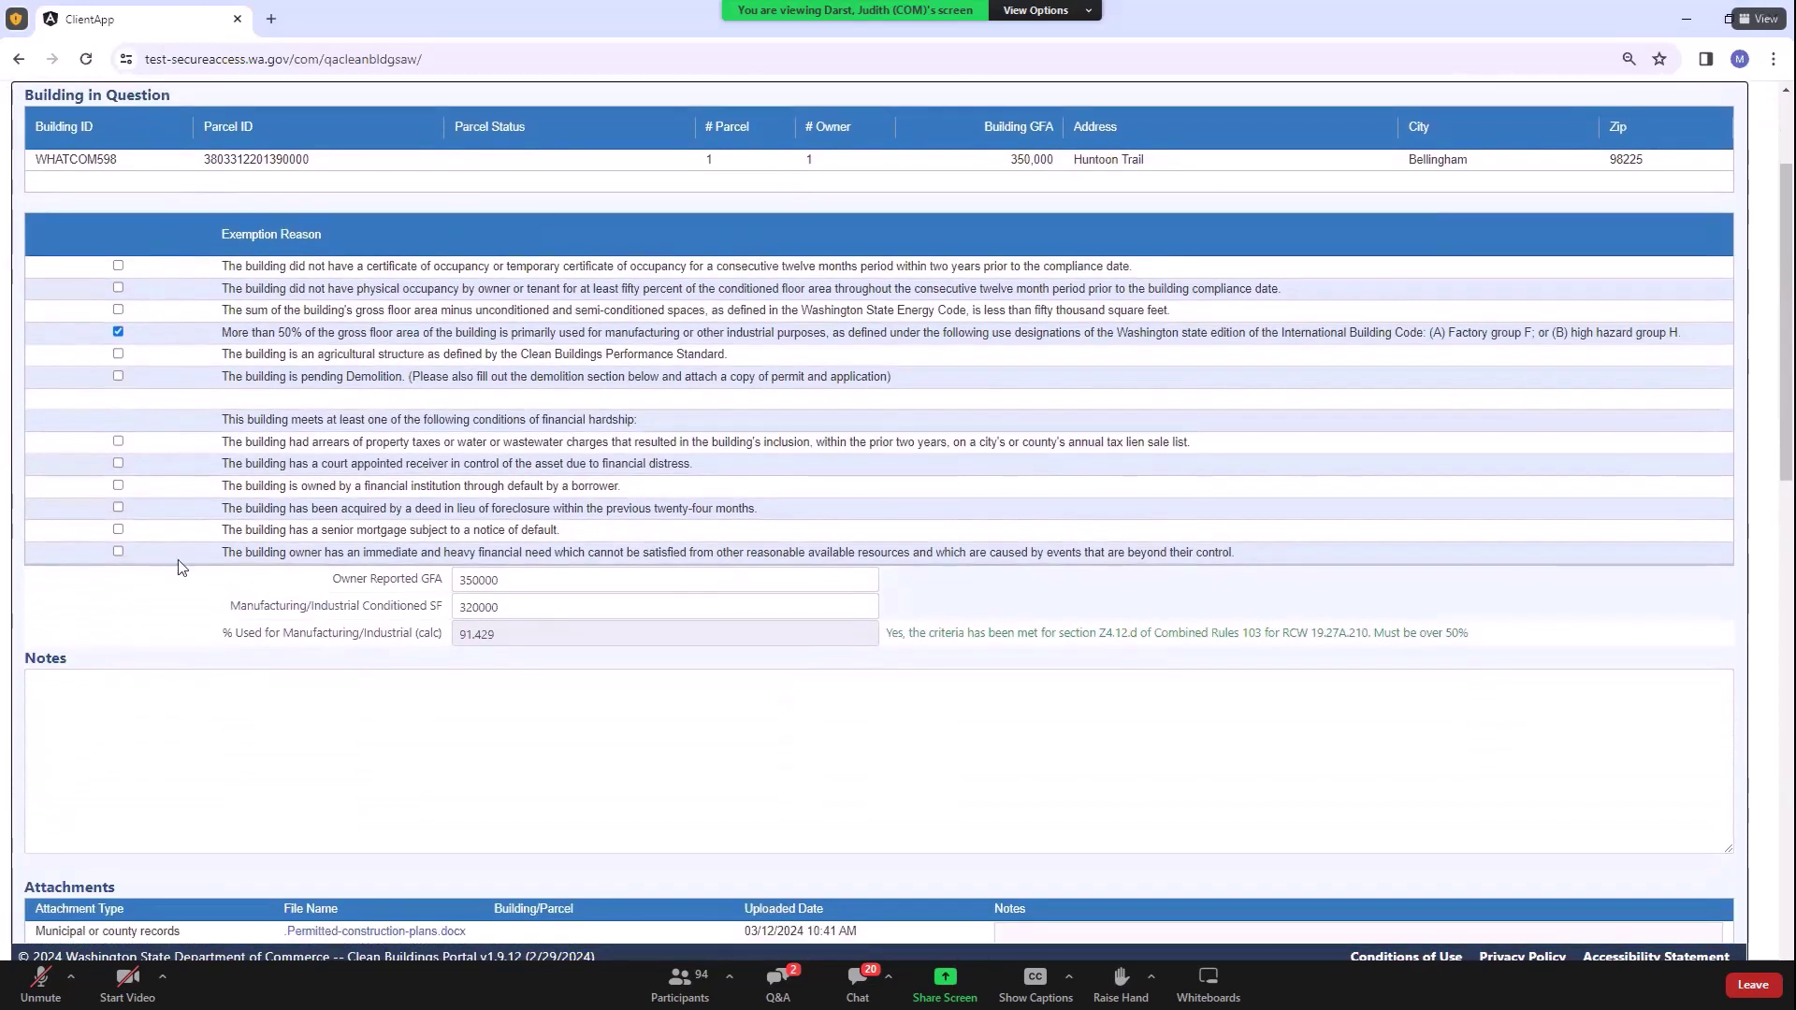
{"action": "scroll", "coordinate": [603, 667], "scroll_direction": "down", "scroll_amount": 4}
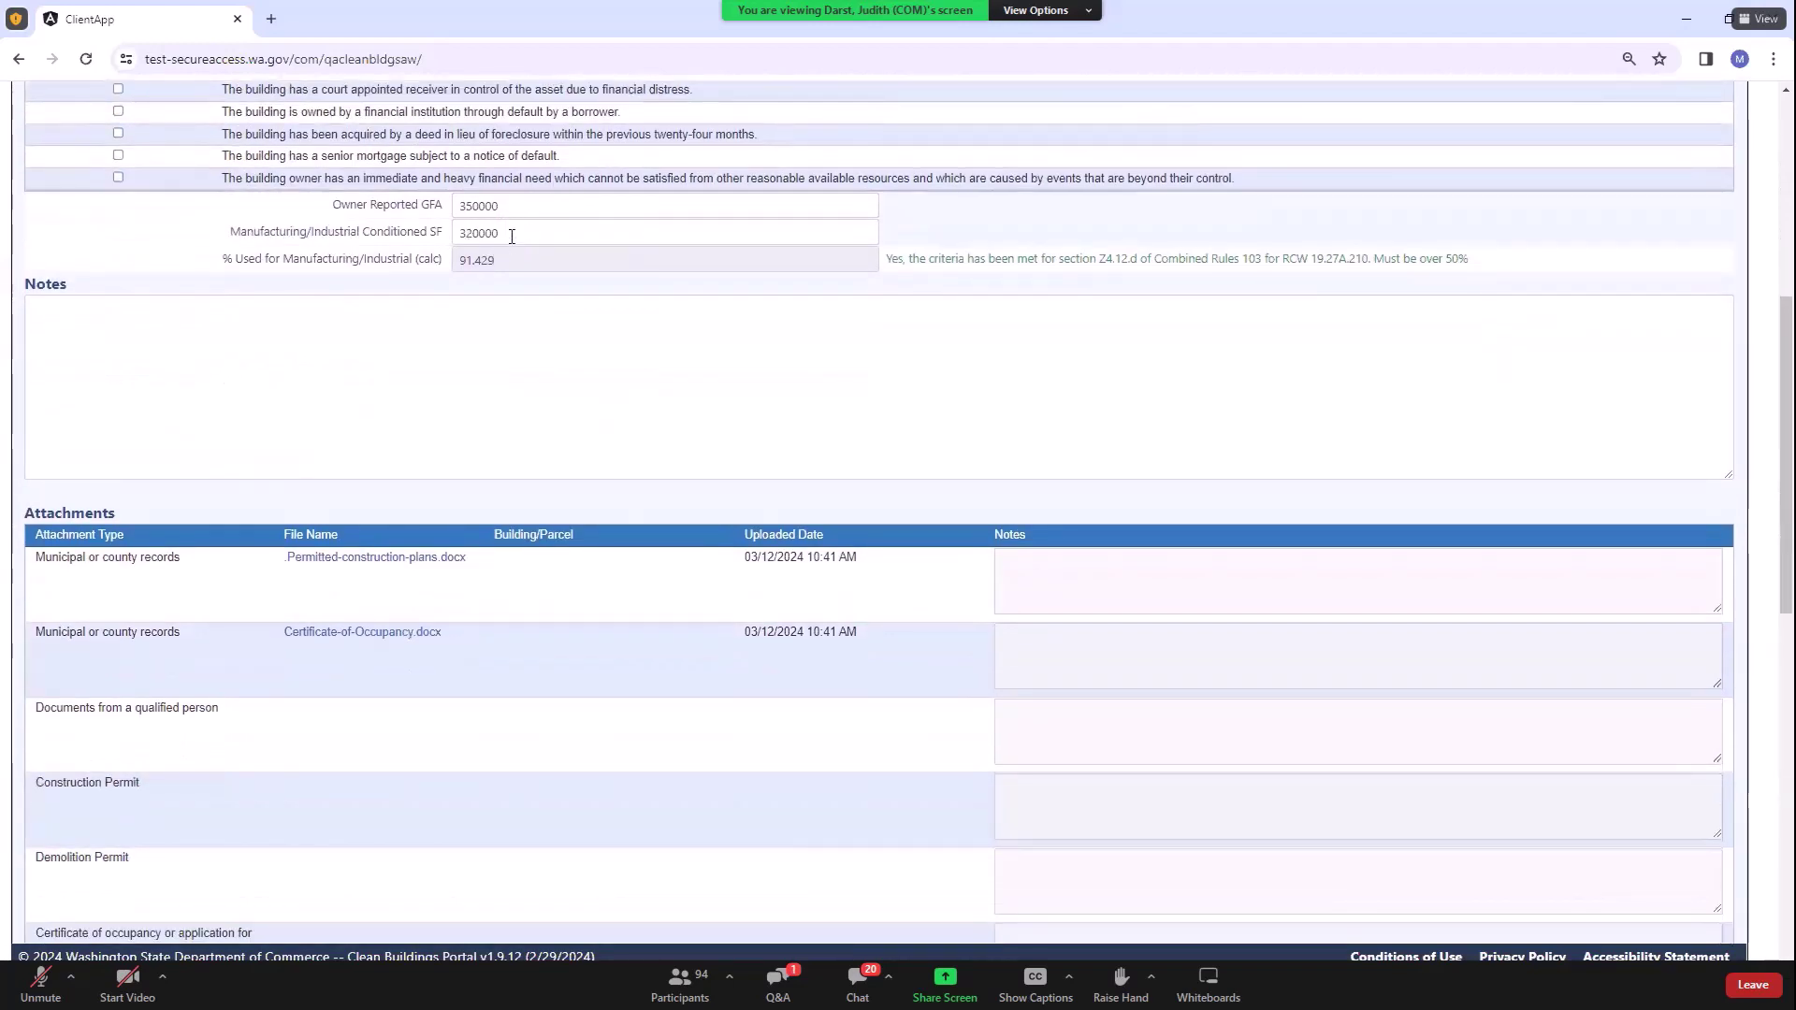
{"action": "scroll", "coordinate": [497, 373], "scroll_direction": "down", "scroll_amount": 2}
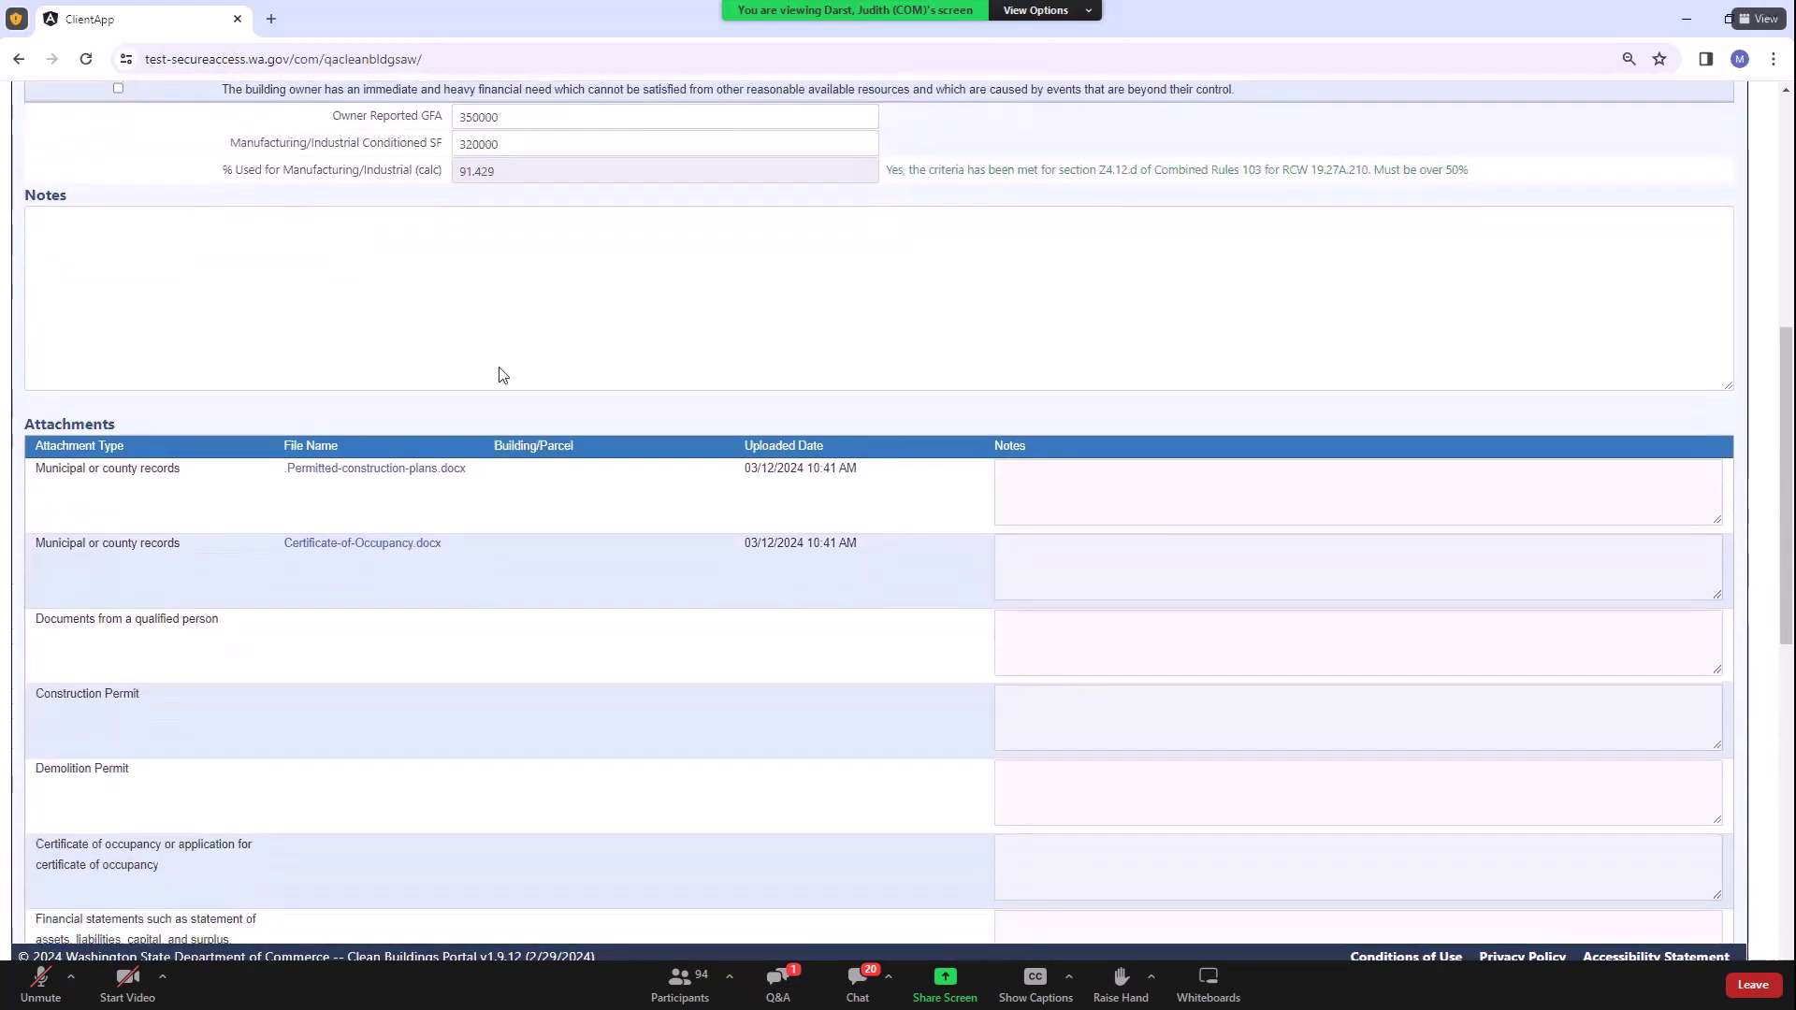
{"action": "scroll", "coordinate": [503, 370], "scroll_direction": "down", "scroll_amount": 1}
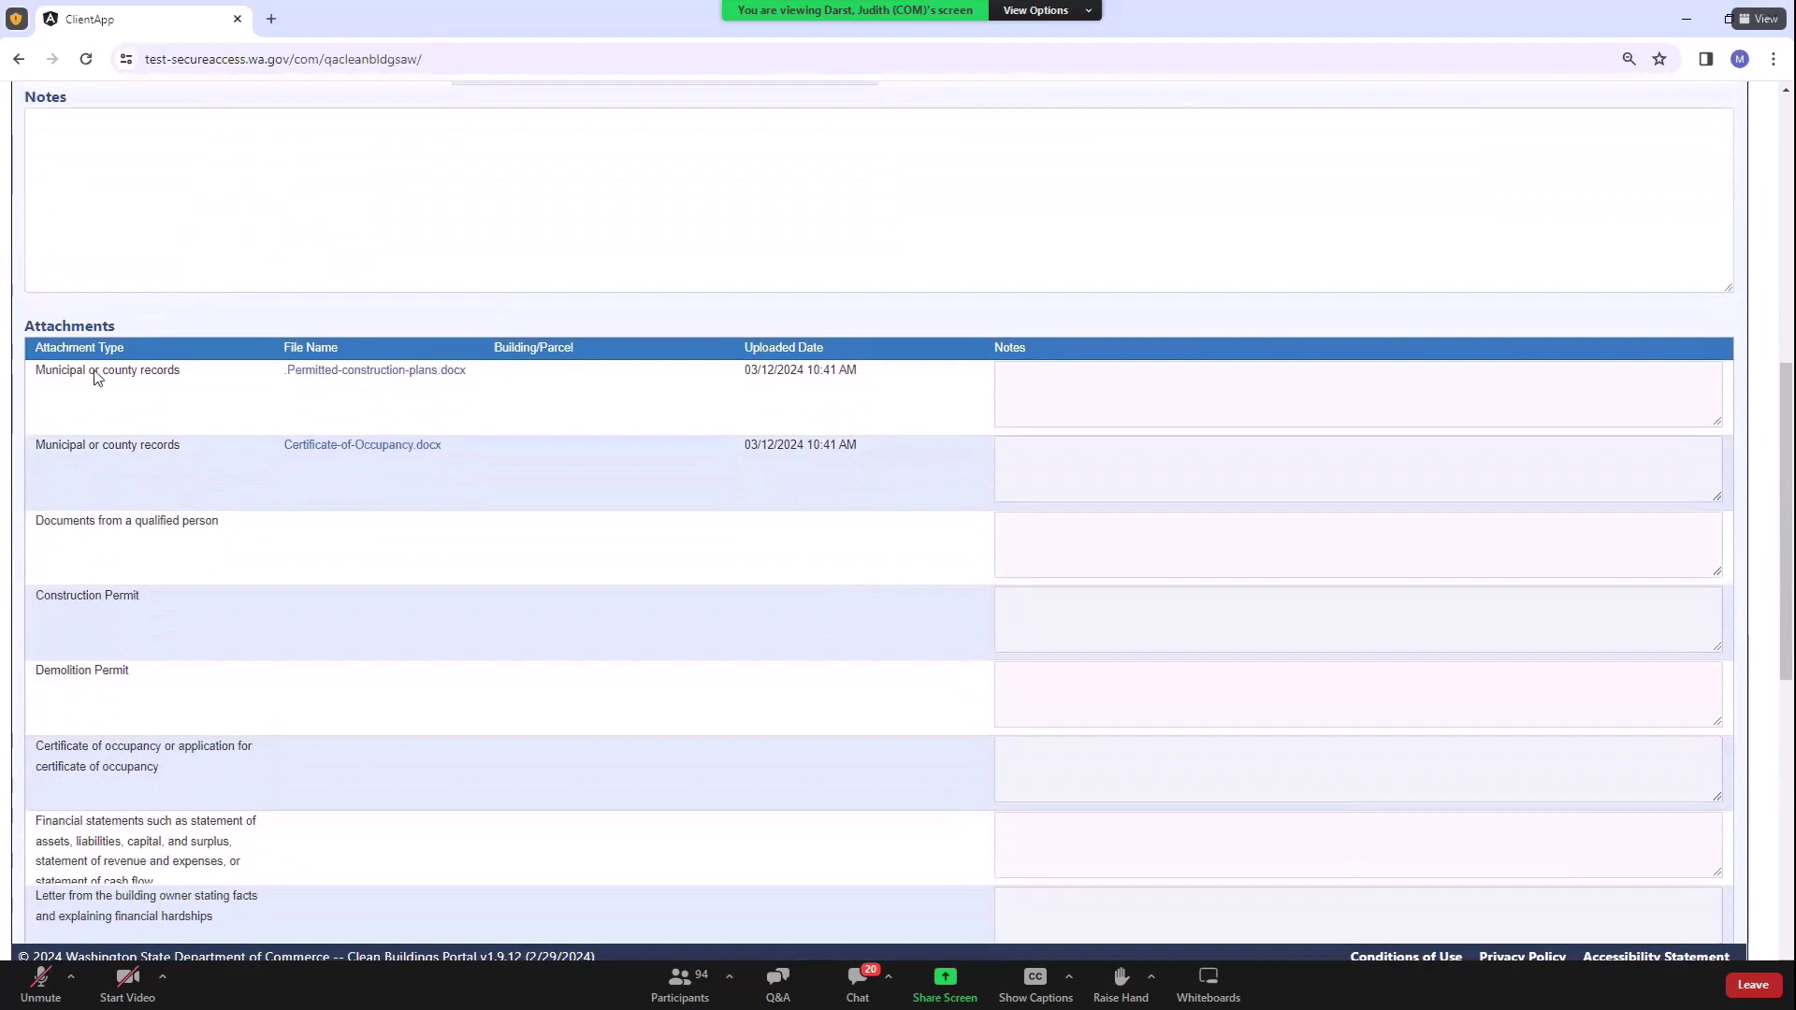
{"action": "scroll", "coordinate": [102, 355], "scroll_direction": "down", "scroll_amount": 2}
{"action": "scroll", "coordinate": [280, 412], "scroll_direction": "down", "scroll_amount": 3}
{"action": "scroll", "coordinate": [447, 423], "scroll_direction": "down", "scroll_amount": 6}
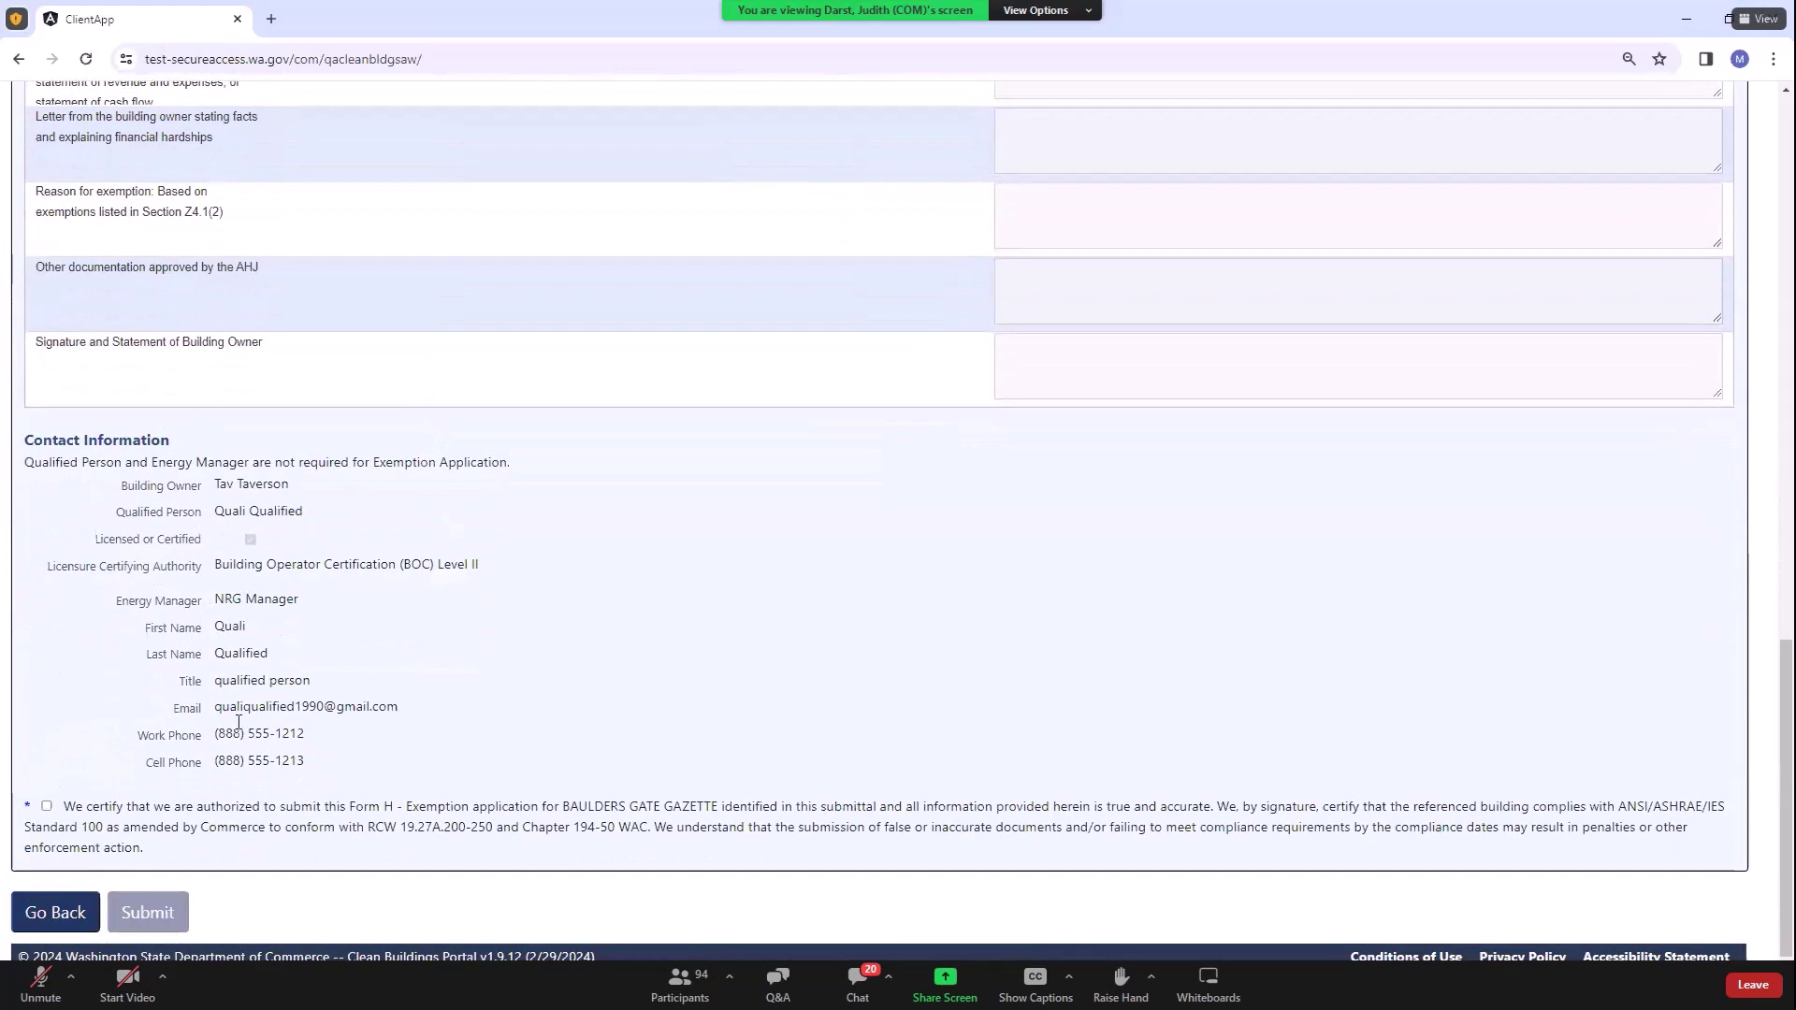
{"action": "left_click", "coordinate": [47, 807]}
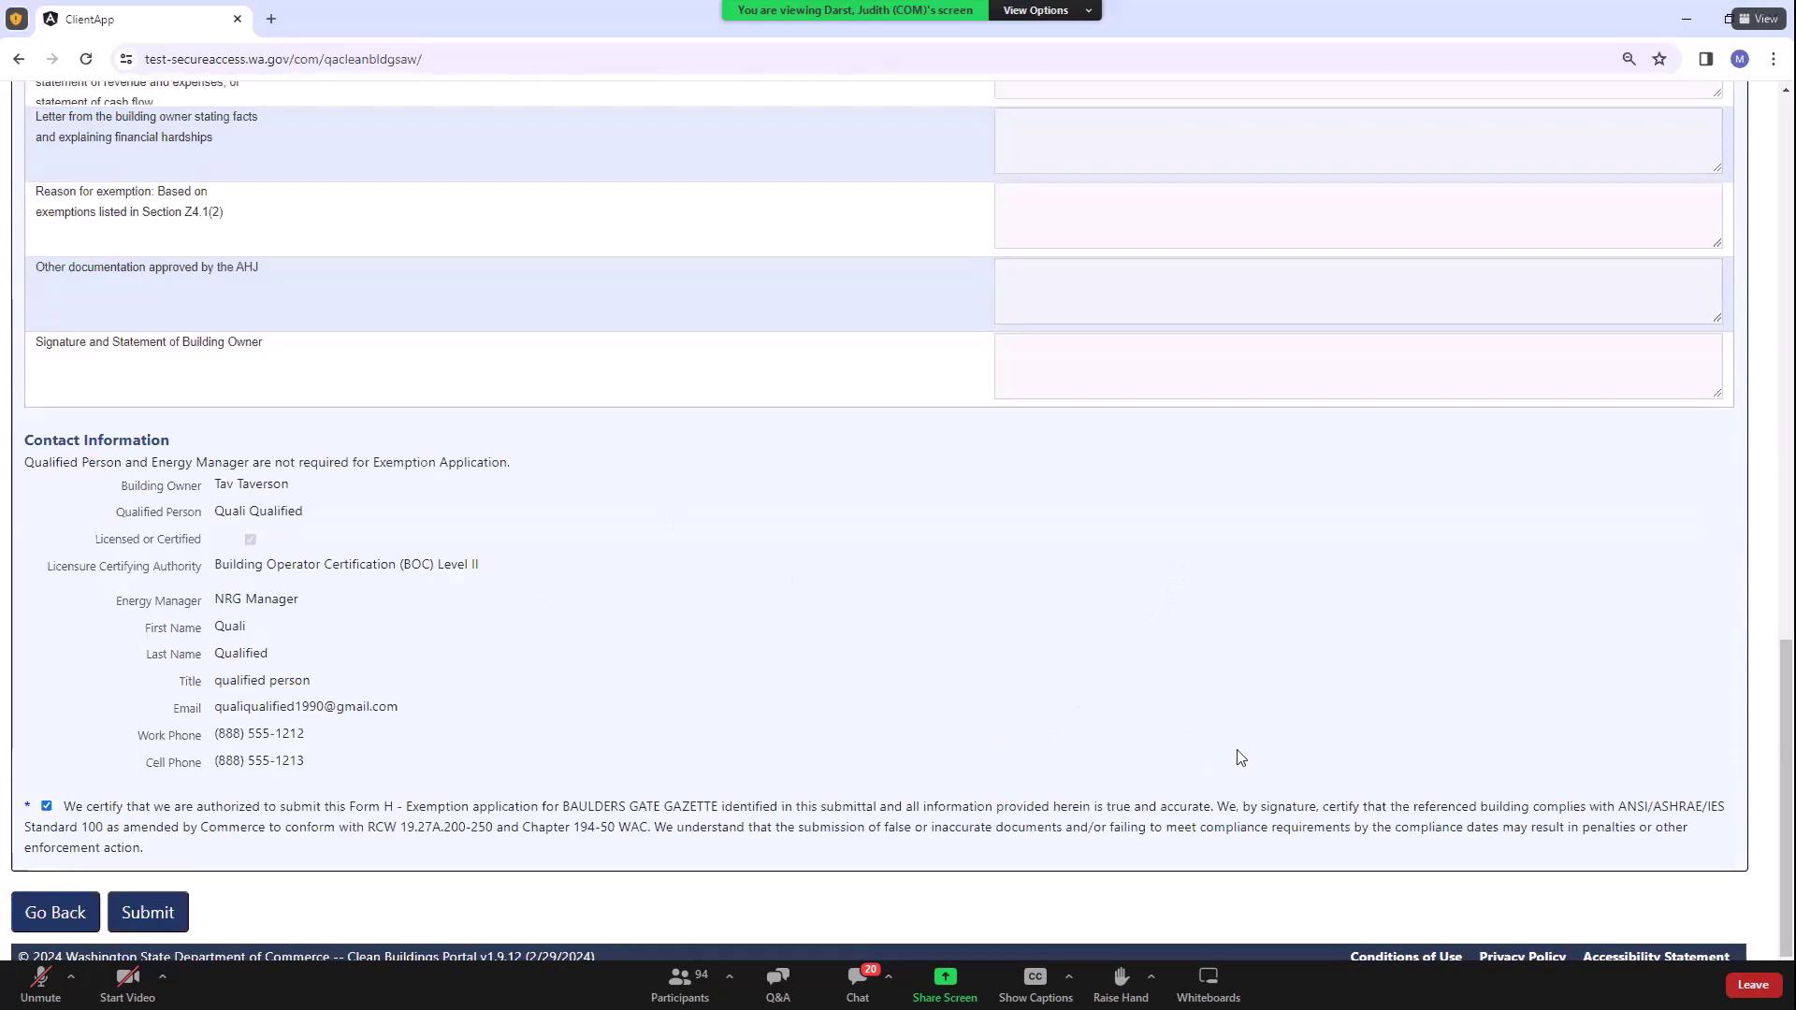
{"action": "left_click", "coordinate": [145, 915]}
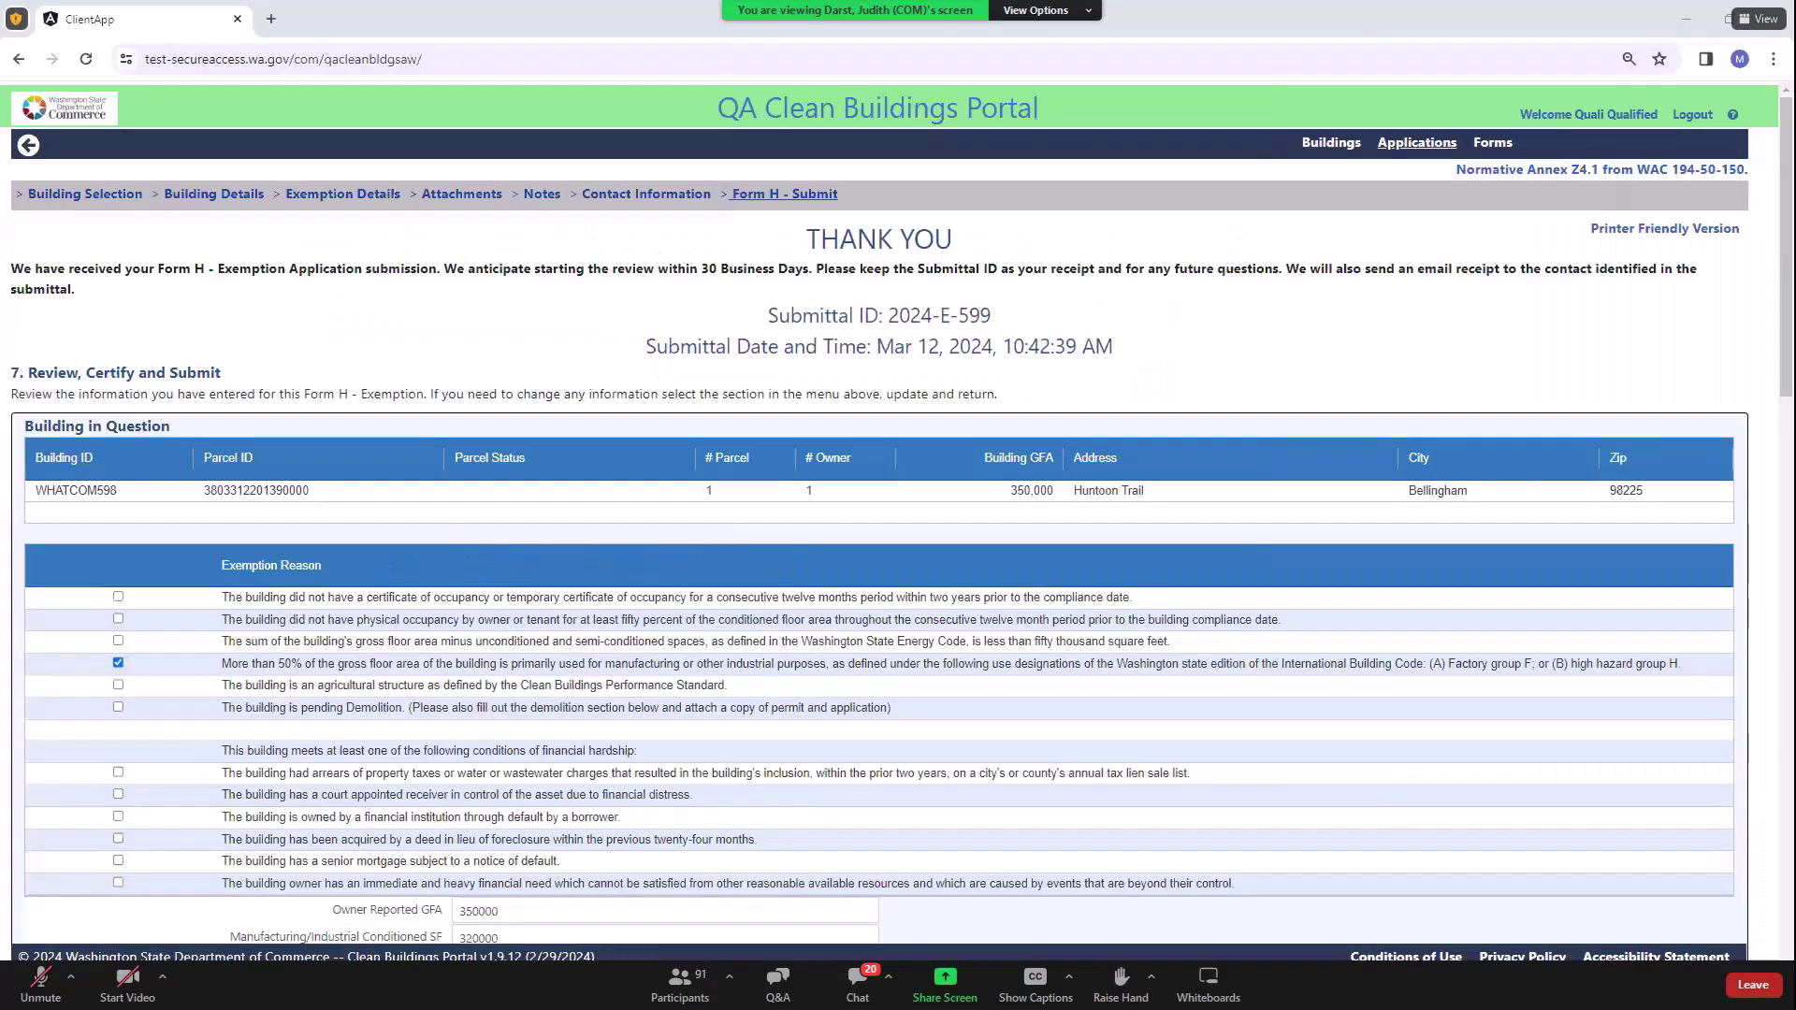
{"action": "left_click", "coordinate": [1418, 142]}
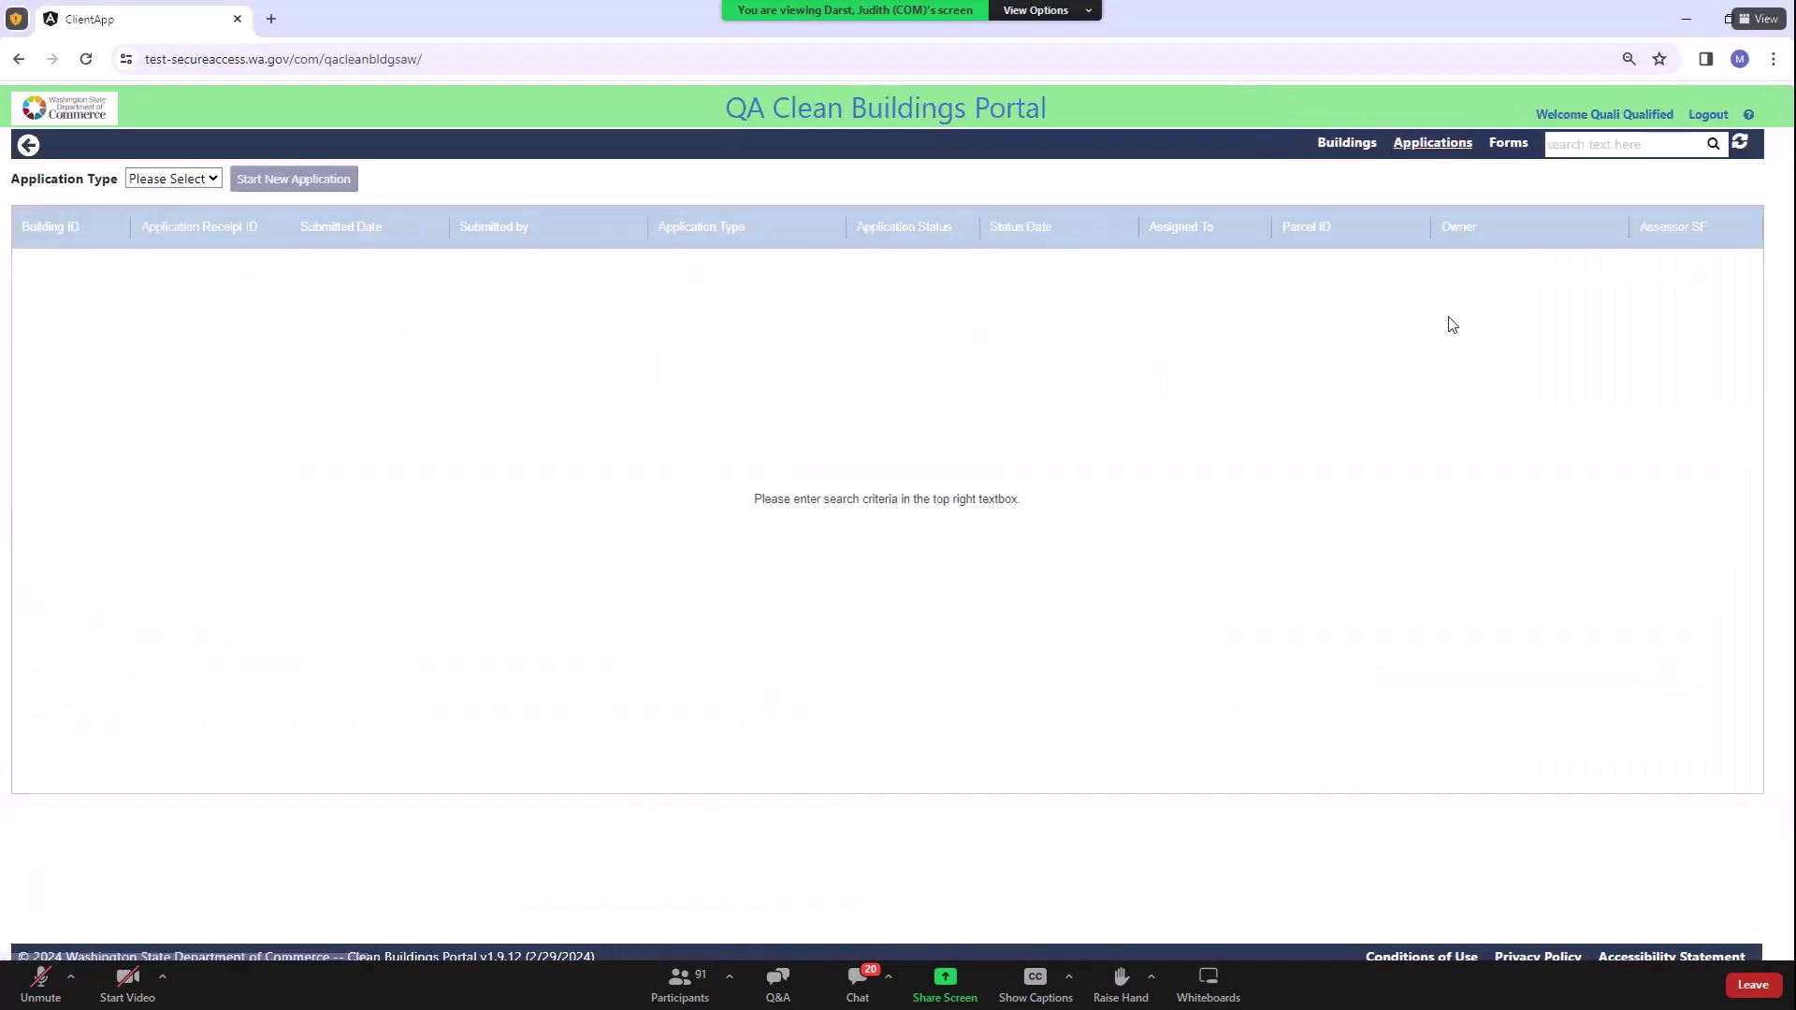